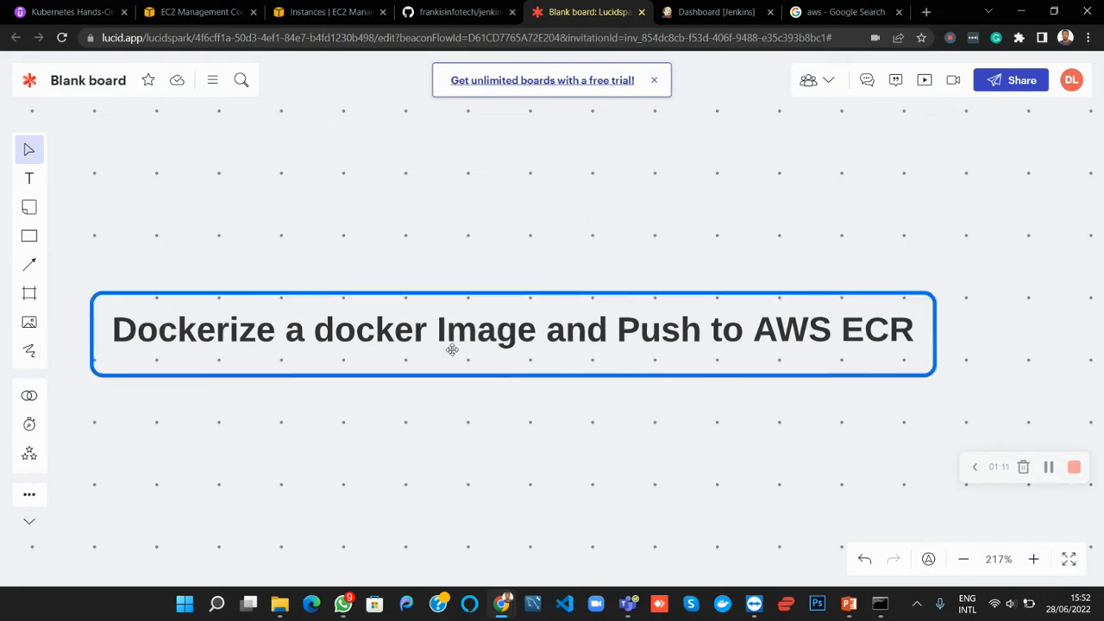
Add a second line reading "Using Jenkins" to the board's title text "Dockerize a docker Image and Push to AWS ECR"
{"action": "double_click", "coordinate": [910, 343]}
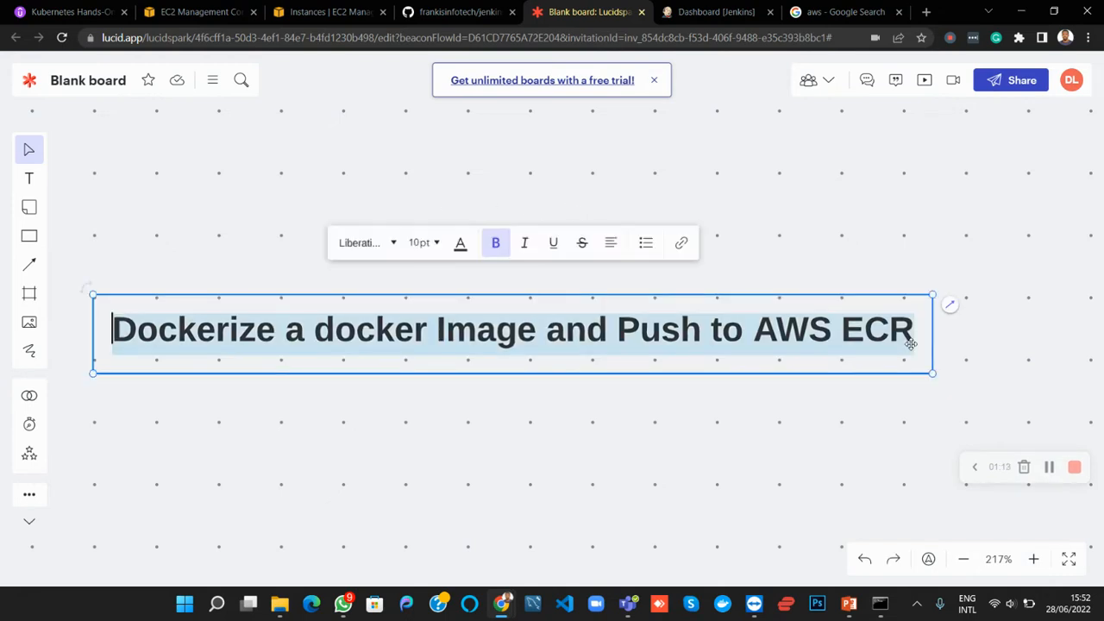
{"action": "key", "text": "Escape"}
{"action": "key", "text": "Return"}
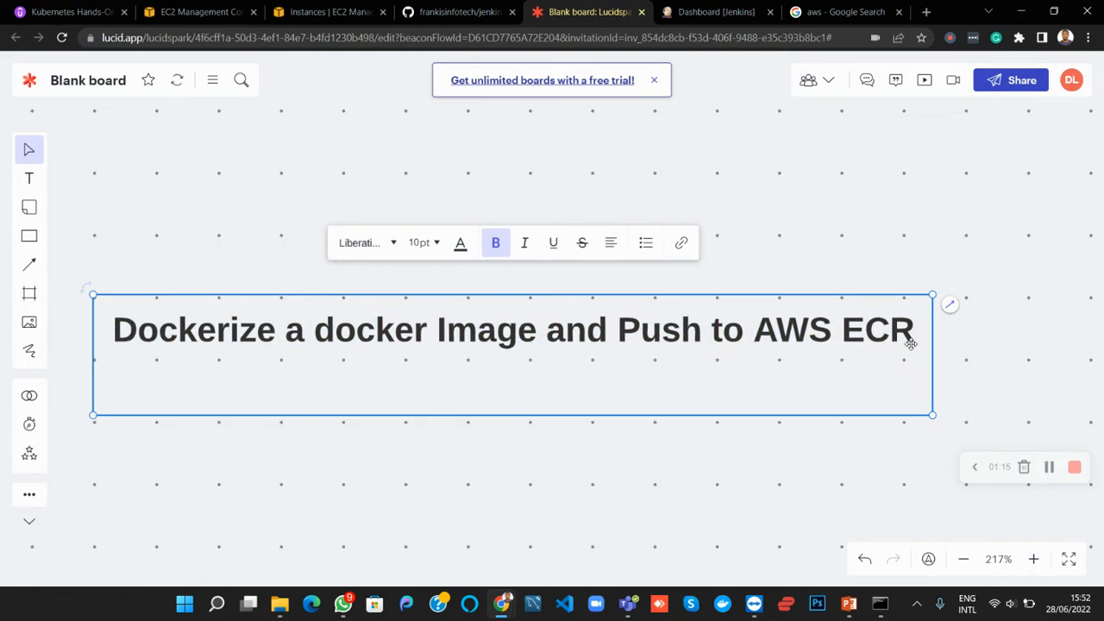
{"action": "type", "text": "Using Jenkins"}
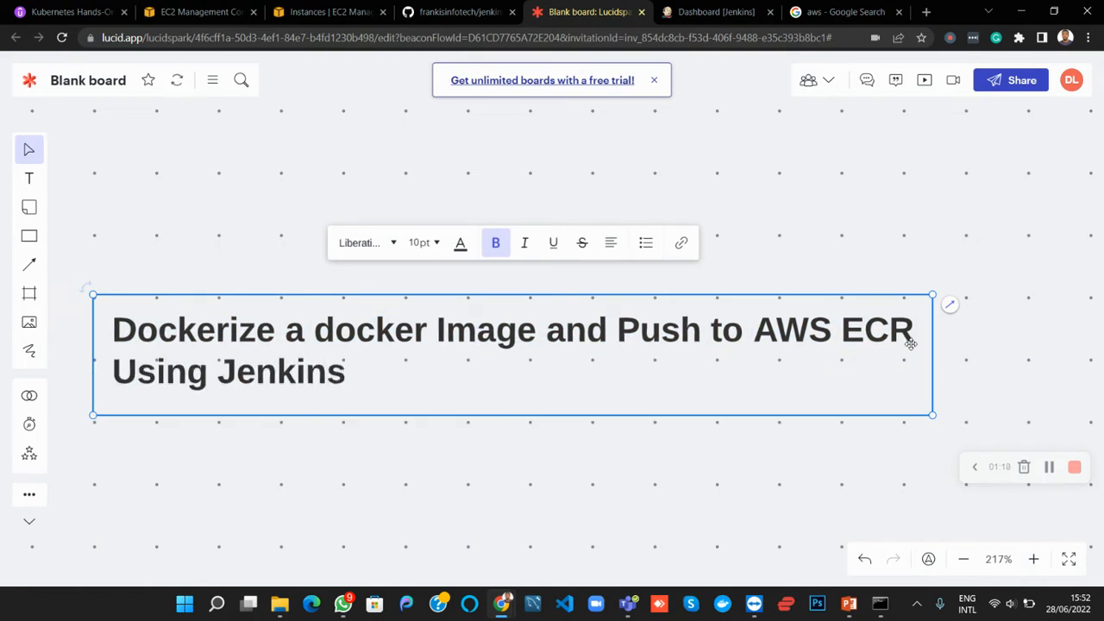
Centre-align both lines of the title text horizontally, keeping the text vertically in the middle of its box
{"action": "key", "text": "ctrl+a"}
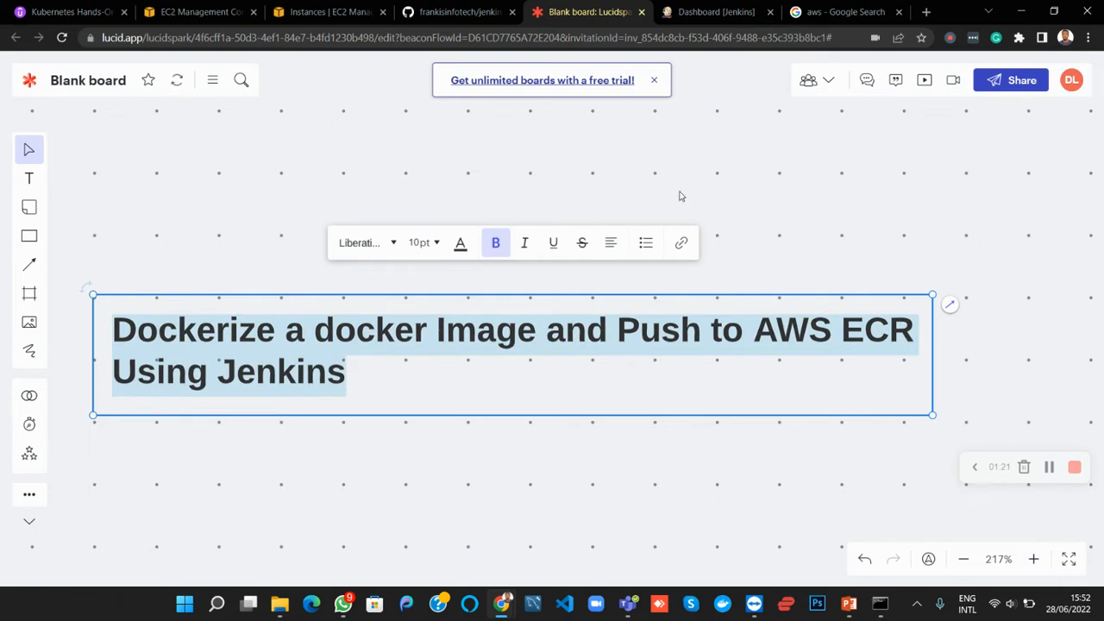
{"action": "left_click", "coordinate": [610, 244]}
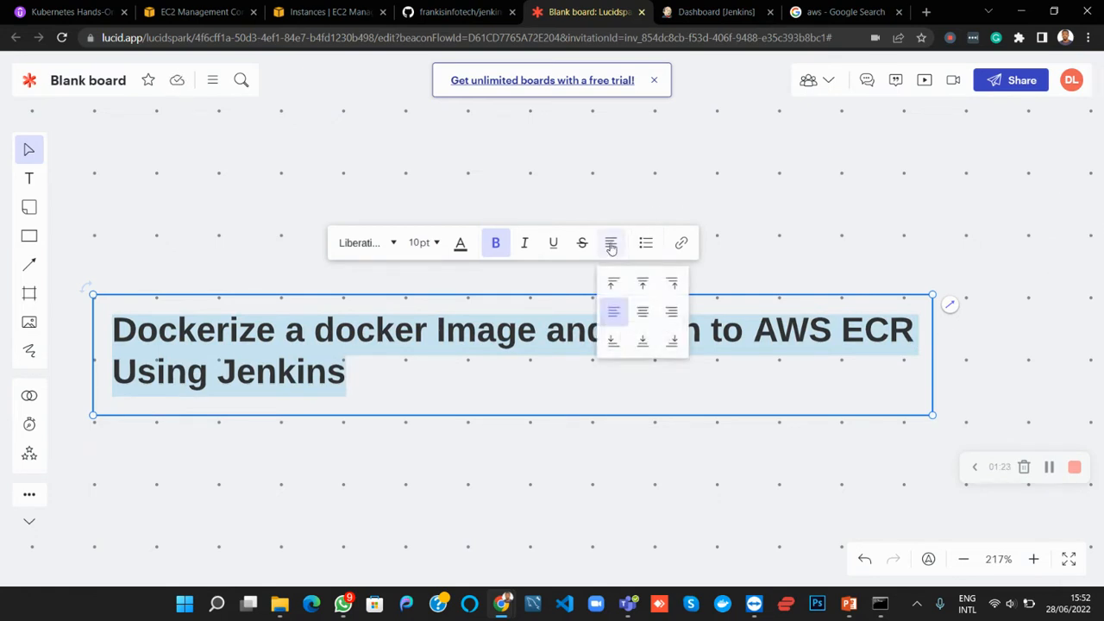
{"action": "left_click", "coordinate": [643, 312]}
{"action": "left_click", "coordinate": [522, 384]}
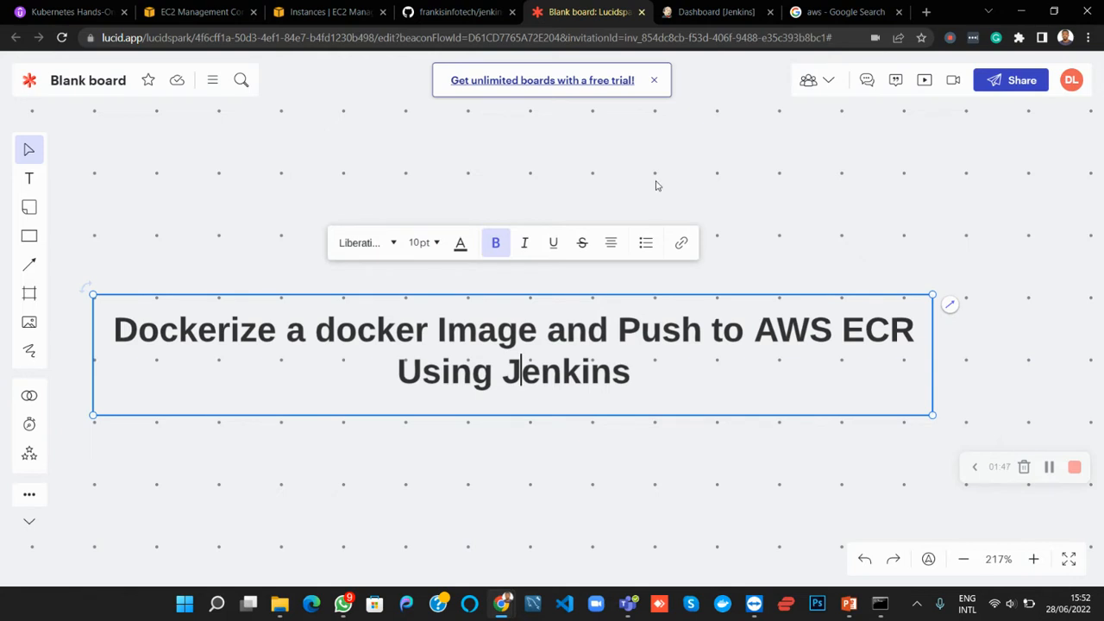
Examine the board's requirements list and the diagram from Jenkins to AWS below the title
{"action": "scroll", "coordinate": [656, 183], "scroll_direction": "down", "scroll_amount": 1}
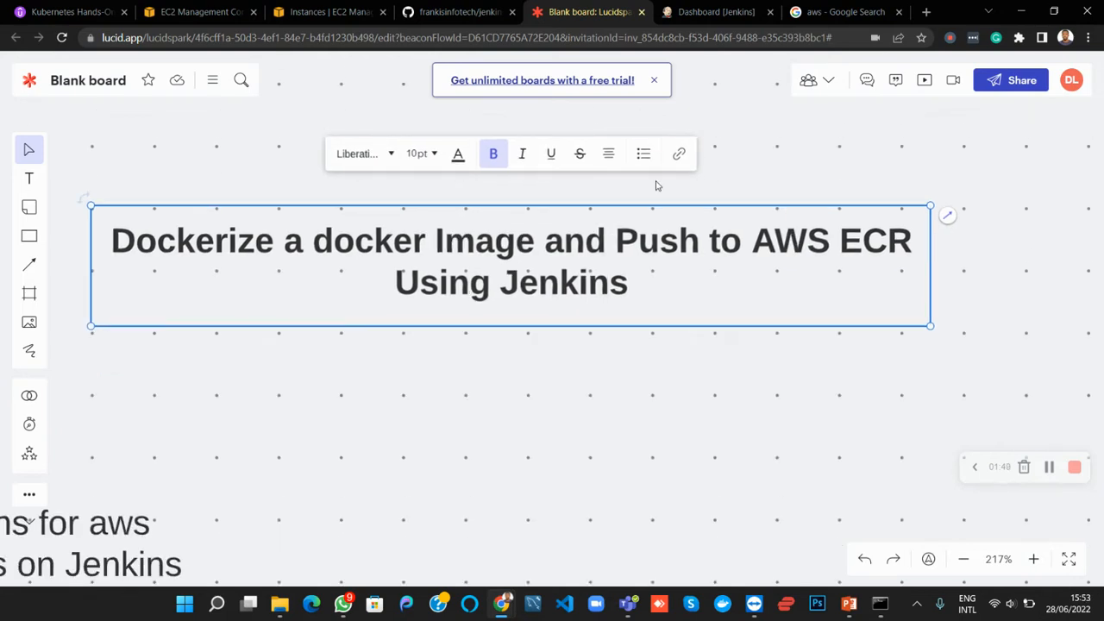
{"action": "scroll", "coordinate": [656, 186], "scroll_direction": "left", "scroll_amount": 1}
{"action": "scroll", "coordinate": [656, 186], "scroll_direction": "right", "scroll_amount": 1}
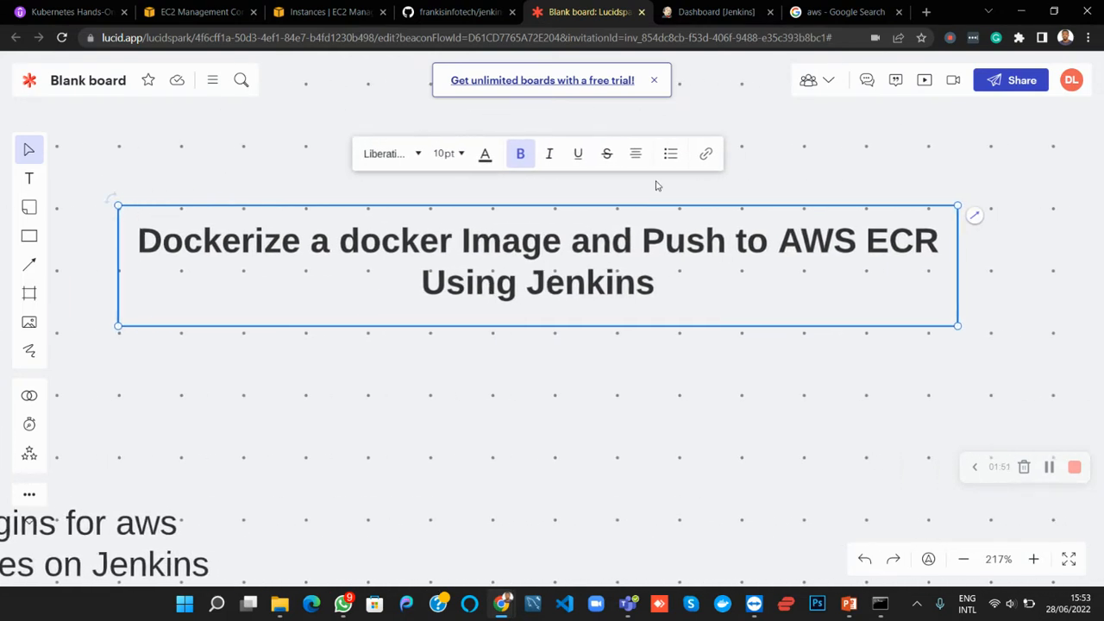
{"action": "scroll", "coordinate": [655, 186], "scroll_direction": "up", "scroll_amount": 1}
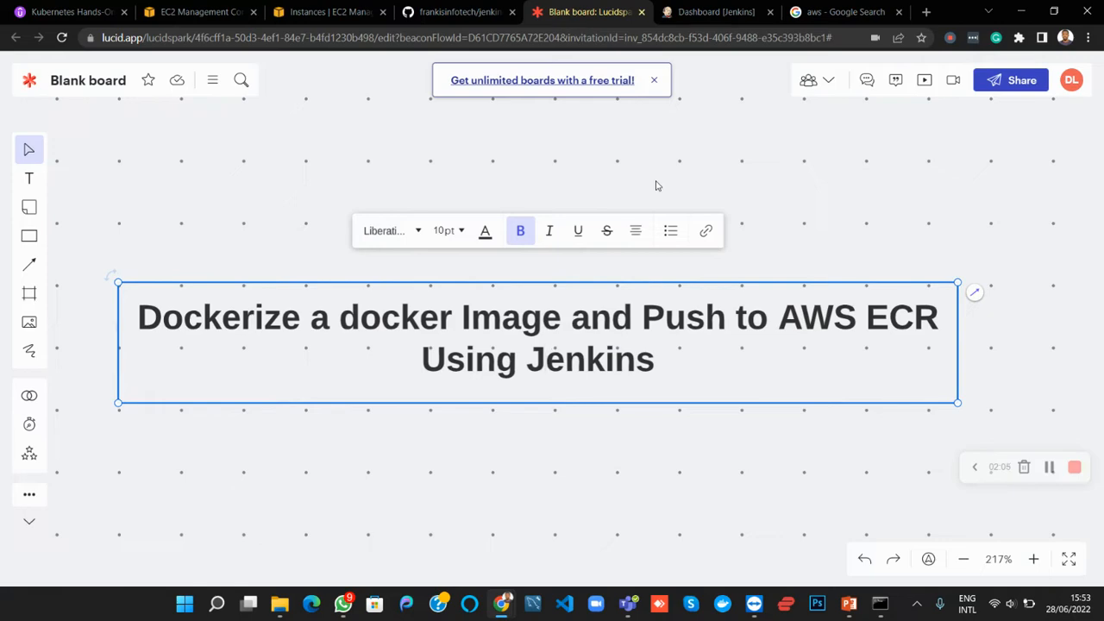
{"action": "scroll", "coordinate": [656, 185], "scroll_direction": "down", "scroll_amount": 5}
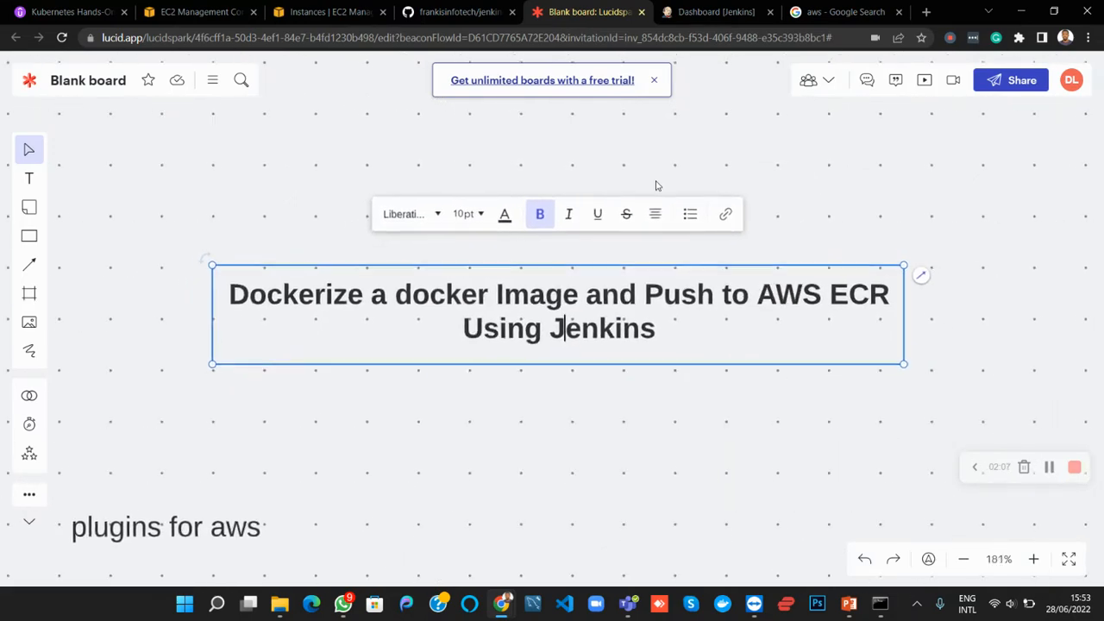
{"action": "scroll", "coordinate": [656, 186], "scroll_direction": "down", "scroll_amount": 5}
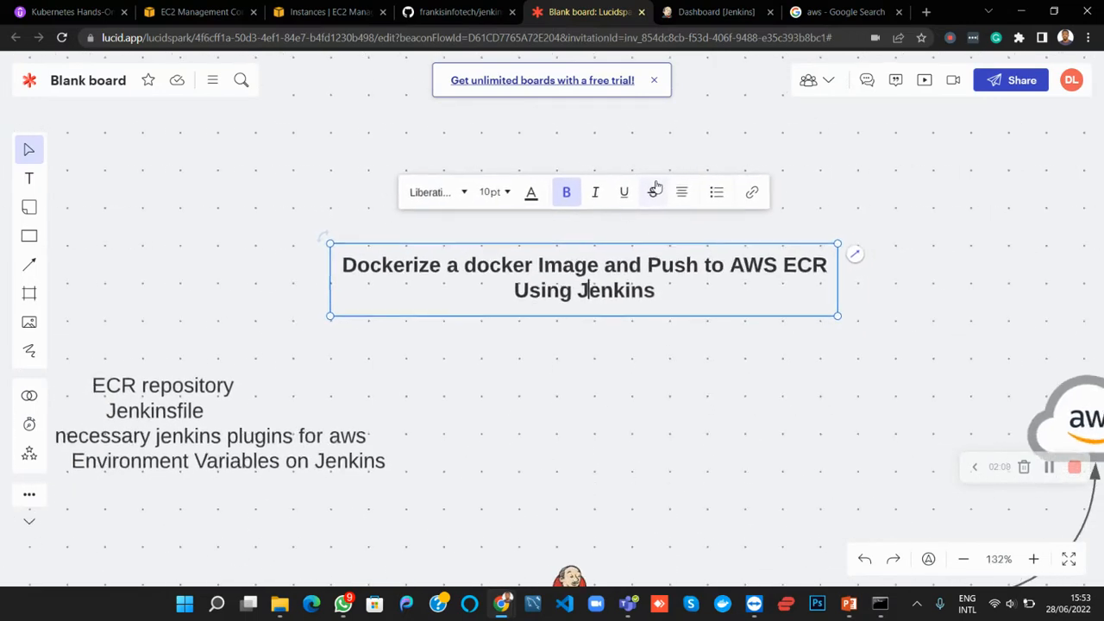
{"action": "scroll", "coordinate": [805, 343], "scroll_direction": "down", "scroll_amount": 3}
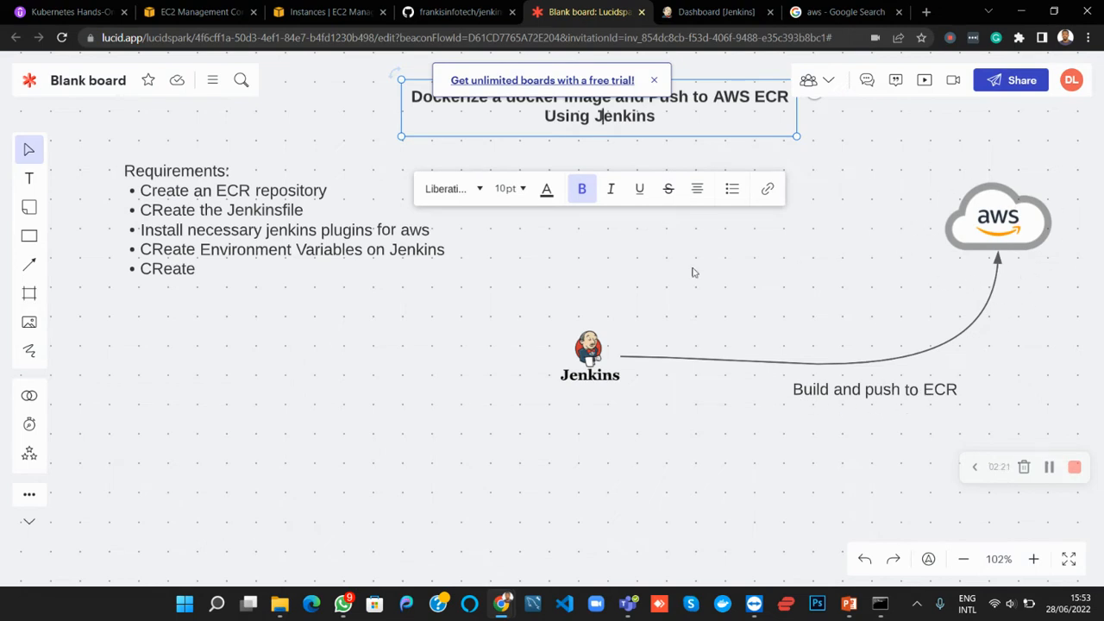
{"action": "scroll", "coordinate": [649, 278], "scroll_direction": "up", "scroll_amount": 3}
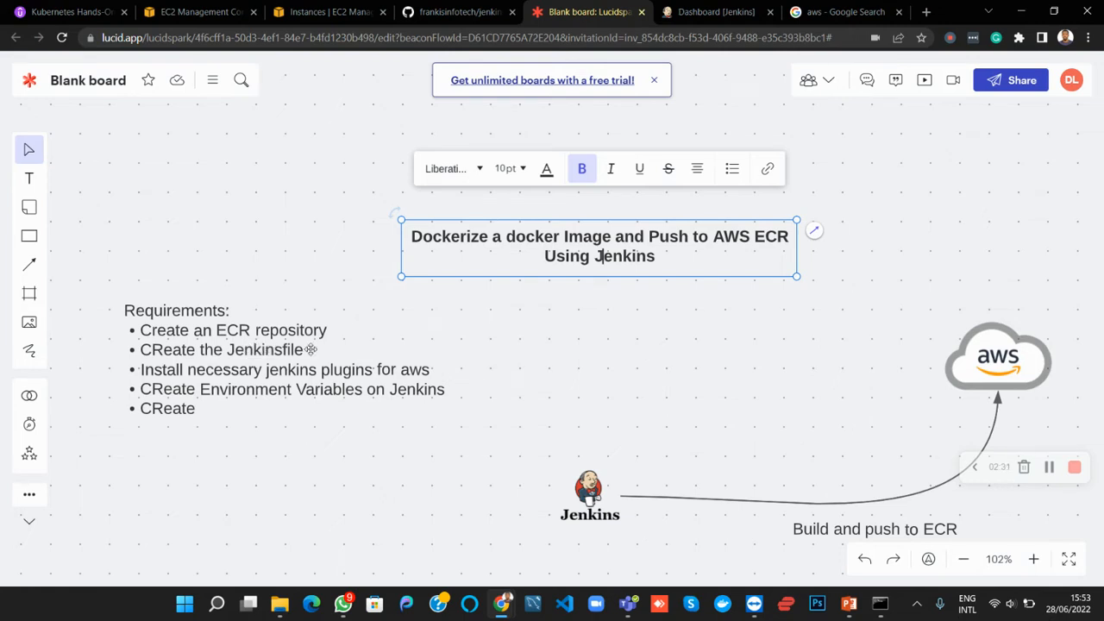
Switch to the AWS console, search the services for "ecr", and open the public repositories list in Elastic Container Registry
{"action": "left_click", "coordinate": [314, 16]}
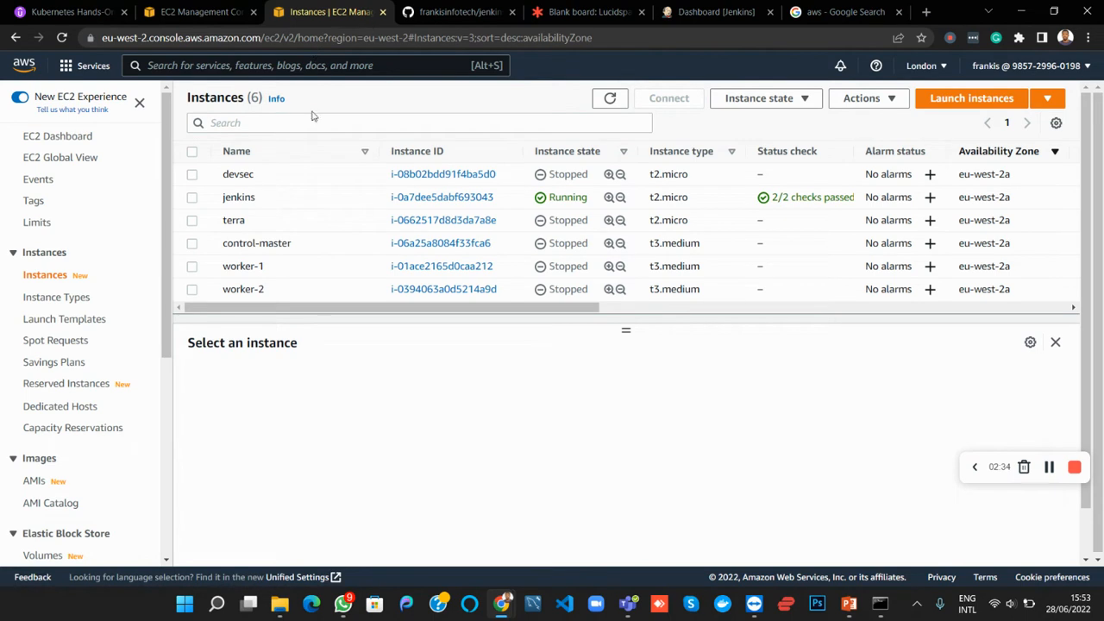
{"action": "left_click", "coordinate": [255, 67]}
{"action": "type", "text": "ecr"}
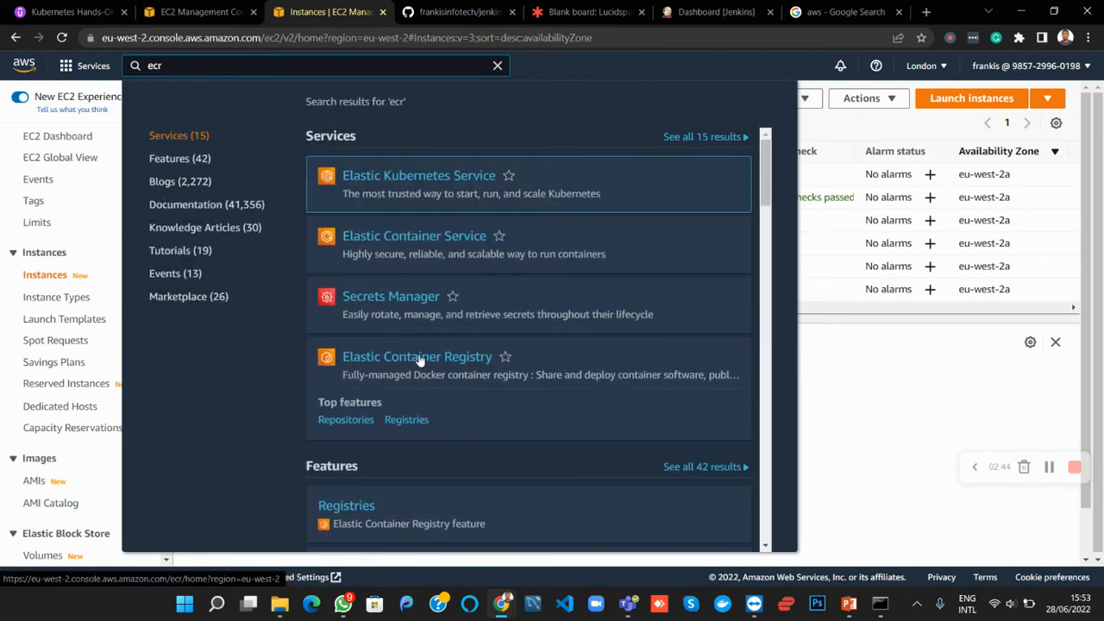
{"action": "left_click", "coordinate": [420, 357]}
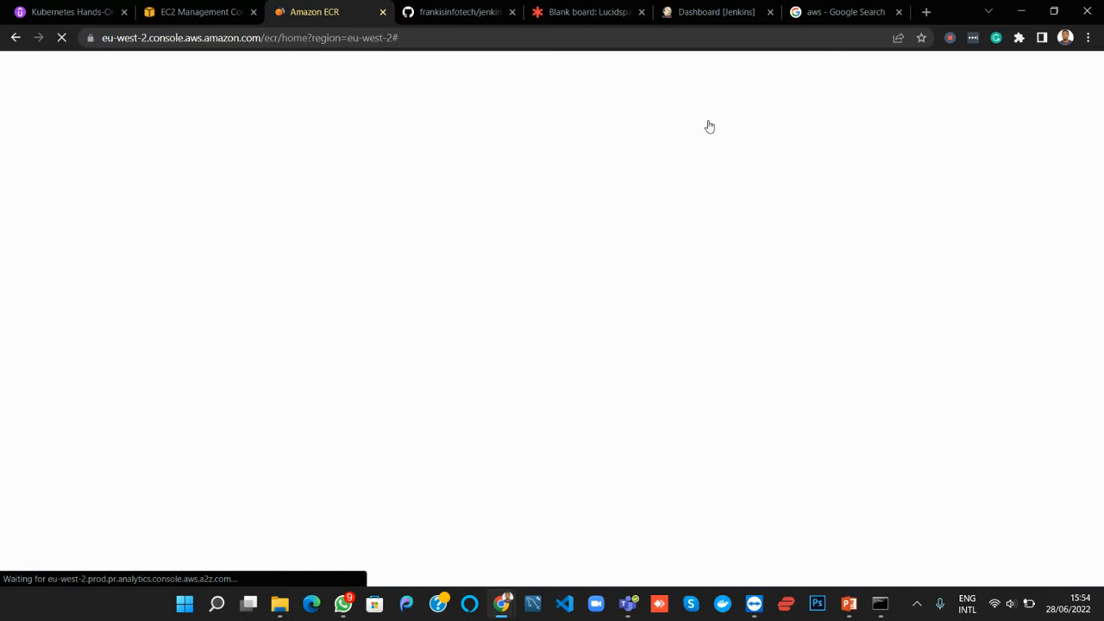
{"action": "left_click", "coordinate": [579, 12]}
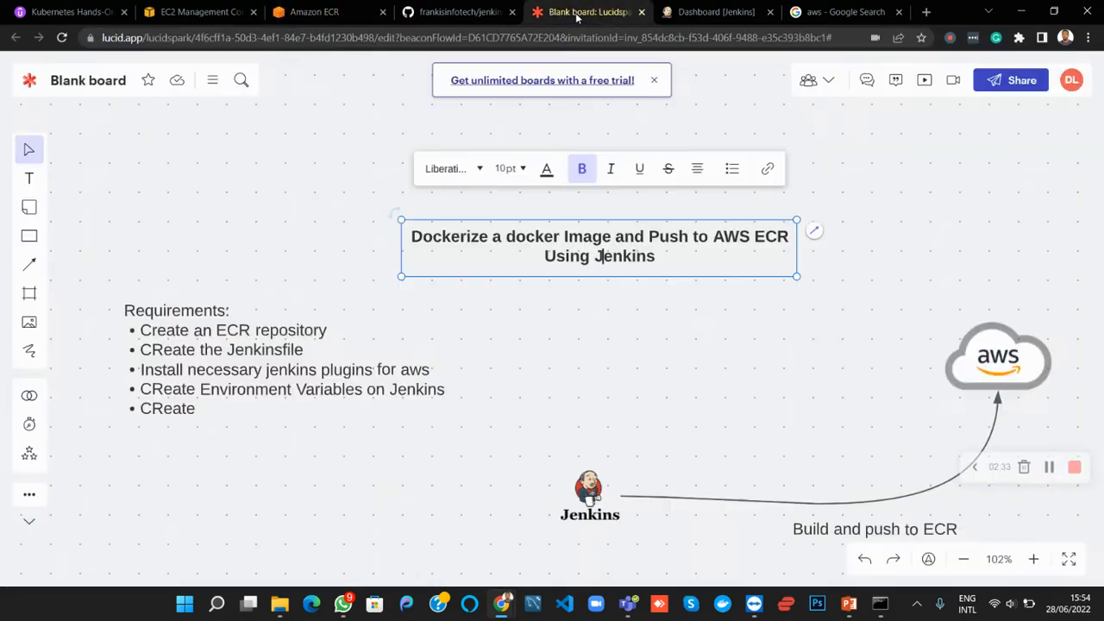
{"action": "left_click", "coordinate": [339, 12]}
{"action": "left_click", "coordinate": [325, 145]}
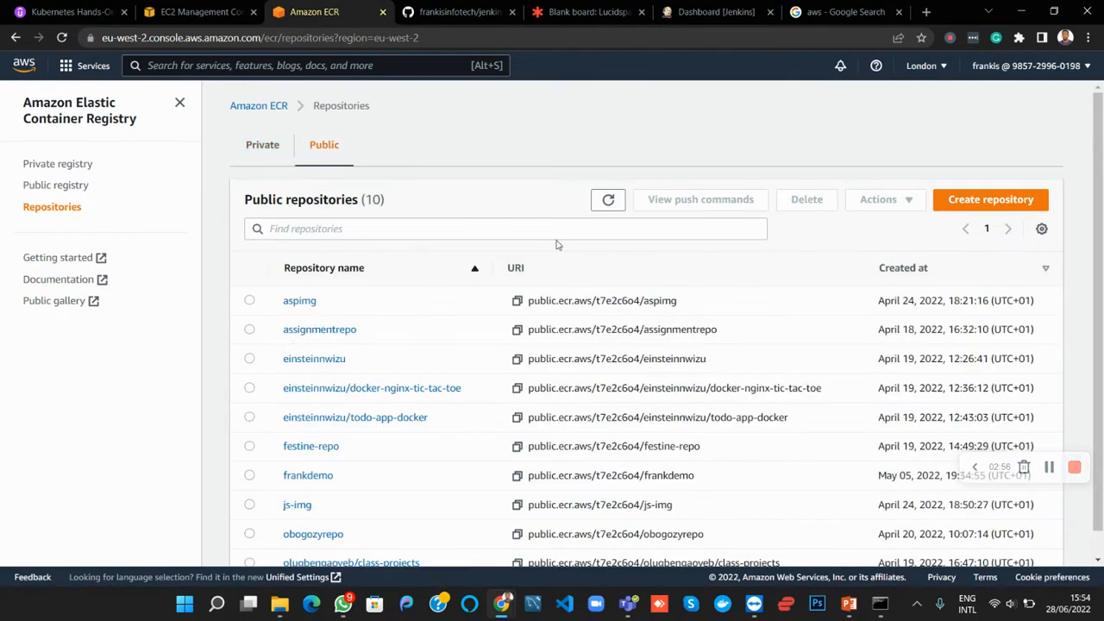
Create a public ECR repository named "ecr-demoimg", leaving all optional details empty
{"action": "left_click", "coordinate": [961, 203]}
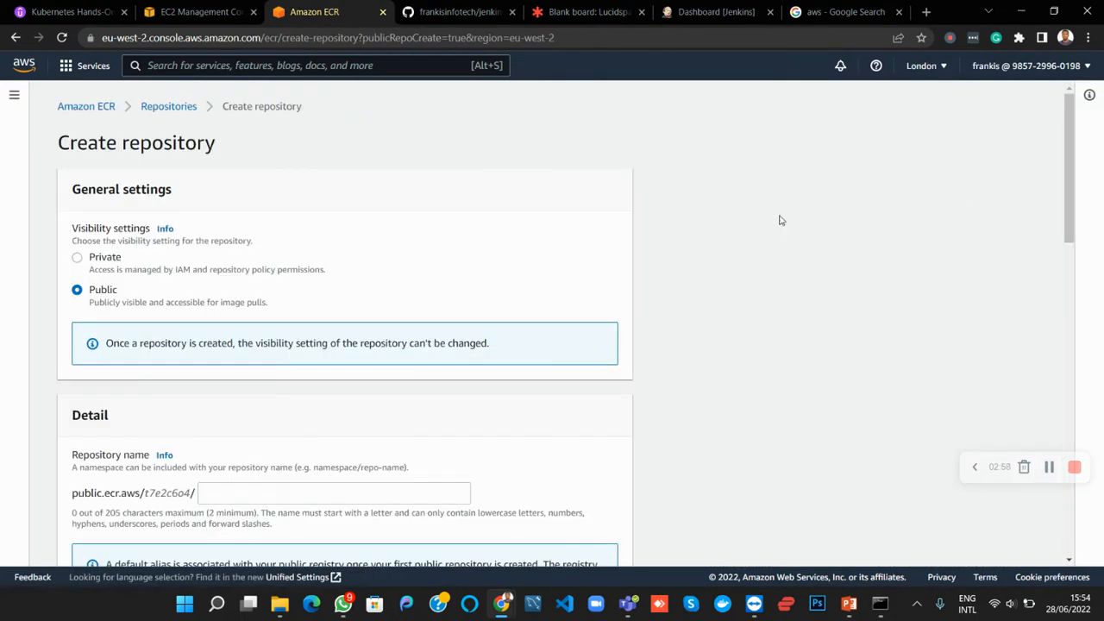
{"action": "scroll", "coordinate": [138, 315], "scroll_direction": "down", "scroll_amount": 3}
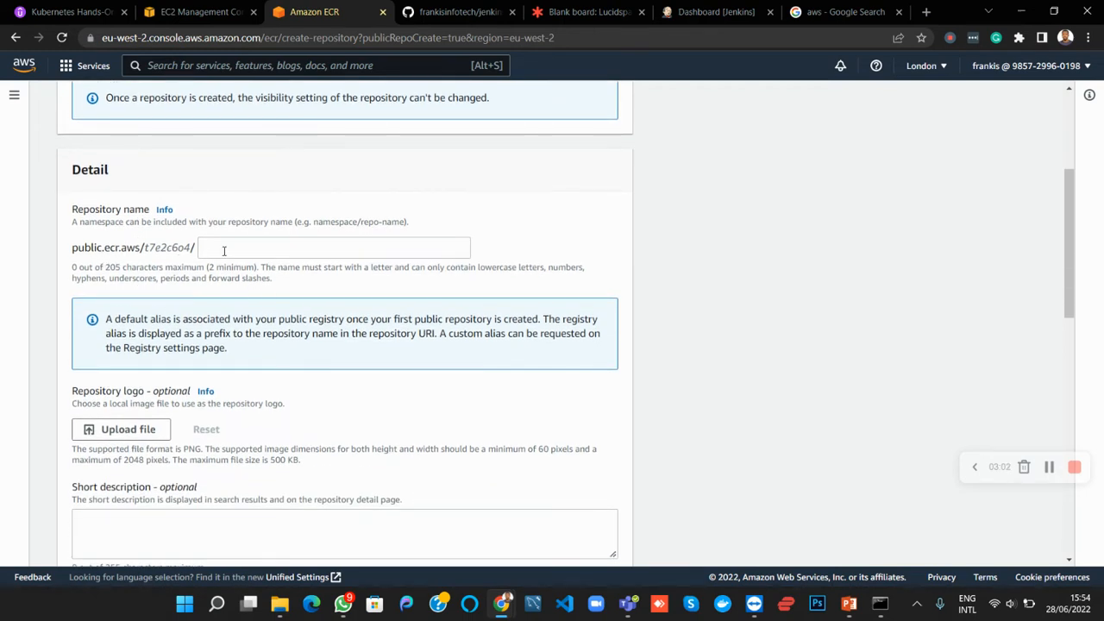
{"action": "left_click", "coordinate": [224, 251]}
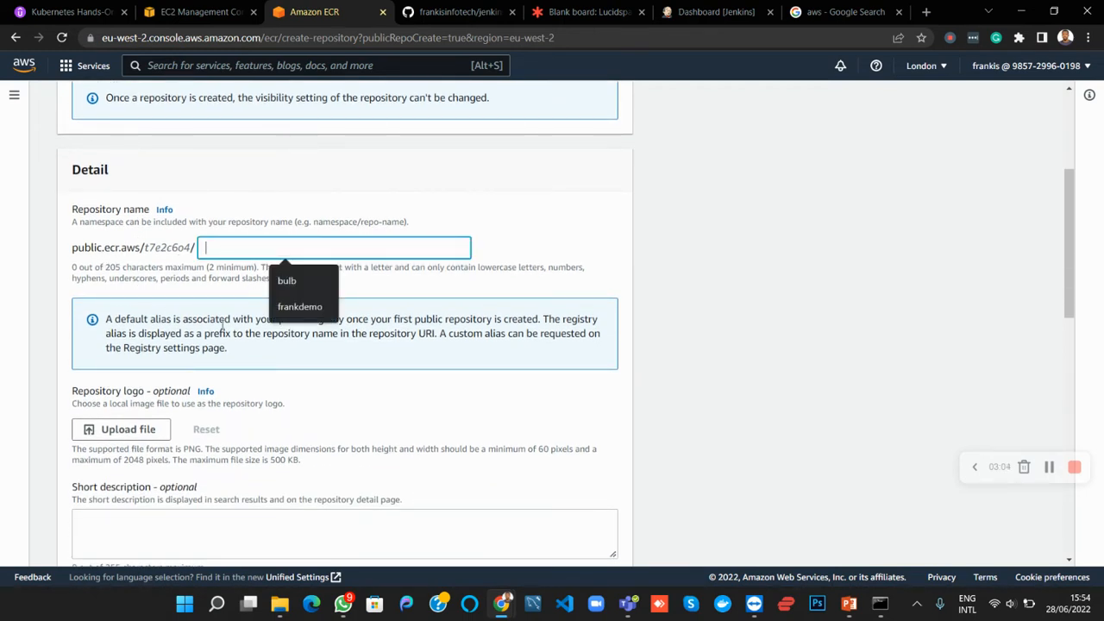
{"action": "type", "text": "ecr-de"}
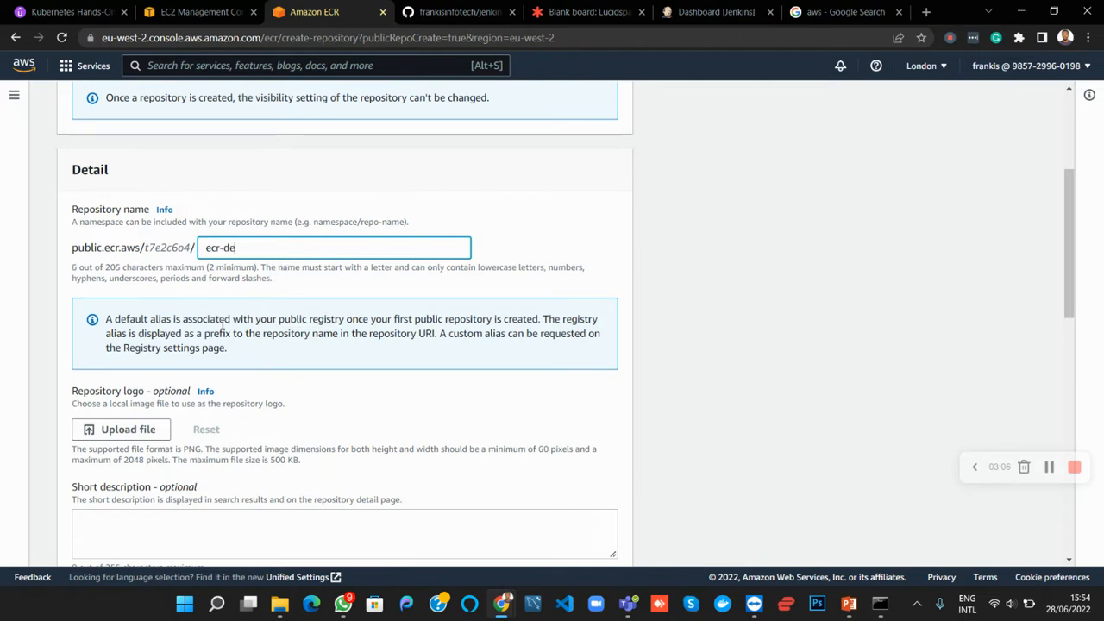
{"action": "type", "text": "moimg"}
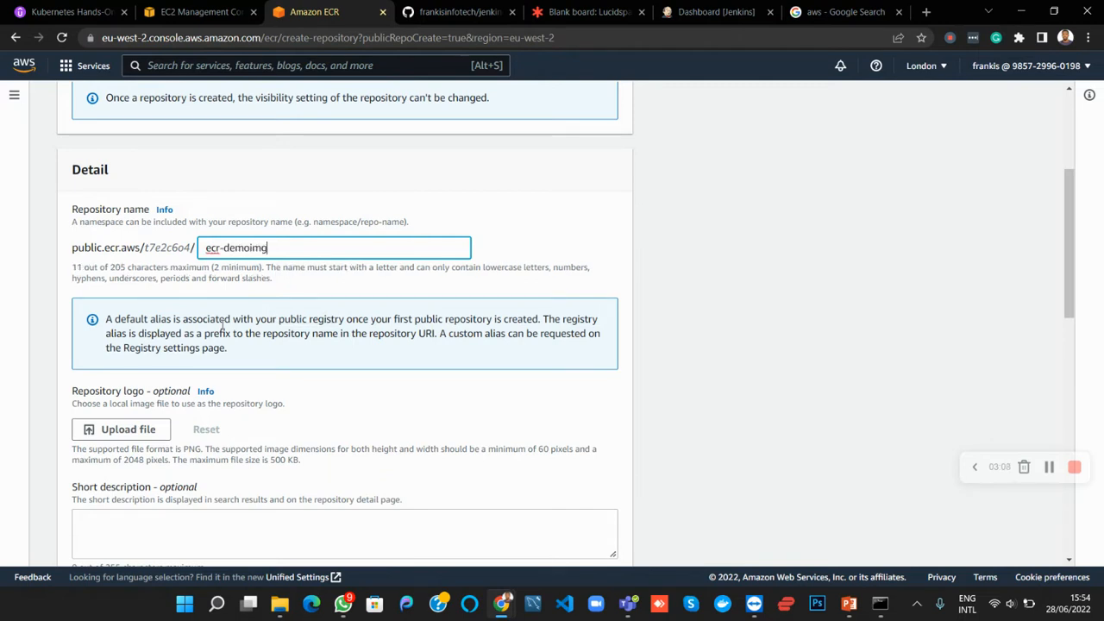
{"action": "scroll", "coordinate": [229, 384], "scroll_direction": "down", "scroll_amount": 3}
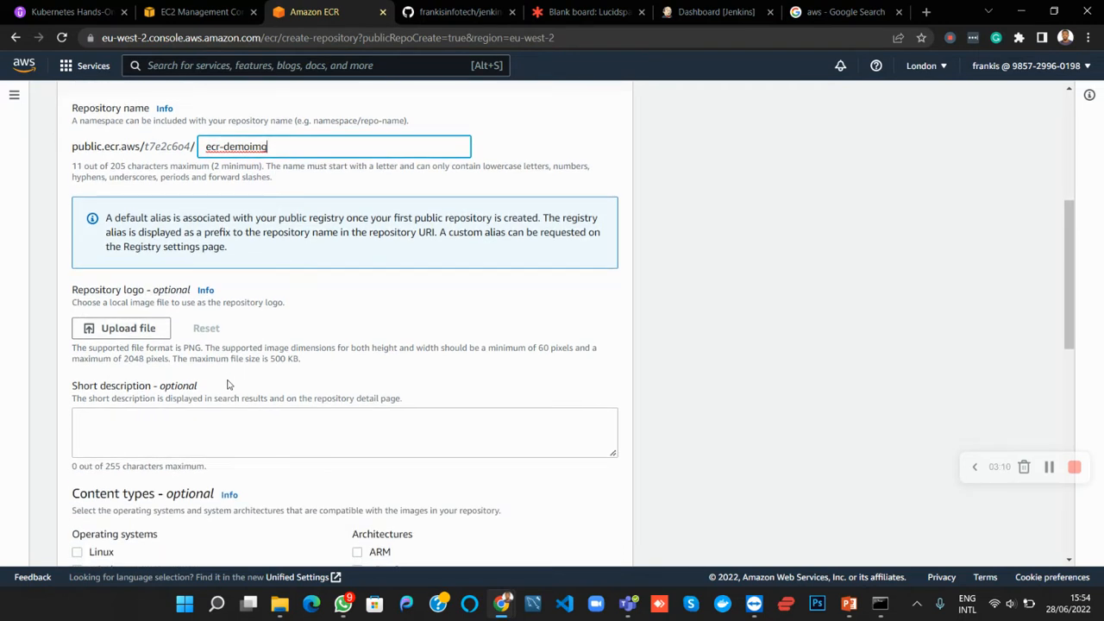
{"action": "scroll", "coordinate": [227, 380], "scroll_direction": "down", "scroll_amount": 7}
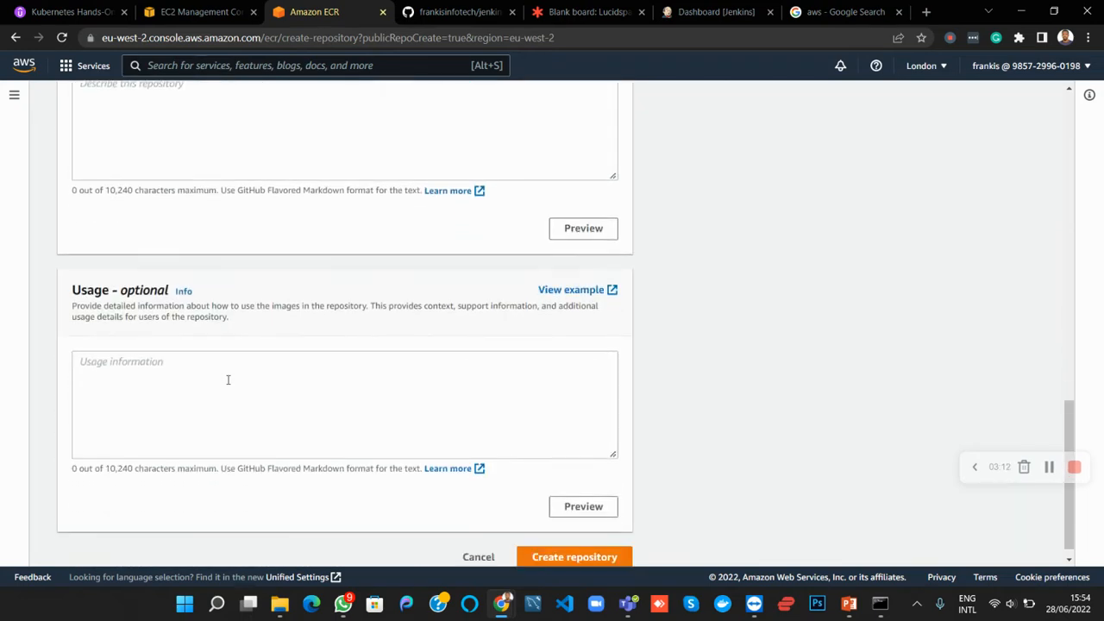
{"action": "scroll", "coordinate": [228, 380], "scroll_direction": "up", "scroll_amount": 12}
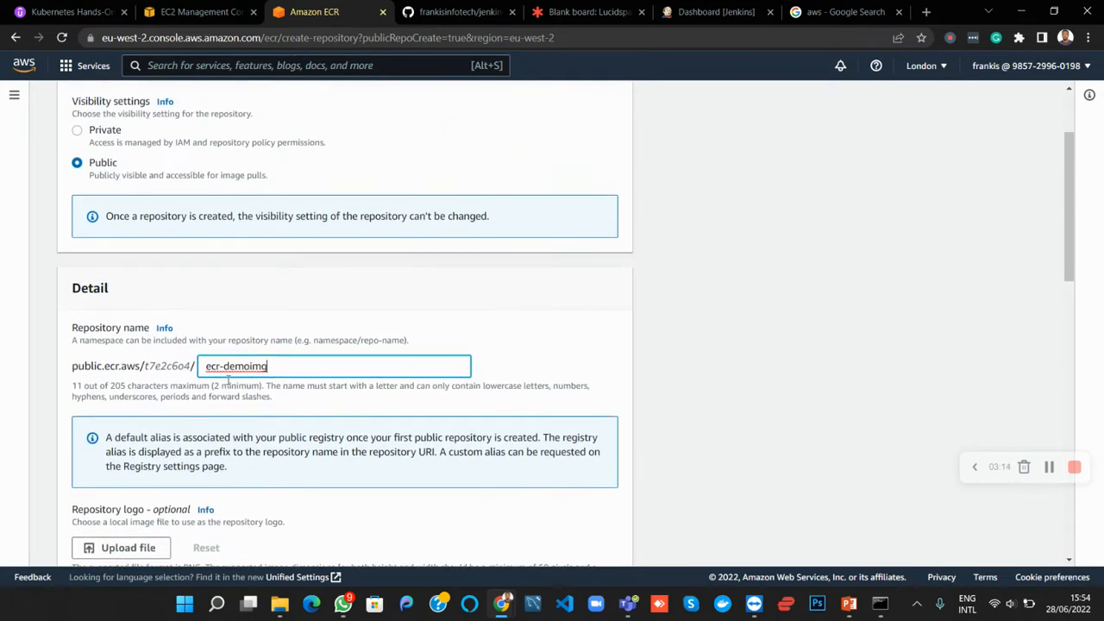
{"action": "scroll", "coordinate": [228, 381], "scroll_direction": "down", "scroll_amount": 12}
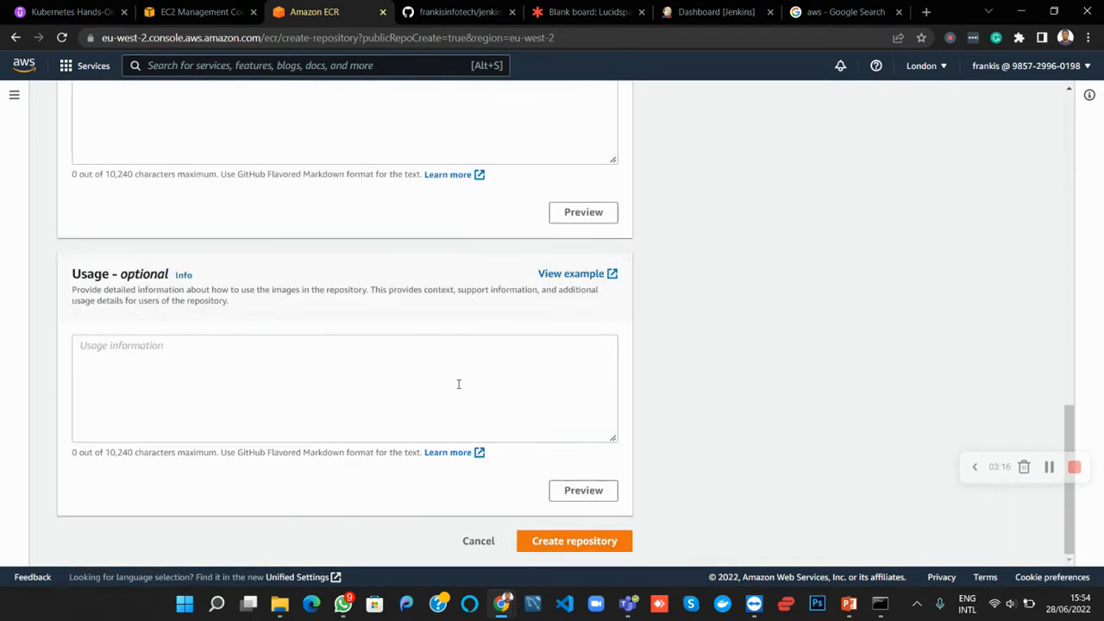
{"action": "left_click", "coordinate": [545, 544]}
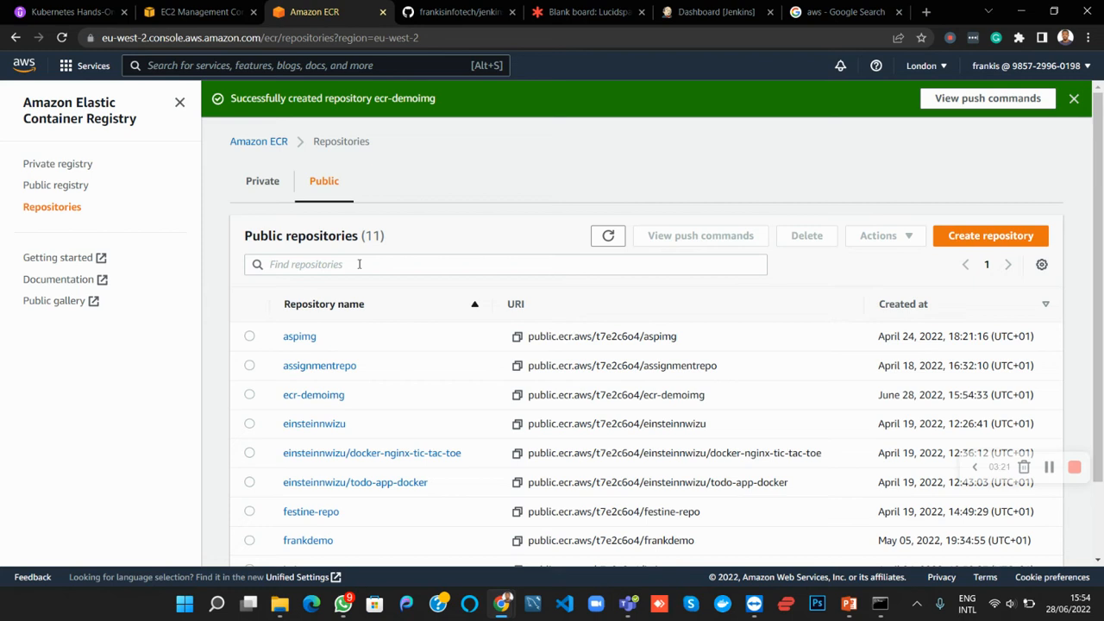
Filter the public repositories by "ecr" and open the ecr-demoimg repository
{"action": "left_click", "coordinate": [359, 264]}
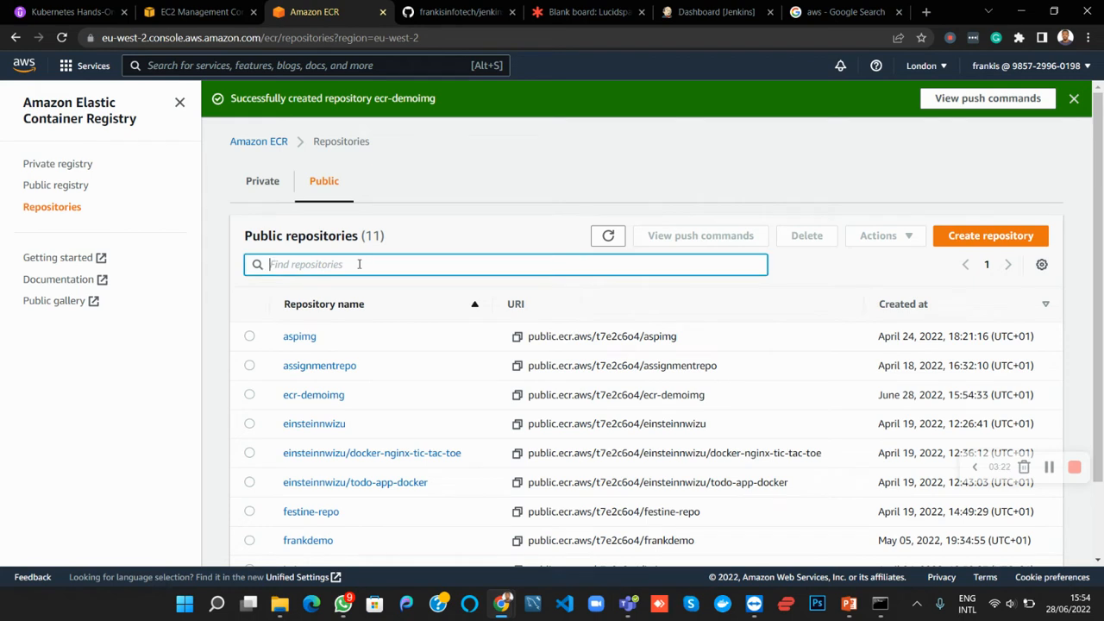
{"action": "type", "text": "ecr"}
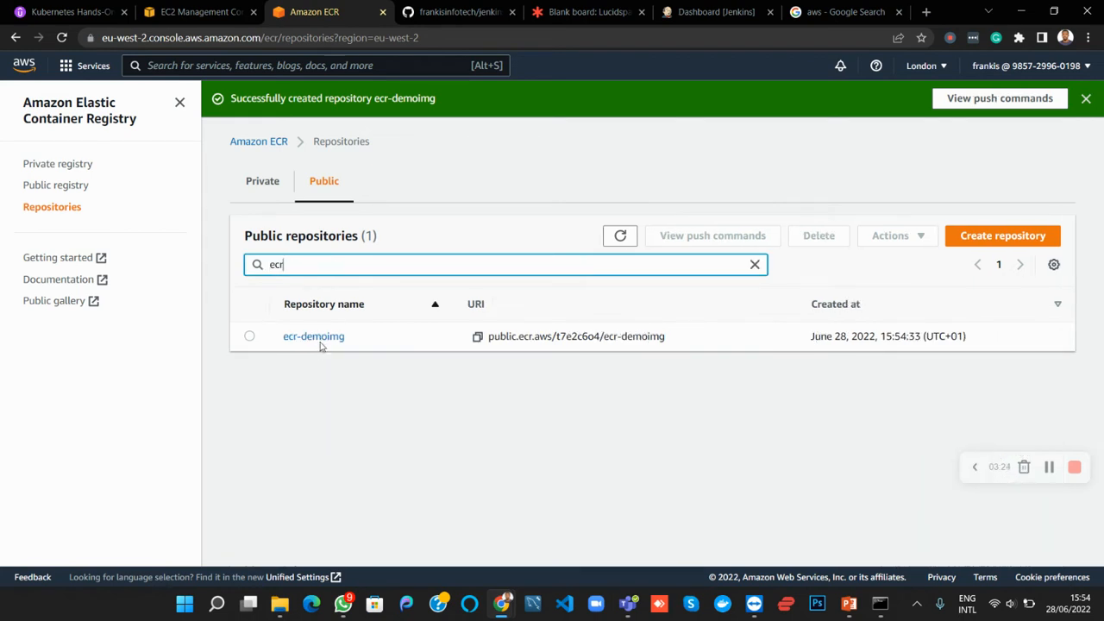
{"action": "left_click", "coordinate": [315, 336]}
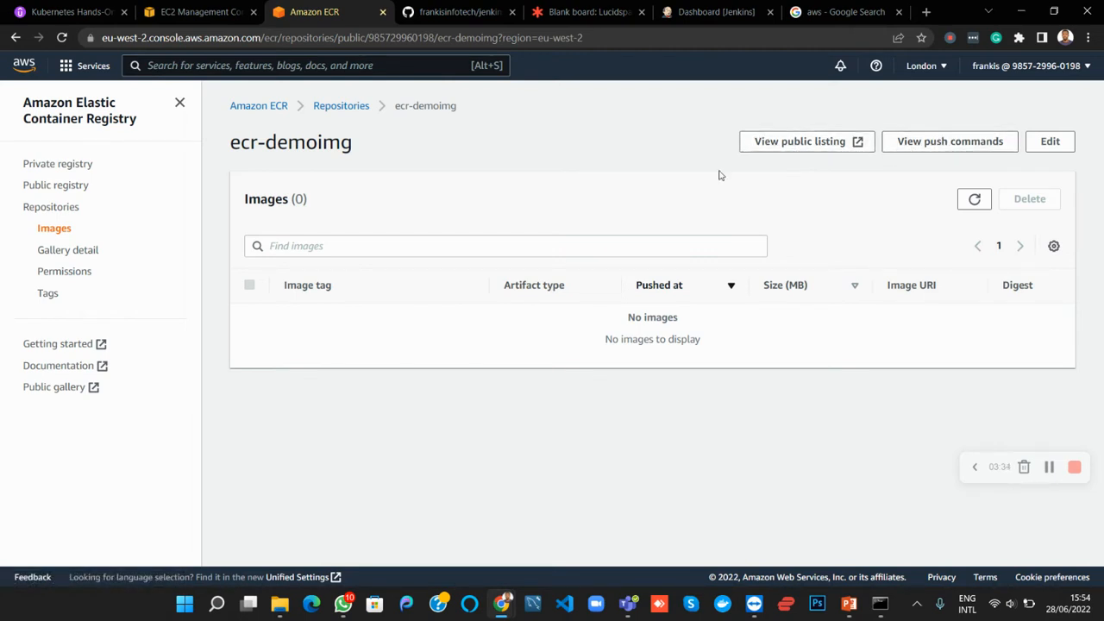
Review the push commands for ecr-demoimg, including the docker build command, and return to the Lucidspark board
{"action": "left_click", "coordinate": [934, 145]}
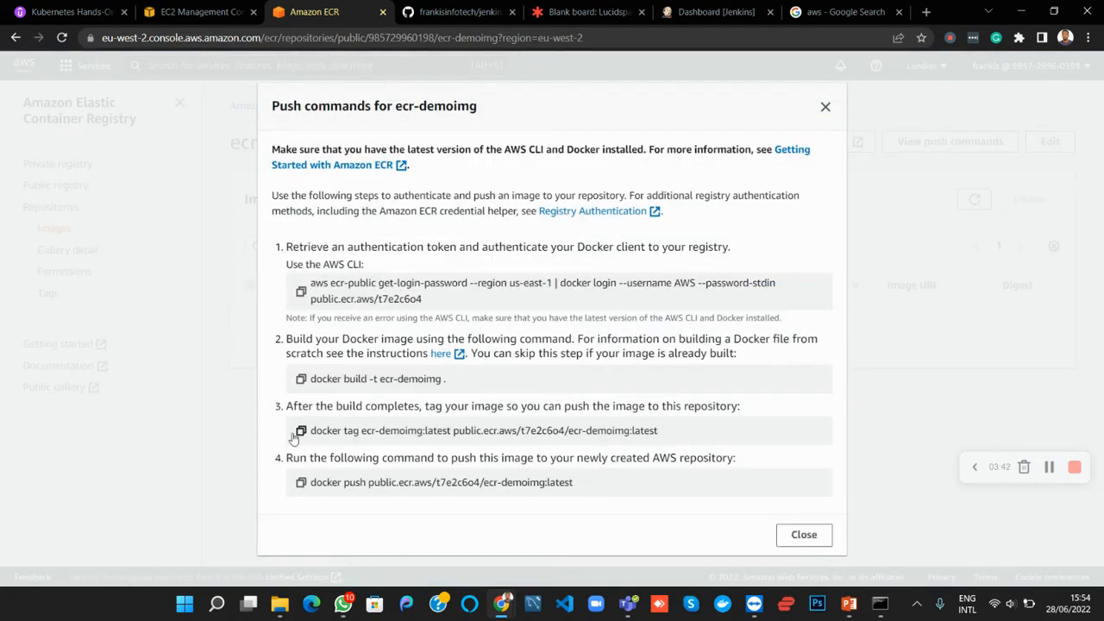
{"action": "left_click_drag", "start_coordinate": [455, 386], "coordinate": [303, 380]}
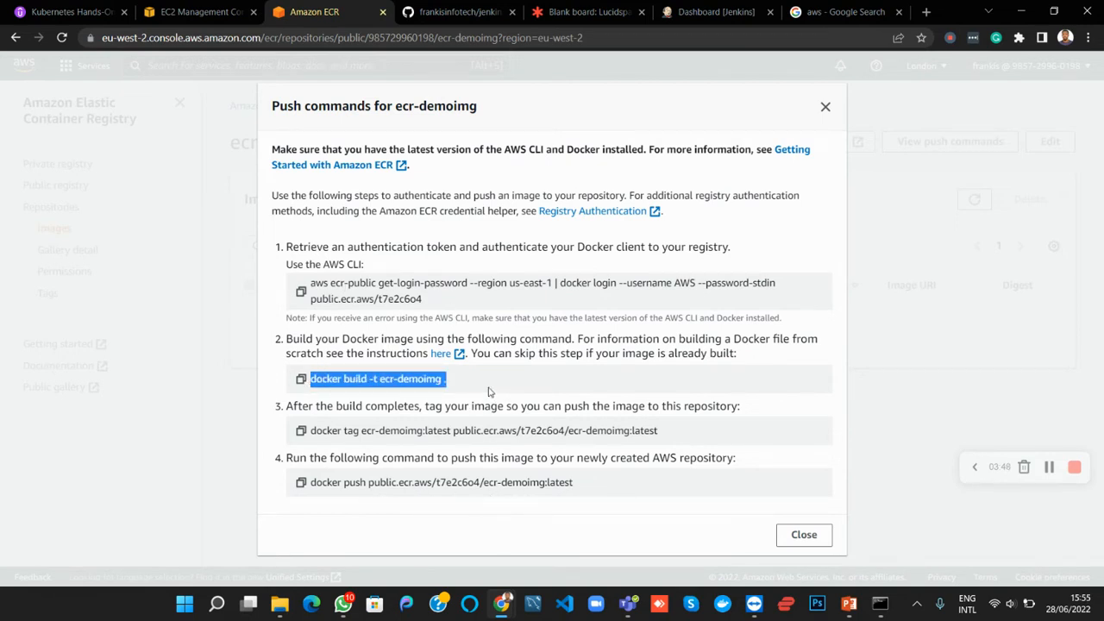
{"action": "left_click", "coordinate": [488, 392]}
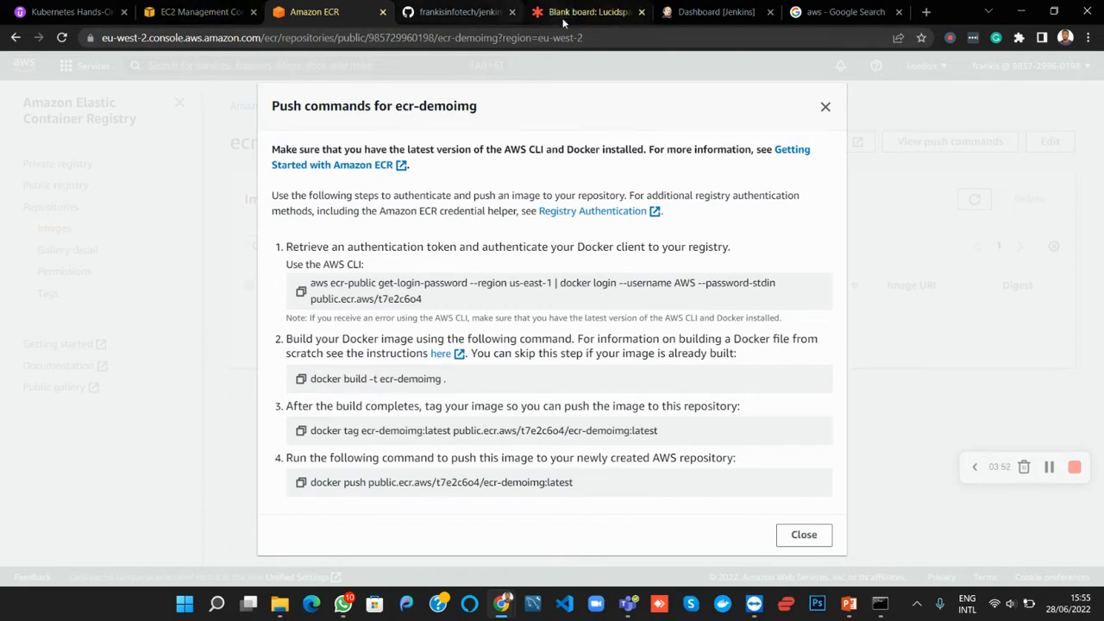
{"action": "left_click", "coordinate": [603, 12]}
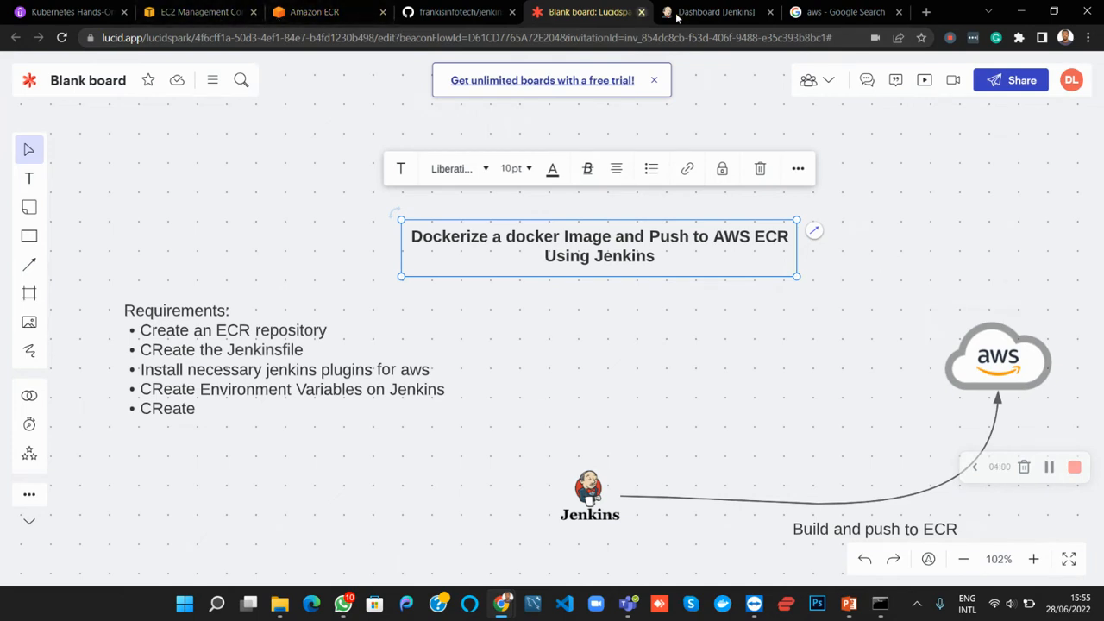
Switch to the jenkinsdemo repository on GitHub and examine the Dockerfile on ecr-branch, including its base image and RUN instructions
{"action": "left_click", "coordinate": [474, 14]}
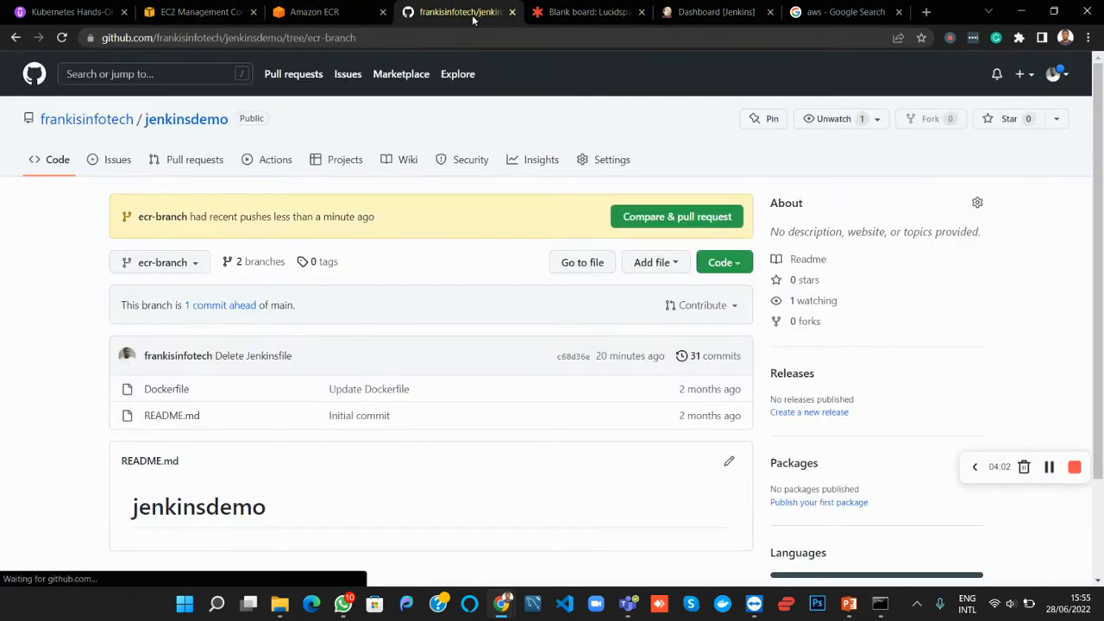
{"action": "left_click", "coordinate": [172, 393]}
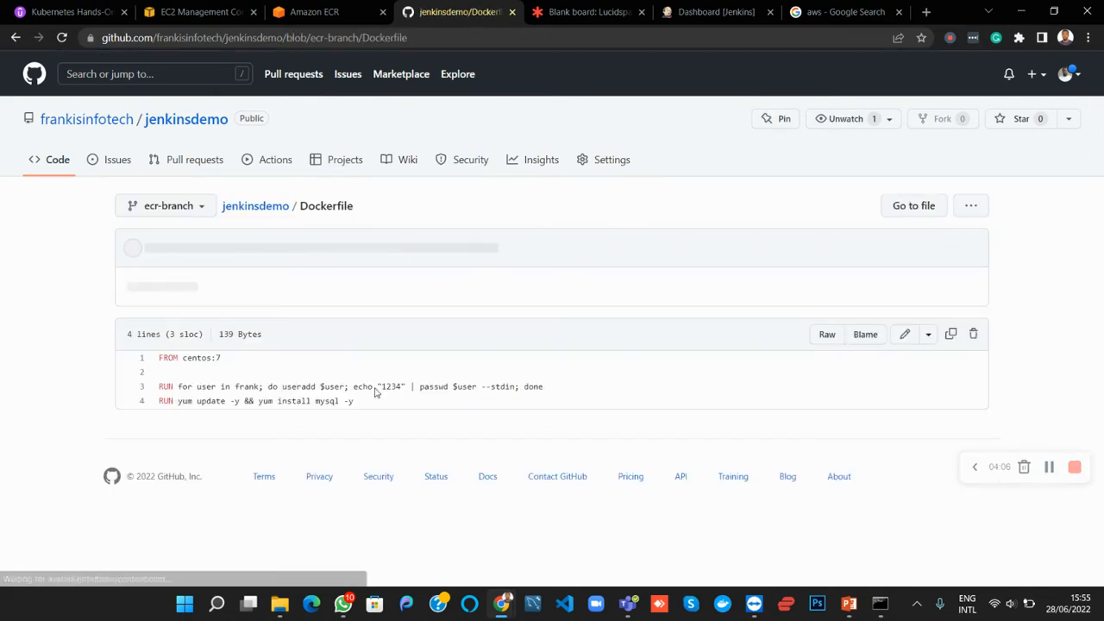
{"action": "left_click_drag", "start_coordinate": [362, 400], "coordinate": [178, 356]}
{"action": "left_click", "coordinate": [241, 386]}
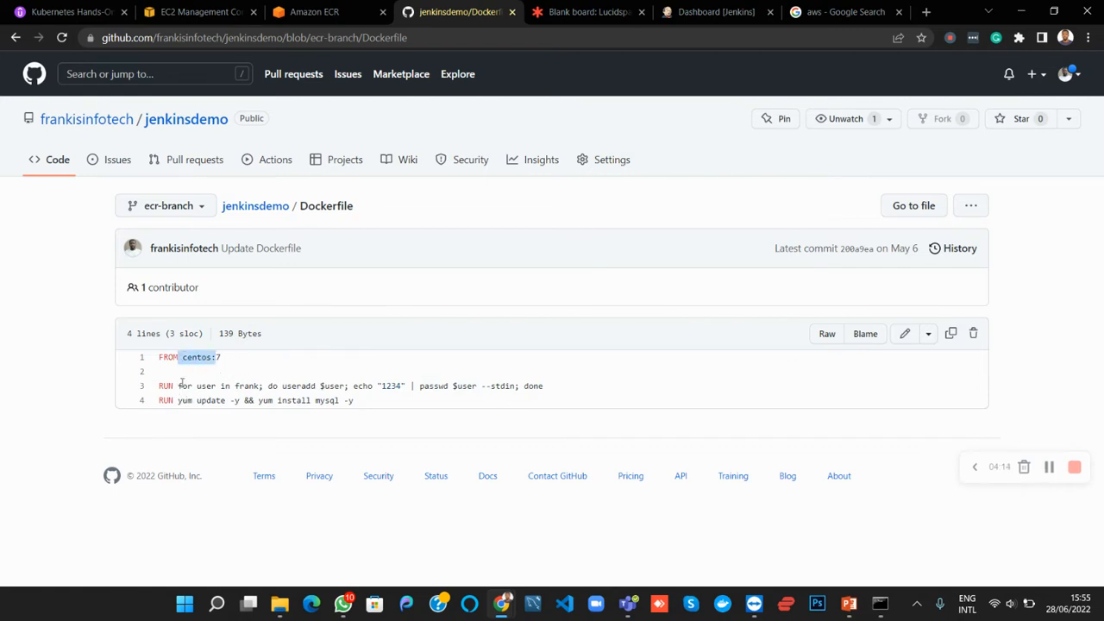
{"action": "left_click_drag", "start_coordinate": [179, 389], "coordinate": [410, 389]}
{"action": "left_click", "coordinate": [382, 389]}
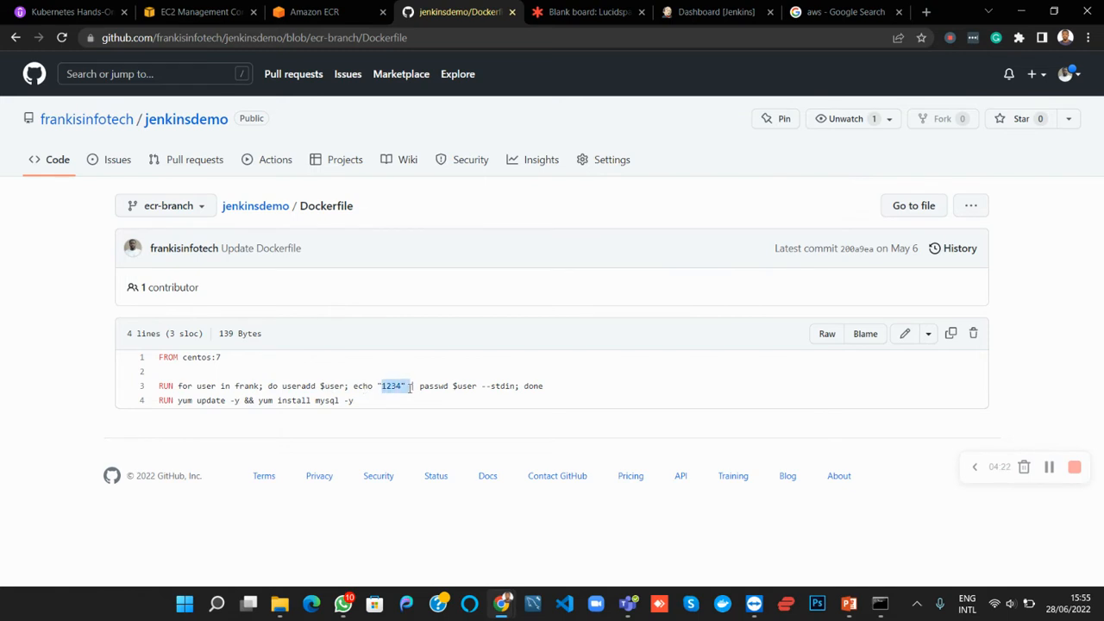
{"action": "left_click_drag", "start_coordinate": [487, 389], "coordinate": [515, 389]}
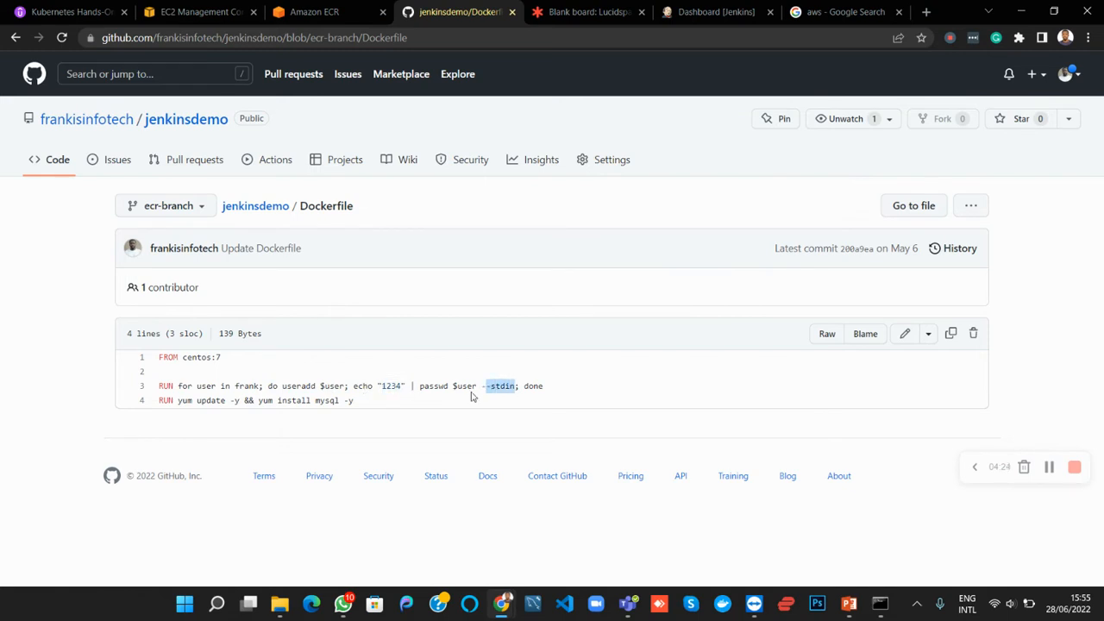
{"action": "left_click", "coordinate": [469, 385]}
{"action": "left_click_drag", "start_coordinate": [264, 388], "coordinate": [234, 387]}
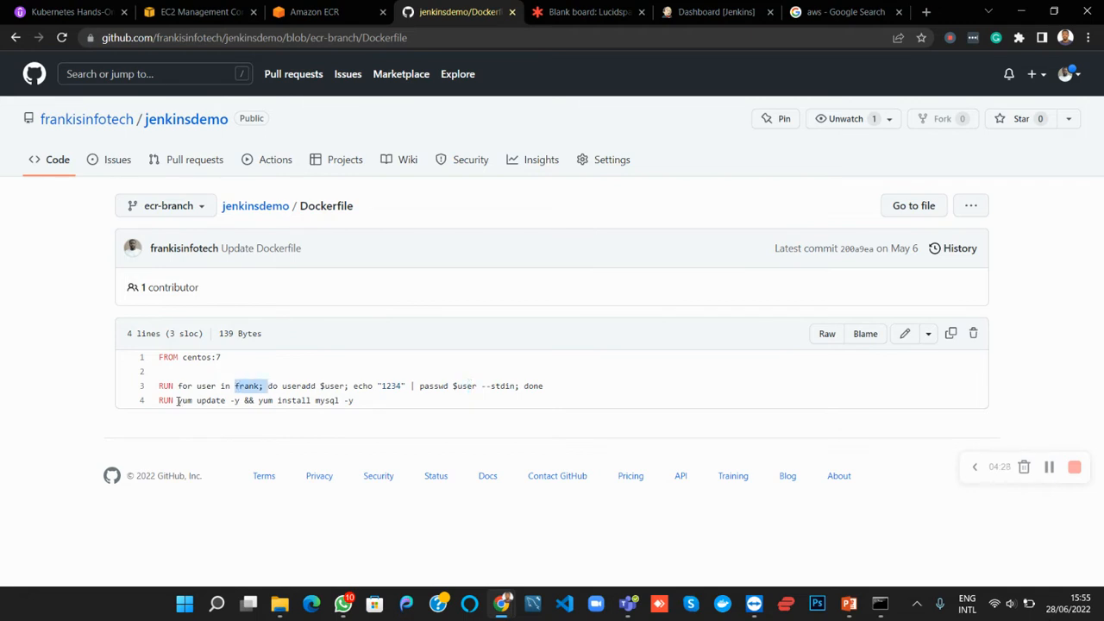
{"action": "left_click_drag", "start_coordinate": [170, 400], "coordinate": [355, 400]}
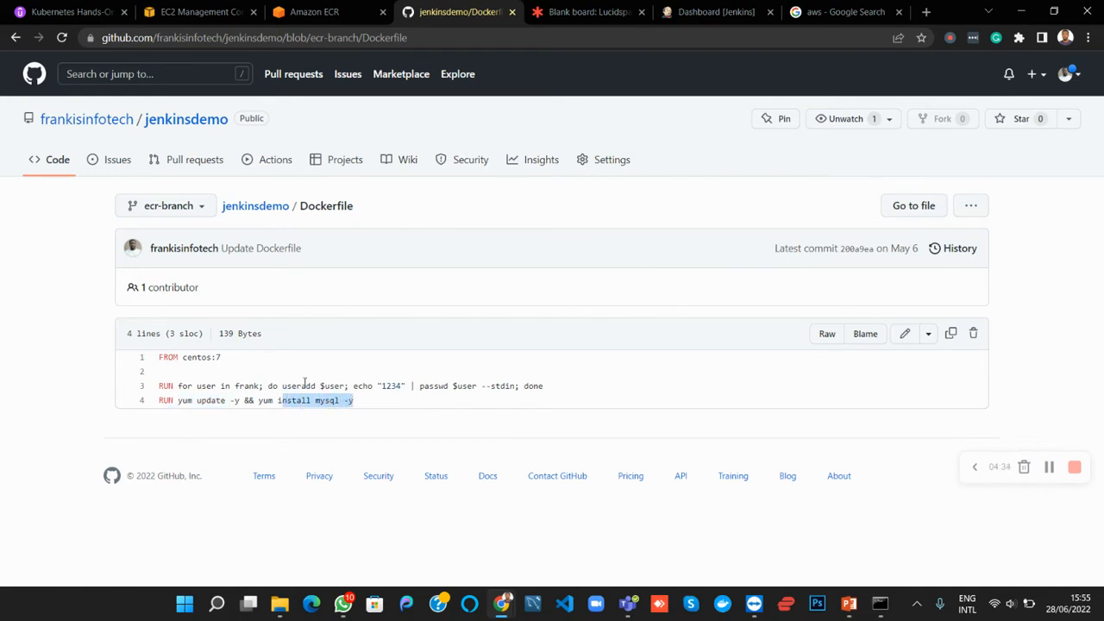
{"action": "left_click_drag", "start_coordinate": [226, 361], "coordinate": [178, 359]}
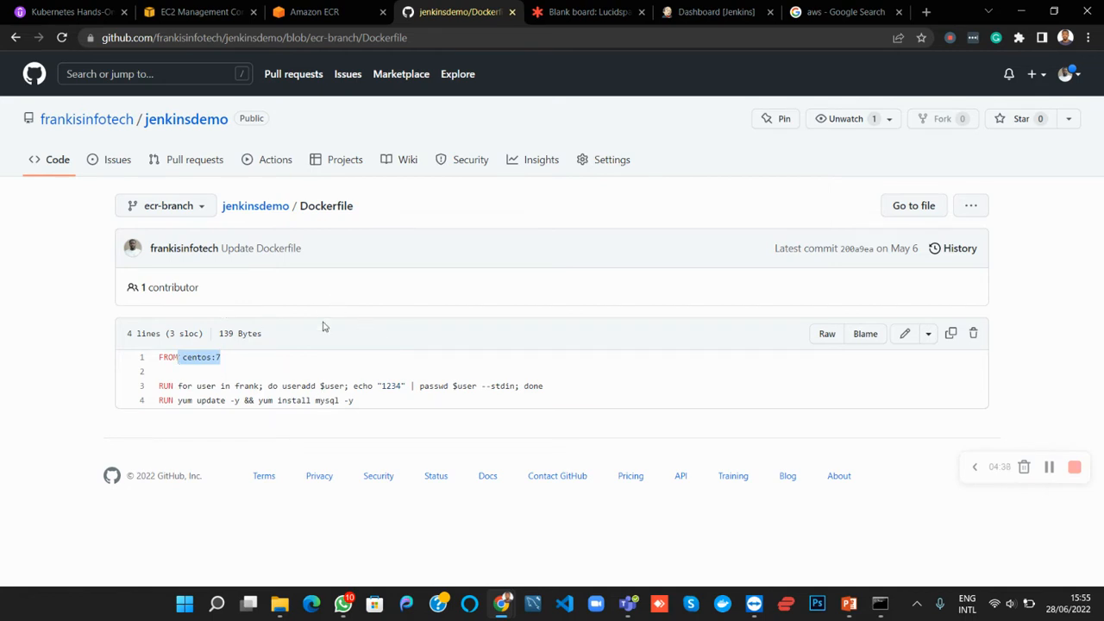
Create a new file named Jenkinsfile on the ecr-branch of the jenkinsdemo repository
{"action": "left_click", "coordinate": [277, 213]}
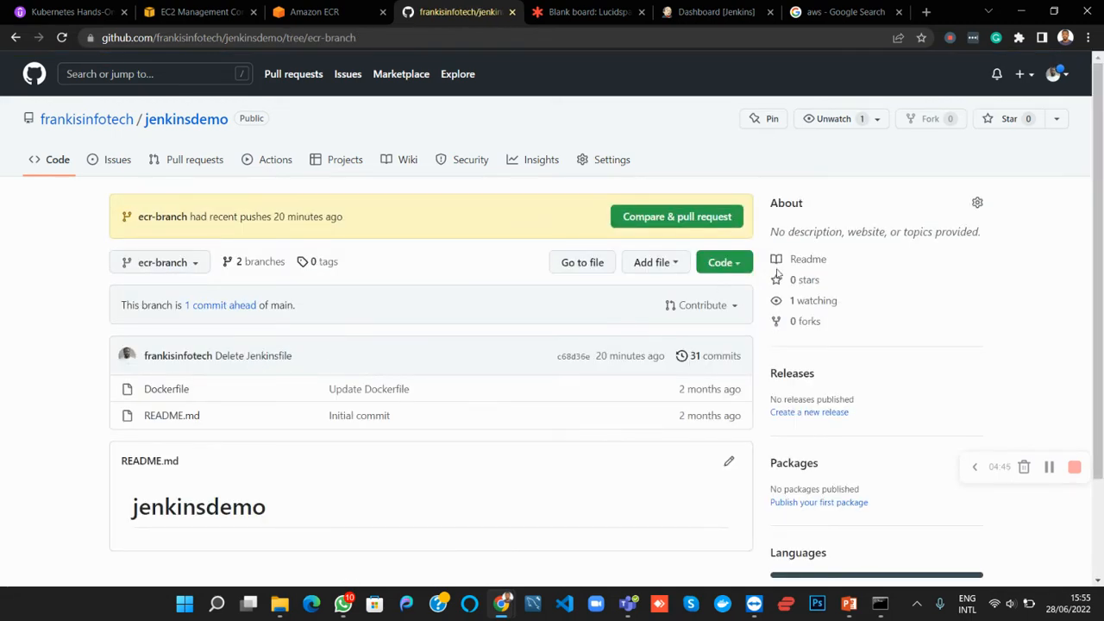
{"action": "left_click", "coordinate": [674, 266]}
{"action": "left_click", "coordinate": [633, 292]}
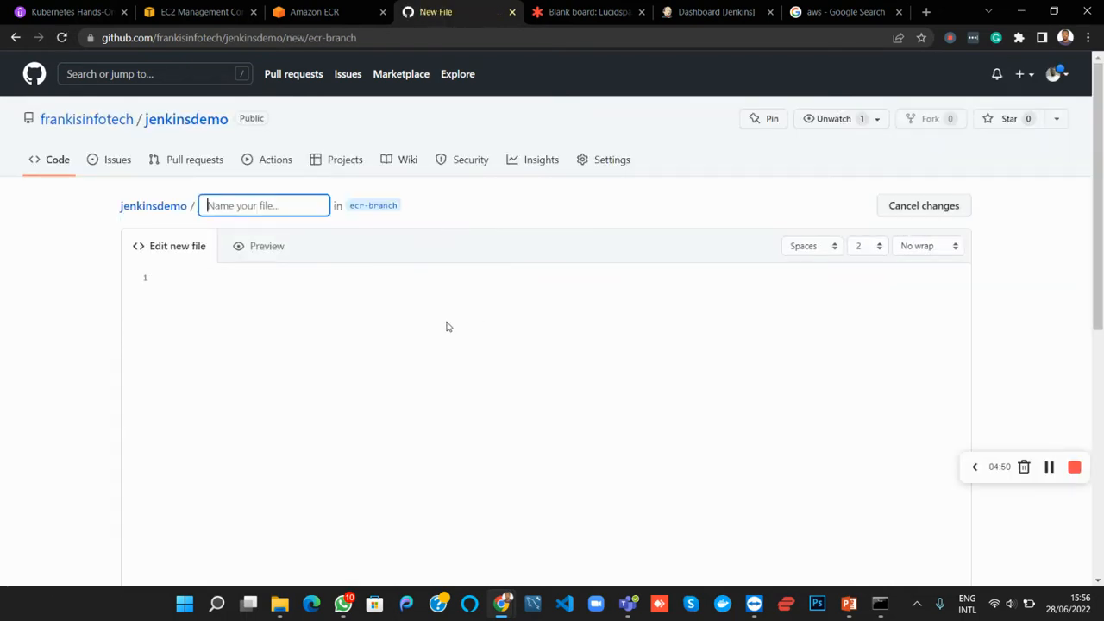
{"action": "left_click", "coordinate": [282, 199]}
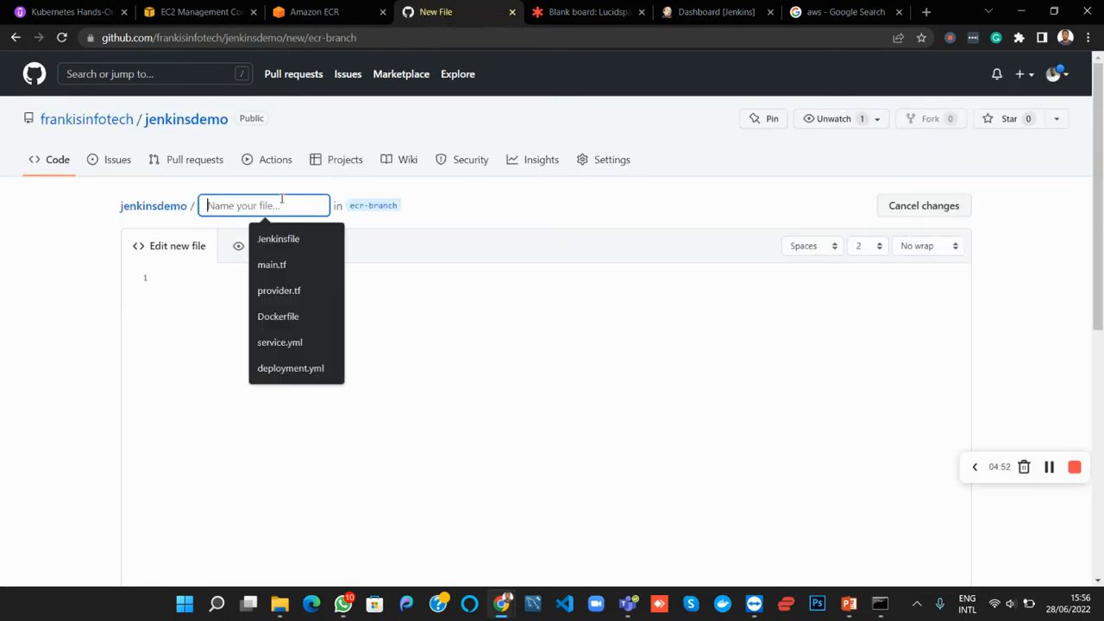
{"action": "type", "text": "Jenk"}
{"action": "left_click", "coordinate": [287, 240]}
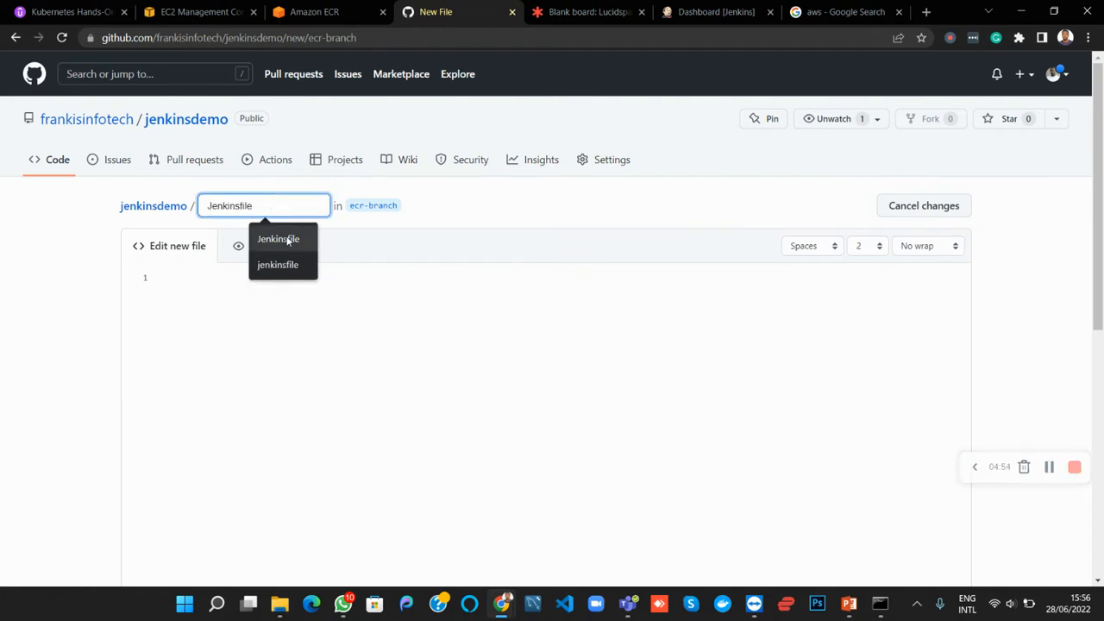
Begin the Jenkinsfile with a "pipeline {" block containing "agent any" and an opened "stages {" block
{"action": "left_click", "coordinate": [218, 298]}
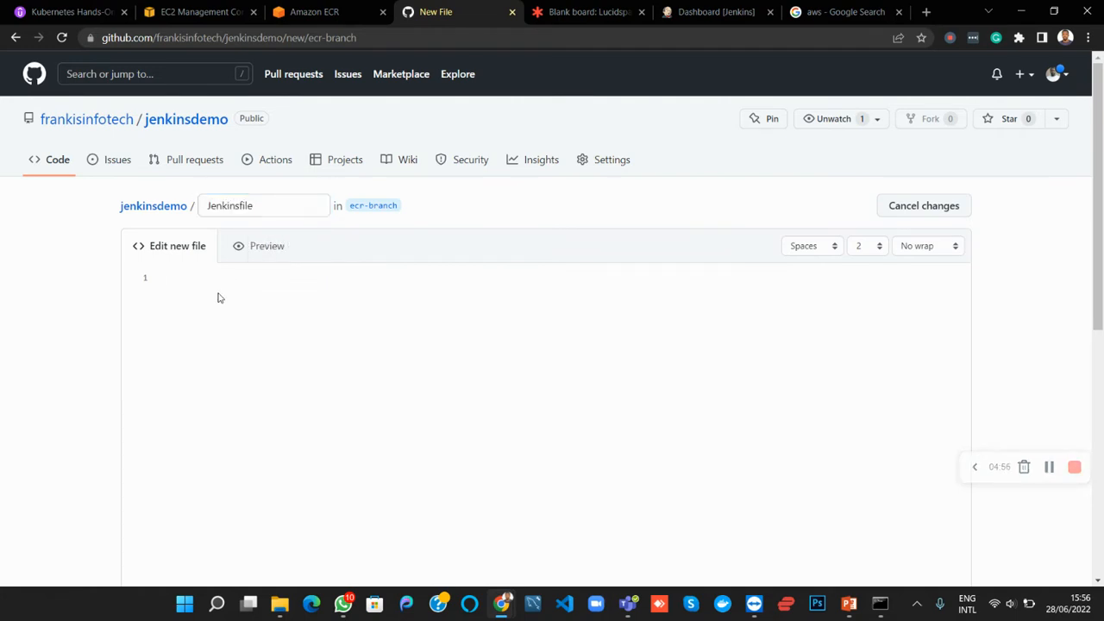
{"action": "type", "text": "pipeline {"}
{"action": "key", "text": "Return"}
{"action": "type", "text": "agent an"}
{"action": "type", "text": "y   "}
{"action": "type", "text": "stages "}
{"action": "type", "text": "{"}
{"action": "key", "text": "Return"}
Open a stage ('Build') inside stages and start its steps block
{"action": "type", "text": "stage ('Build') {"}
{"action": "key", "text": "Return"}
{"action": "type", "text": "steps {         "}
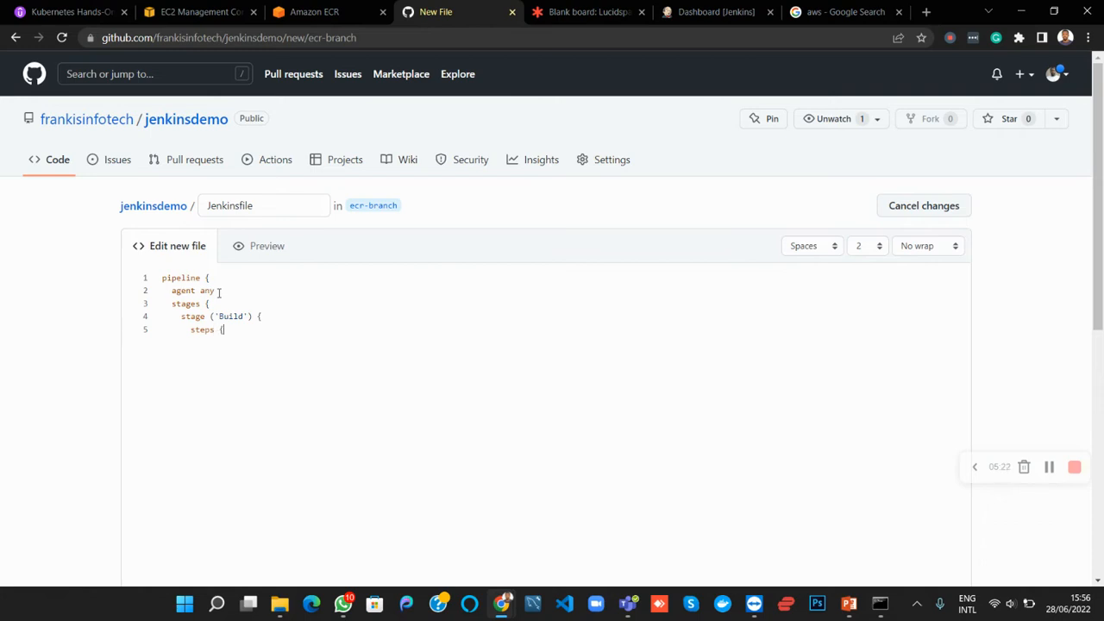
{"action": "type", "text": "sh"}
{"action": "type", "text": " '"}
{"action": "type", "text": "print"}
{"action": "type", "text": "env"}
{"action": "type", "text": "'         "}
{"action": "type", "text": "sh '"}
Write the command sh 'docker build -t ecr-demoimg on the line below printenv
{"action": "type", "text": "docker"}
{"action": "type", "text": " build"}
{"action": "type", "text": " -t "}
{"action": "type", "text": "ecr"}
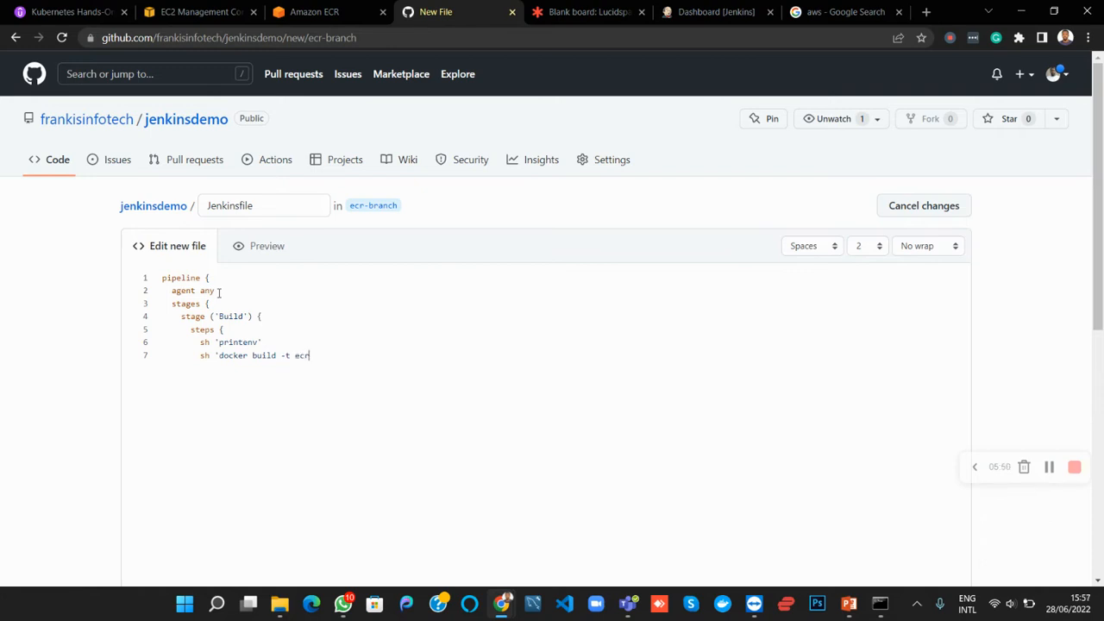
{"action": "type", "text": "-demoimg"}
Append the tag :""$BUILD_ID"" to the ecr-demoimg image name in the docker build command
{"action": "type", "text": ":"}
{"action": "type", "text": "\"\""}
{"action": "type", "text": "$"}
{"action": "type", "text": "BUILD"}
{"action": "type", "text": "_ID"}
{"action": "type", "text": "\""}
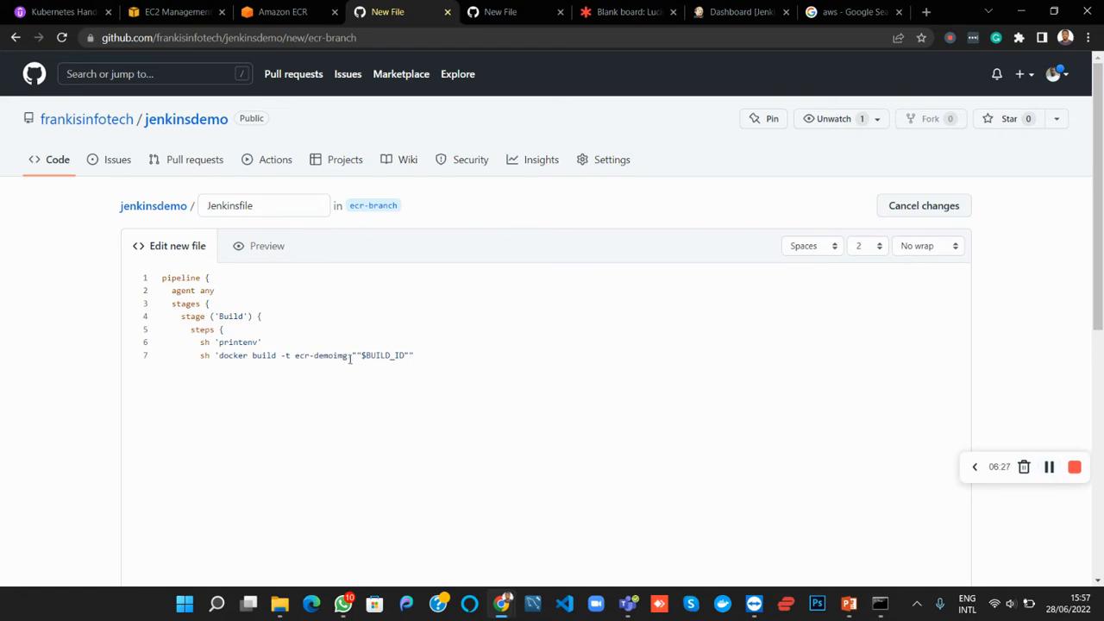
Replace the build ID tag so the line reads sh 'docker build -t ecr-demoimg .' and start a new line
{"action": "left_click", "coordinate": [350, 359]}
{"action": "type", "text": "."}
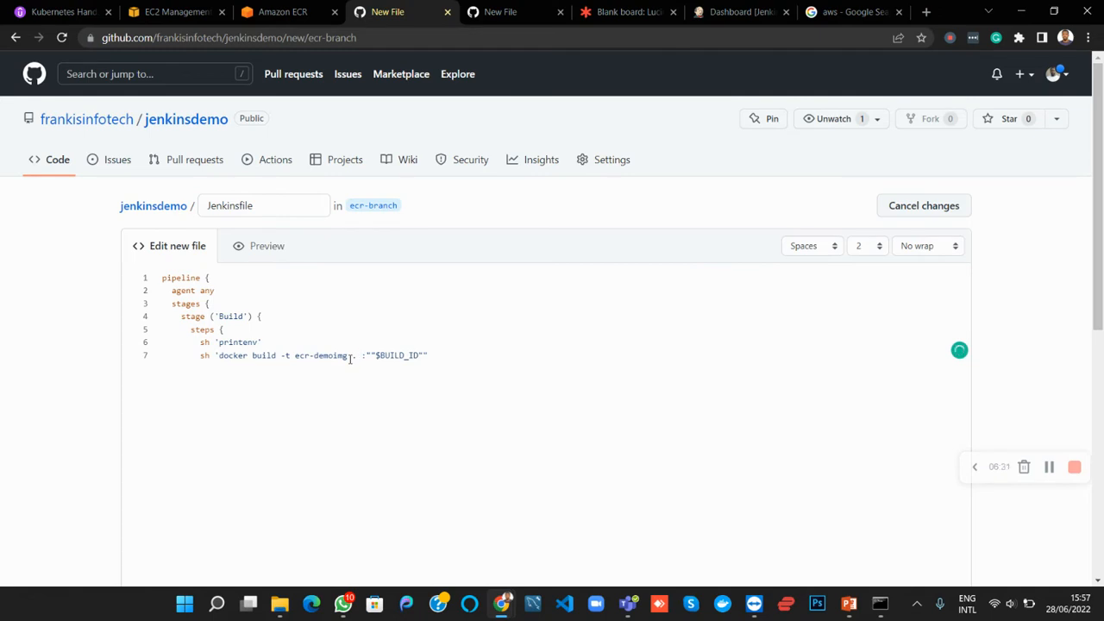
{"action": "key", "text": "BackSpace"}
{"action": "type", "text": "'"}
{"action": "key", "text": "shift+End"}
{"action": "key", "text": "BackSpace"}
{"action": "key", "text": "Return"}
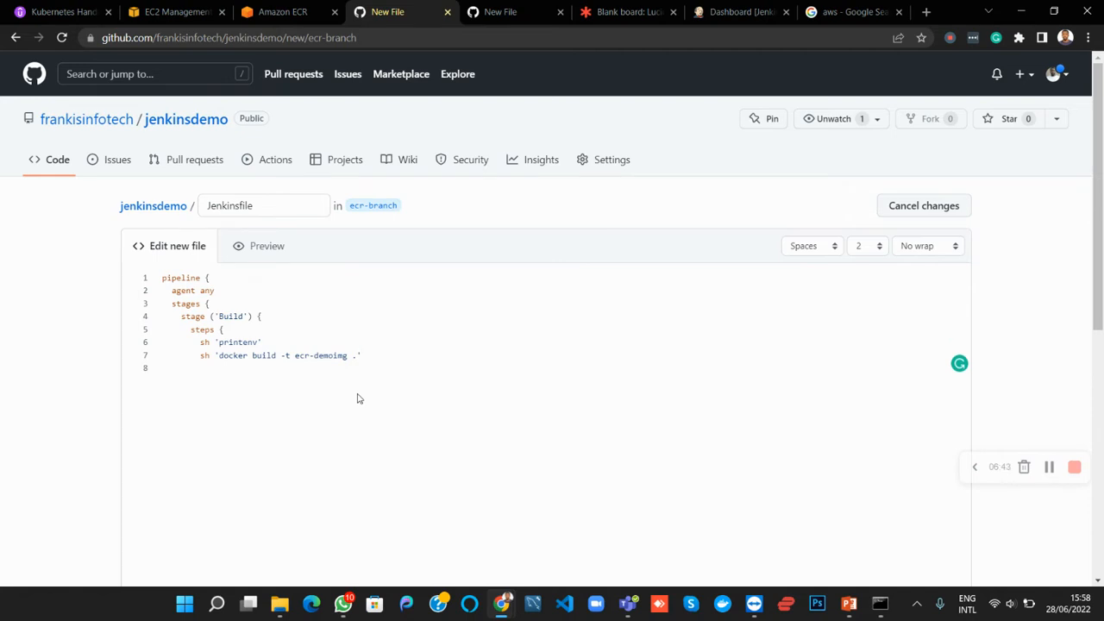
Close the Build stage's steps block and the stage itself with closing braces, and check the whole block
{"action": "type", "text": "}"}
{"action": "key", "text": "Return"}
{"action": "type", "text": "}"}
{"action": "left_click_drag", "start_coordinate": [198, 369], "coordinate": [188, 338]}
{"action": "left_click_drag", "start_coordinate": [189, 381], "coordinate": [167, 316]}
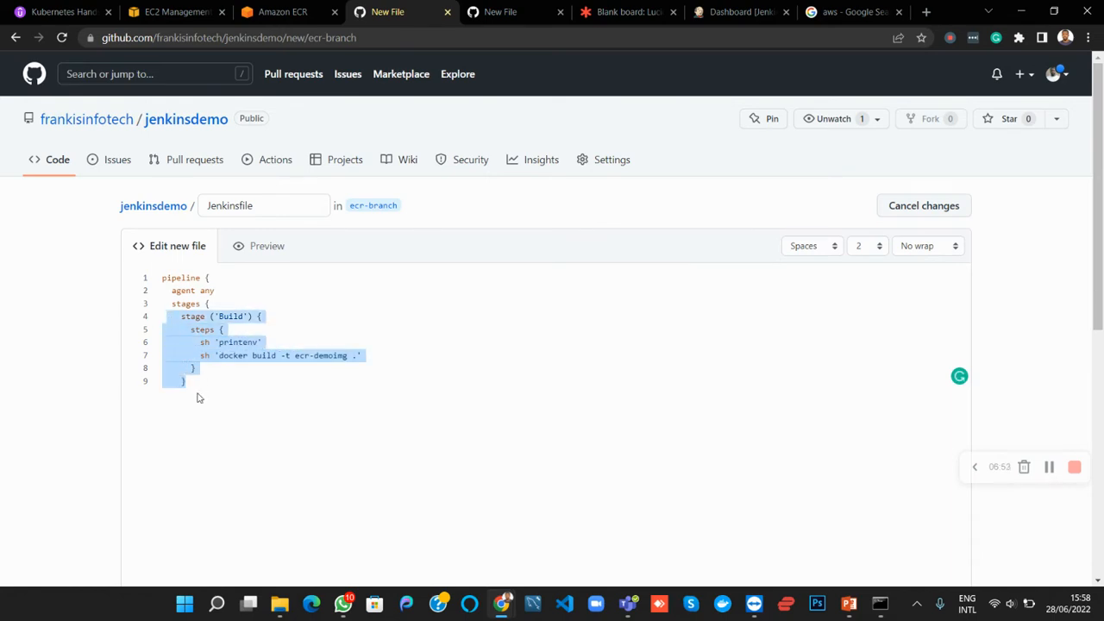
{"action": "left_click", "coordinate": [197, 398]}
Add a second stage declaration, stage ('Publish ECR'), below the Build stage
{"action": "key", "text": "Return"}
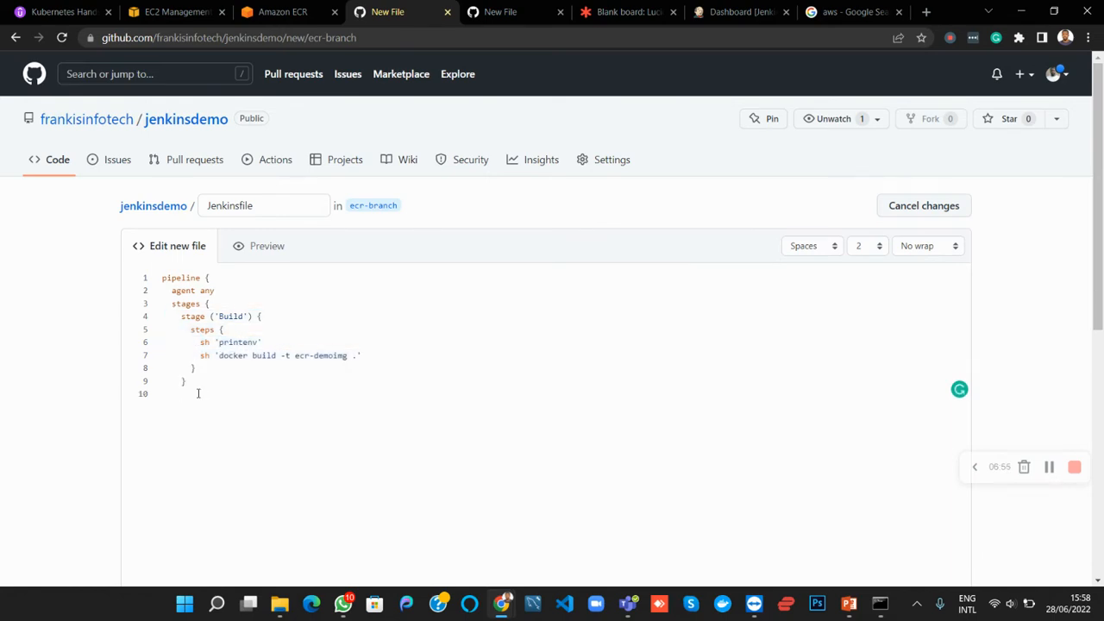
{"action": "type", "text": "stage ('Publish ECR')"}
{"action": "key", "text": "Return"}
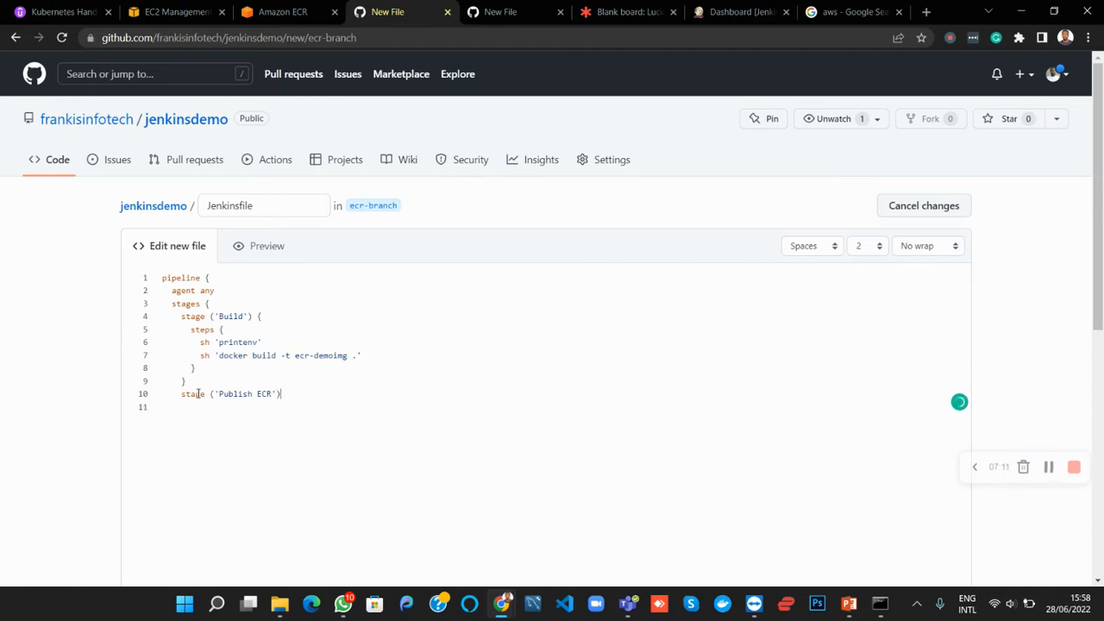
Open the body of the Publish ECR stage and start its steps block
{"action": "type", "text": "{"}
{"action": "key", "text": "Return"}
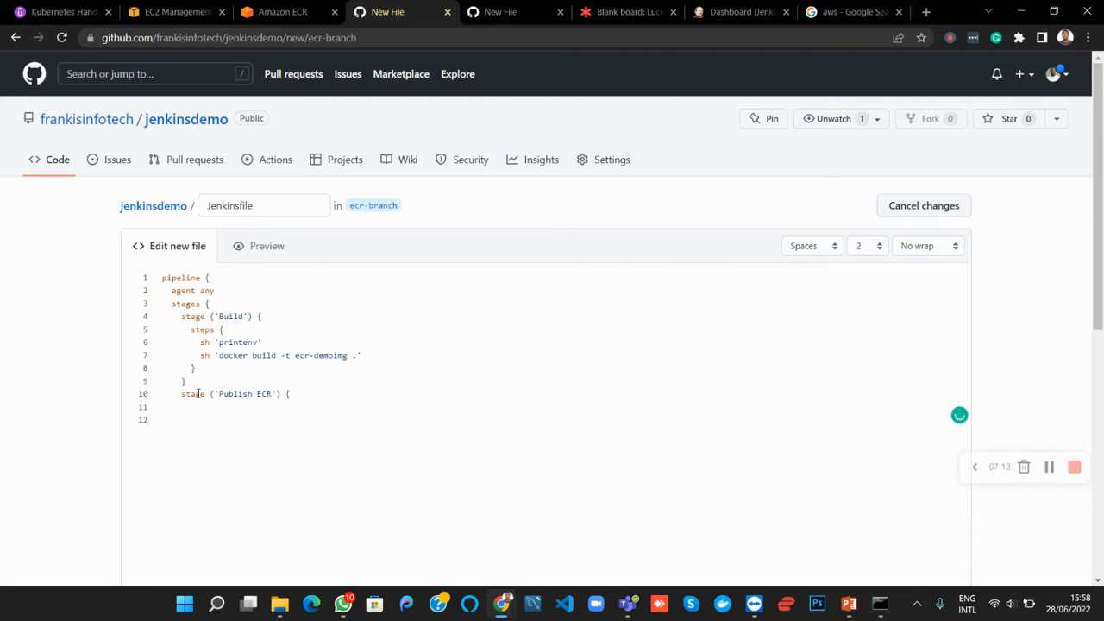
{"action": "type", "text": "steps {"}
{"action": "key", "text": "Return"}
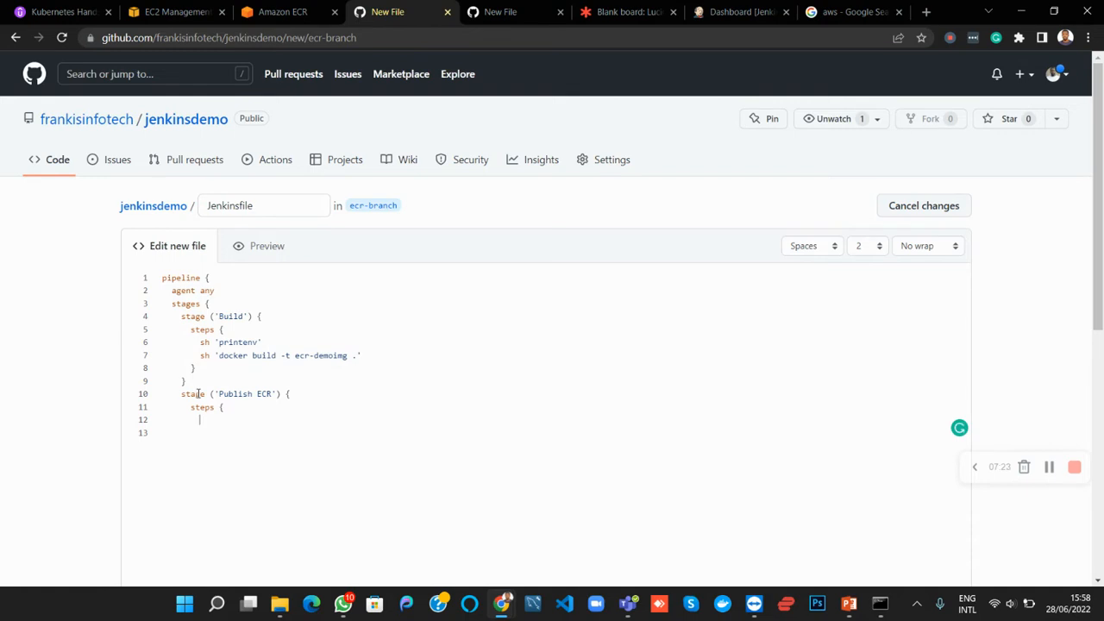
Note the wrapper options "withEnv | withAWS | withCredentials" inside the Publish ECR steps
{"action": "type", "text": "withEnv"}
{"action": "type", "text": "withAWS | with Credentials"}
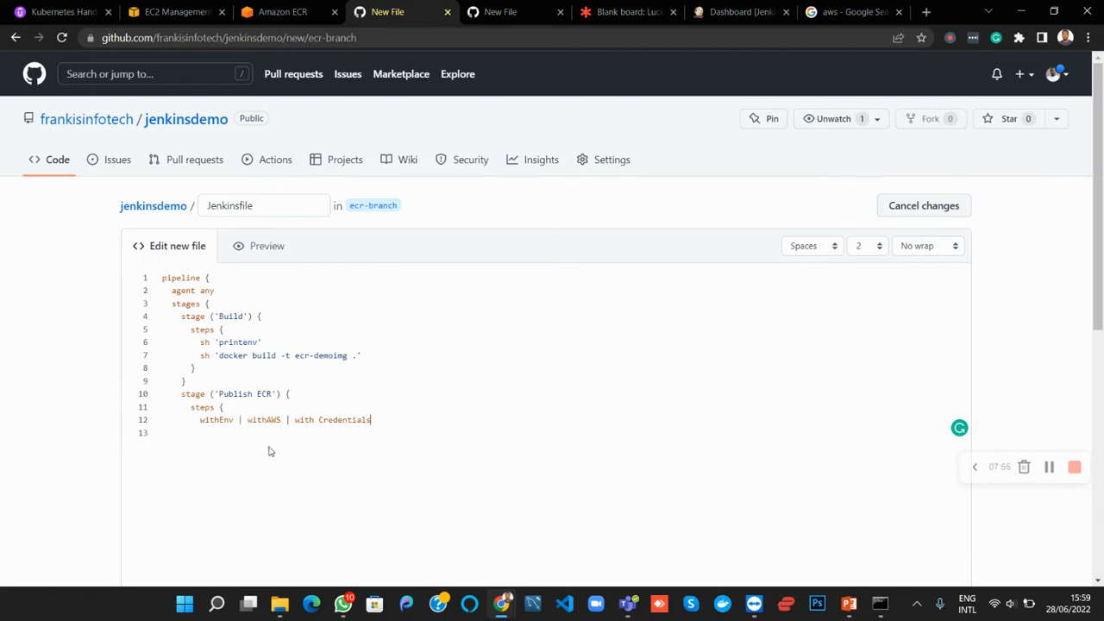
{"action": "key", "text": "Left"}
{"action": "key", "text": "Left"}
{"action": "key", "text": "Left"}
{"action": "key", "text": "Left"}
{"action": "key", "text": "Left"}
{"action": "key", "text": "BackSpace"}
Delete the withAWS and withCredentials options, keeping only withEnv on the line
{"action": "left_click_drag", "start_coordinate": [281, 421], "coordinate": [246, 421]}
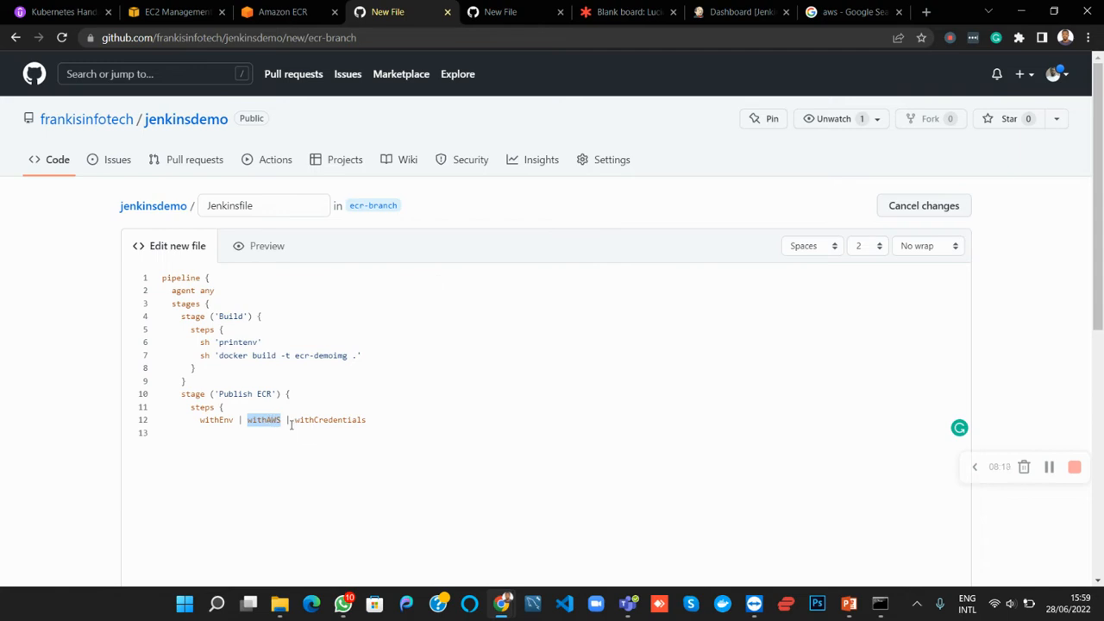
{"action": "left_click", "coordinate": [274, 423]}
{"action": "left_click_drag", "start_coordinate": [247, 421], "coordinate": [282, 421]}
{"action": "left_click", "coordinate": [286, 423]}
{"action": "left_click_drag", "start_coordinate": [248, 422], "coordinate": [374, 420]}
{"action": "key", "text": "BackSpace"}
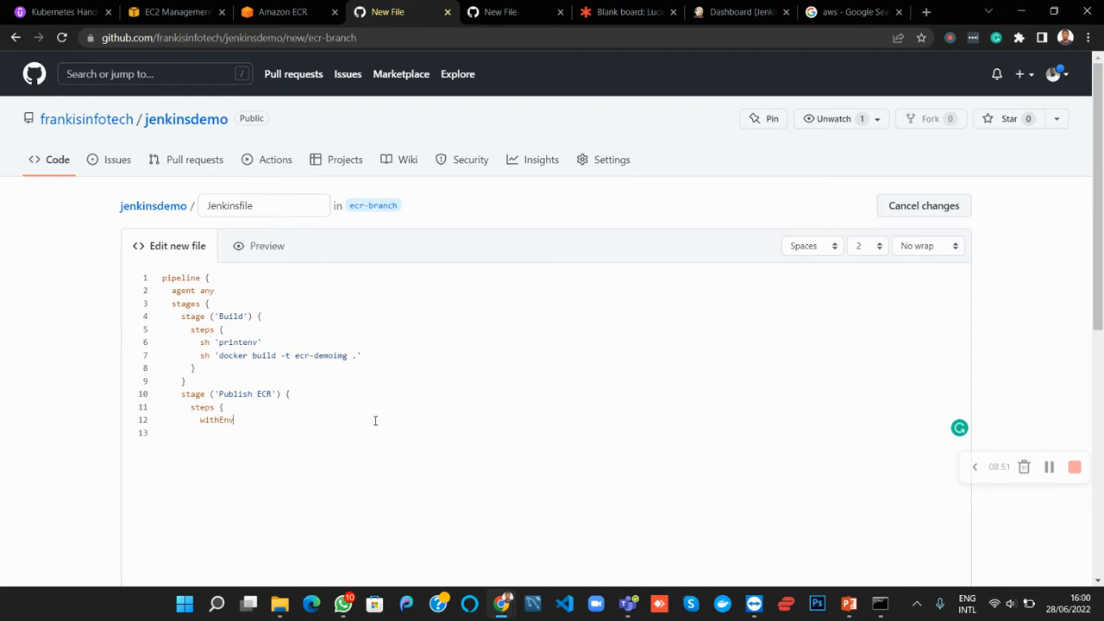
Start the withEnv argument list with the variable name, writing (["AWS_ACCESS_KEY_ID after withEnv
{"action": "type", "text": "("}
{"action": "type", "text": "['"}
{"action": "type", "text": "AWS"}
{"action": "type", "text": "_"}
{"action": "type", "text": "ACCESS"}
{"action": "type", "text": "_KEY"}
{"action": "type", "text": "_ID"}
{"action": "type", "text": "=$"}
{"action": "type", "text": "{"}
{"action": "type", "text": "env"}
{"action": "type", "text": "."}
Assign ${env.AWS_ACCESS_KEY_ID} to the first withEnv variable and close its quoted entry
{"action": "left_click_drag", "start_coordinate": [252, 420], "coordinate": [334, 421]}
{"action": "key", "text": "ctrl+c"}
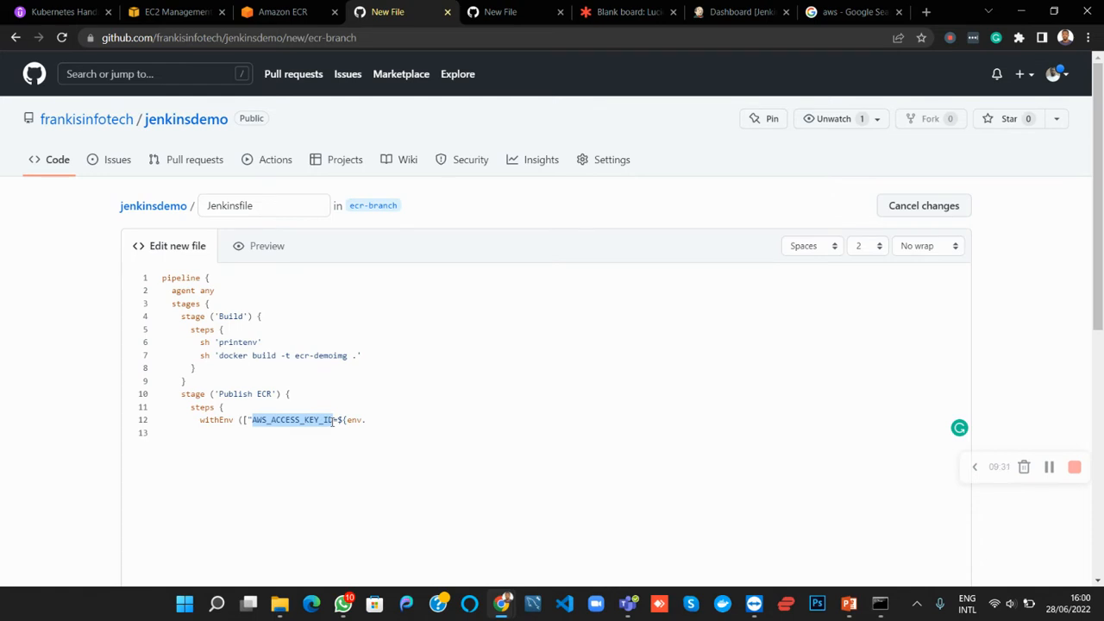
{"action": "left_click", "coordinate": [400, 420]}
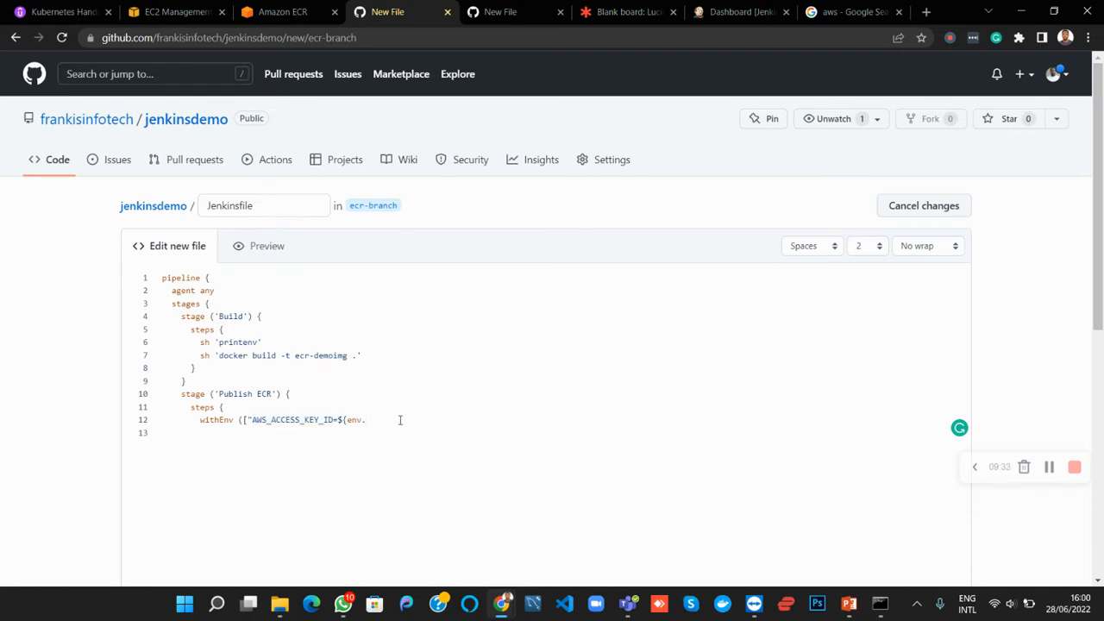
{"action": "key", "text": "ctrl+v"}
{"action": "type", "text": "}\""}
Add a second withEnv variable name, AWS_SECRET_ACCESS_KEY, by adapting a copy of the access key name
{"action": "left_click_drag", "start_coordinate": [252, 421], "coordinate": [321, 422]}
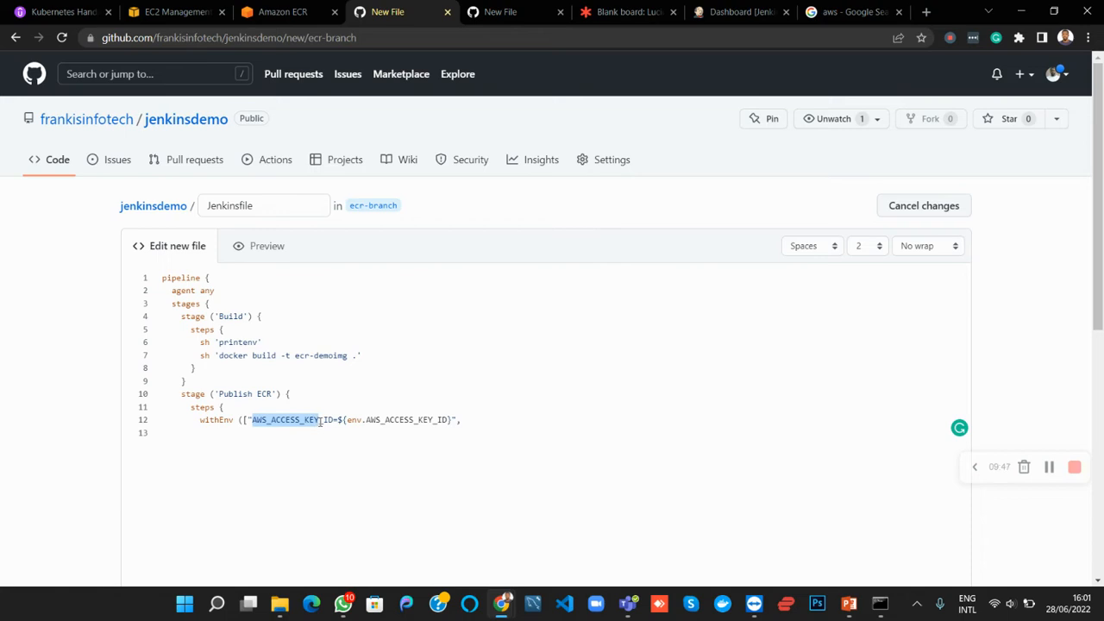
{"action": "left_click", "coordinate": [476, 420]}
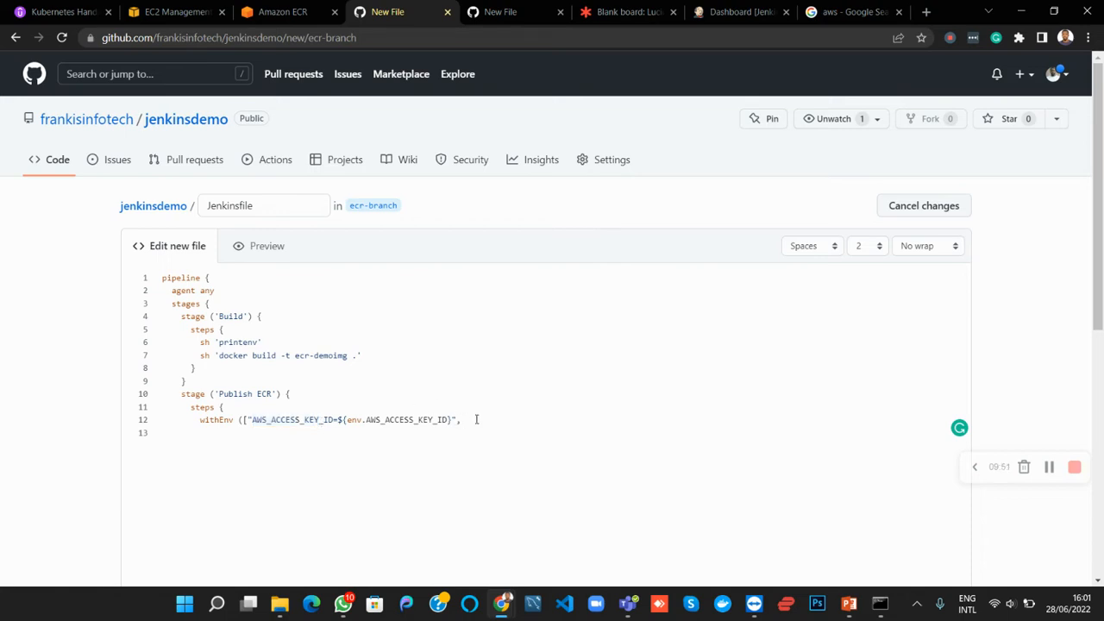
{"action": "key", "text": "ctrl+v"}
{"action": "key", "text": "Left"}
{"action": "key", "text": "Left"}
{"action": "key", "text": "Left"}
{"action": "key", "text": "Left"}
{"action": "key", "text": "Left"}
{"action": "key", "text": "Left"}
{"action": "key", "text": "Left"}
{"action": "key", "text": "Left"}
{"action": "key", "text": "Left"}
{"action": "key", "text": "Left"}
{"action": "key", "text": "Left"}
{"action": "type", "text": "SECRET_"}
{"action": "key", "text": "Right"}
{"action": "key", "text": "Right"}
{"action": "key", "text": "Right"}
{"action": "key", "text": "Right"}
{"action": "key", "text": "Right"}
{"action": "key", "text": "BackSpace"}
{"action": "key", "text": "BackSpace"}
{"action": "key", "text": "BackSpace"}
Assign ${env.AWS_SECRET_ACCESS_KEY} to the second withEnv variable and close the entry with a quote and comma
{"action": "type", "text": "="}
{"action": "type", "text": "${env."}
{"action": "left_click_drag", "start_coordinate": [569, 420], "coordinate": [469, 420]}
{"action": "key", "text": "ctrl+c"}
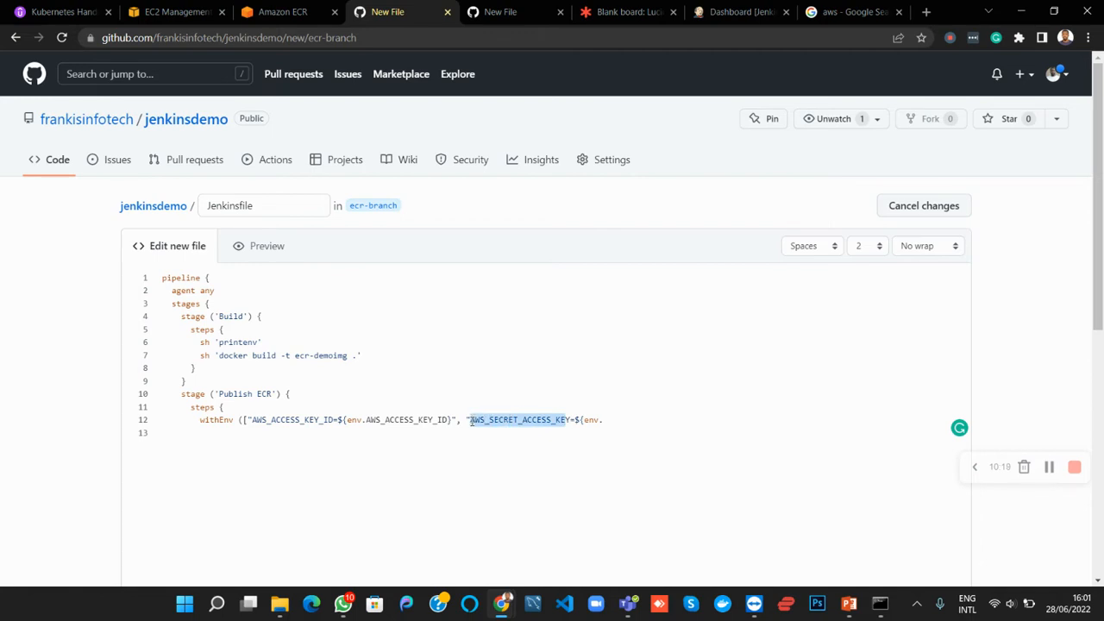
{"action": "left_click", "coordinate": [616, 424]}
{"action": "key", "text": "ctrl+v"}
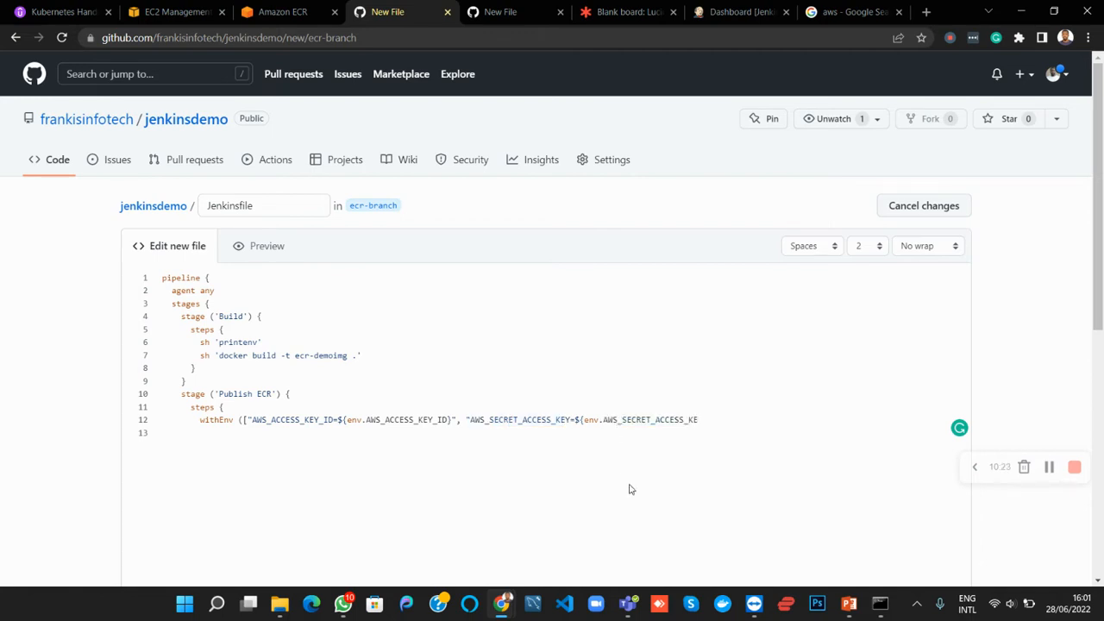
{"action": "type", "text": "Y}\", \"AWS_DEFAULT_REG"}
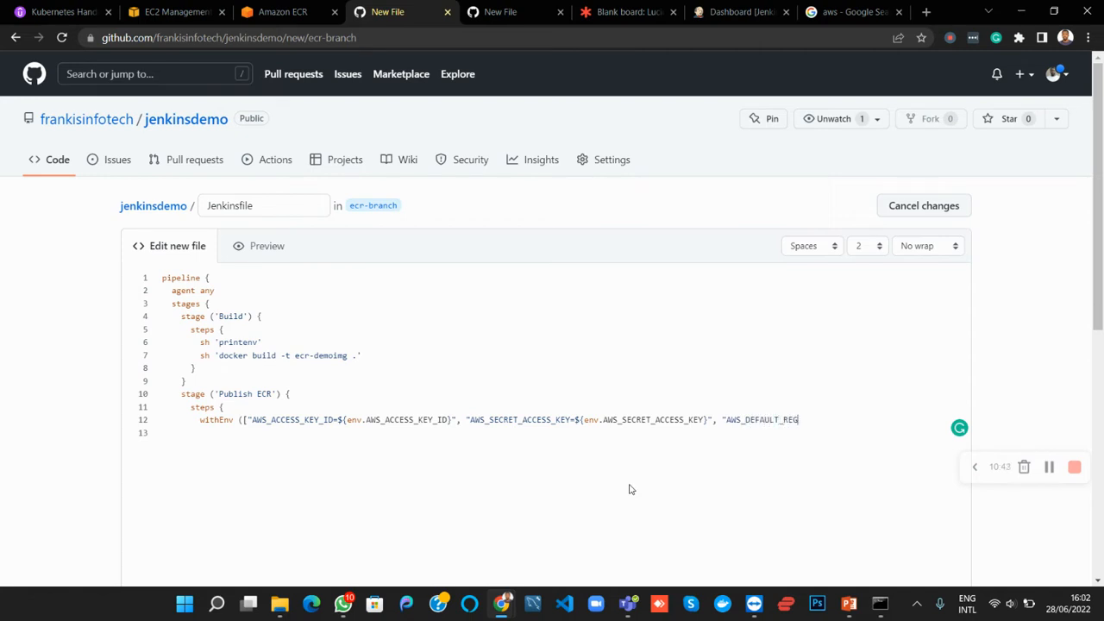
{"action": "type", "text": "ION=${env."}
Assign ${env.AWS_DEFAULT_REGION} to the third withEnv variable and close its quoted entry
{"action": "left_click_drag", "start_coordinate": [727, 420], "coordinate": [814, 420]}
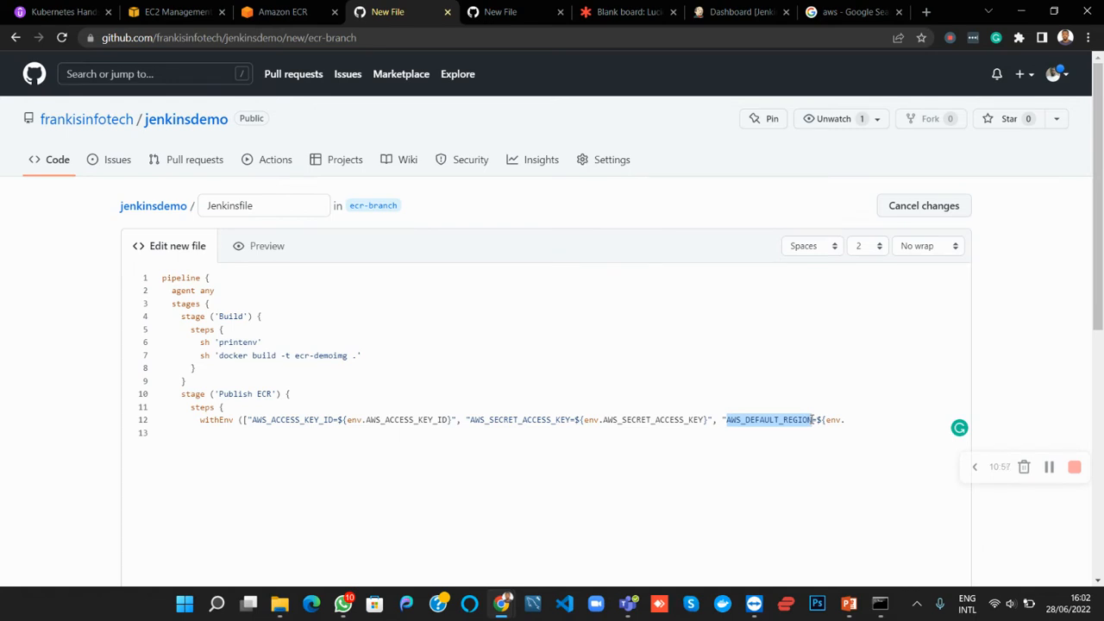
{"action": "key", "text": "ctrl+c"}
{"action": "left_click", "coordinate": [868, 422]}
{"action": "key", "text": "ctrl+v"}
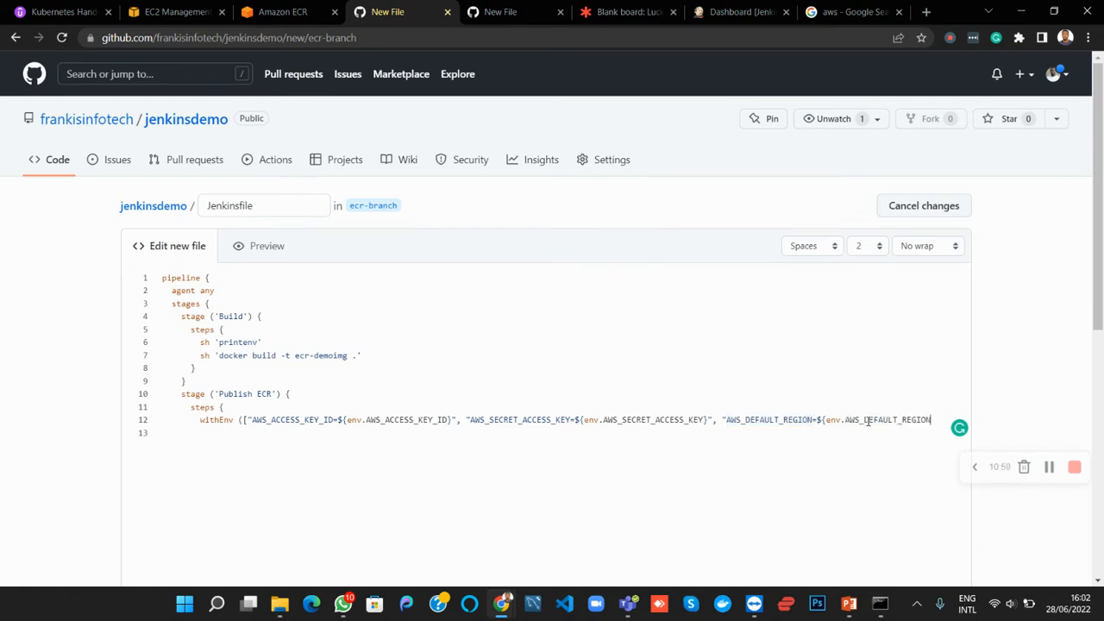
{"action": "type", "text": "}\"]) {"}
Close the withEnv variable list with ]) and open its block with a brace and a new line
{"action": "key", "text": "Return"}
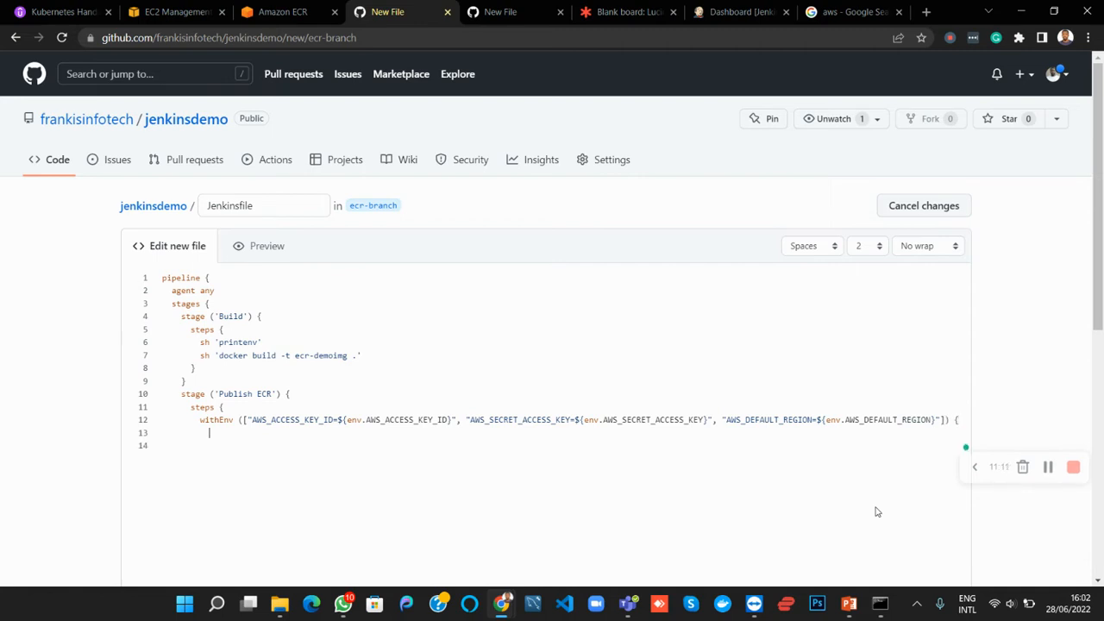
Begin a shell step inside the withEnv block with sh 'docker login -u
{"action": "type", "text": "sh"}
{"action": "left_click_drag", "start_coordinate": [201, 420], "coordinate": [957, 421]}
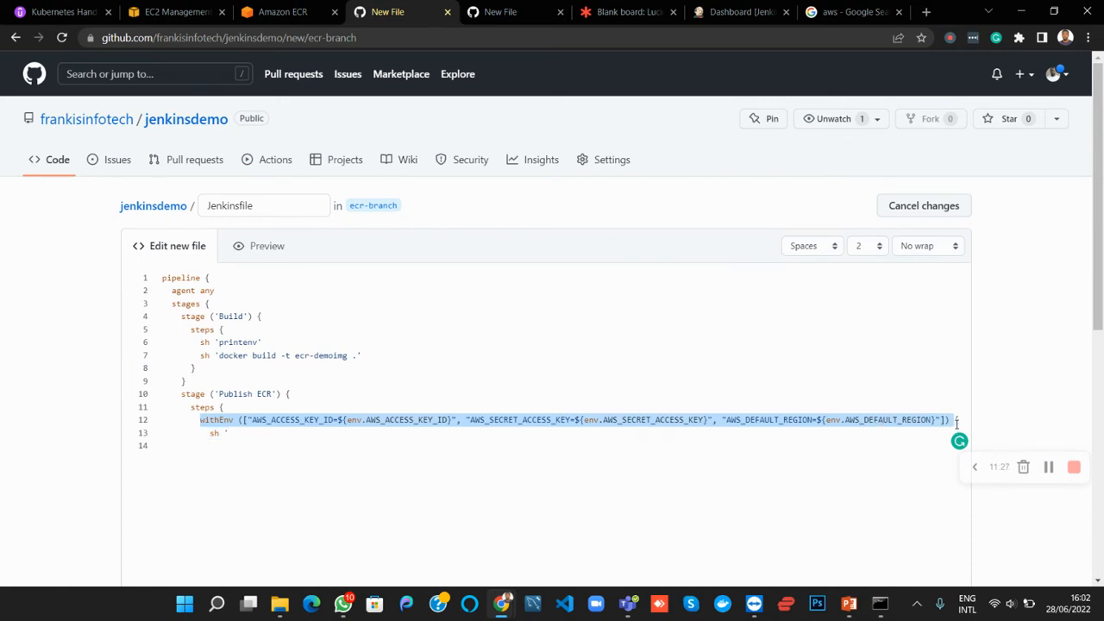
{"action": "left_click", "coordinate": [243, 434]}
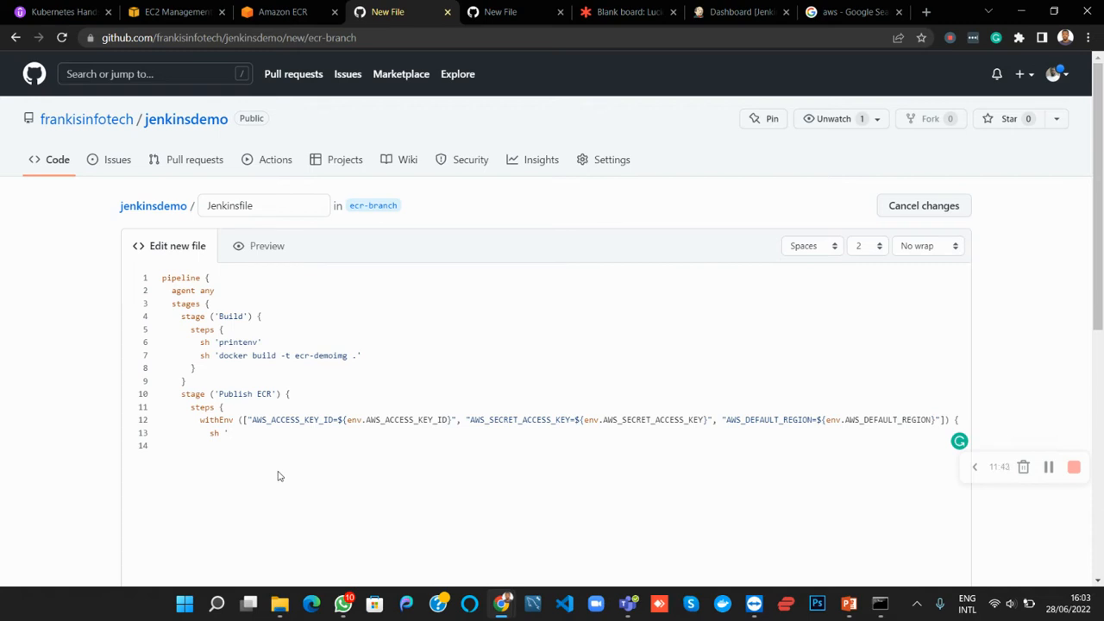
{"action": "type", "text": "docker login -u"}
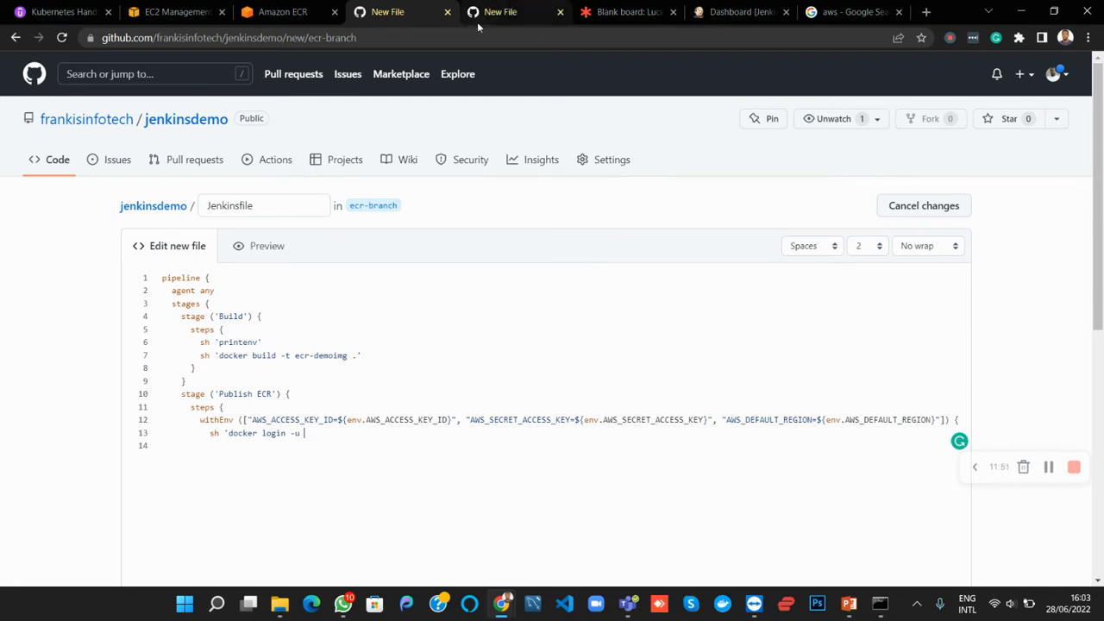
Examine the Docker authentication command in the ecr-demoimg push commands on Amazon ECR, including its username, password and registry parts
{"action": "left_click", "coordinate": [273, 15]}
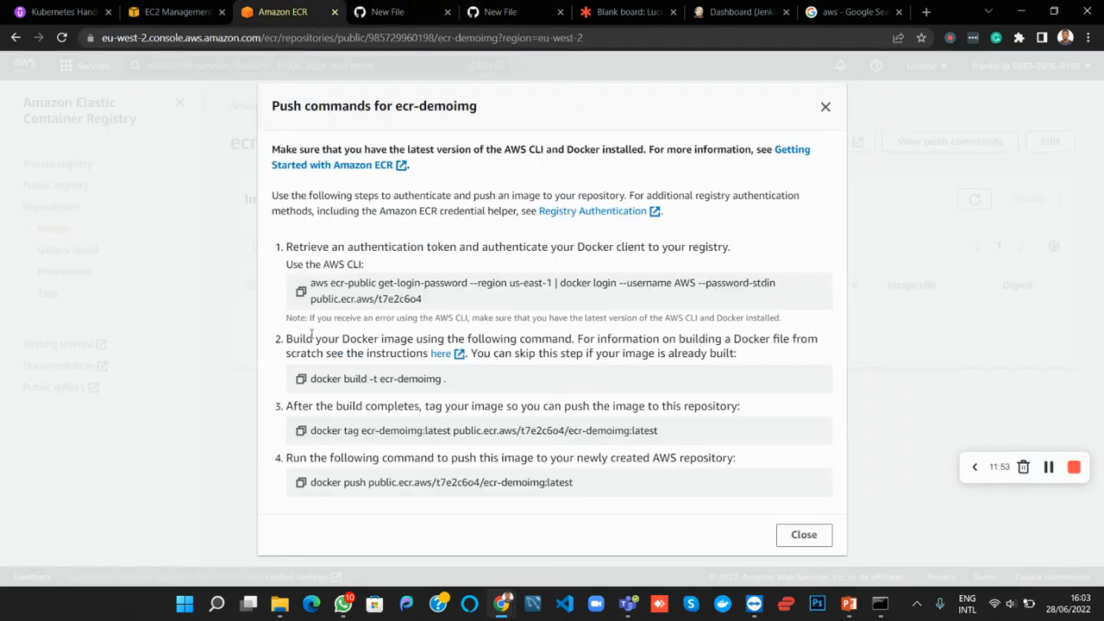
{"action": "left_click_drag", "start_coordinate": [561, 283], "coordinate": [673, 284]}
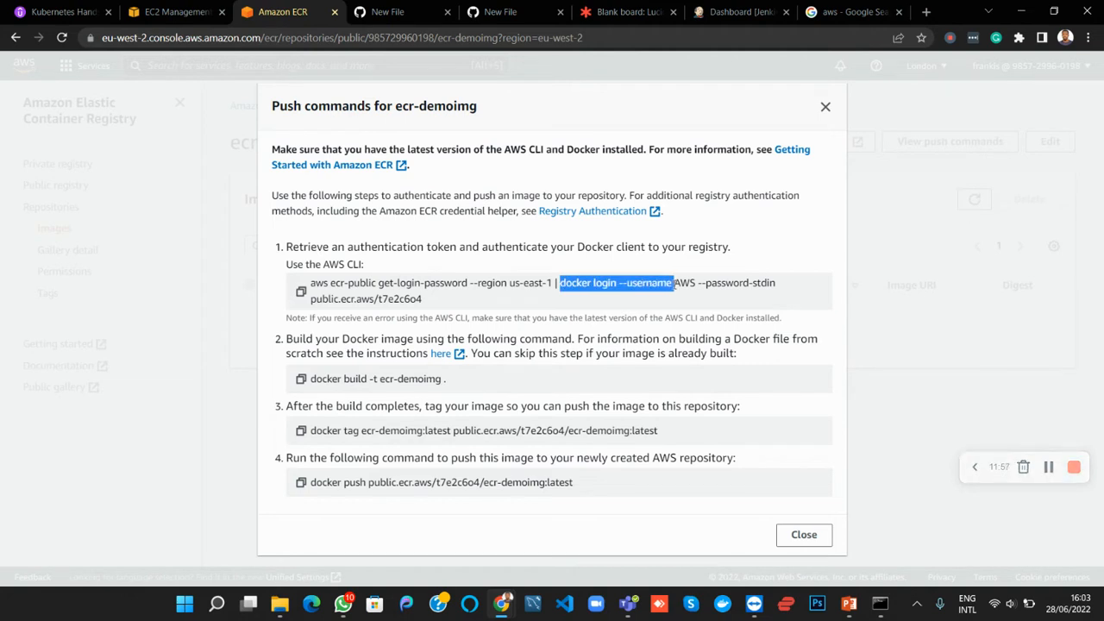
{"action": "left_click_drag", "start_coordinate": [674, 284], "coordinate": [770, 284]}
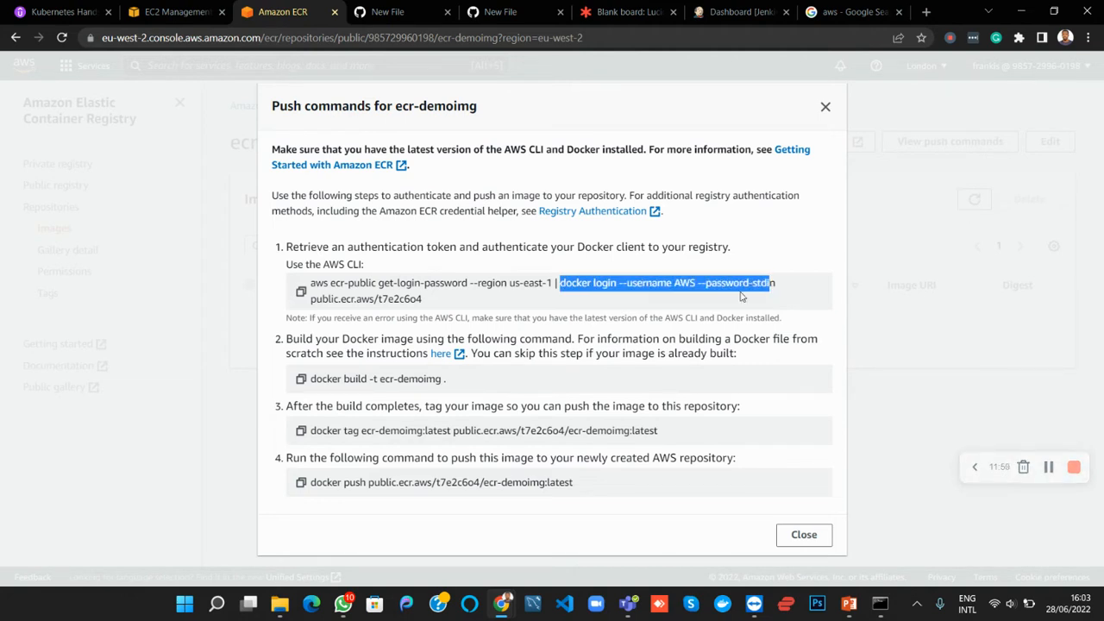
{"action": "left_click", "coordinate": [427, 301]}
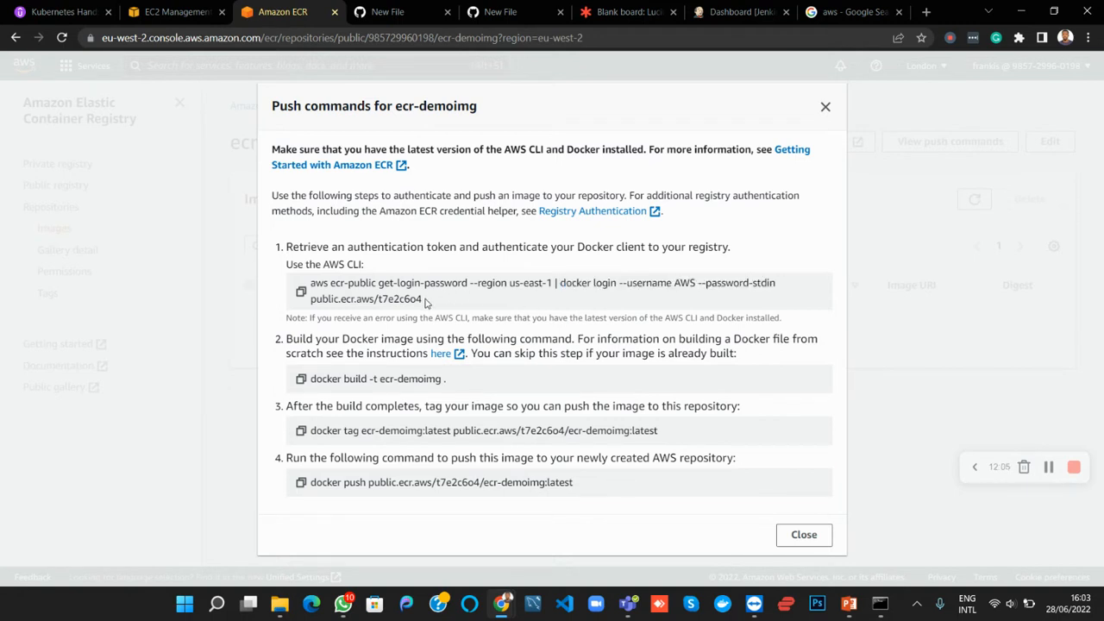
{"action": "left_click_drag", "start_coordinate": [425, 300], "coordinate": [310, 285]}
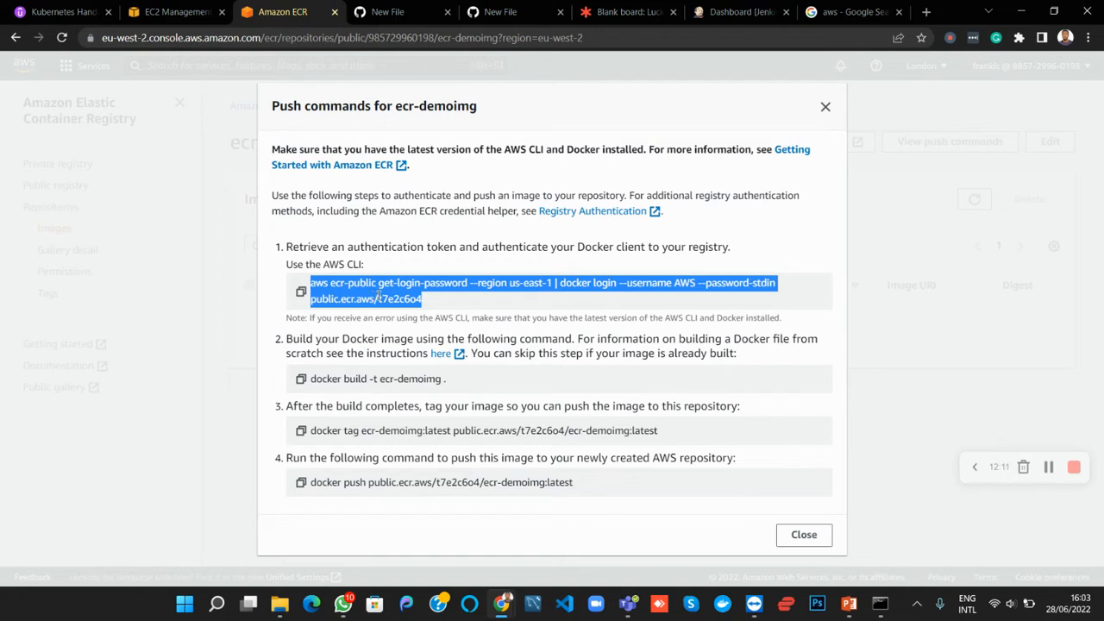
{"action": "left_click", "coordinate": [415, 298]}
{"action": "left_click_drag", "start_coordinate": [428, 301], "coordinate": [310, 284]}
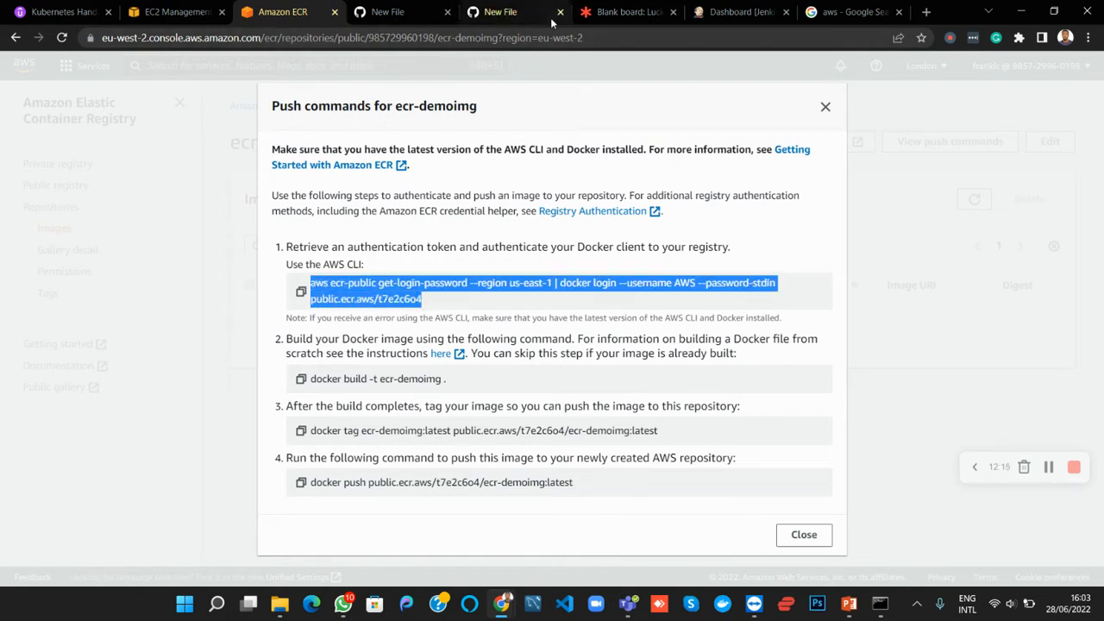
Close the duplicate GitHub new-file page with the empty Jenkinsfile and return to the Jenkinsfile being written
{"action": "left_click", "coordinate": [513, 12]}
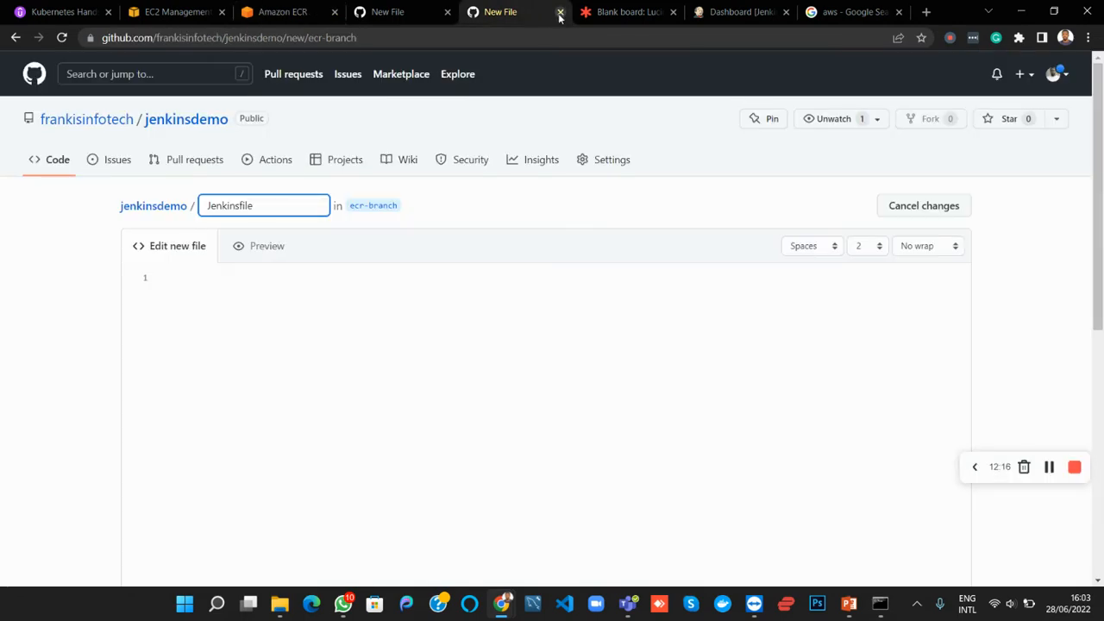
{"action": "left_click", "coordinate": [560, 12]}
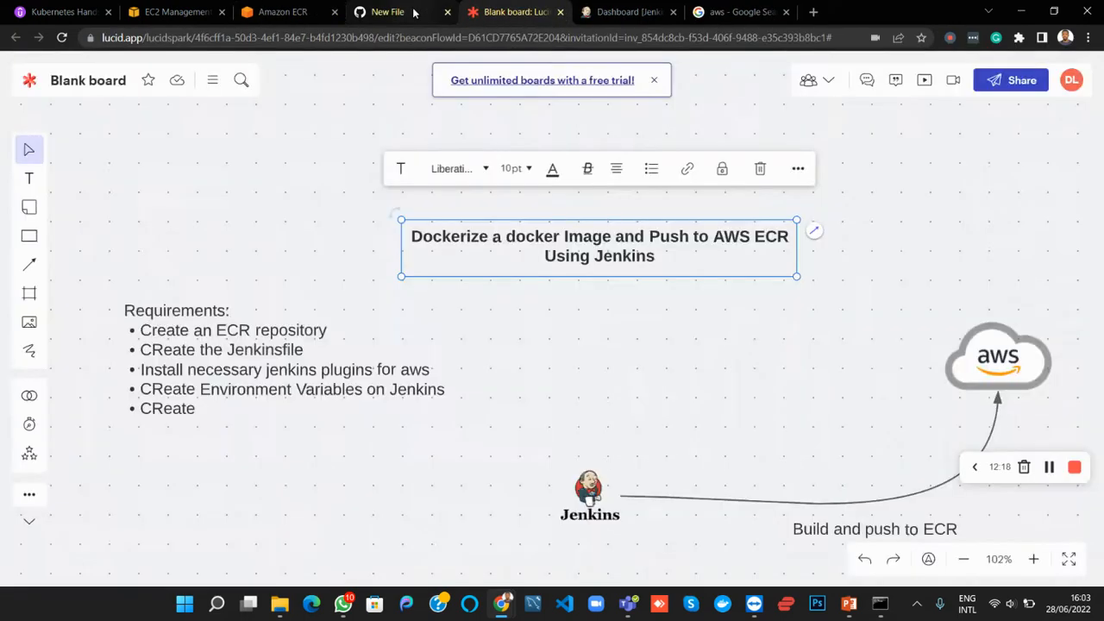
{"action": "left_click", "coordinate": [415, 12]}
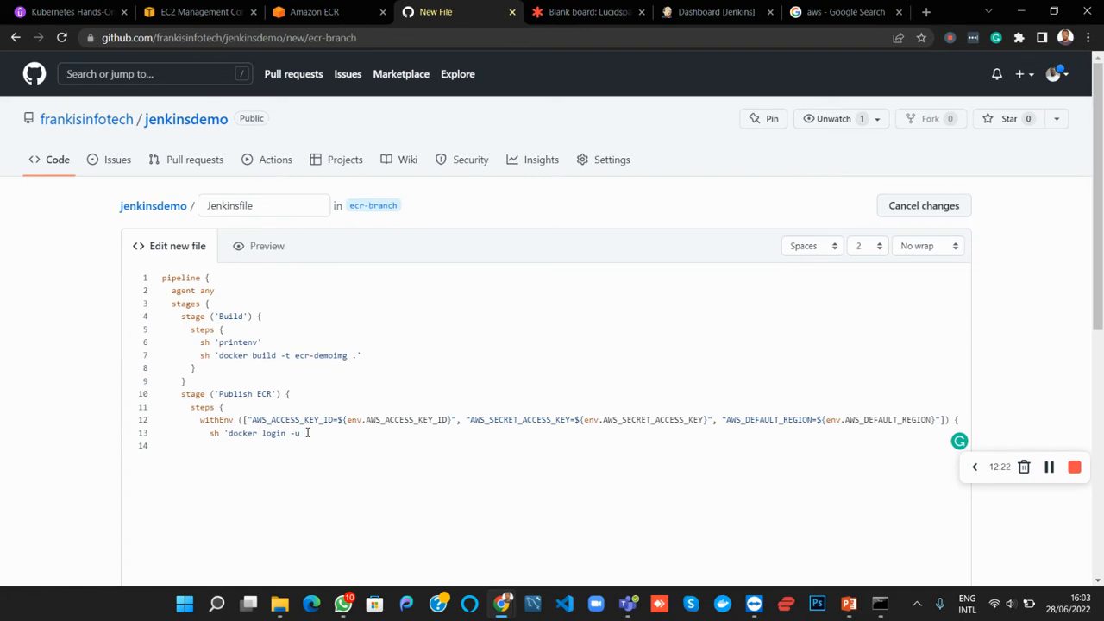
Give docker login the username AWS and begin its password option with -p $(aws
{"action": "left_click", "coordinate": [307, 433]}
{"action": "type", "text": "AWS"}
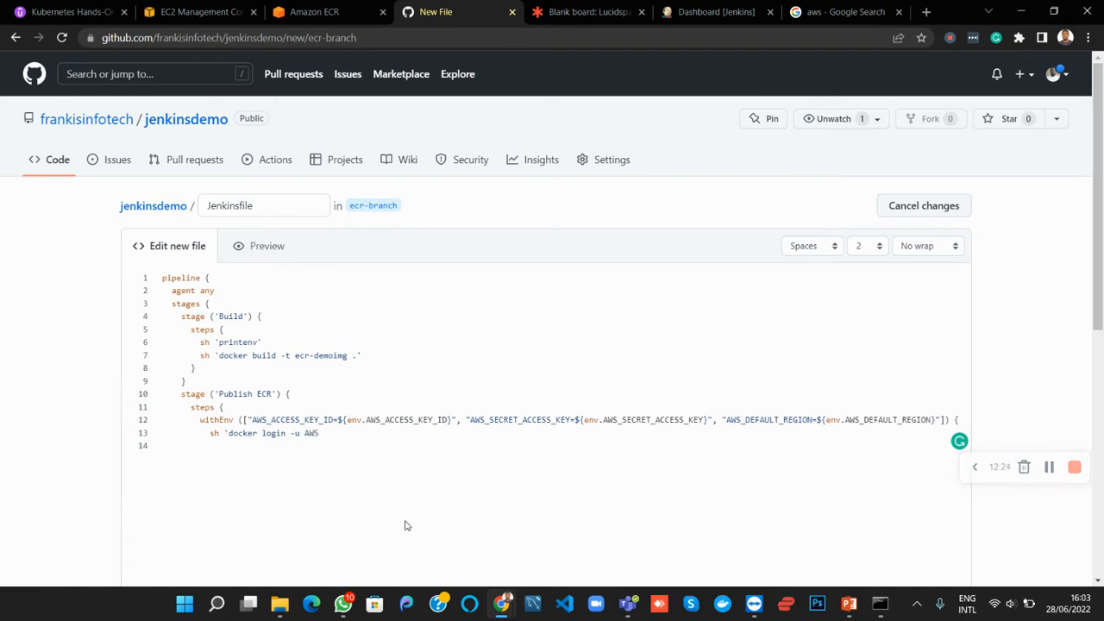
{"action": "type", "text": " -p ${aws"}
Replace the partial aws text with aws ecr-public get-login-password --region us-east-1, copied from the ECR push commands, and close the parenthesis
{"action": "left_click", "coordinate": [340, 10]}
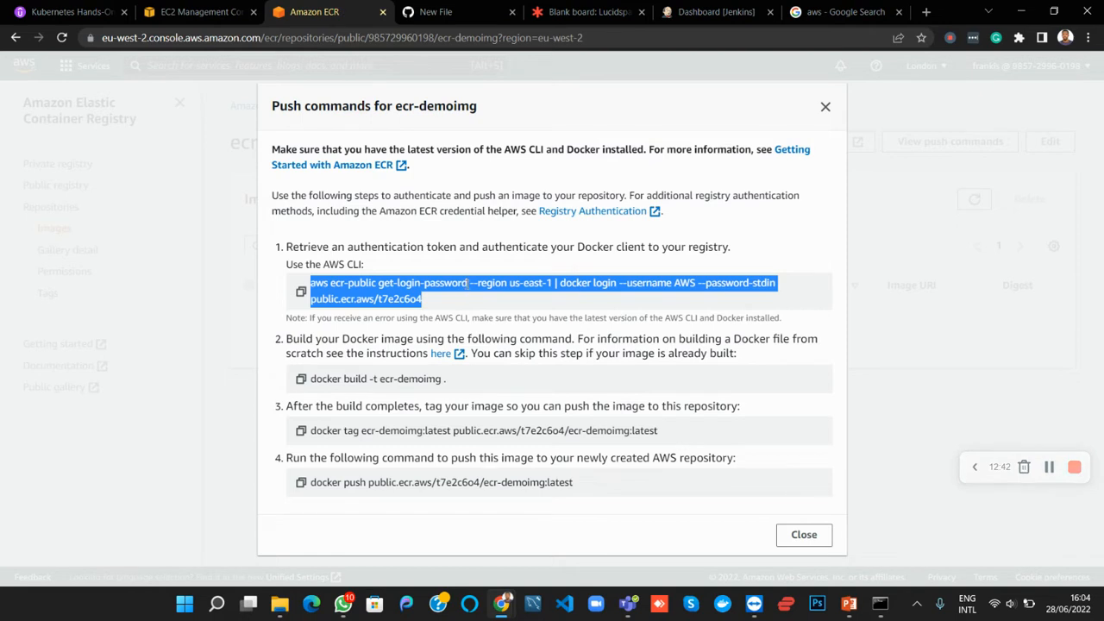
{"action": "left_click", "coordinate": [469, 283]}
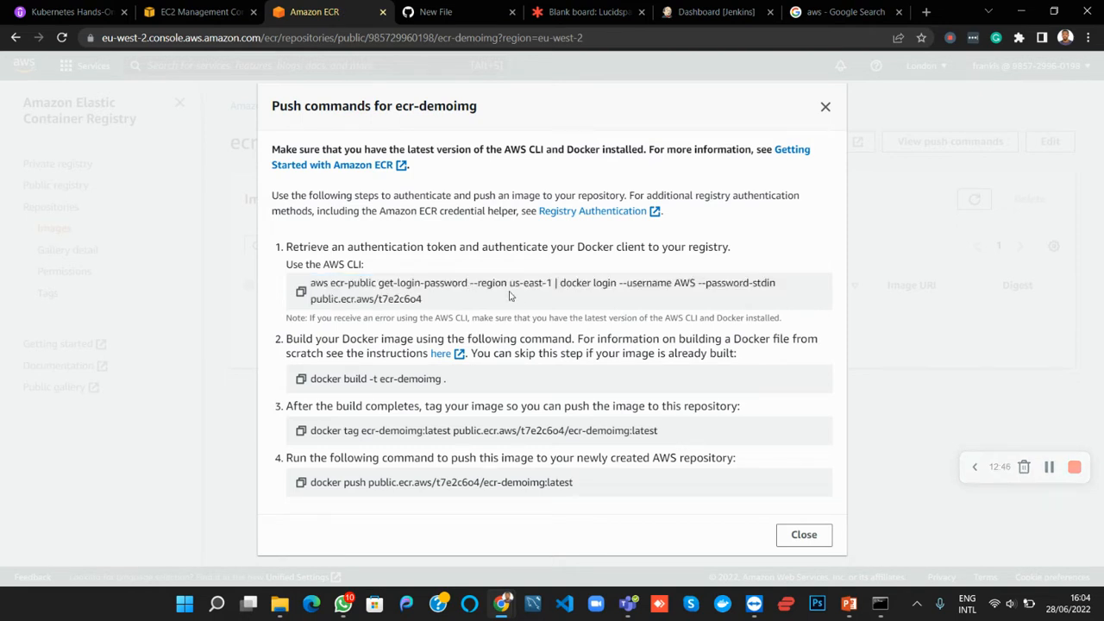
{"action": "left_click_drag", "start_coordinate": [553, 283], "coordinate": [312, 283]}
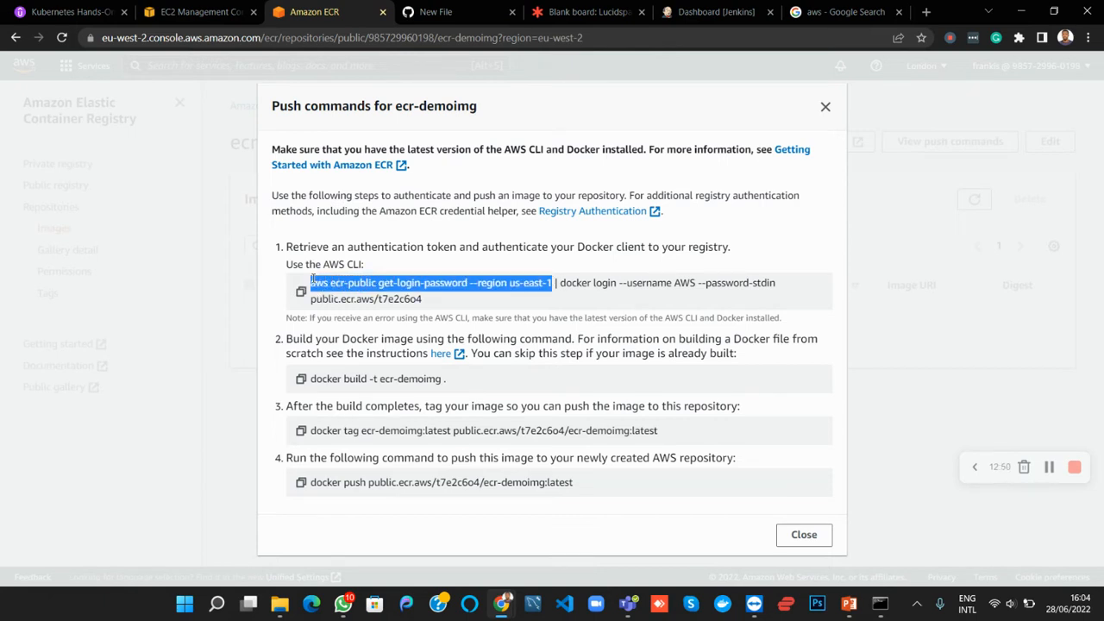
{"action": "left_click", "coordinate": [432, 12]}
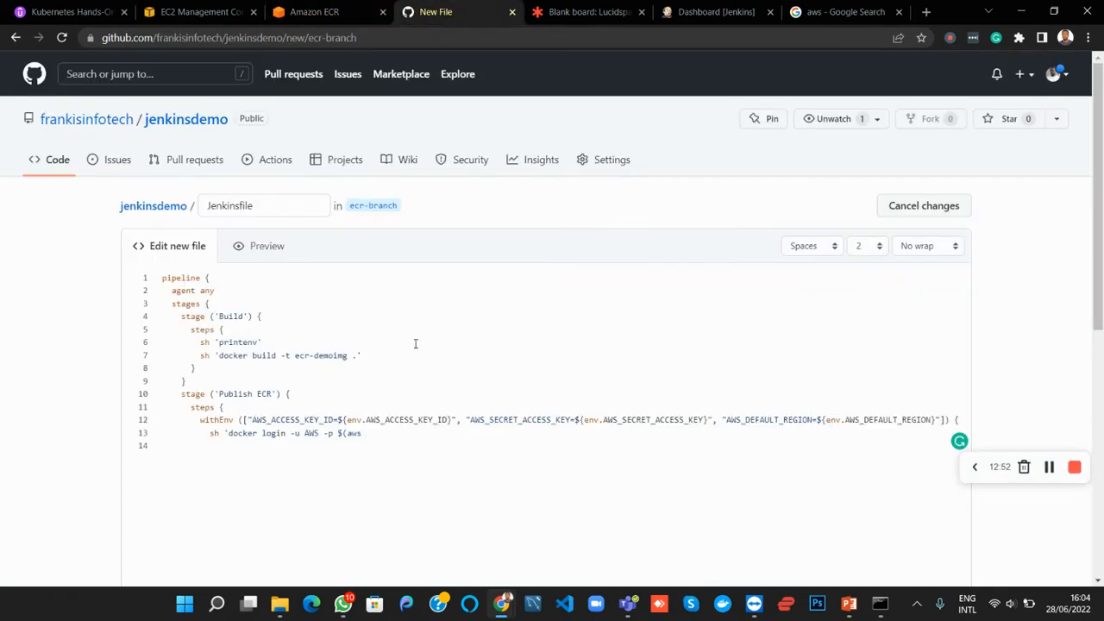
{"action": "key", "text": "BackSpace"}
{"action": "key", "text": "BackSpace"}
{"action": "key", "text": "BackSpace"}
{"action": "key", "text": "ctrl+v"}
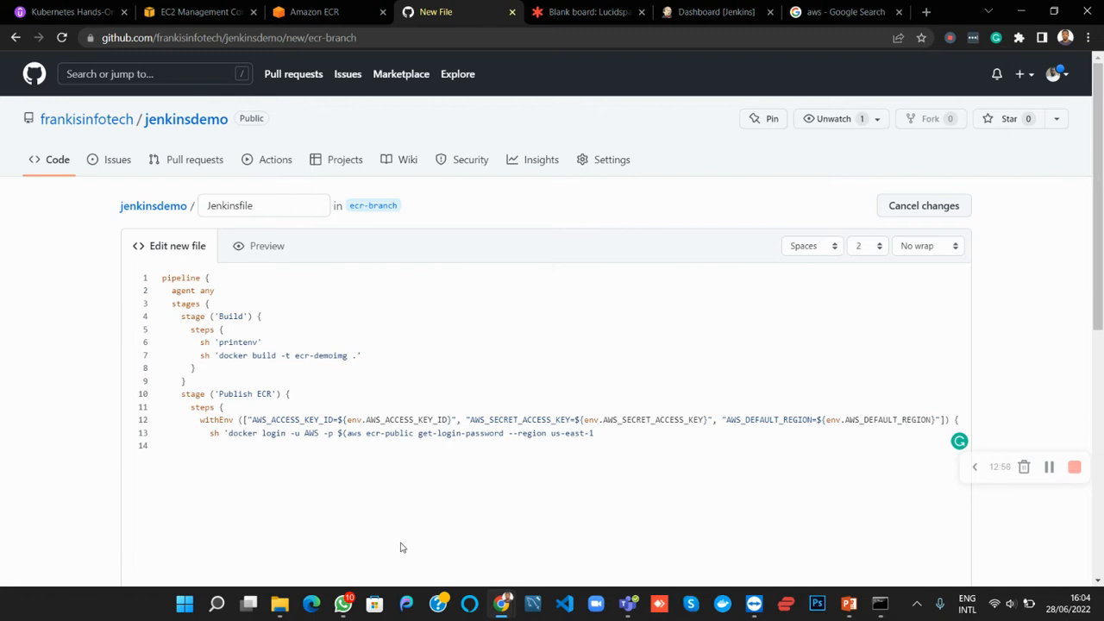
{"action": "type", "text": ")"}
Append the registry address public.ecr.aws/t7e2c6o4 from the ECR push commands to the docker login command
{"action": "left_click", "coordinate": [337, 14]}
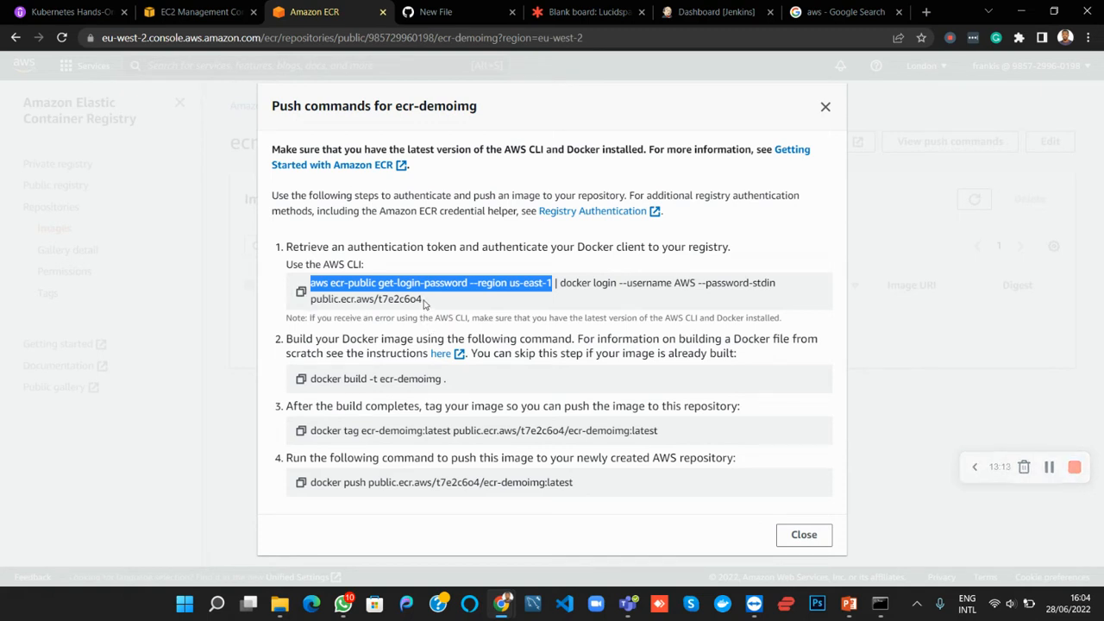
{"action": "left_click_drag", "start_coordinate": [424, 301], "coordinate": [314, 313]}
{"action": "key", "text": "ctrl+c"}
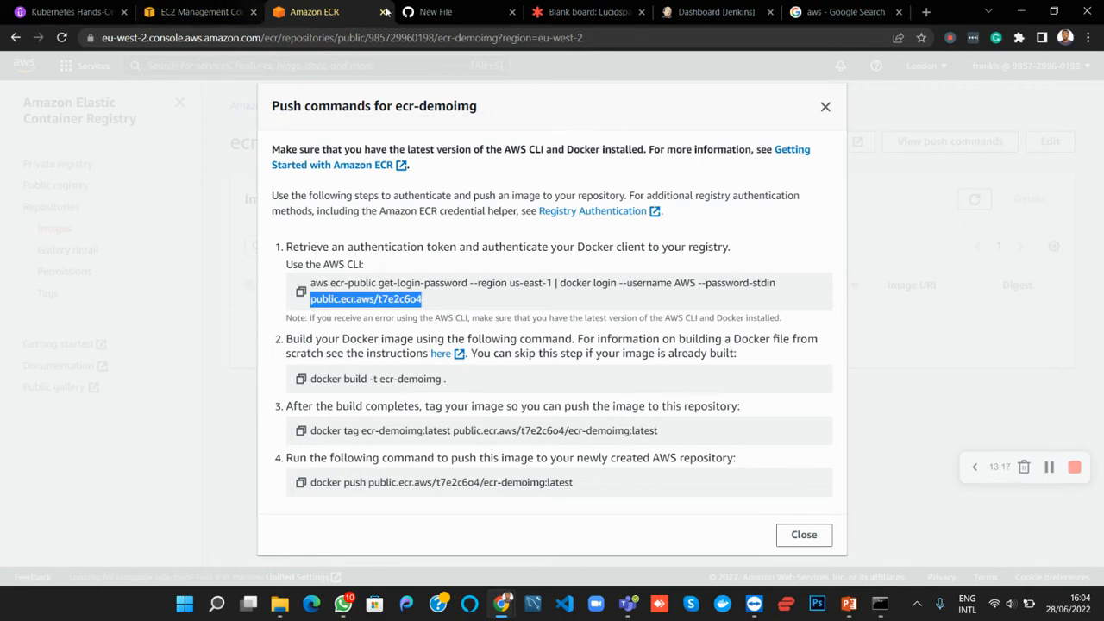
{"action": "left_click", "coordinate": [435, 15]}
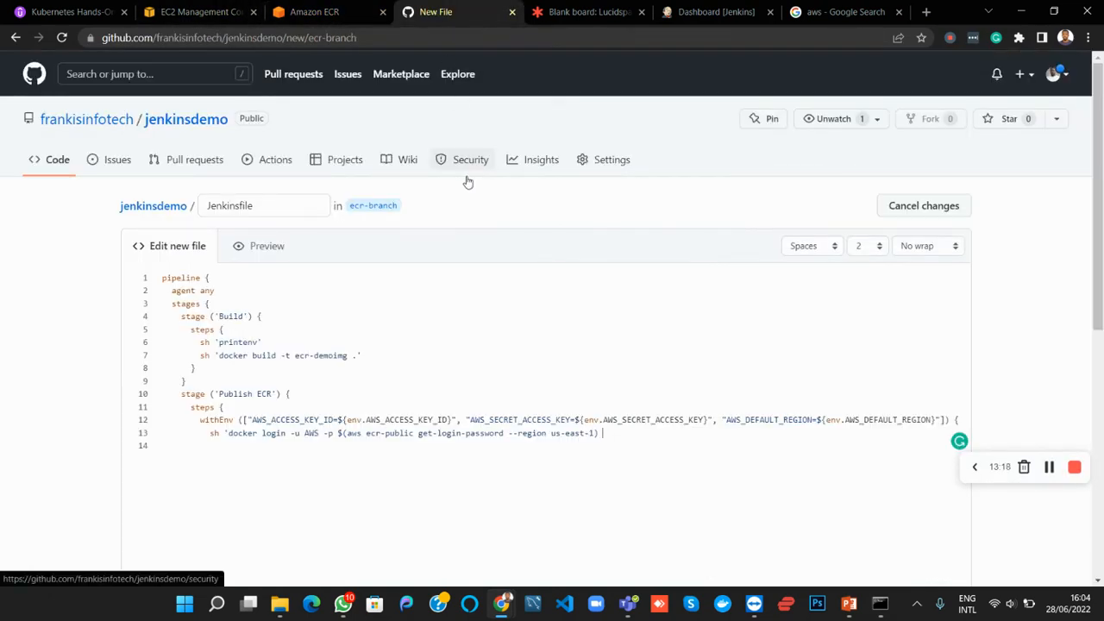
{"action": "key", "text": "ctrl+v"}
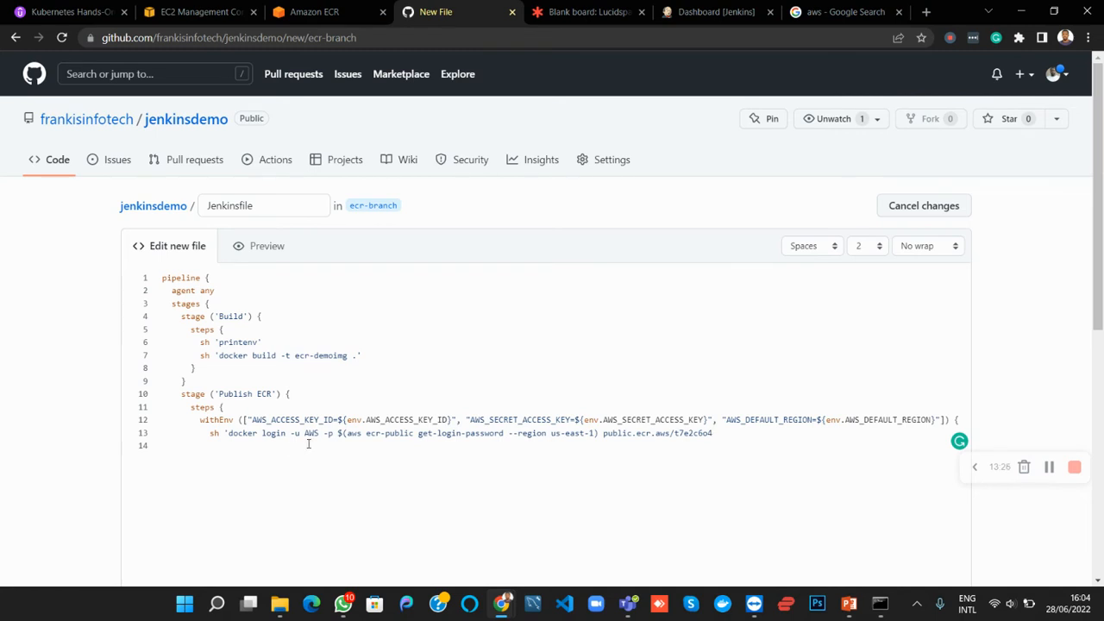
Review the login username, the withEnv access key variables and the login region against the Amazon ECR page
{"action": "left_click_drag", "start_coordinate": [305, 434], "coordinate": [318, 434]}
{"action": "double_click", "coordinate": [312, 434]}
{"action": "left_click_drag", "start_coordinate": [470, 421], "coordinate": [563, 421]}
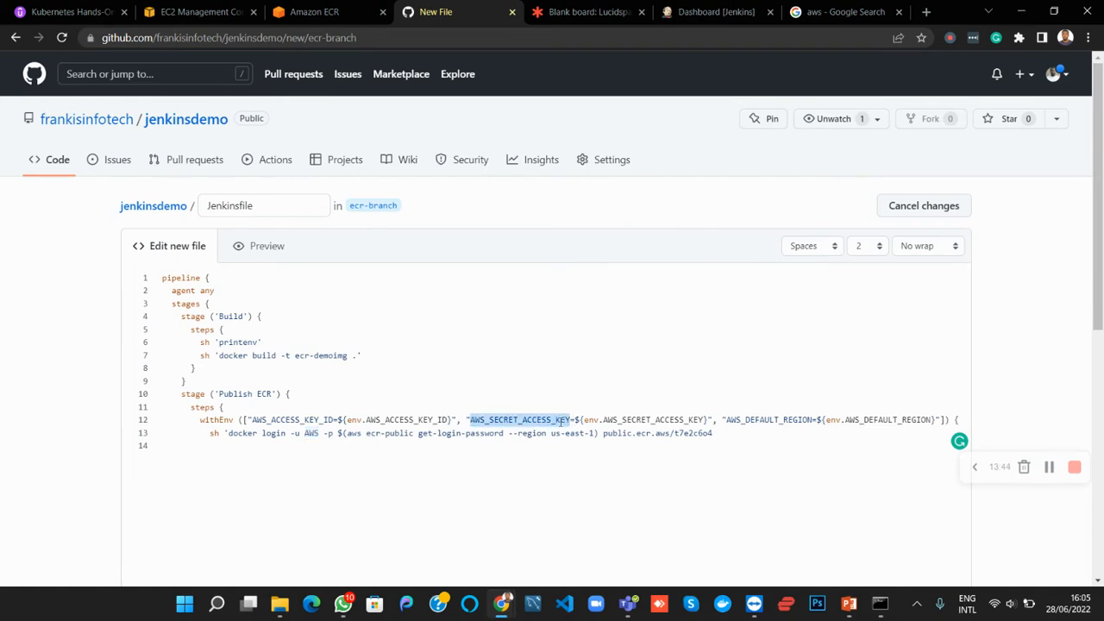
{"action": "left_click_drag", "start_coordinate": [384, 420], "coordinate": [438, 420]}
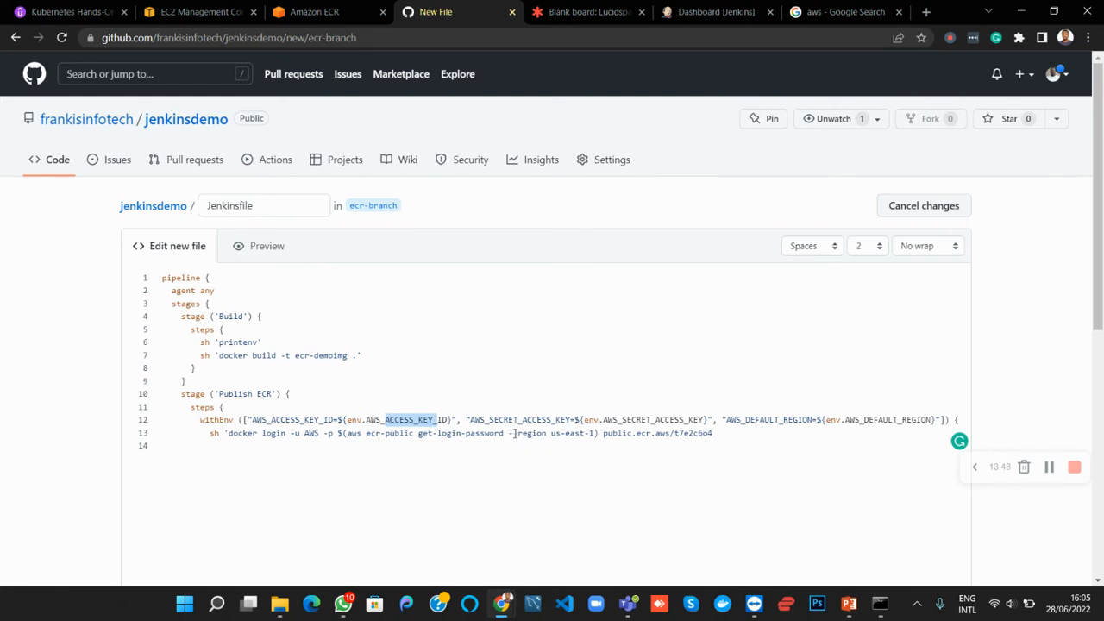
{"action": "left_click", "coordinate": [515, 434]}
{"action": "type", "text": "-"}
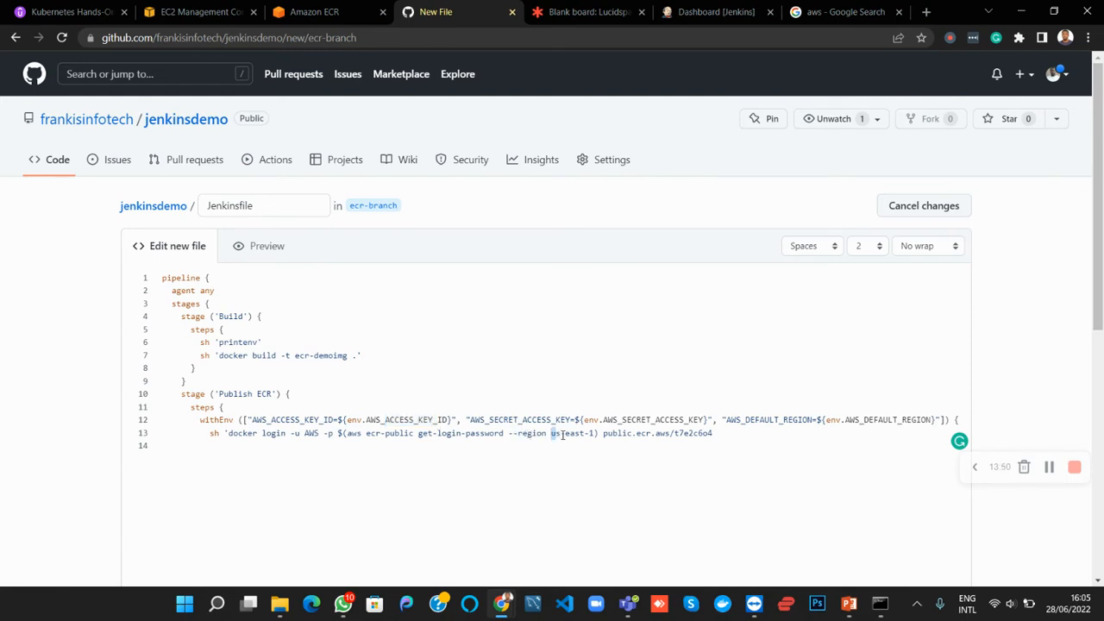
{"action": "left_click_drag", "start_coordinate": [563, 436], "coordinate": [585, 434]}
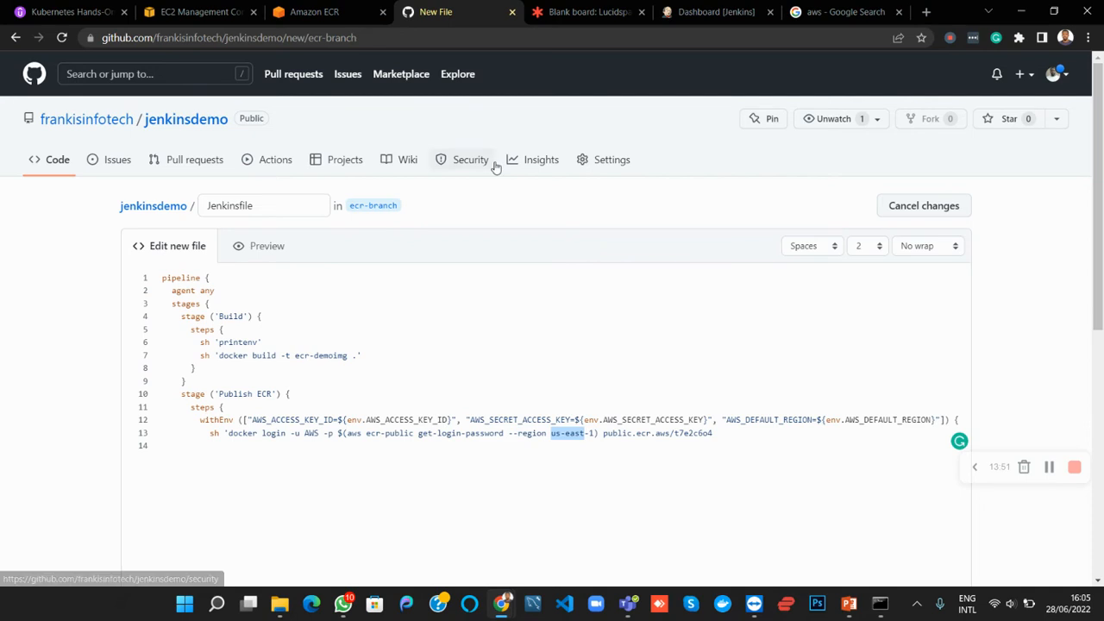
{"action": "left_click", "coordinate": [344, 15]}
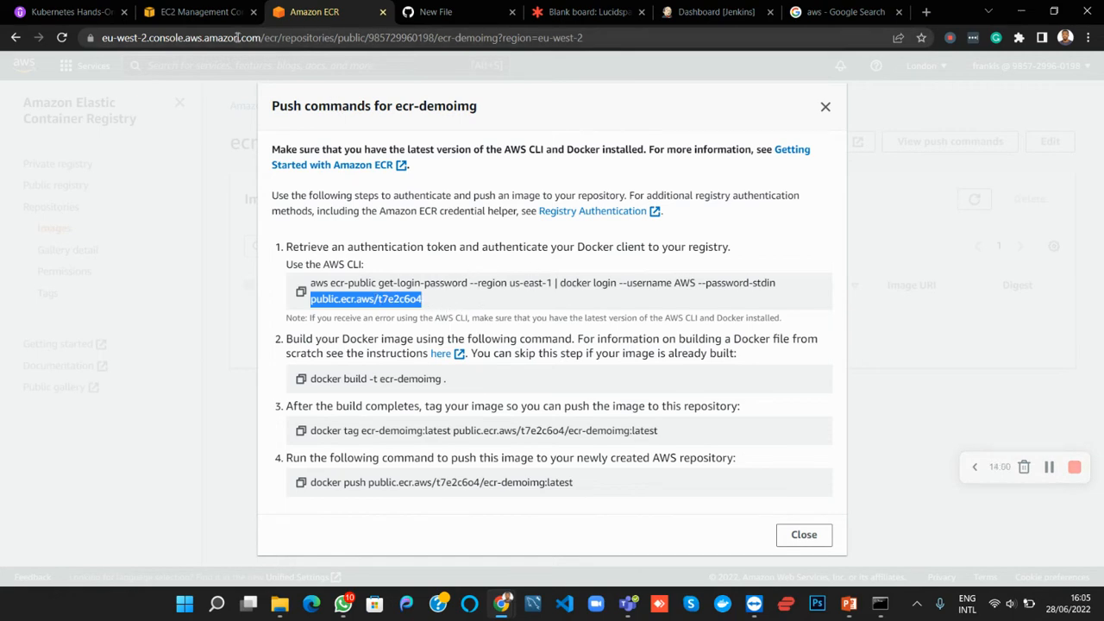
{"action": "left_click", "coordinate": [452, 10]}
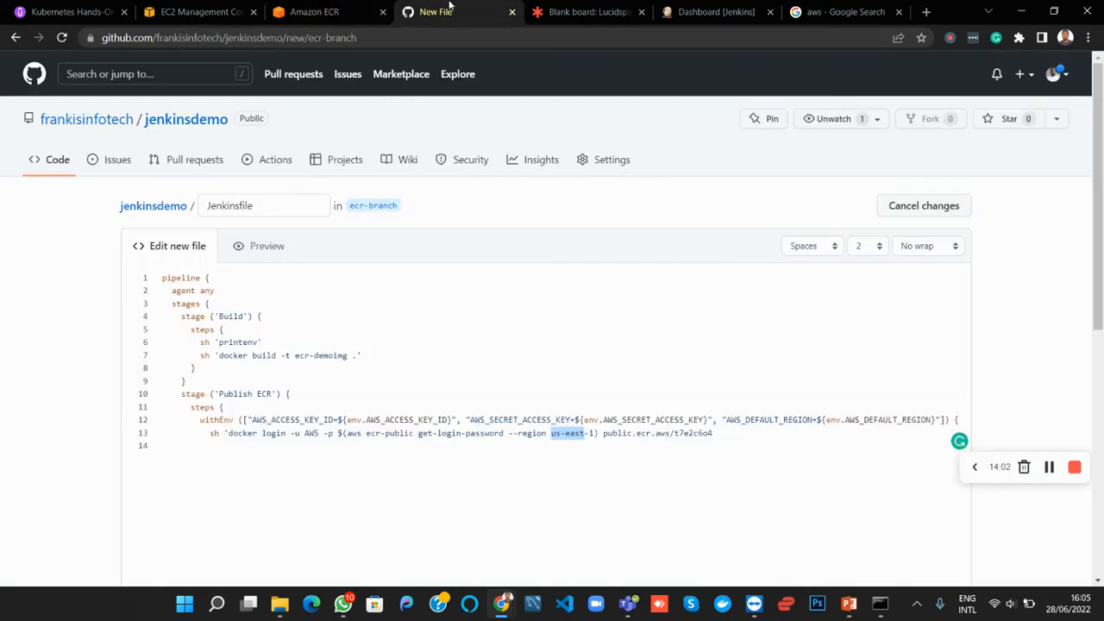
Close the docker login command with a quote and begin another shell step below it with sh 'docker
{"action": "left_click", "coordinate": [734, 440]}
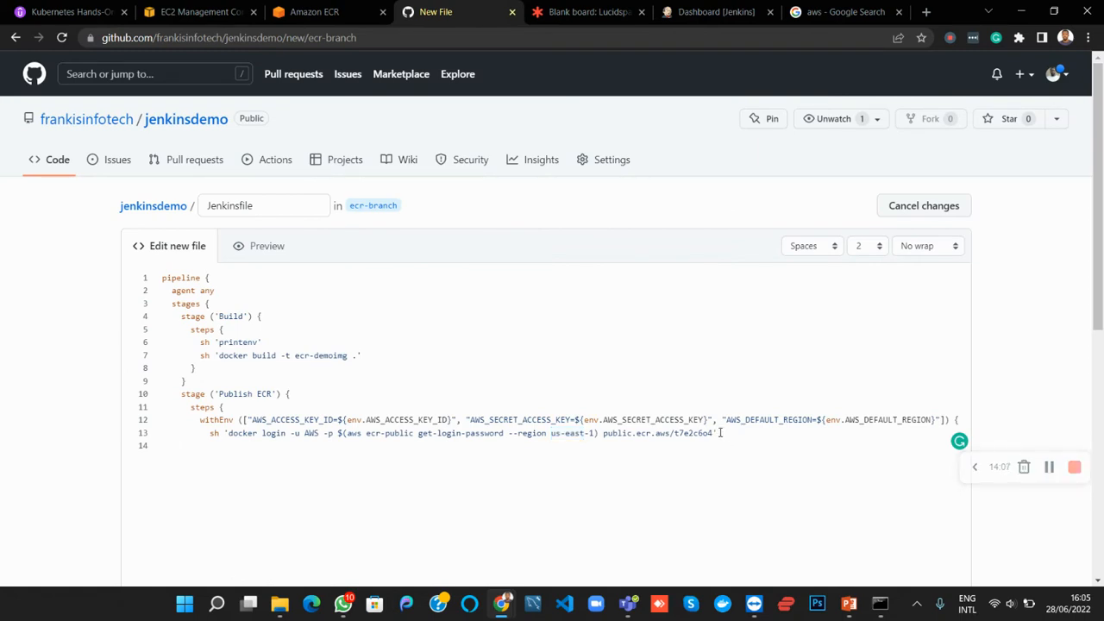
{"action": "key", "text": "Return"}
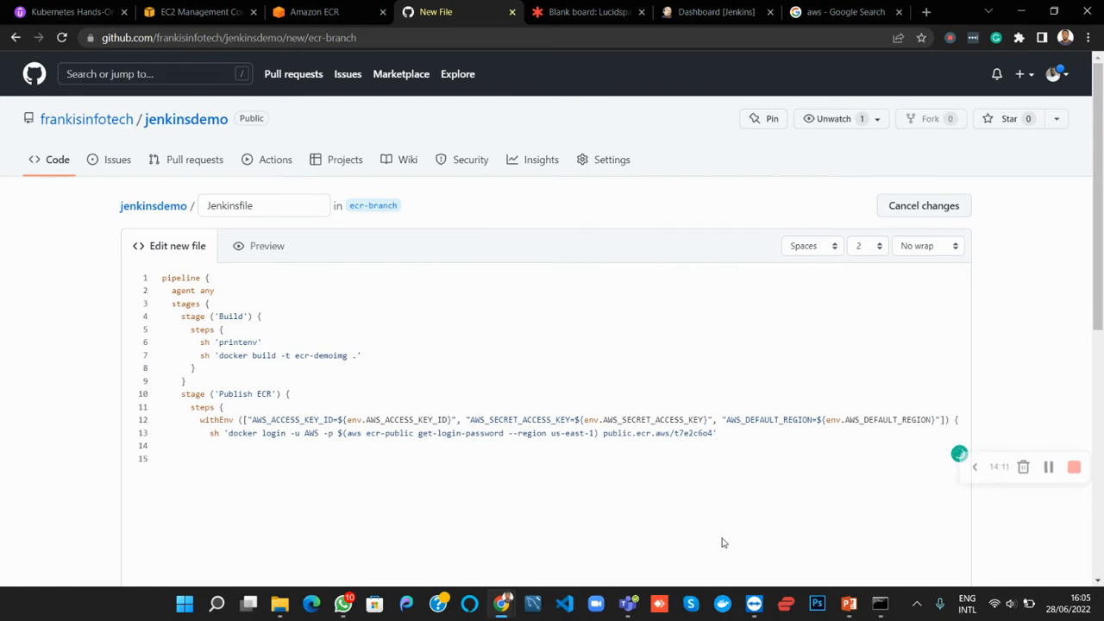
{"action": "type", "text": "sh '"}
{"action": "type", "text": "docker"}
Move the docker build -t ecr-demoimg . shell step from the Build stage into the withEnv block, replacing the partial sh 'docker text
{"action": "left_click_drag", "start_coordinate": [364, 356], "coordinate": [203, 356]}
{"action": "key", "text": "ctrl+x"}
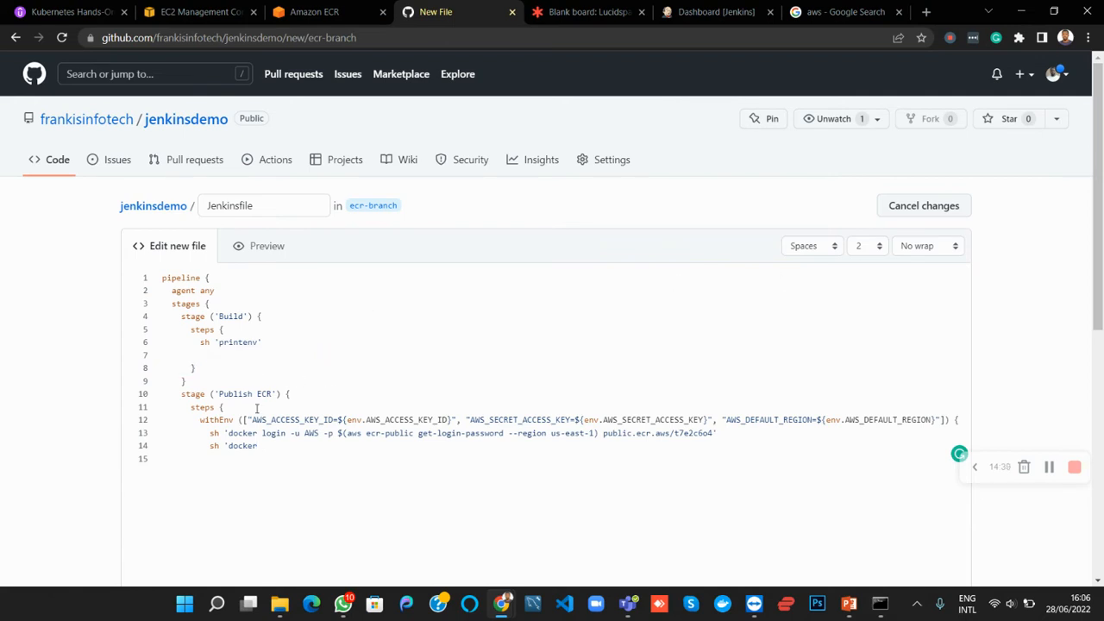
{"action": "left_click_drag", "start_coordinate": [258, 446], "coordinate": [204, 446]}
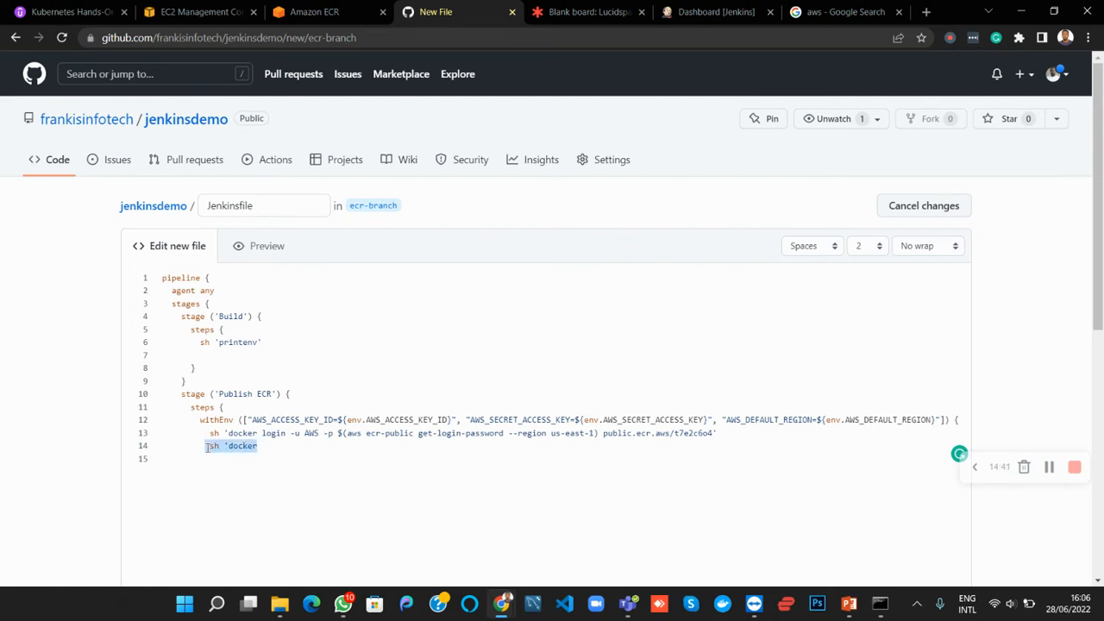
{"action": "key", "text": "ctrl+v"}
{"action": "key", "text": "Home"}
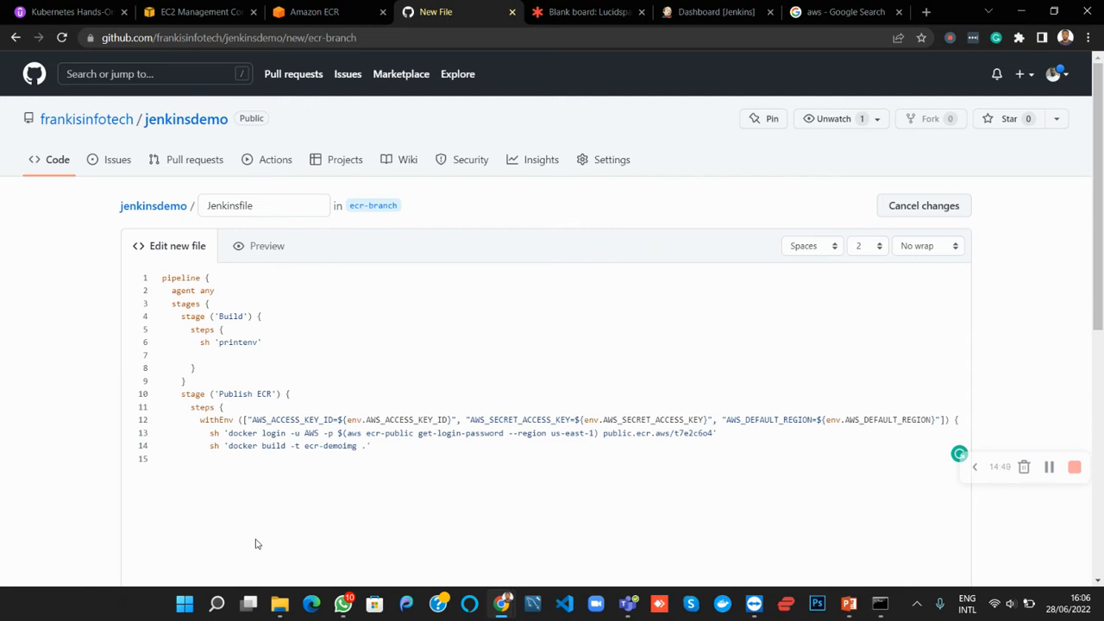
Duplicate the docker build shell step on a new line directly below it, with a single sh prefix
{"action": "key", "text": "Return"}
{"action": "type", "text": "sh"}
{"action": "key", "text": "ctrl+v"}
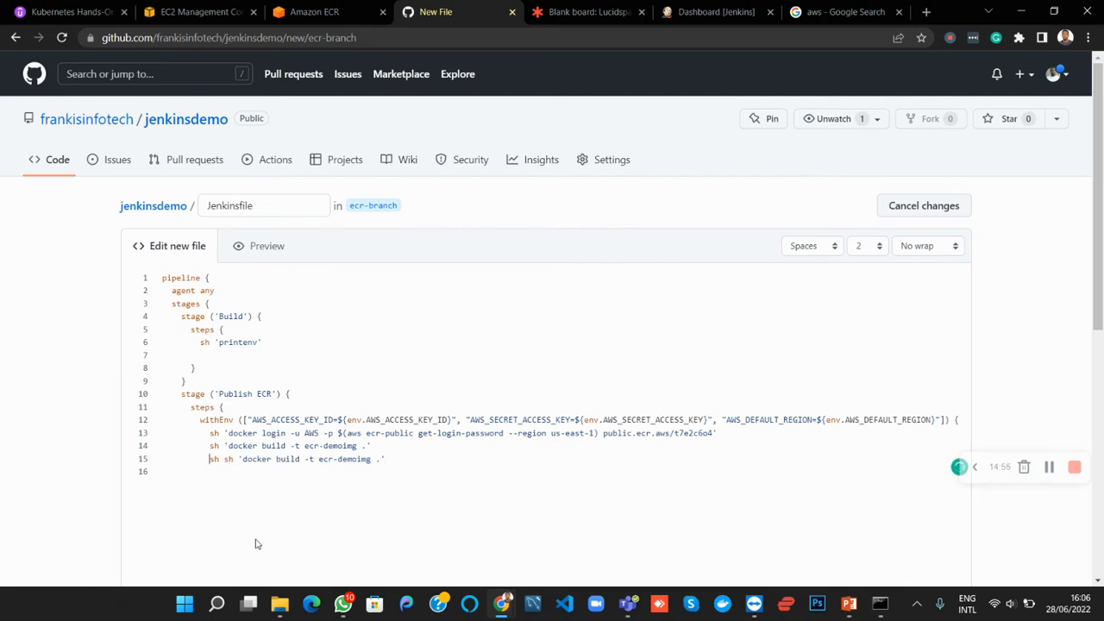
{"action": "key", "text": "Delete"}
{"action": "key", "text": "Delete"}
{"action": "key", "text": "Delete"}
{"action": "key", "text": "Delete"}
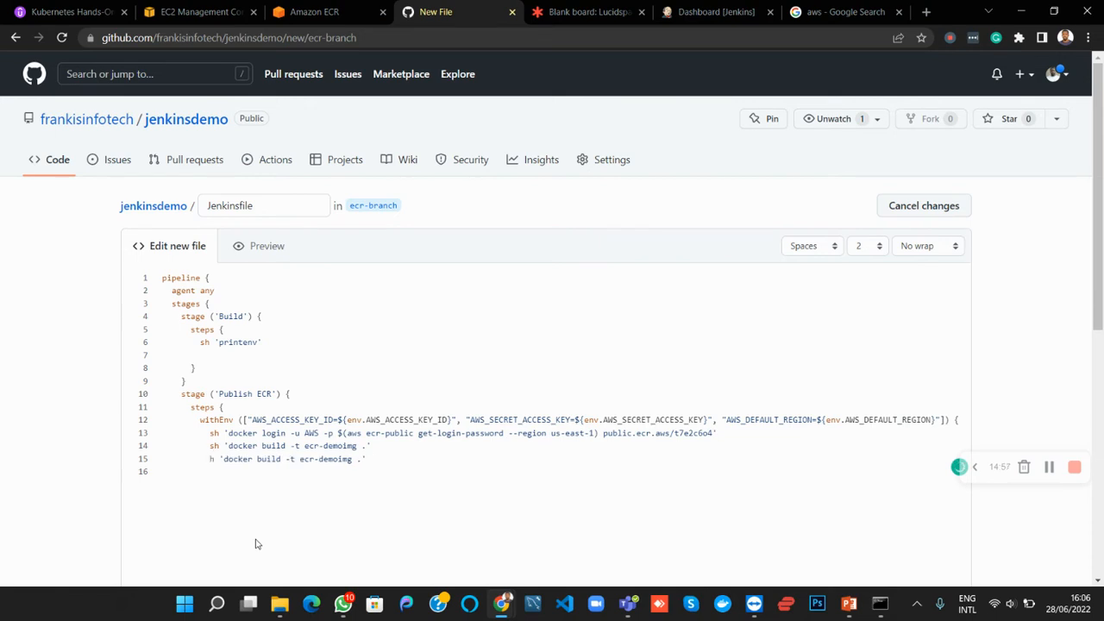
{"action": "type", "text": "s"}
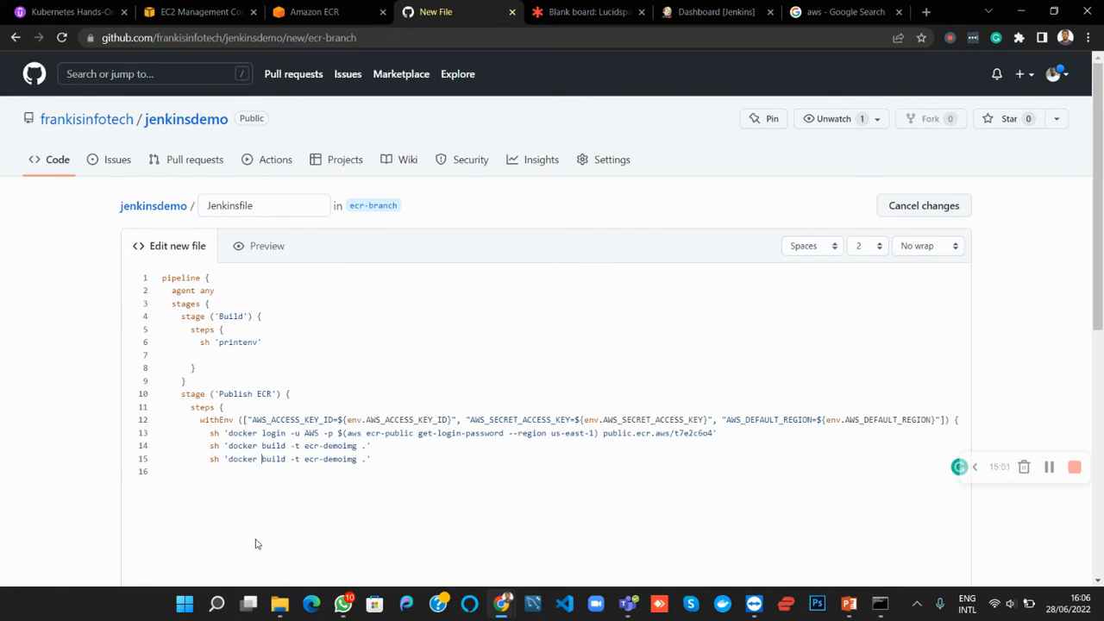
{"action": "type", "text": "tag"}
Change the duplicated shell step to sh 'docker tag ecr-demoimg:""$BUILD_ID""' and start a new line below it
{"action": "key", "text": "Delete"}
{"action": "key", "text": "Delete"}
{"action": "key", "text": "Delete"}
{"action": "key", "text": "Delete"}
{"action": "key", "text": "Delete"}
{"action": "key", "text": "Delete"}
{"action": "key", "text": "Delete"}
{"action": "key", "text": "Delete"}
{"action": "key", "text": "Delete"}
{"action": "key", "text": "Right"}
{"action": "key", "text": "Right"}
{"action": "type", "text": ":"}
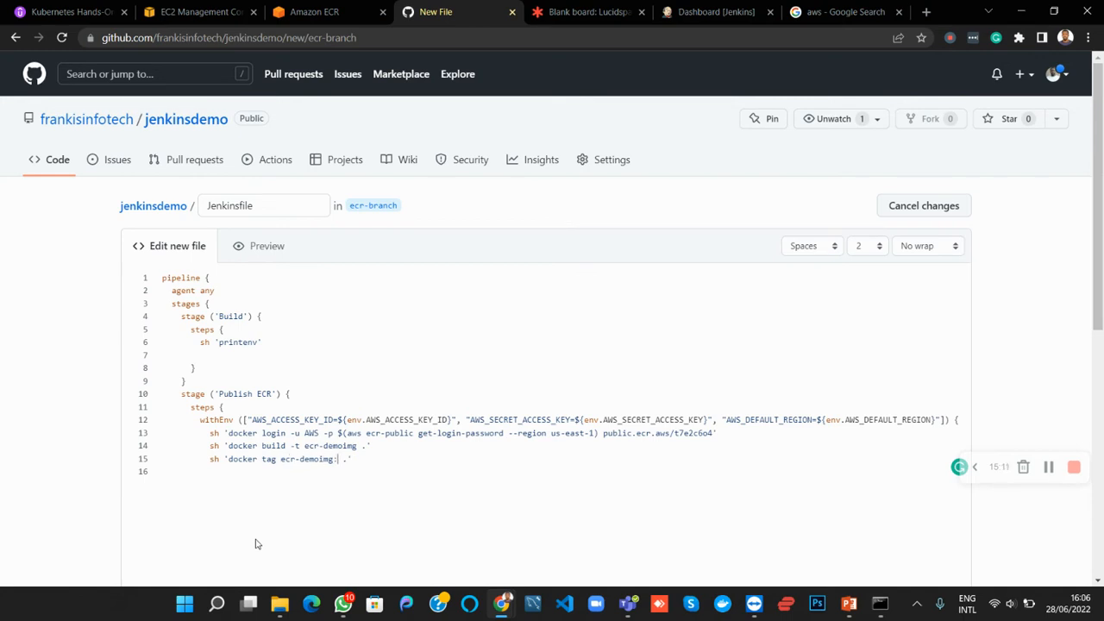
{"action": "type", "text": "''$BUILD_ID''"}
{"action": "key", "text": "Return"}
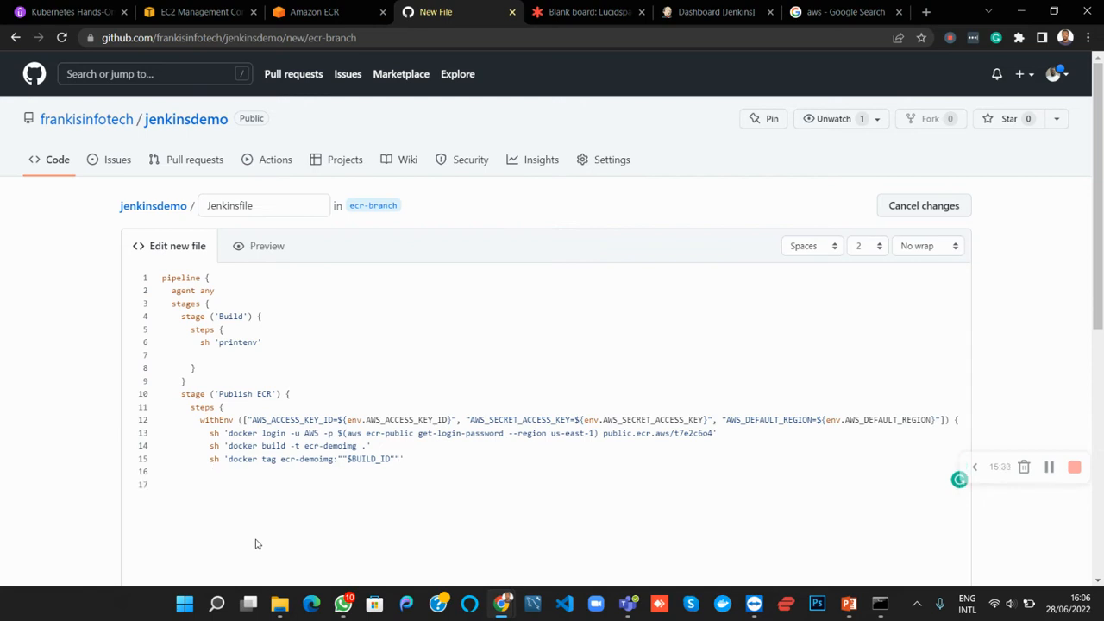
Add a shell step sh 'docker push public.ecr.aws/t7e2c6o4/ecr-demoimg:latest, copying the image address from the ECR push commands
{"action": "type", "text": "sh 'docker push p"}
{"action": "left_click", "coordinate": [314, 11]}
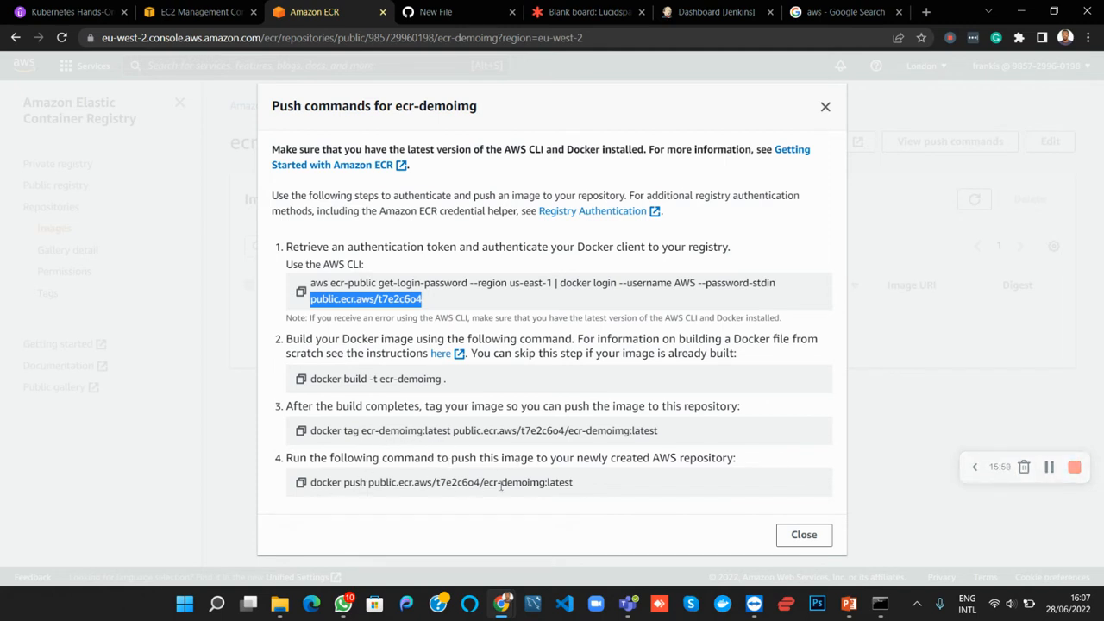
{"action": "left_click_drag", "start_coordinate": [577, 488], "coordinate": [369, 495]}
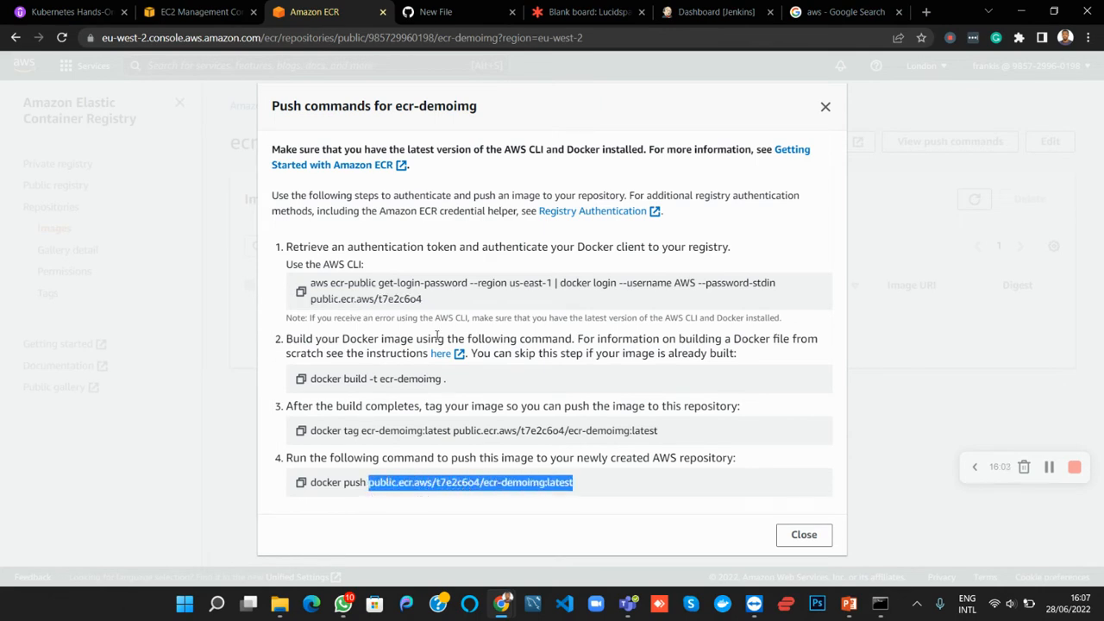
{"action": "left_click", "coordinate": [452, 10]}
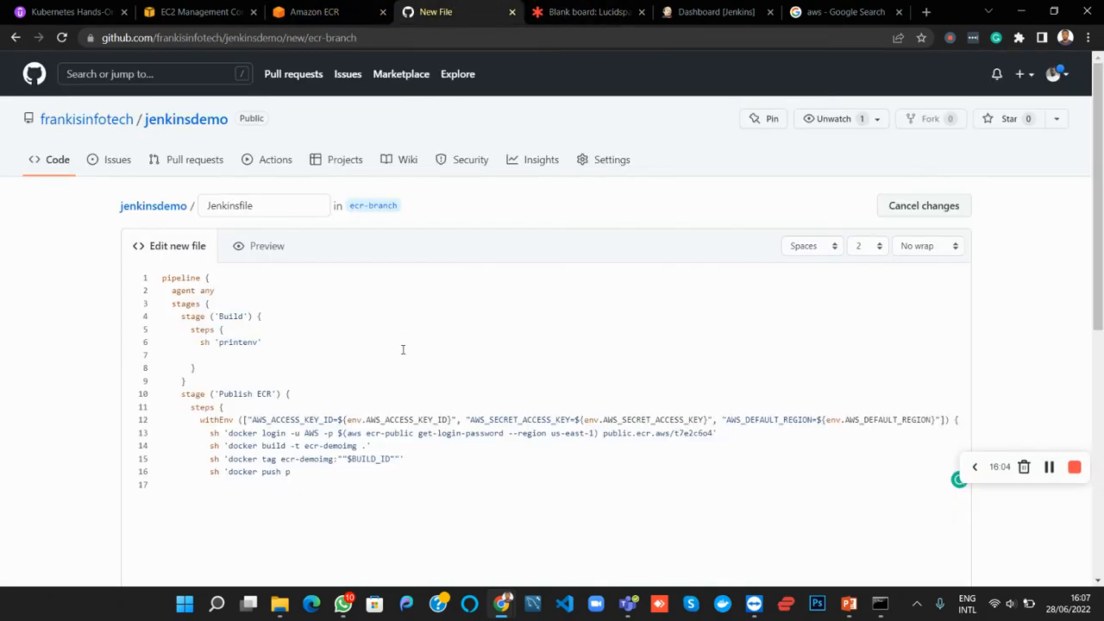
{"action": "left_click", "coordinate": [322, 474]}
{"action": "key", "text": "BackSpace"}
{"action": "key", "text": "ctrl+v"}
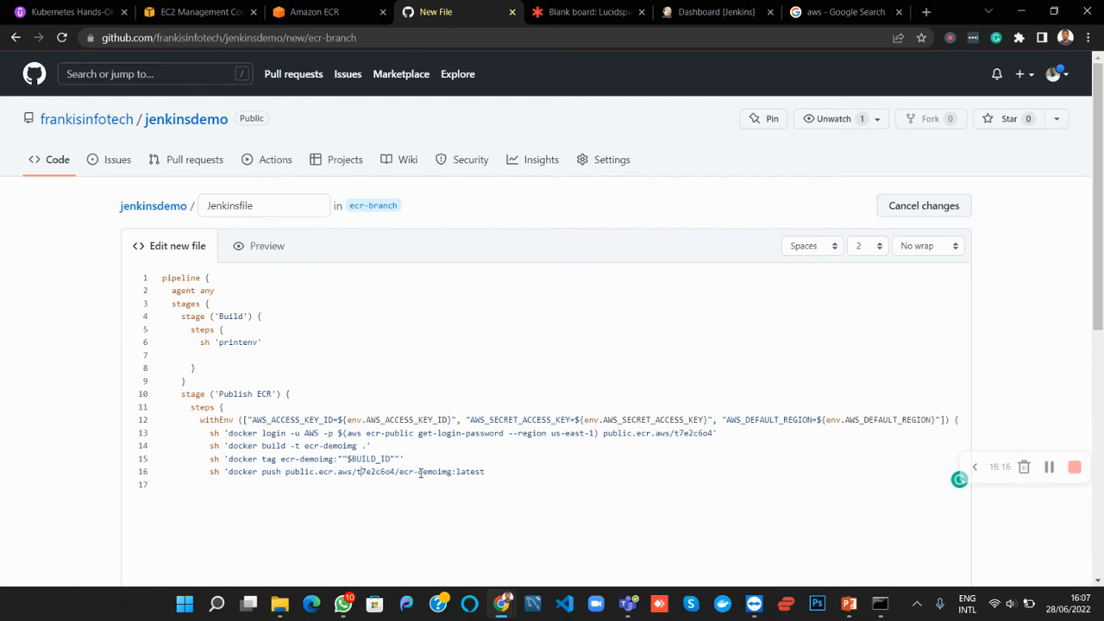
Replace the latest tag in the docker push command with ""$BUILD_ID"", close the quote and start a new line
{"action": "left_click", "coordinate": [458, 472]}
{"action": "type", "text": "'\"$BUILD_ID\"\"'"}
{"action": "key", "text": "Delete"}
{"action": "key", "text": "Delete"}
{"action": "key", "text": "Delete"}
{"action": "key", "text": "Delete"}
{"action": "key", "text": "Return"}
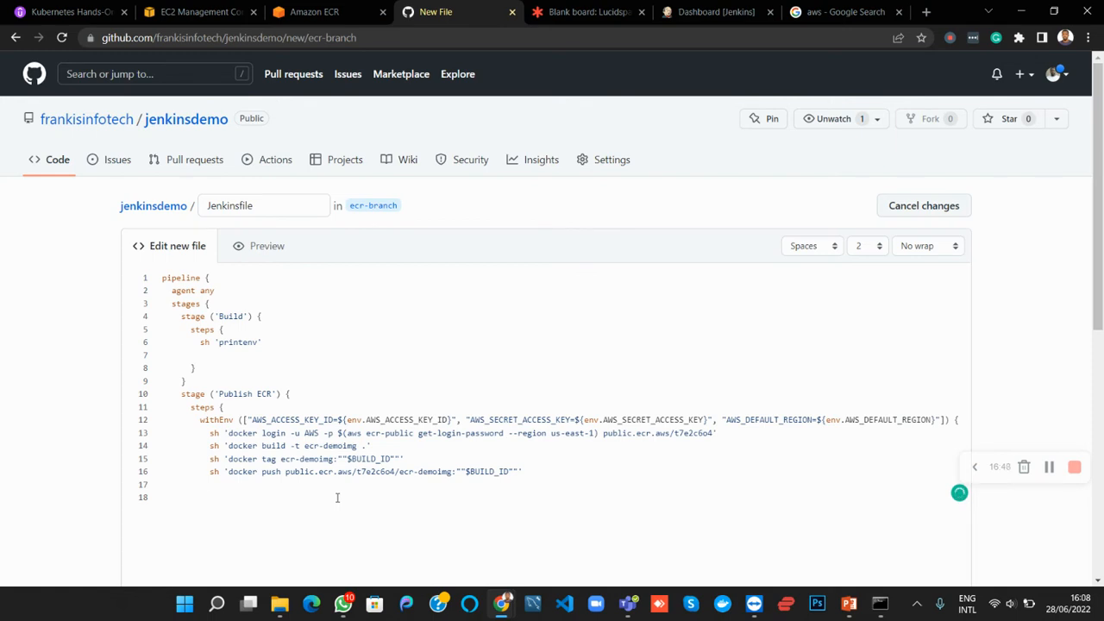
Add closing braces for the withEnv, steps, Publish ECR stage, stages and pipeline blocks, checking each against its opening line
{"action": "type", "text": "}"}
{"action": "key", "text": "Return"}
{"action": "left_click_drag", "start_coordinate": [214, 481], "coordinate": [202, 431]}
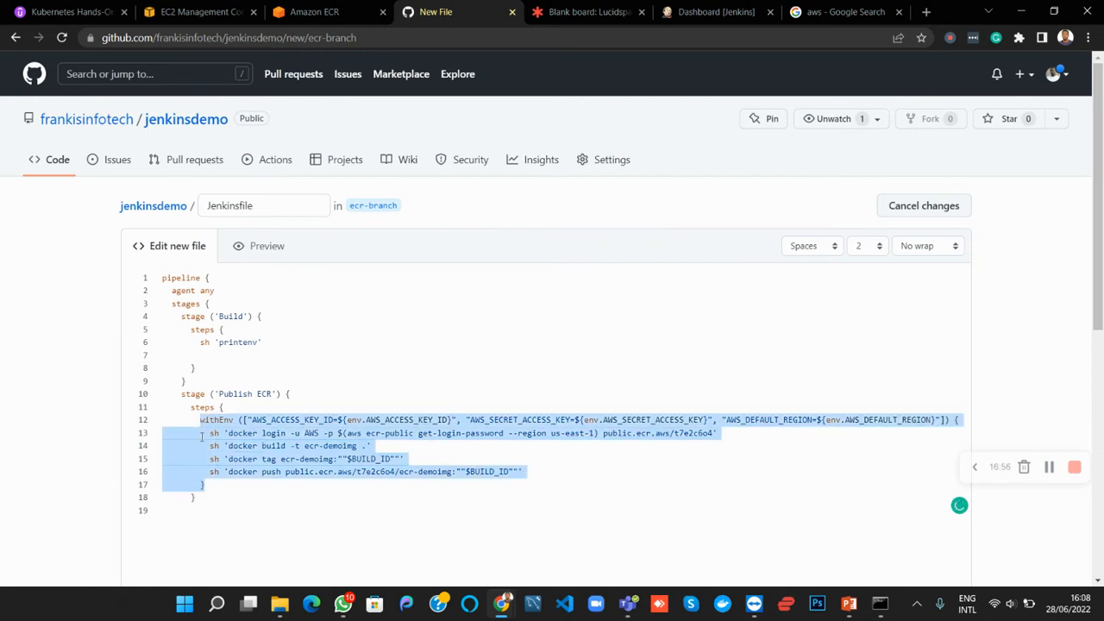
{"action": "left_click_drag", "start_coordinate": [197, 498], "coordinate": [183, 409]}
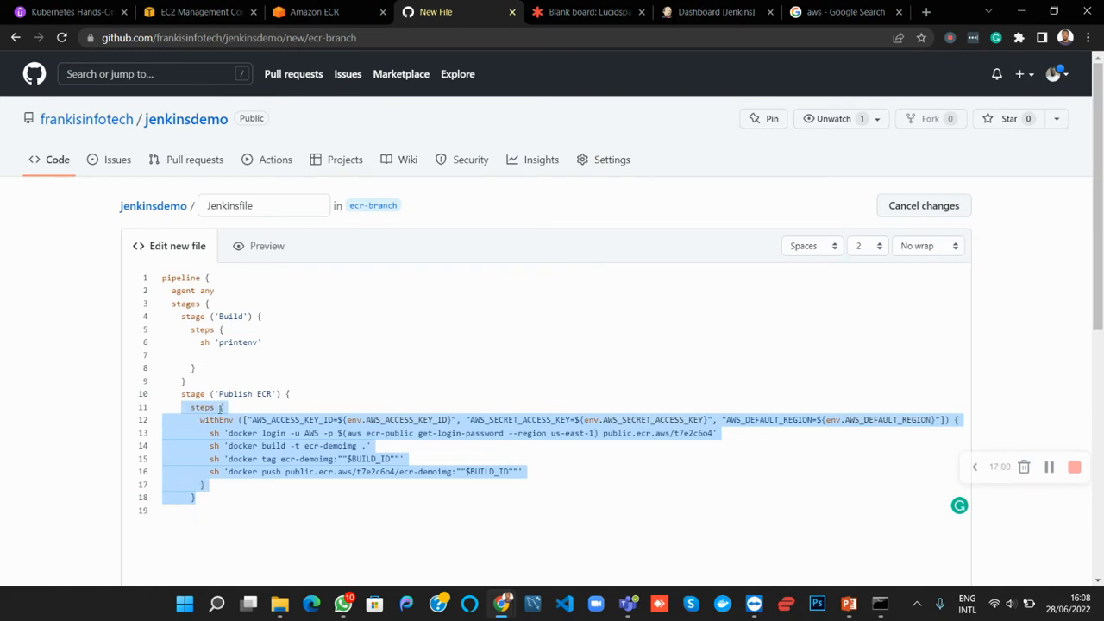
{"action": "left_click", "coordinate": [201, 506]}
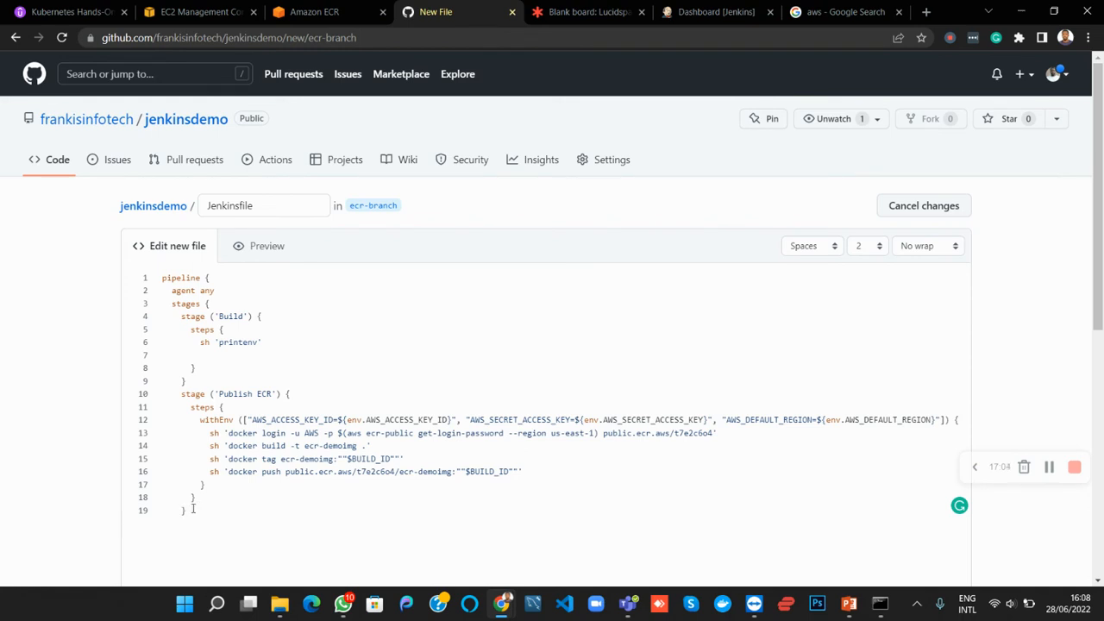
{"action": "left_click_drag", "start_coordinate": [192, 509], "coordinate": [195, 394]}
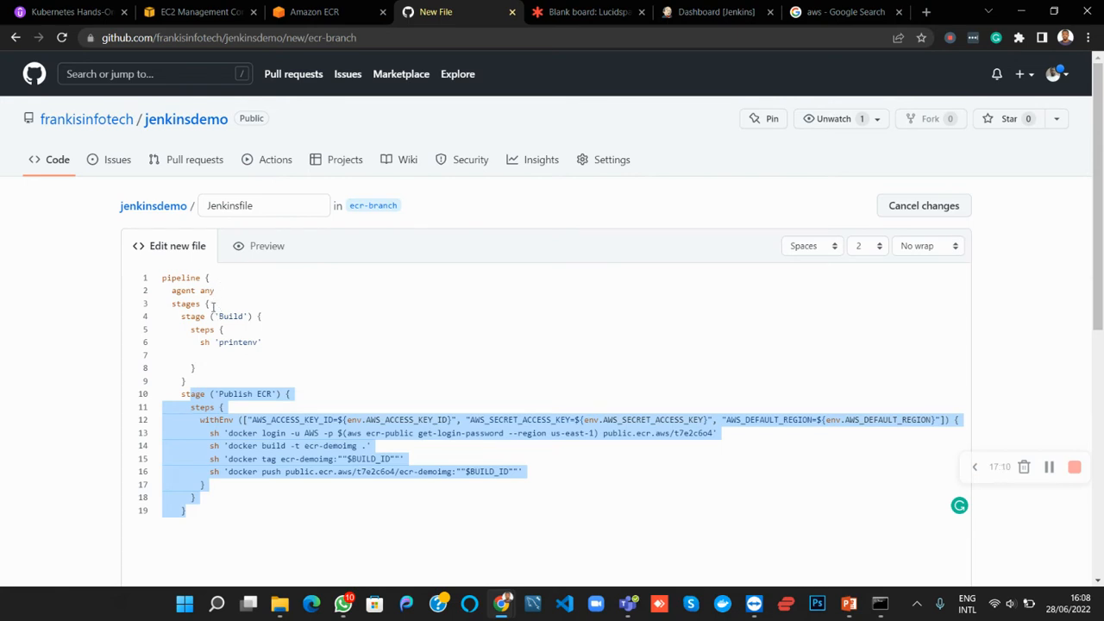
{"action": "left_click", "coordinate": [193, 517]}
{"action": "key", "text": "Return"}
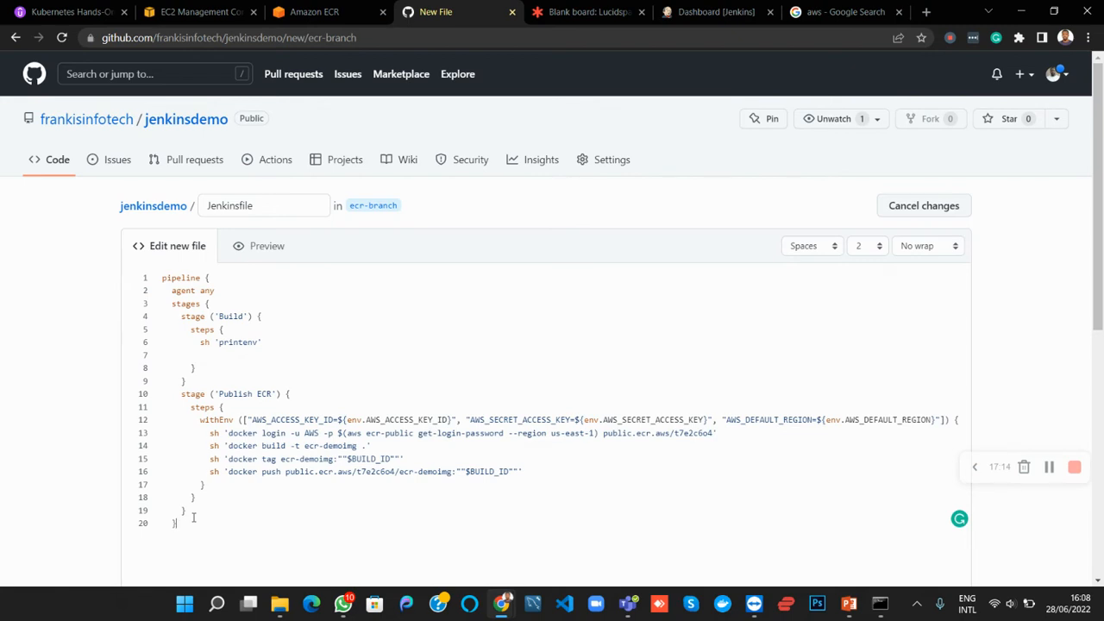
{"action": "left_click_drag", "start_coordinate": [179, 524], "coordinate": [170, 305]}
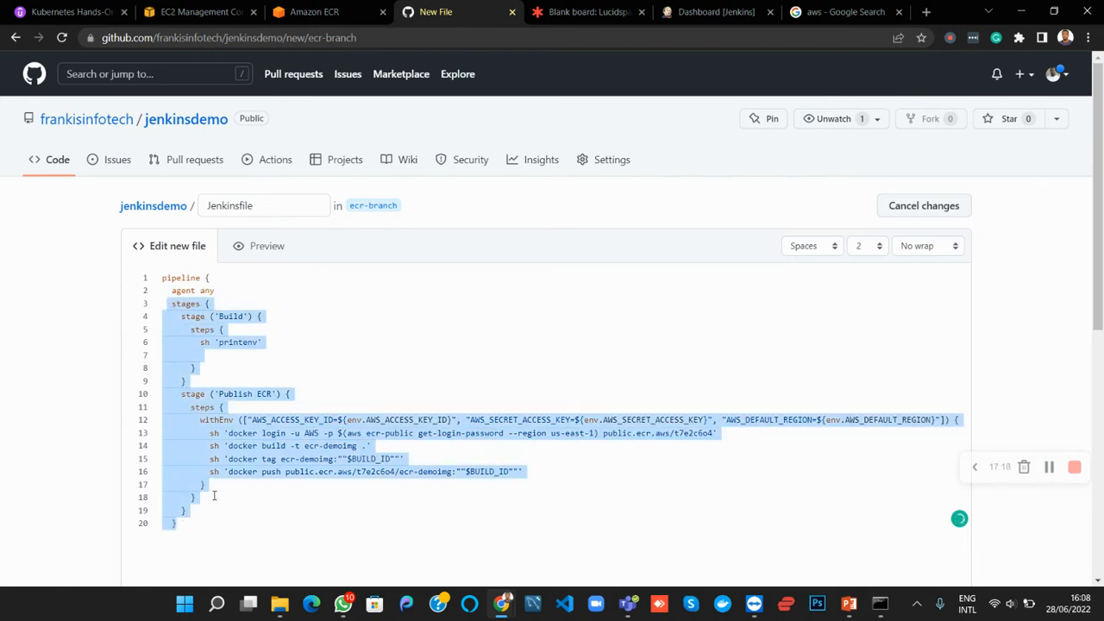
{"action": "left_click", "coordinate": [186, 528]}
{"action": "key", "text": "Return"}
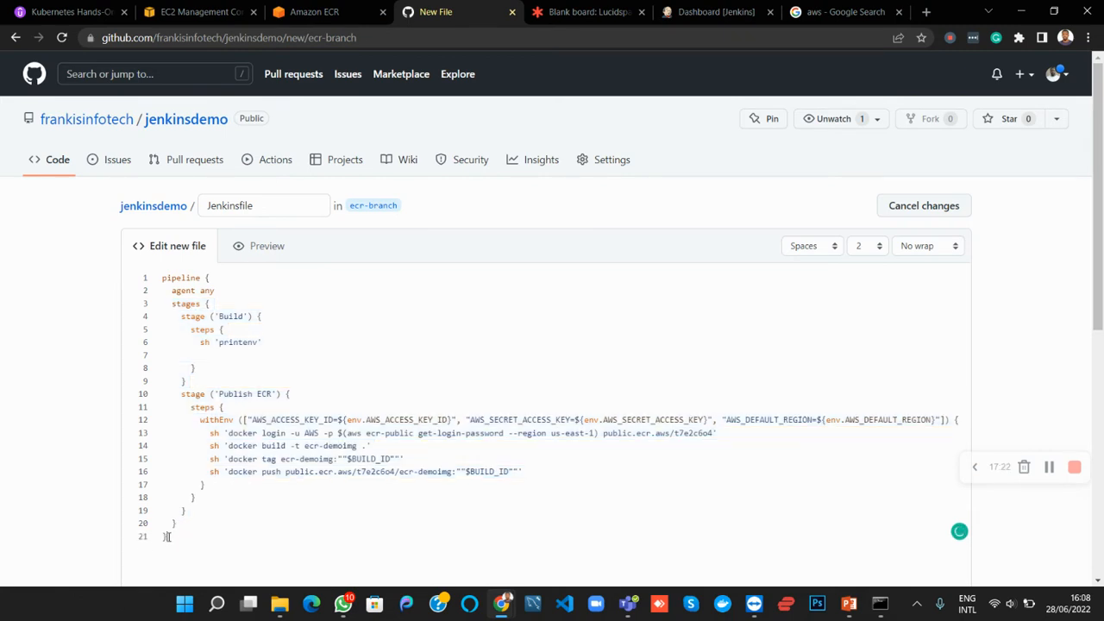
{"action": "left_click_drag", "start_coordinate": [167, 536], "coordinate": [163, 278]}
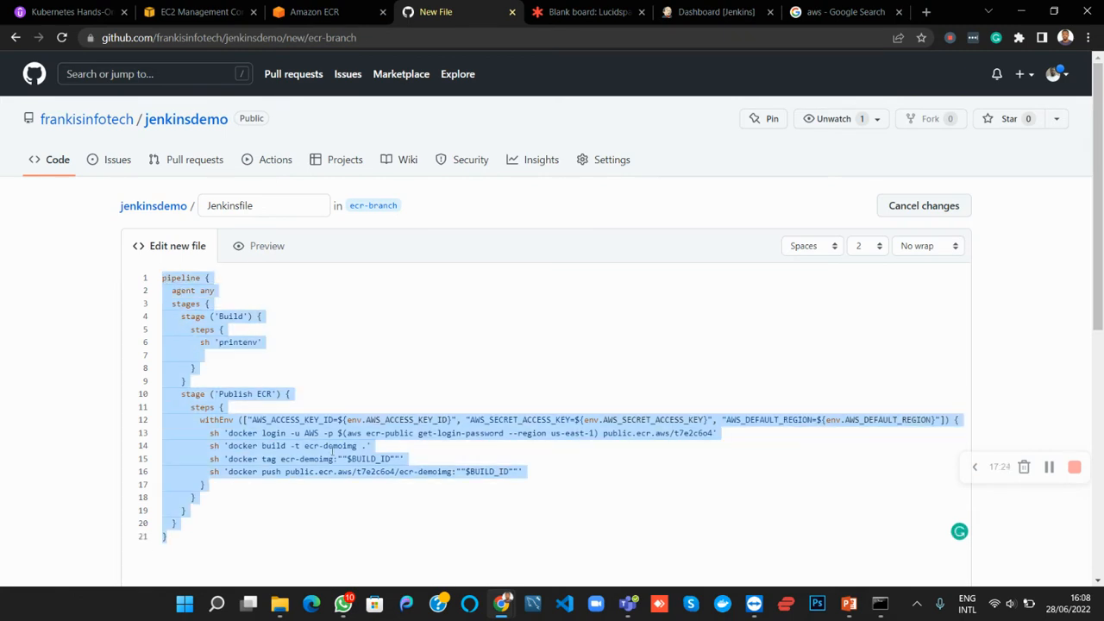
{"action": "left_click", "coordinate": [300, 382]}
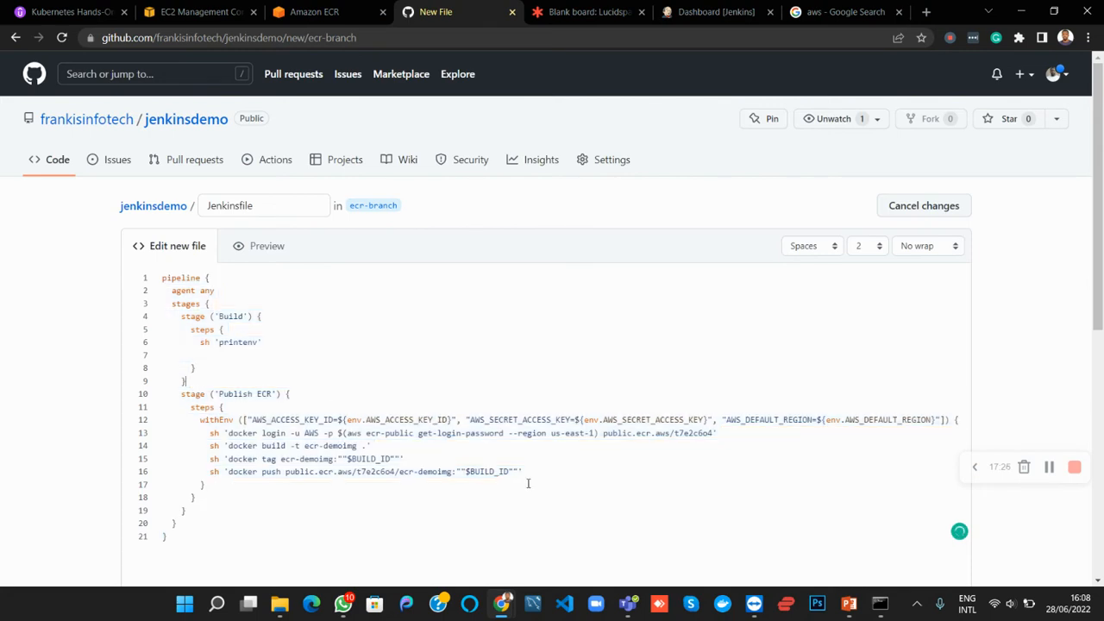
Check the AWS credential variables in the withEnv line, and commit the new Jenkinsfile directly to ecr-branch
{"action": "scroll", "coordinate": [433, 430], "scroll_direction": "down", "scroll_amount": 3}
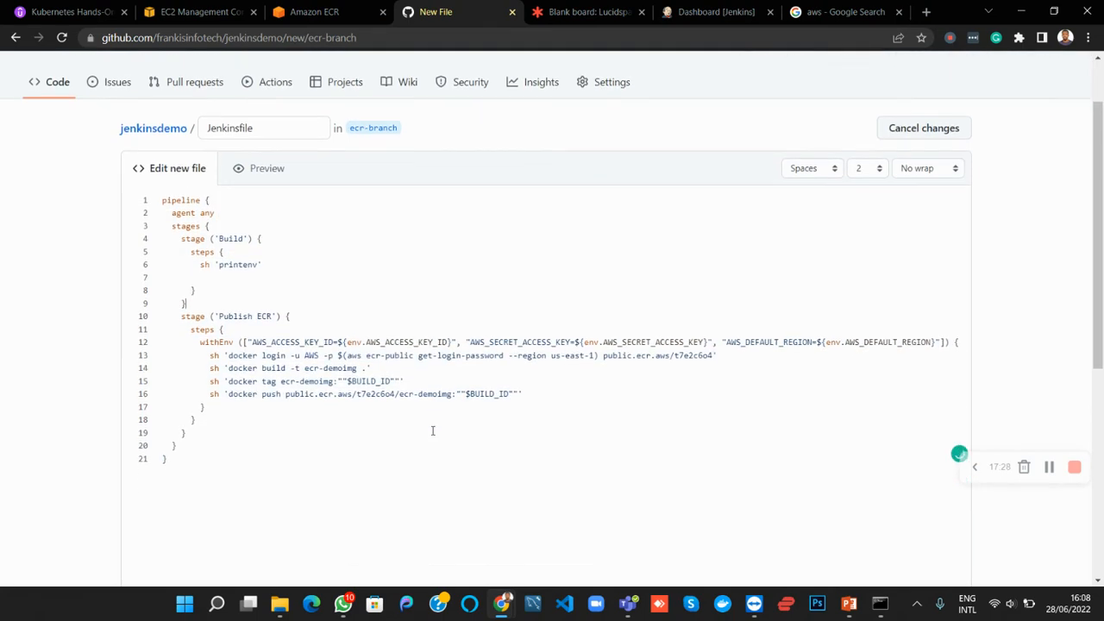
{"action": "scroll", "coordinate": [433, 430], "scroll_direction": "up", "scroll_amount": 2}
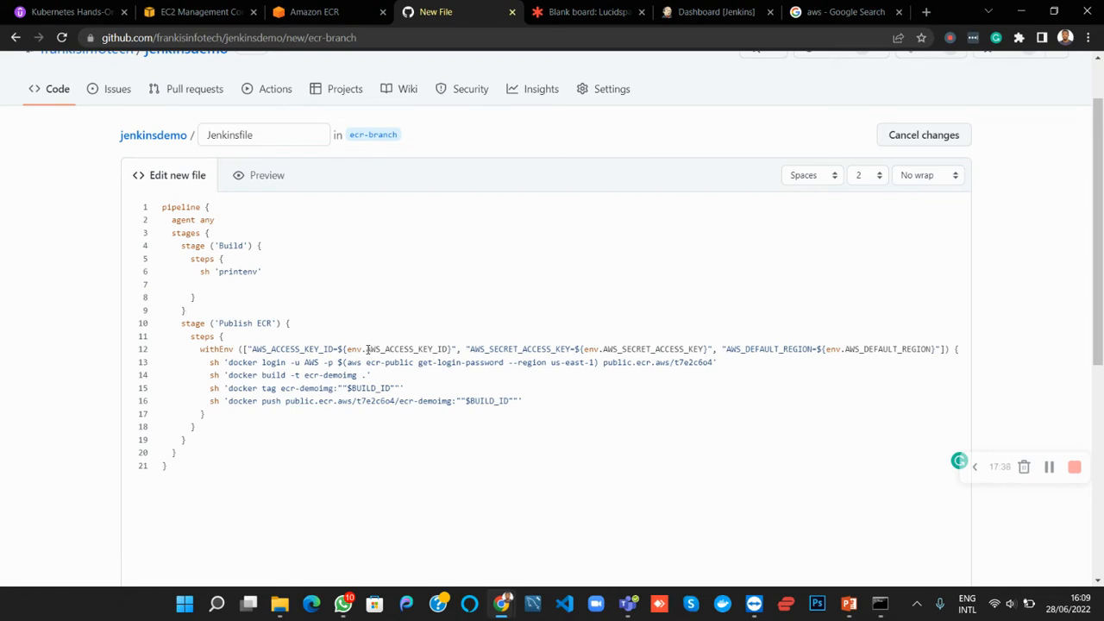
{"action": "left_click_drag", "start_coordinate": [367, 349], "coordinate": [542, 349]}
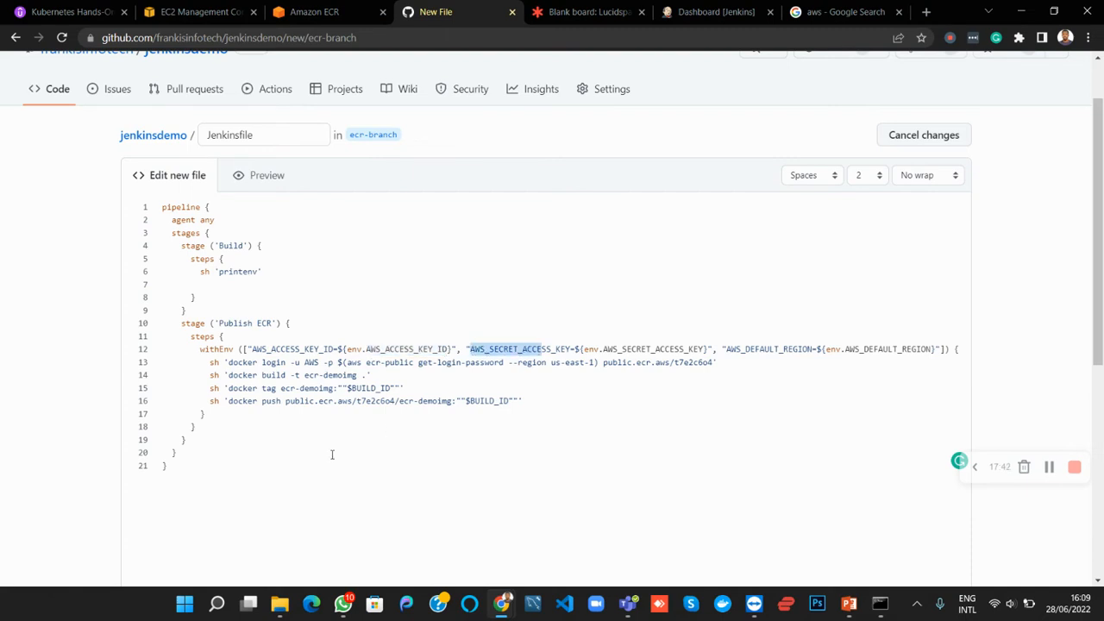
{"action": "scroll", "coordinate": [333, 454], "scroll_direction": "down", "scroll_amount": 5}
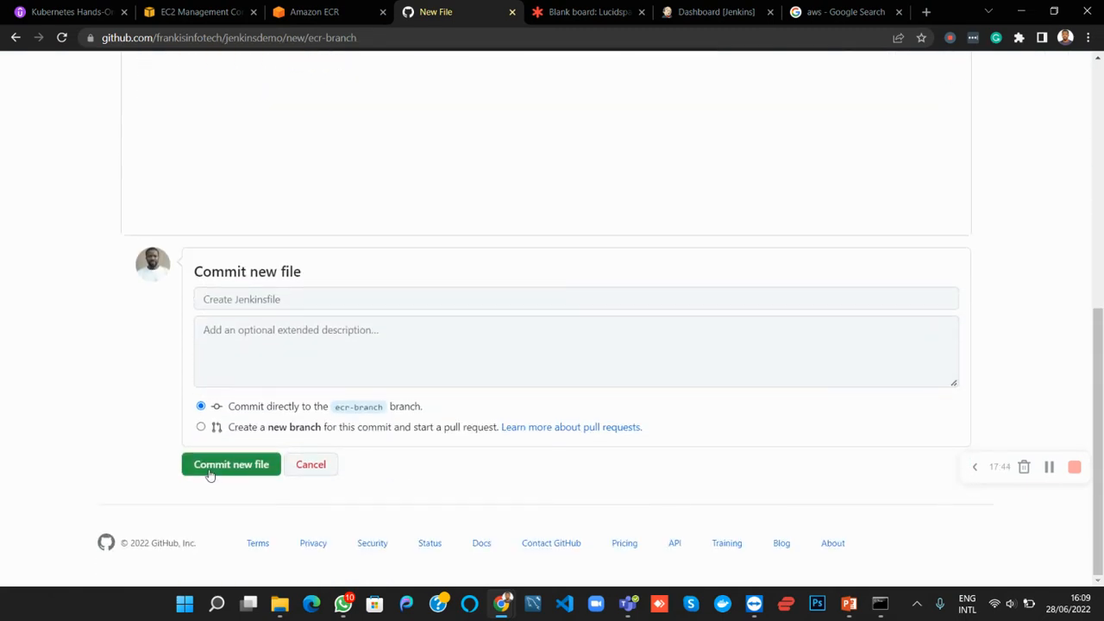
{"action": "left_click", "coordinate": [211, 474]}
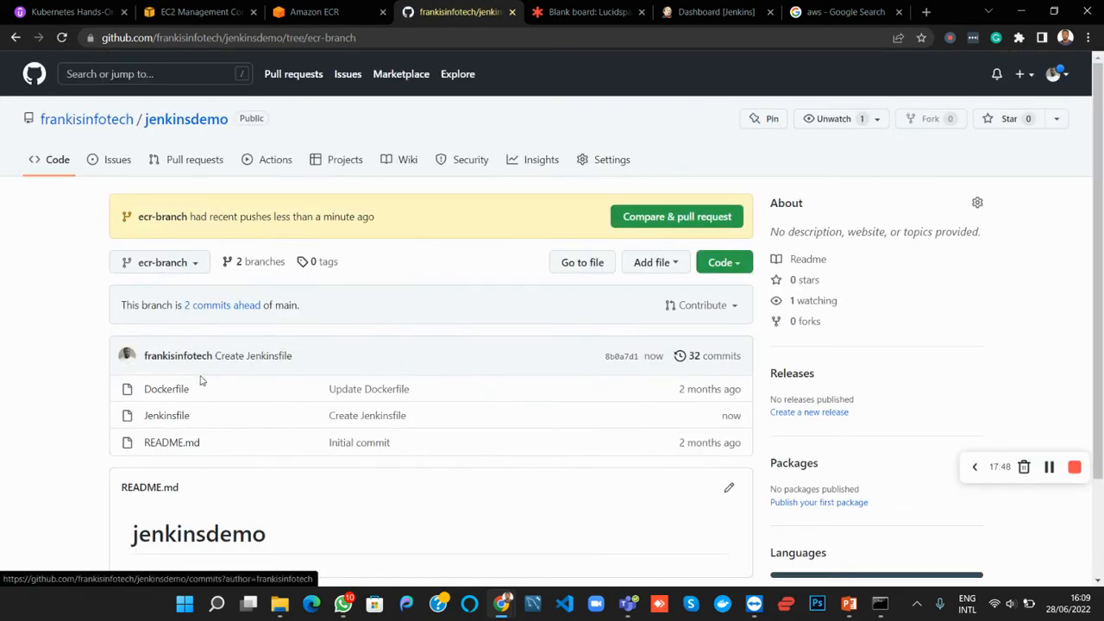
Open the committed Jenkinsfile and review the AWS_ACCESS_KEY_ID variable in its withEnv line
{"action": "left_click", "coordinate": [174, 422]}
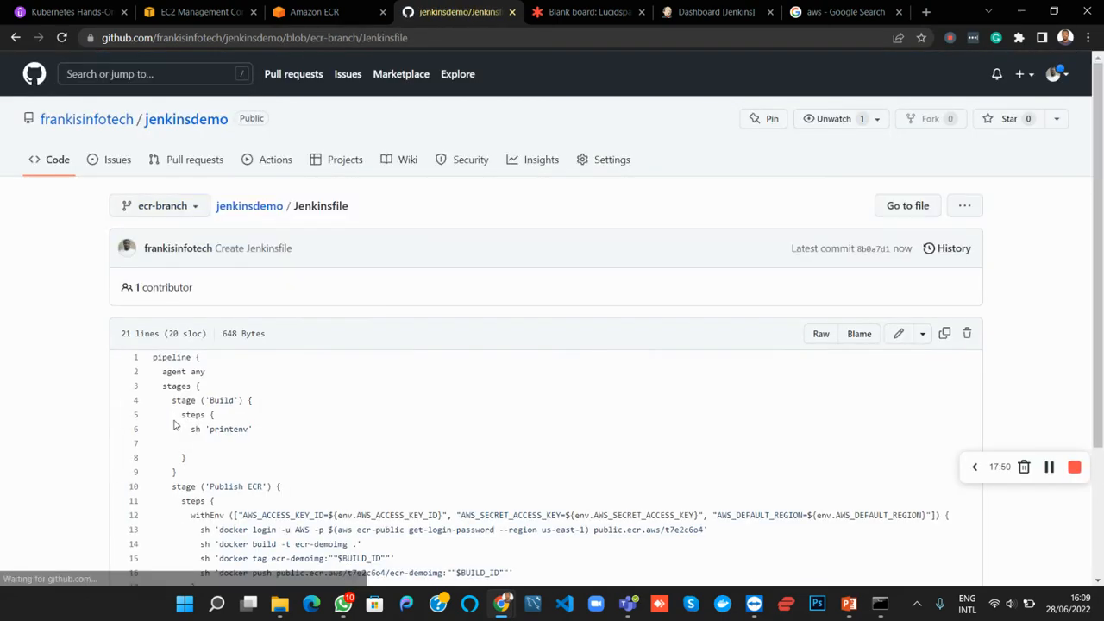
{"action": "scroll", "coordinate": [174, 421], "scroll_direction": "down", "scroll_amount": 3}
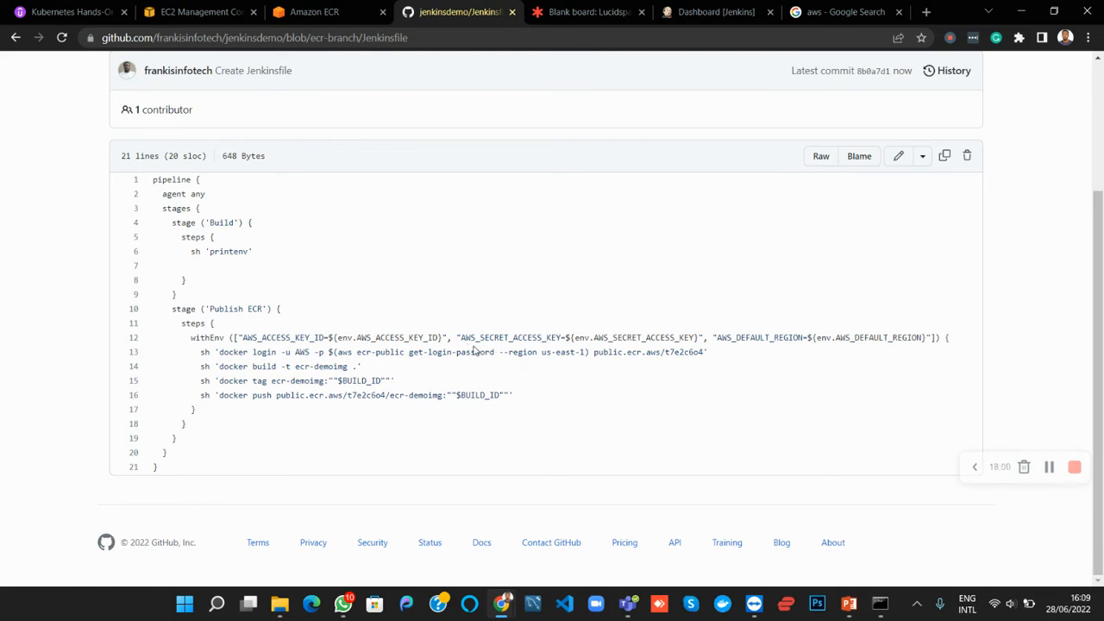
{"action": "left_click_drag", "start_coordinate": [362, 338], "coordinate": [444, 337]}
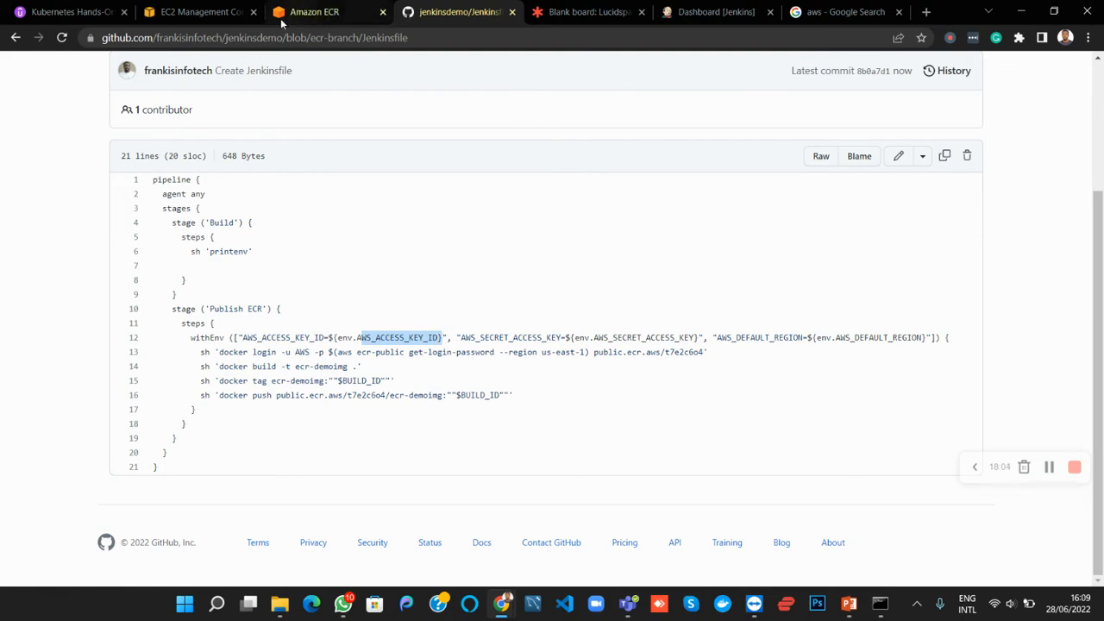
Duplicate the Amazon ECR browser page, search AWS services for iam and open the IAM service in the copy
{"action": "left_click", "coordinate": [218, 15]}
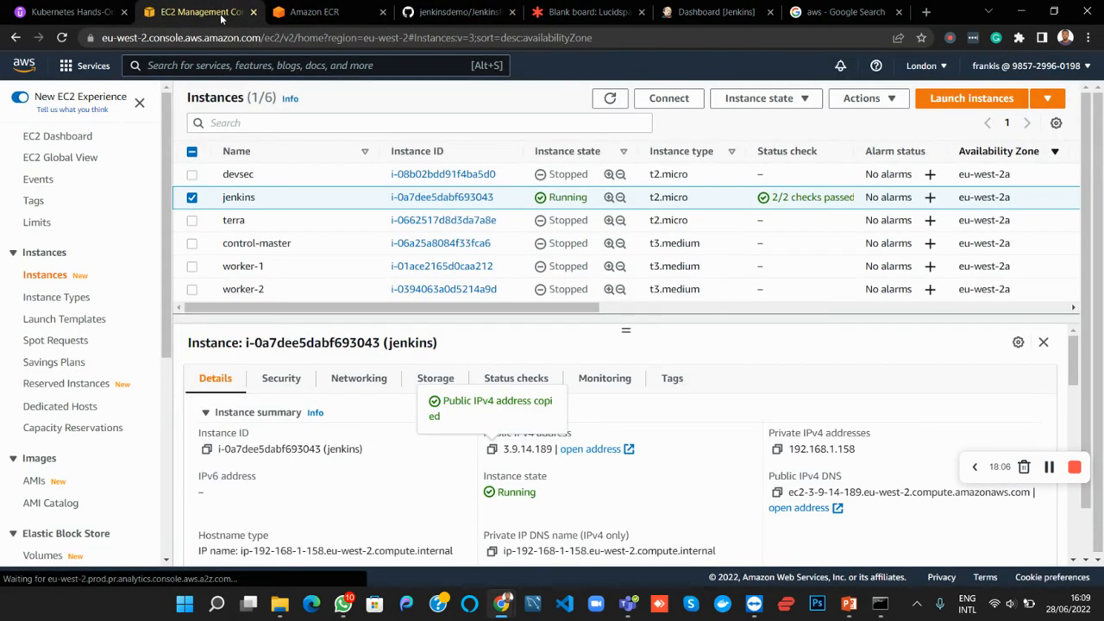
{"action": "left_click", "coordinate": [310, 15]}
{"action": "right_click", "coordinate": [311, 17]}
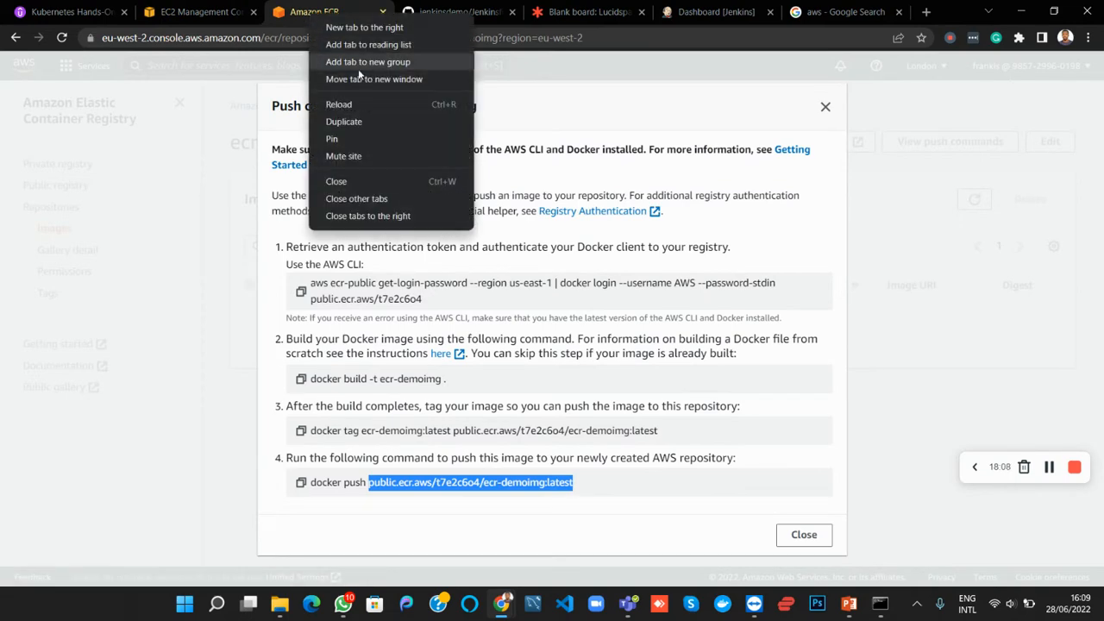
{"action": "left_click", "coordinate": [346, 121]}
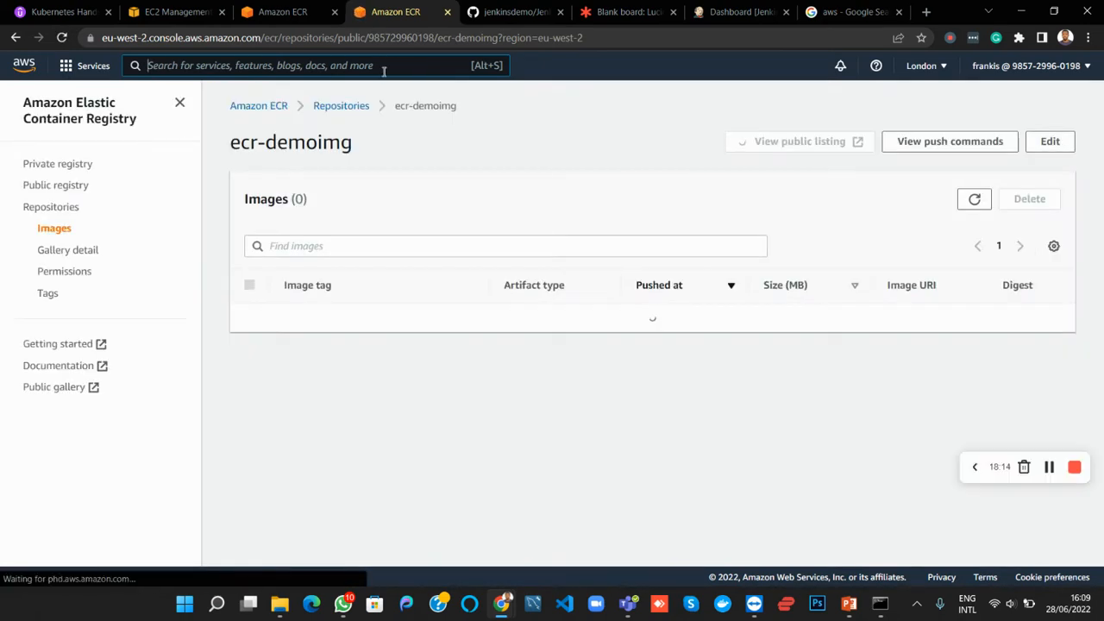
{"action": "left_click", "coordinate": [384, 69]}
{"action": "type", "text": "iam"}
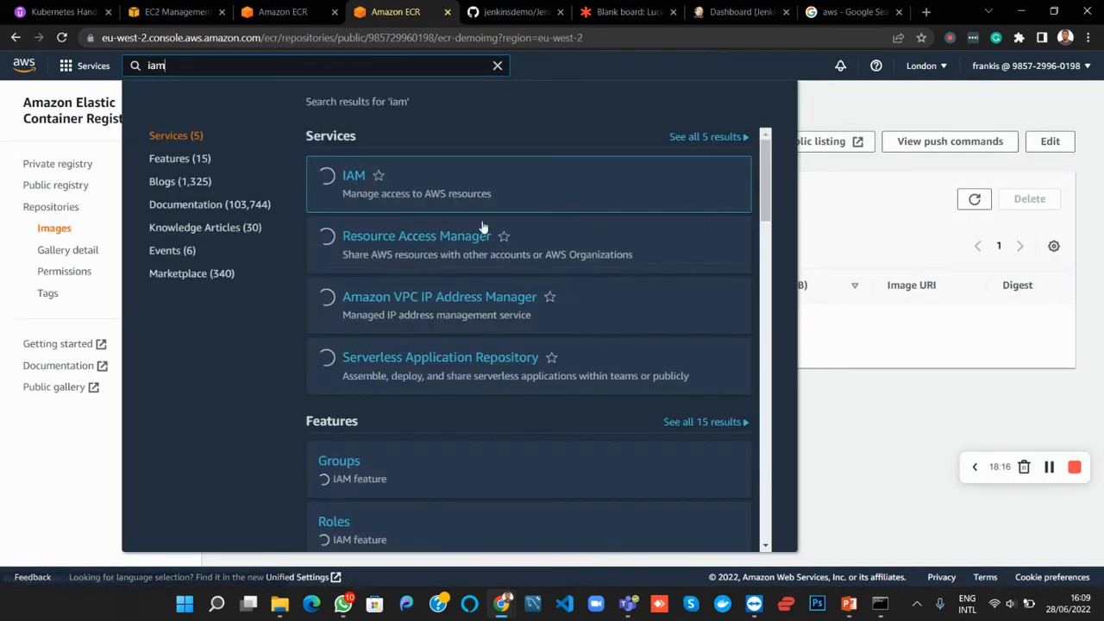
{"action": "left_click", "coordinate": [350, 178]}
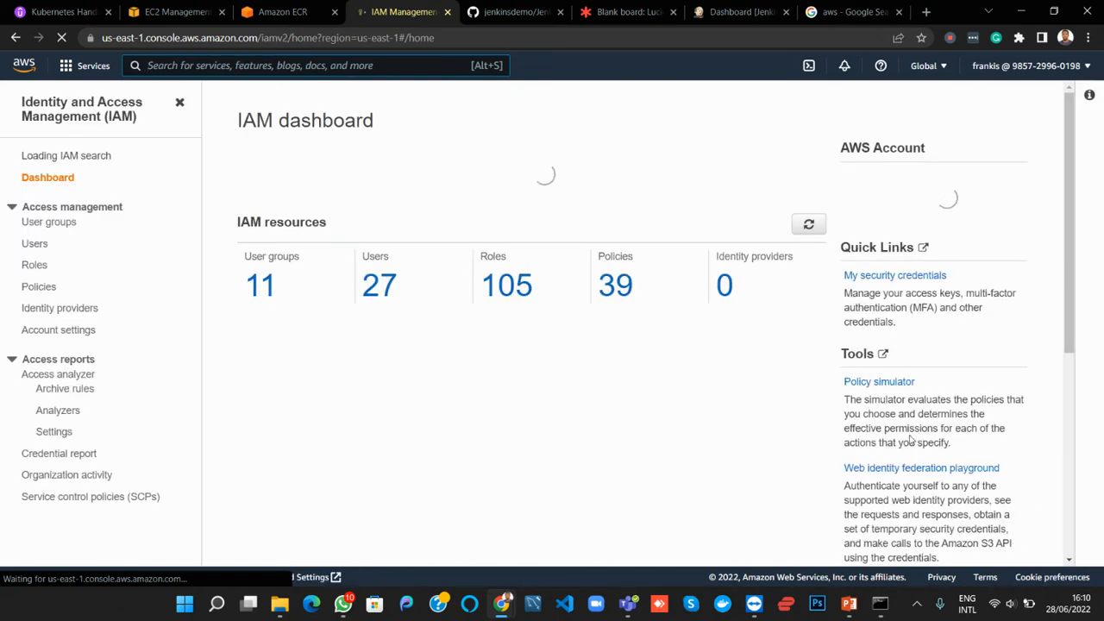
List the IAM users and open the details page of the signed-in user's own account
{"action": "left_click", "coordinate": [34, 252]}
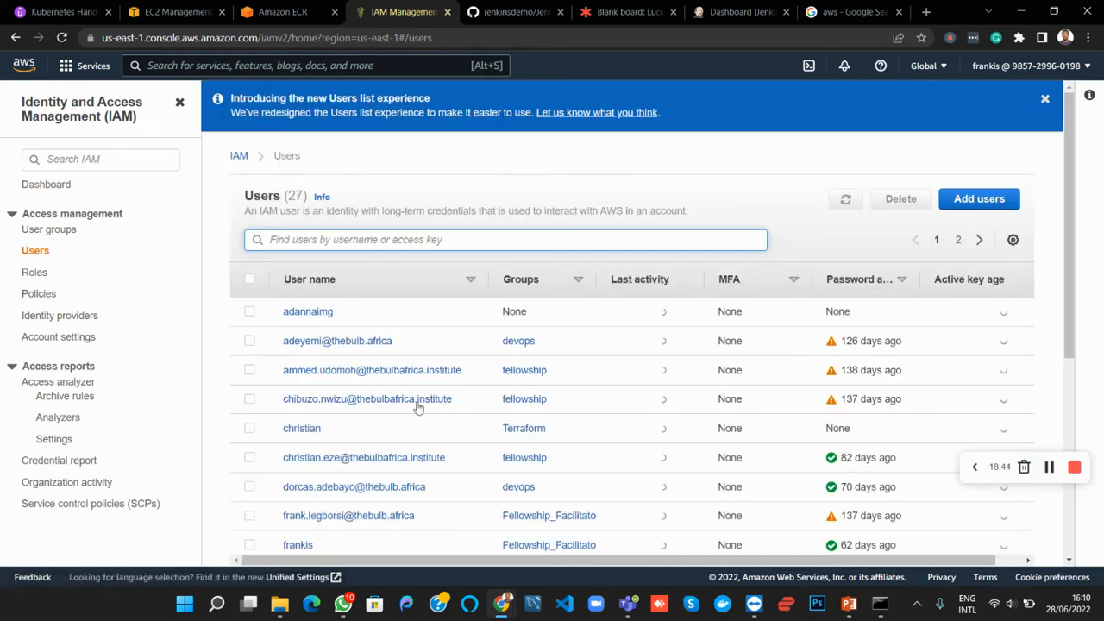
{"action": "scroll", "coordinate": [314, 481], "scroll_direction": "down", "scroll_amount": 2}
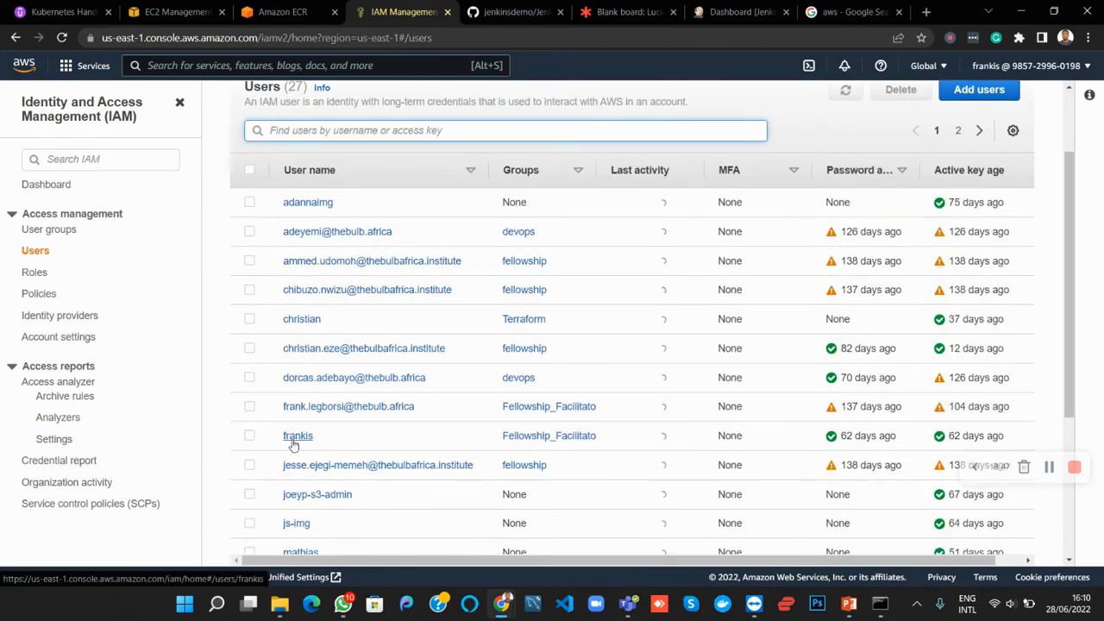
{"action": "left_click", "coordinate": [293, 439]}
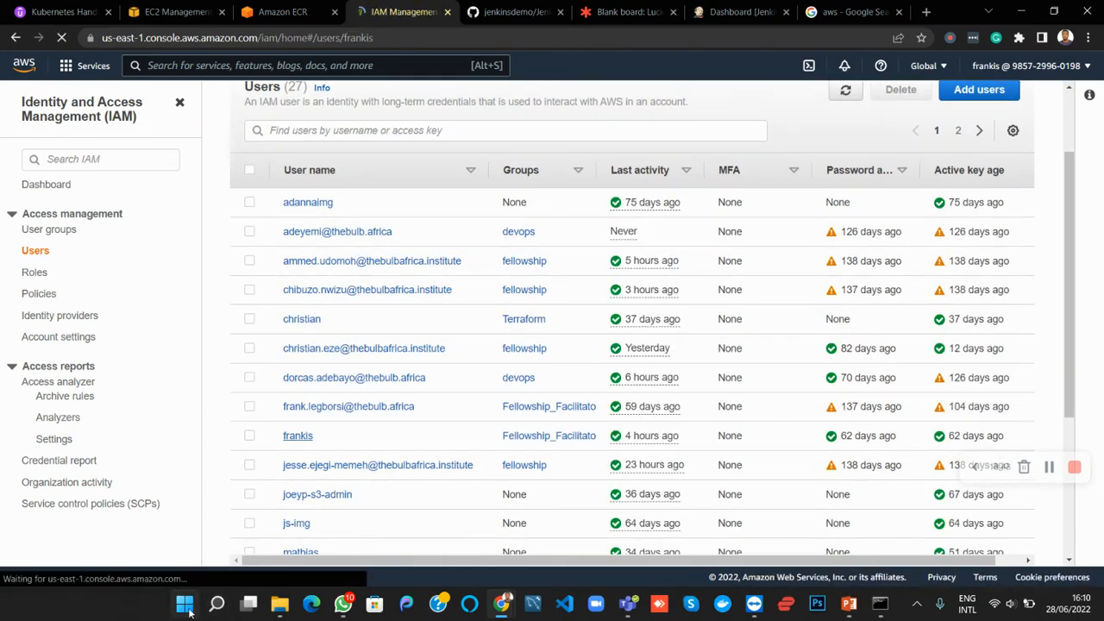
Find the user's accessKeys (2) file in the Downloads folder of File Explorer and open it in Excel
{"action": "left_click", "coordinate": [279, 606]}
{"action": "key", "text": "super"}
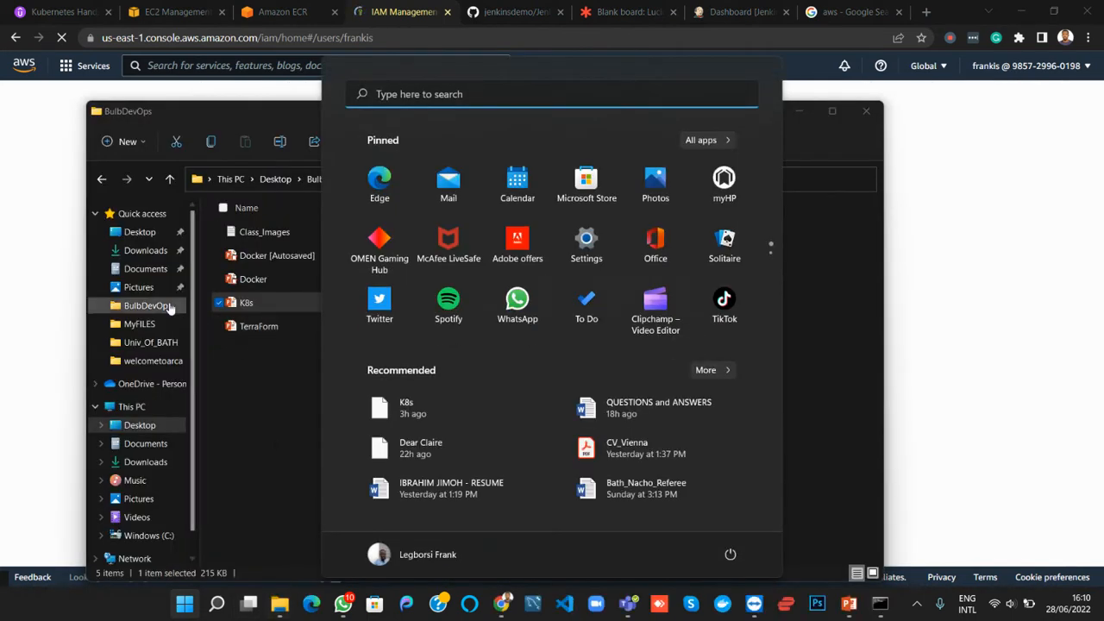
{"action": "left_click", "coordinate": [138, 250]}
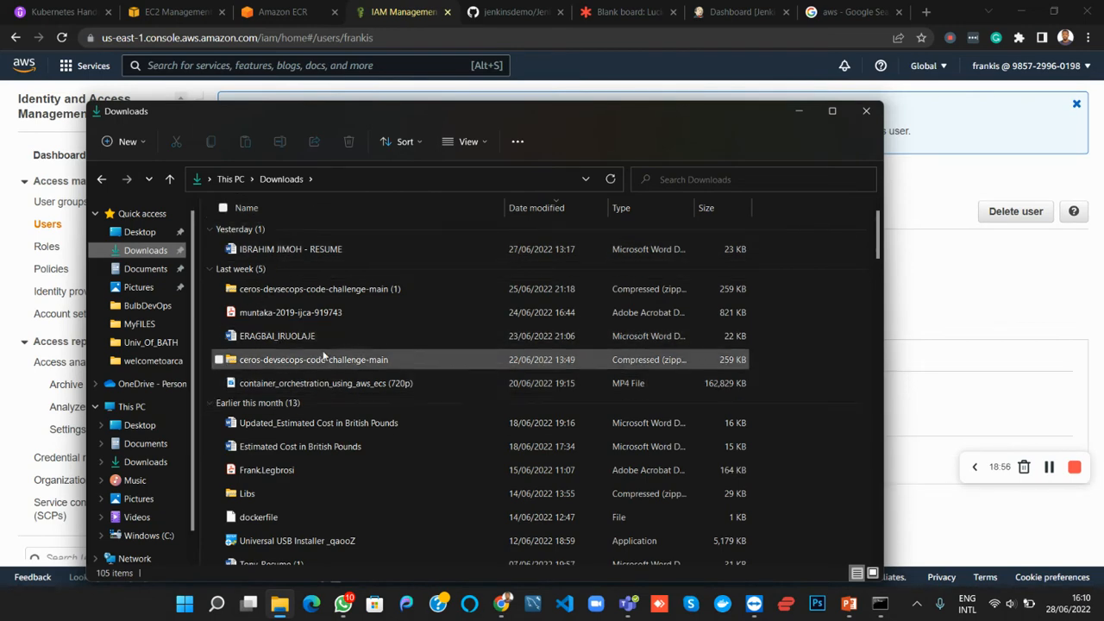
{"action": "scroll", "coordinate": [293, 431], "scroll_direction": "down", "scroll_amount": 2}
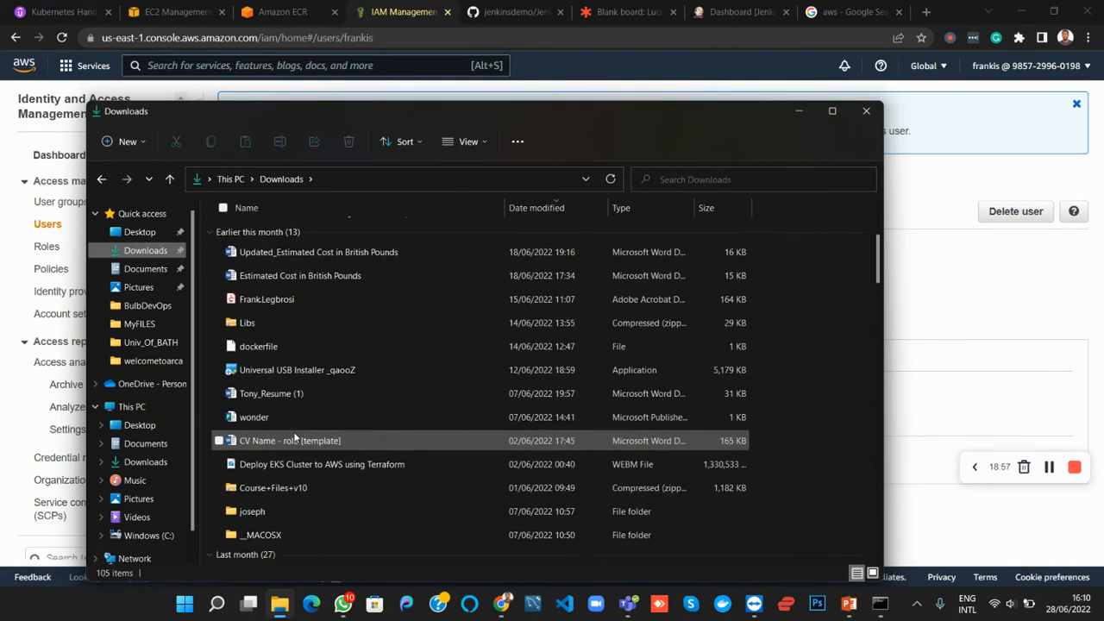
{"action": "scroll", "coordinate": [285, 397], "scroll_direction": "down", "scroll_amount": 3}
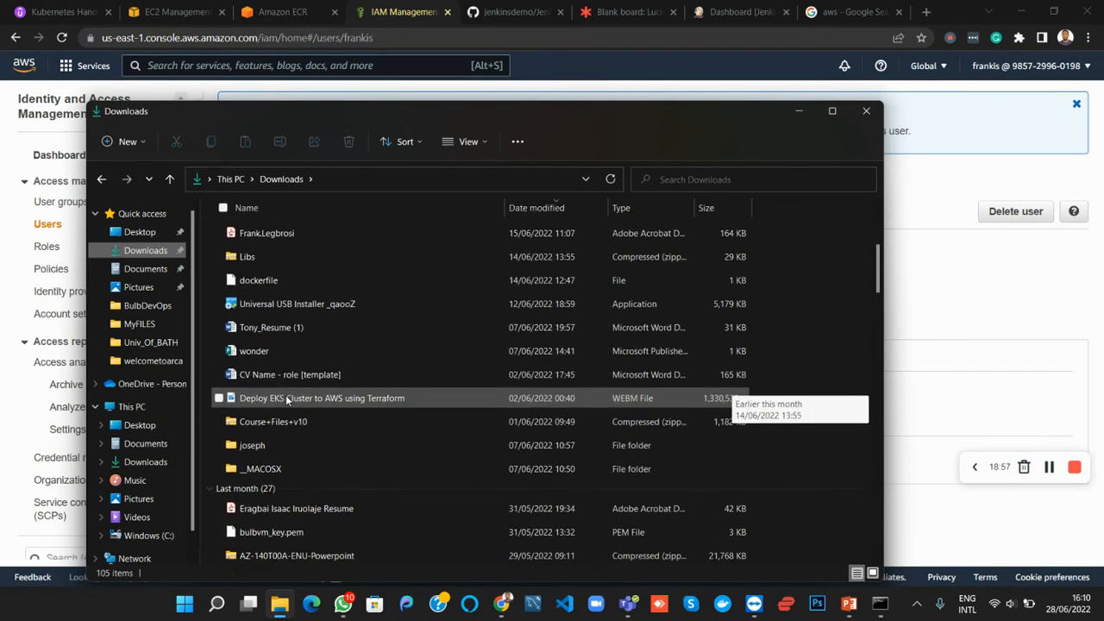
{"action": "scroll", "coordinate": [286, 397], "scroll_direction": "down", "scroll_amount": 2}
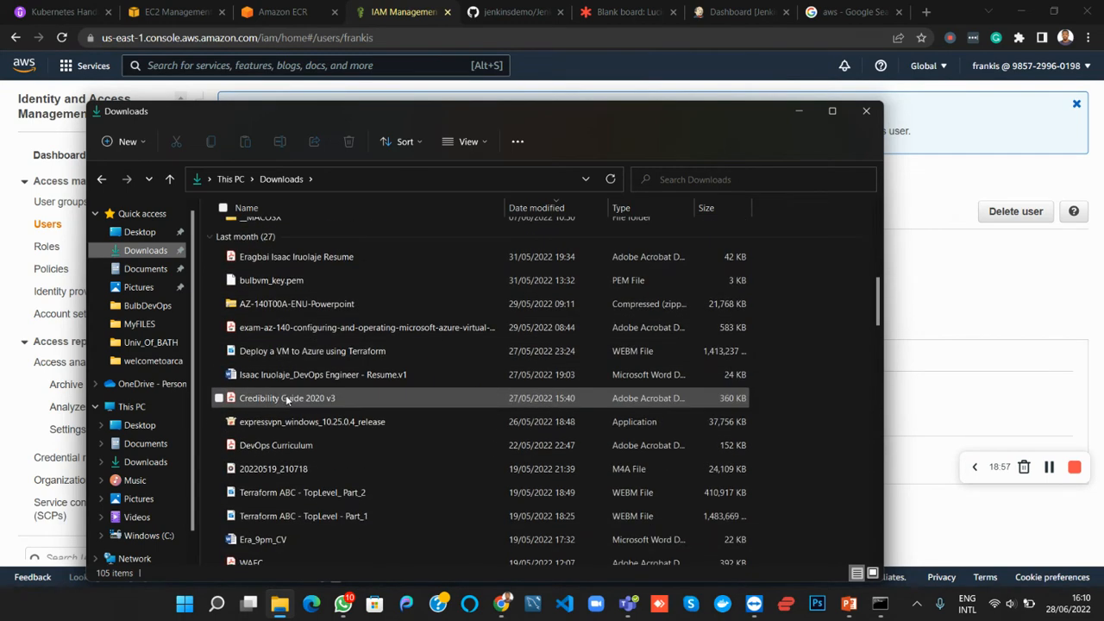
{"action": "scroll", "coordinate": [288, 400], "scroll_direction": "down", "scroll_amount": 4}
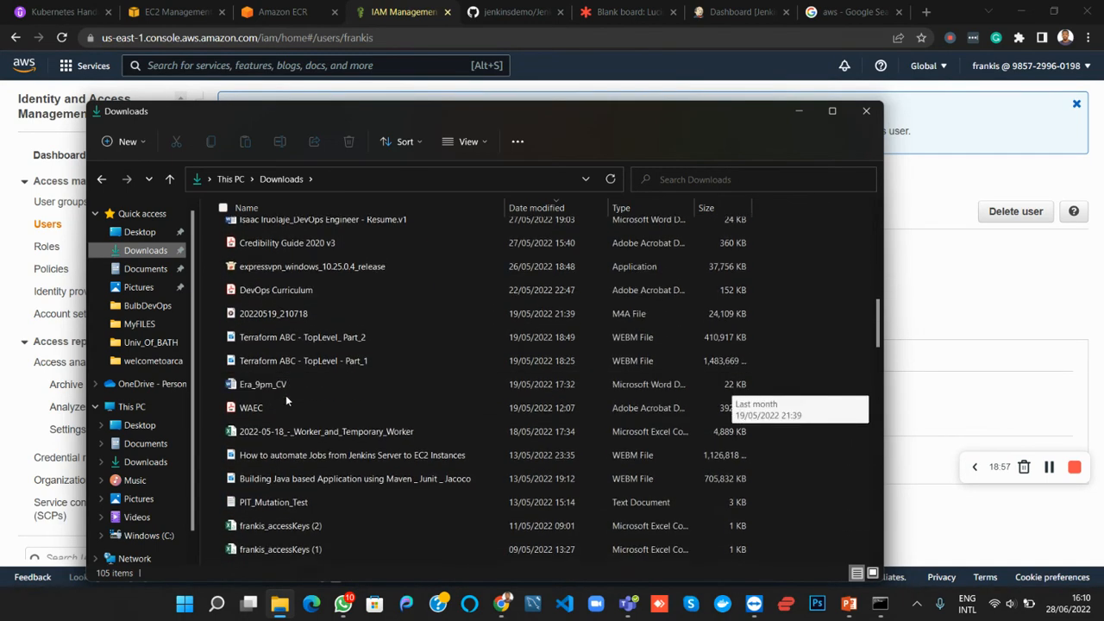
{"action": "scroll", "coordinate": [286, 395], "scroll_direction": "down", "scroll_amount": 1}
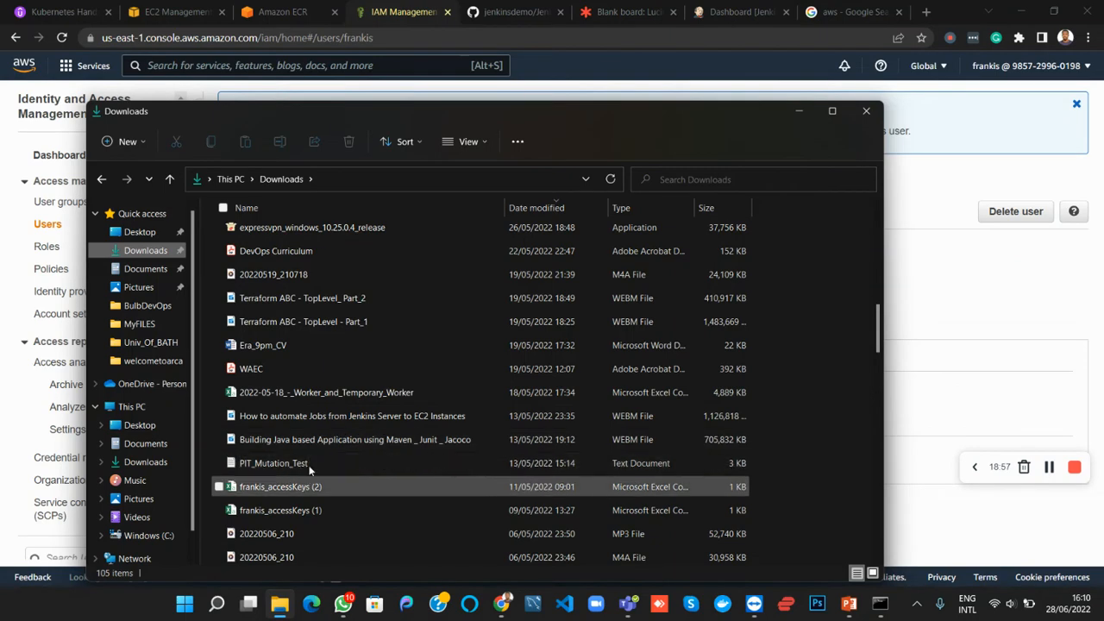
{"action": "left_click", "coordinate": [296, 488]}
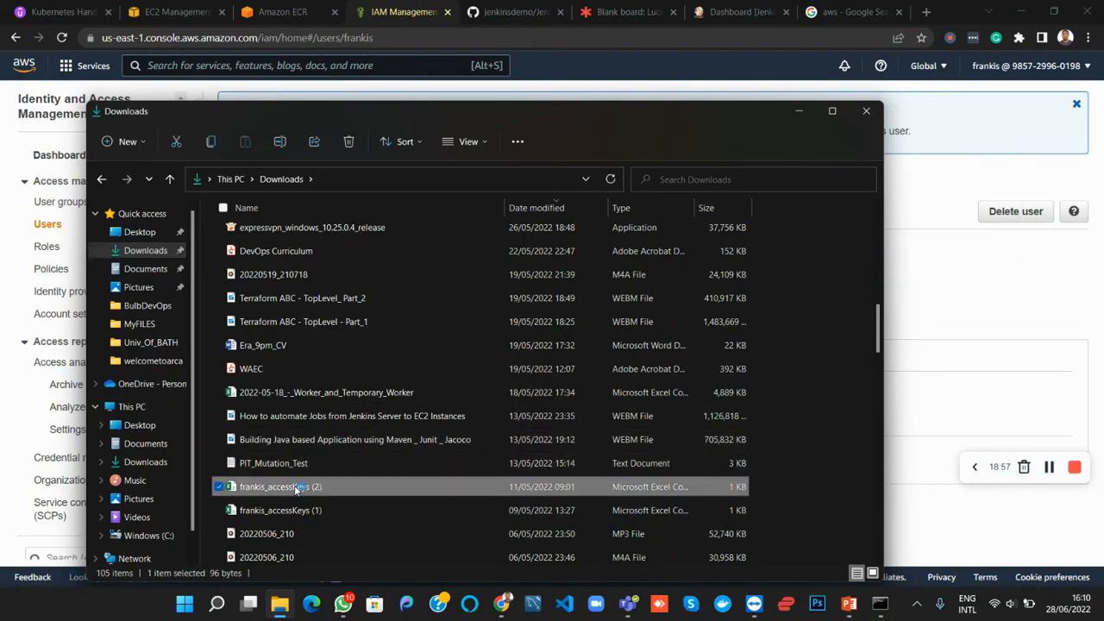
{"action": "double_click", "coordinate": [296, 489]}
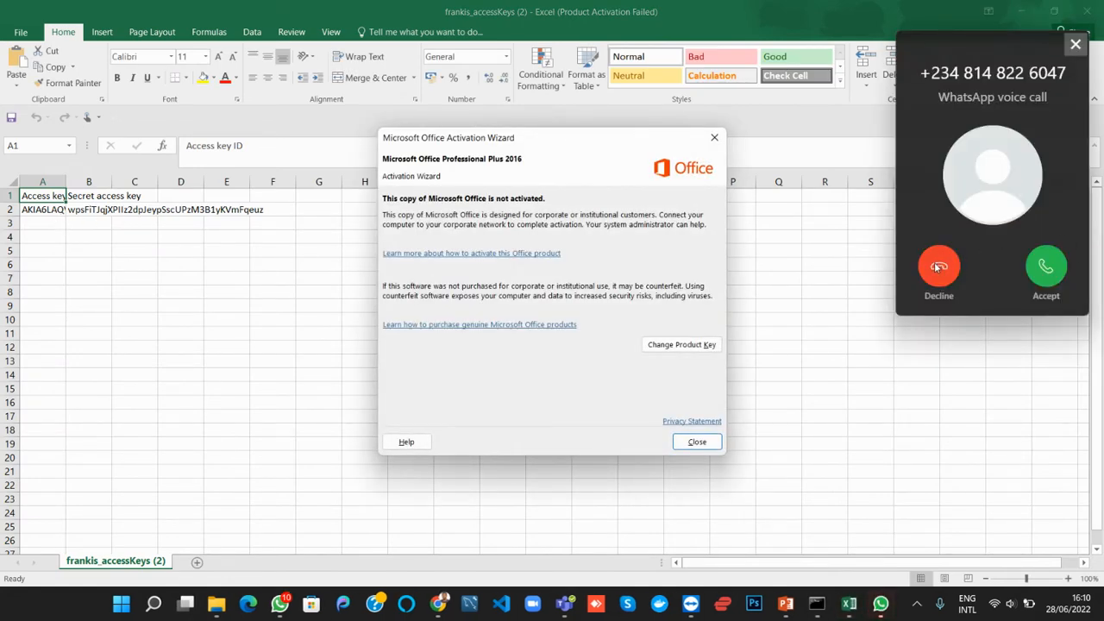
Decline the incoming call, dismiss the Office activation wizard and select the access key ID value in cell A2
{"action": "left_click", "coordinate": [938, 268]}
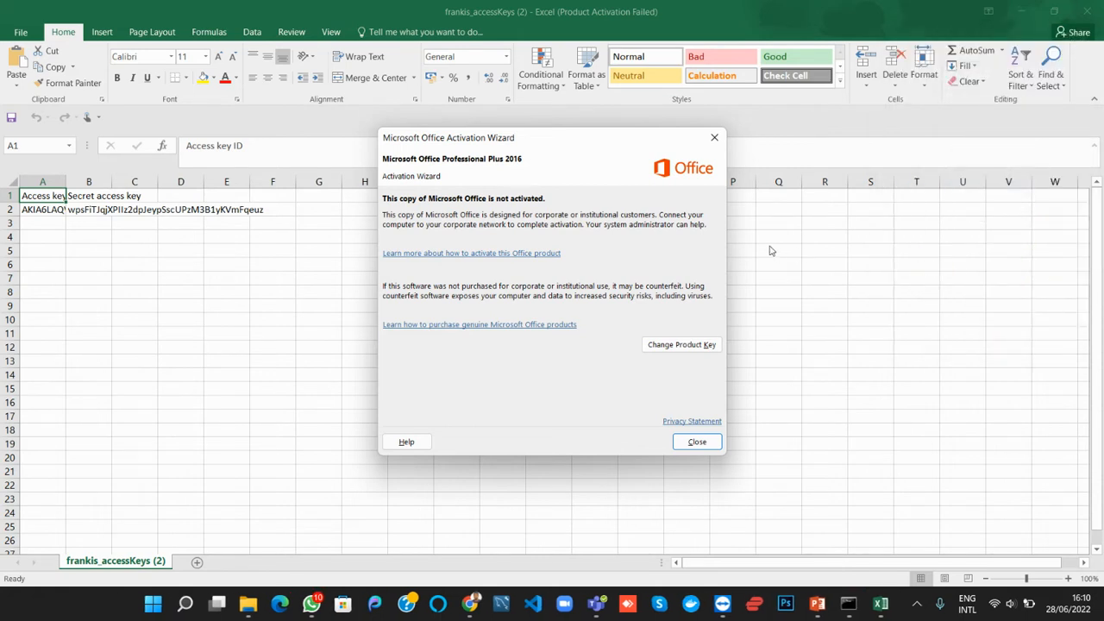
{"action": "left_click", "coordinate": [696, 441]}
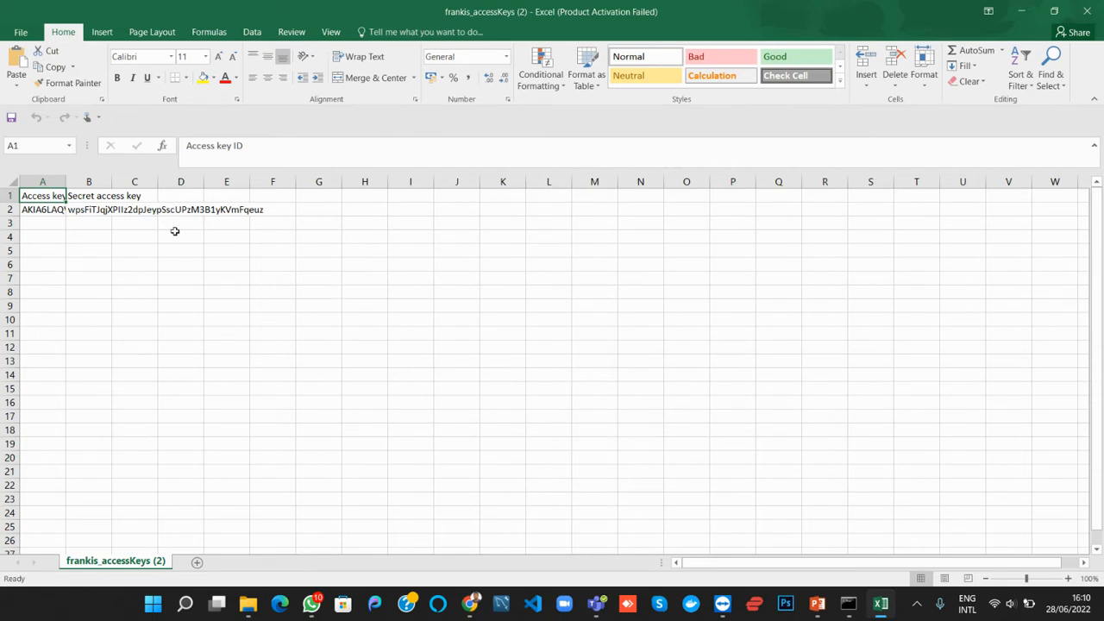
{"action": "left_click", "coordinate": [40, 211]}
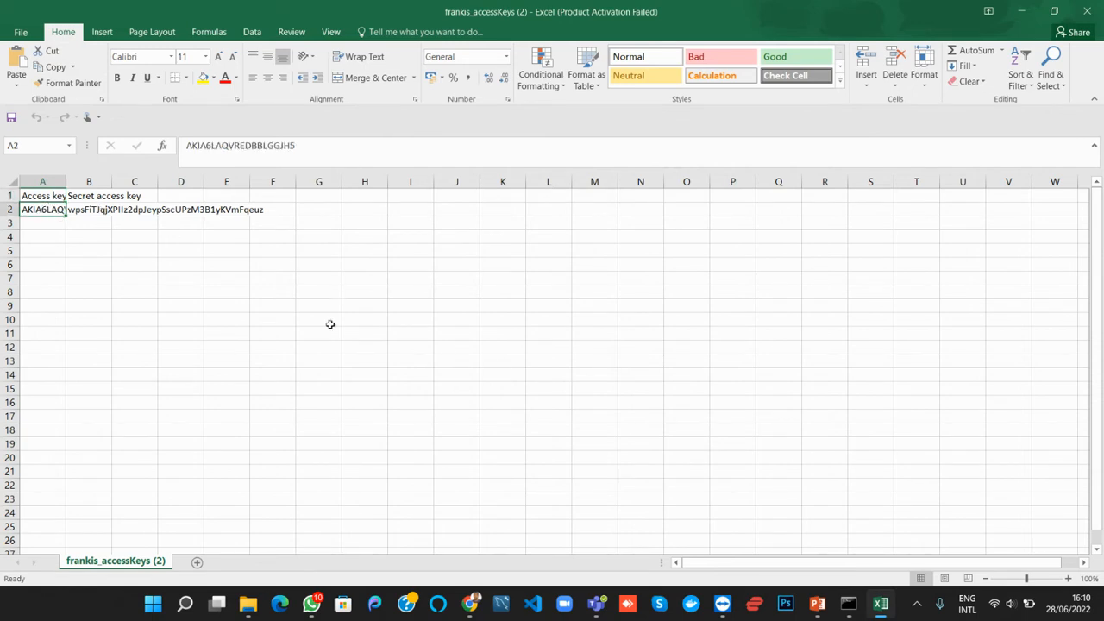
Switch back to the IAM Management Console window in Chrome and reload the user's summary page
{"action": "left_click", "coordinate": [470, 604]}
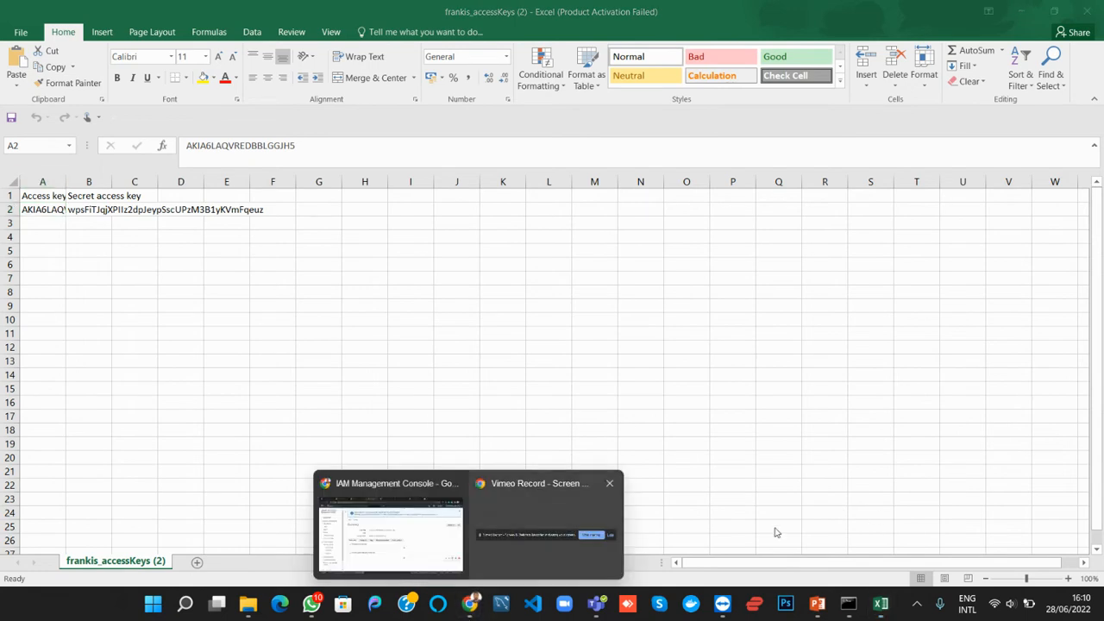
{"action": "left_click", "coordinate": [444, 544]}
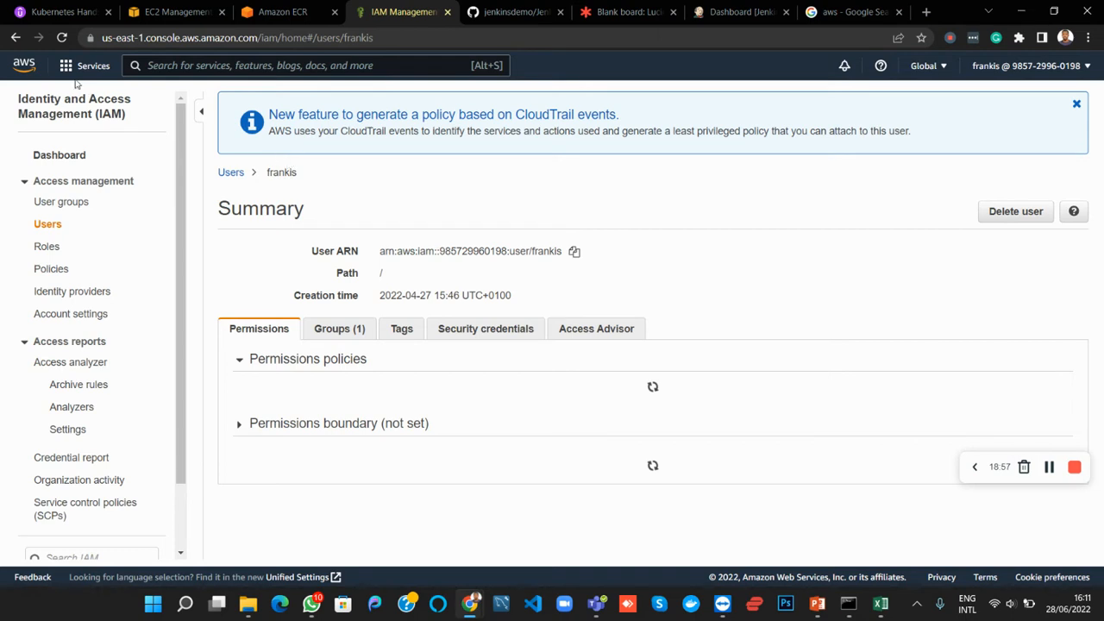
{"action": "left_click", "coordinate": [62, 39]}
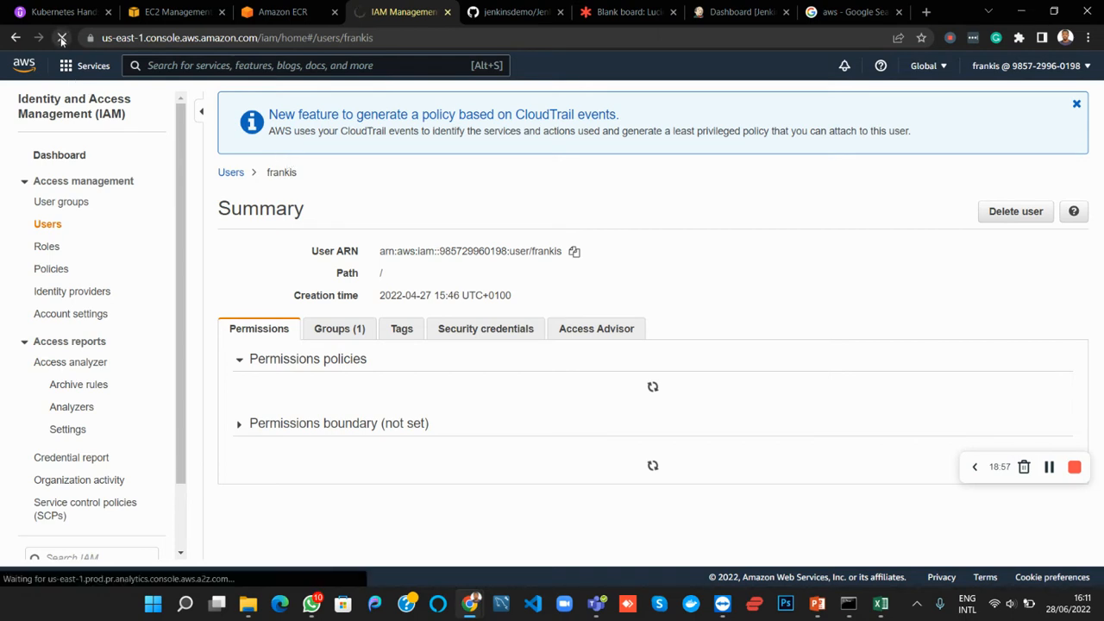
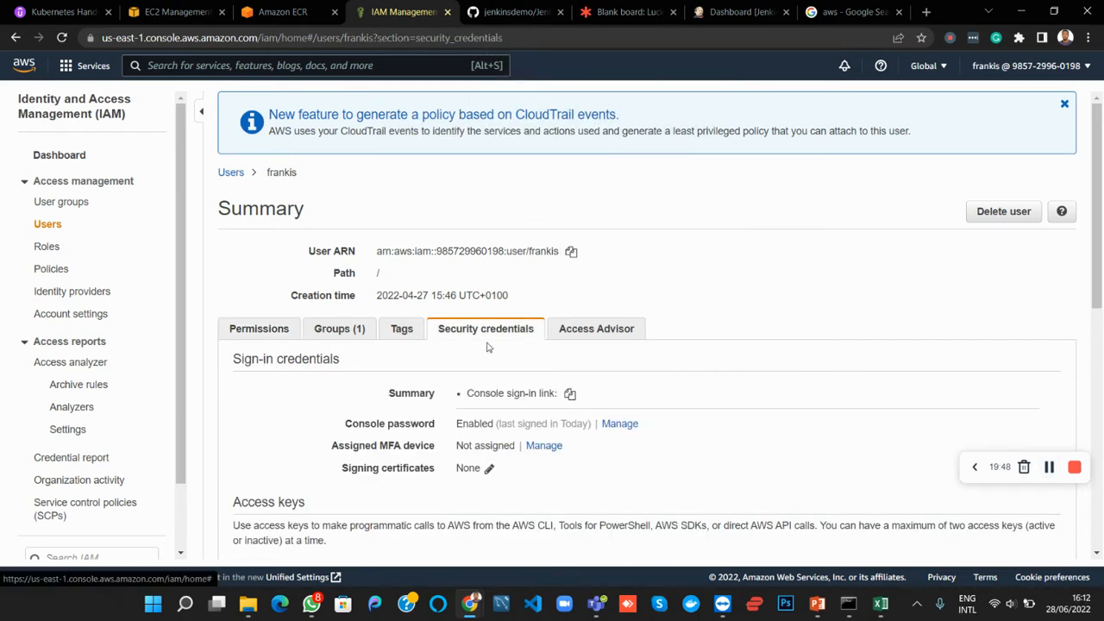
Make the user's inactive access key, the one created on 2022-05-11, active in the security credentials
{"action": "scroll", "coordinate": [489, 421], "scroll_direction": "down", "scroll_amount": 2}
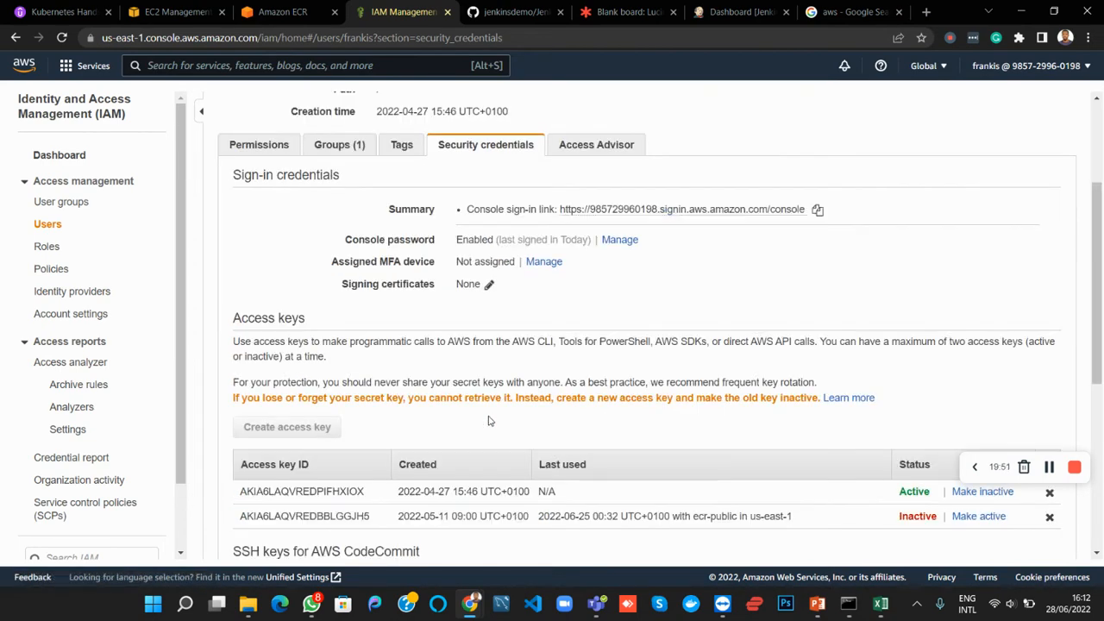
{"action": "scroll", "coordinate": [489, 421], "scroll_direction": "down", "scroll_amount": 2}
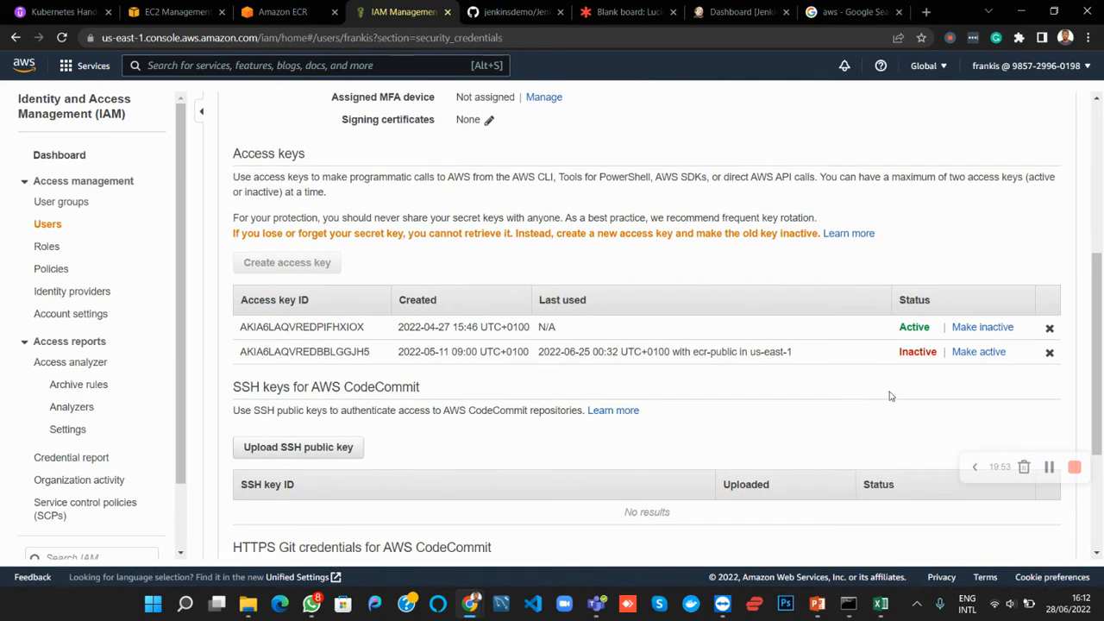
{"action": "left_click", "coordinate": [978, 352]}
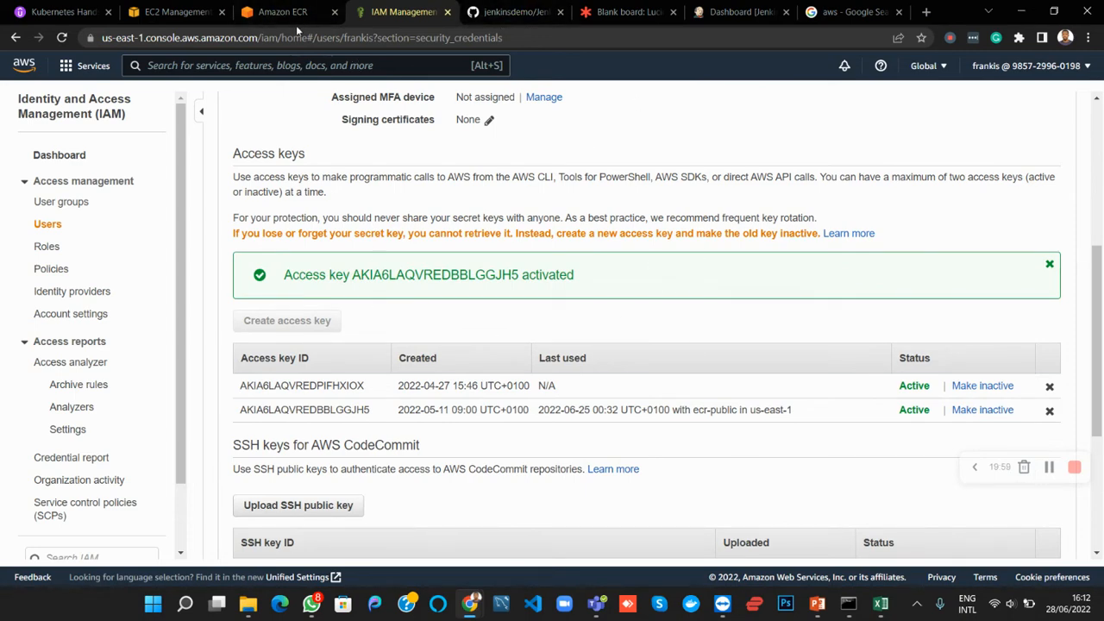
Review the AWS environment variables in the Jenkinsfile on GitHub and the requirements list on the Lucidspark board
{"action": "left_click", "coordinate": [506, 10]}
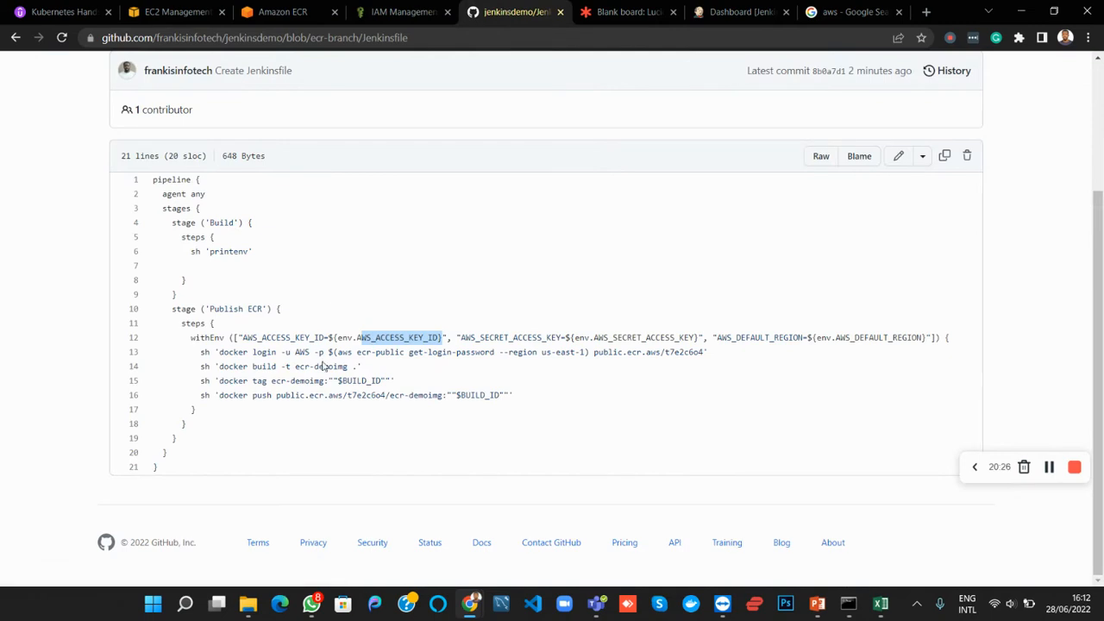
{"action": "left_click", "coordinate": [729, 14]}
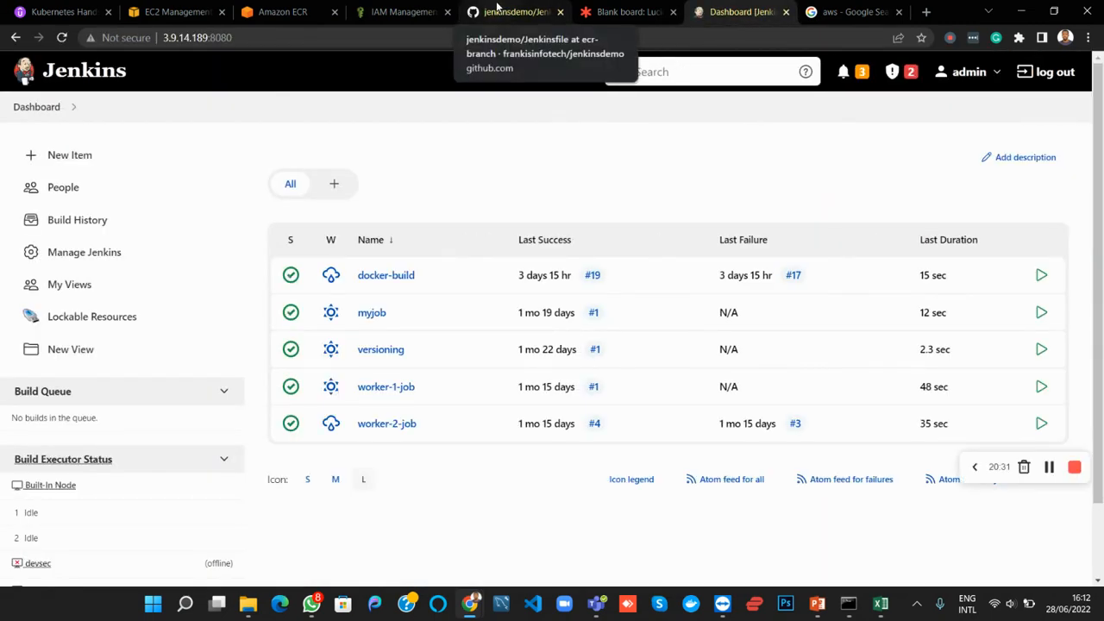
{"action": "left_click", "coordinate": [498, 9]}
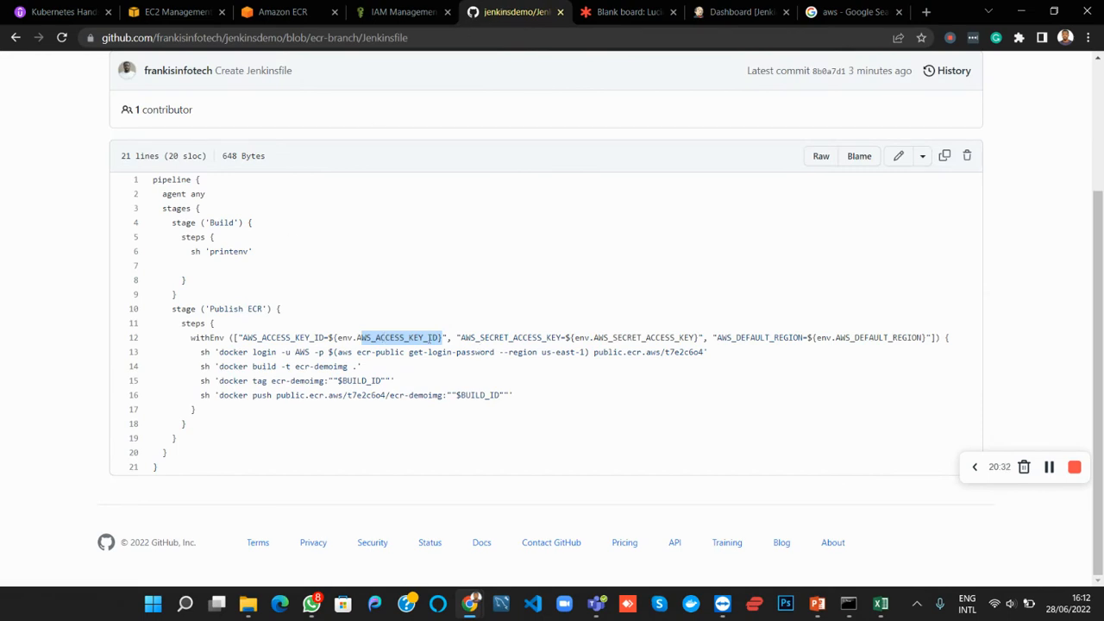
{"action": "left_click", "coordinate": [609, 13]}
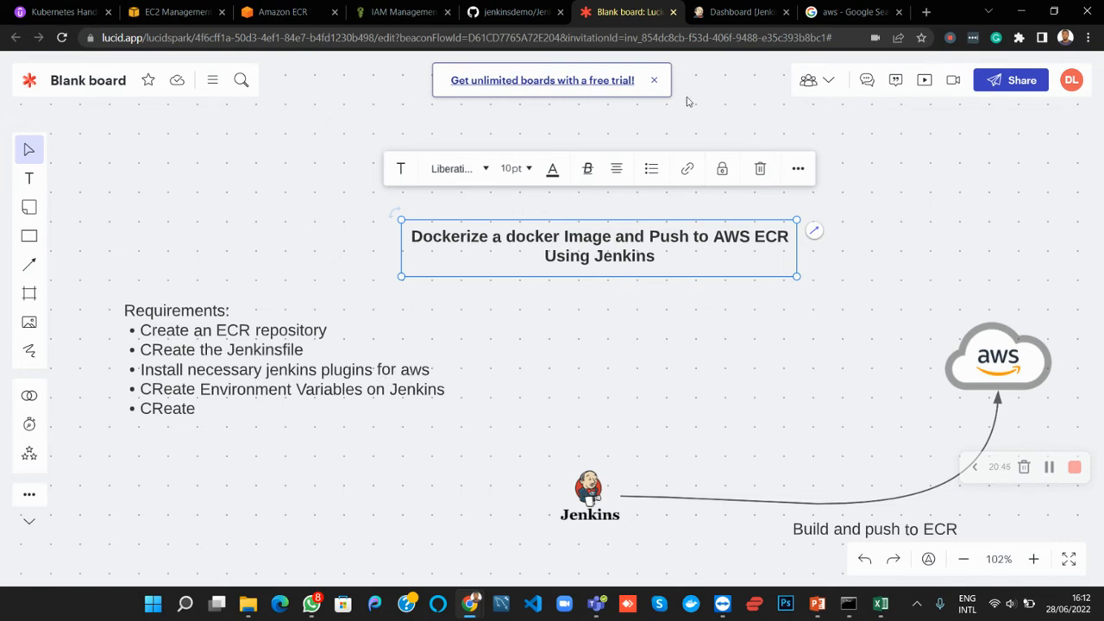
Switch to Jenkins and open the list of installed plugins in the Plugin Manager
{"action": "left_click", "coordinate": [728, 11]}
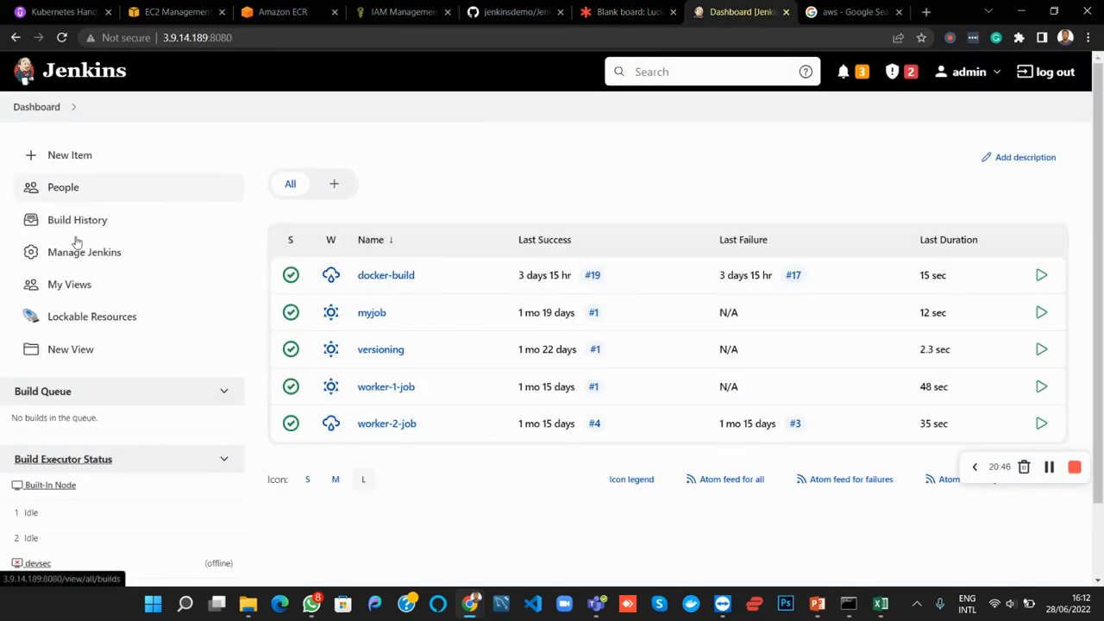
{"action": "left_click", "coordinate": [100, 261]}
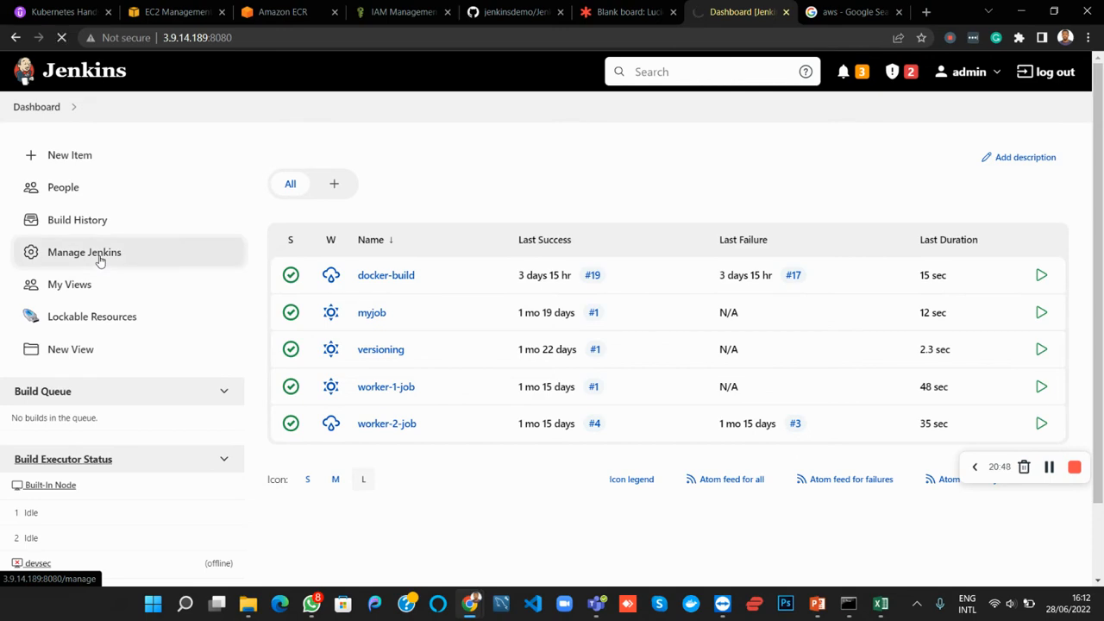
{"action": "scroll", "coordinate": [397, 371], "scroll_direction": "down", "scroll_amount": 9}
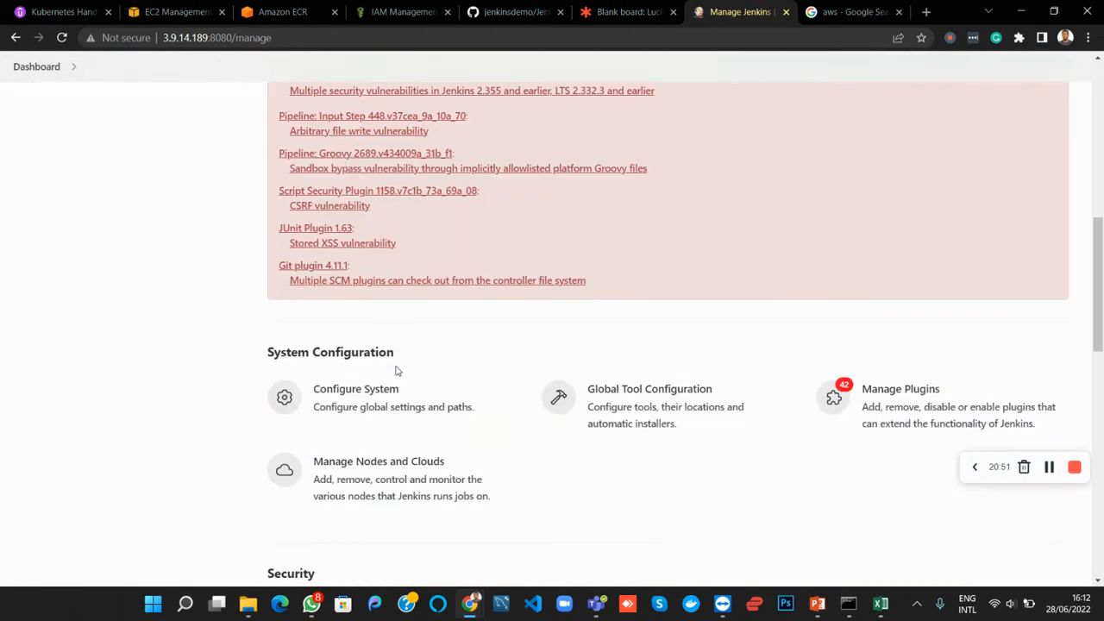
{"action": "scroll", "coordinate": [397, 371], "scroll_direction": "down", "scroll_amount": 1}
{"action": "left_click", "coordinate": [891, 316]}
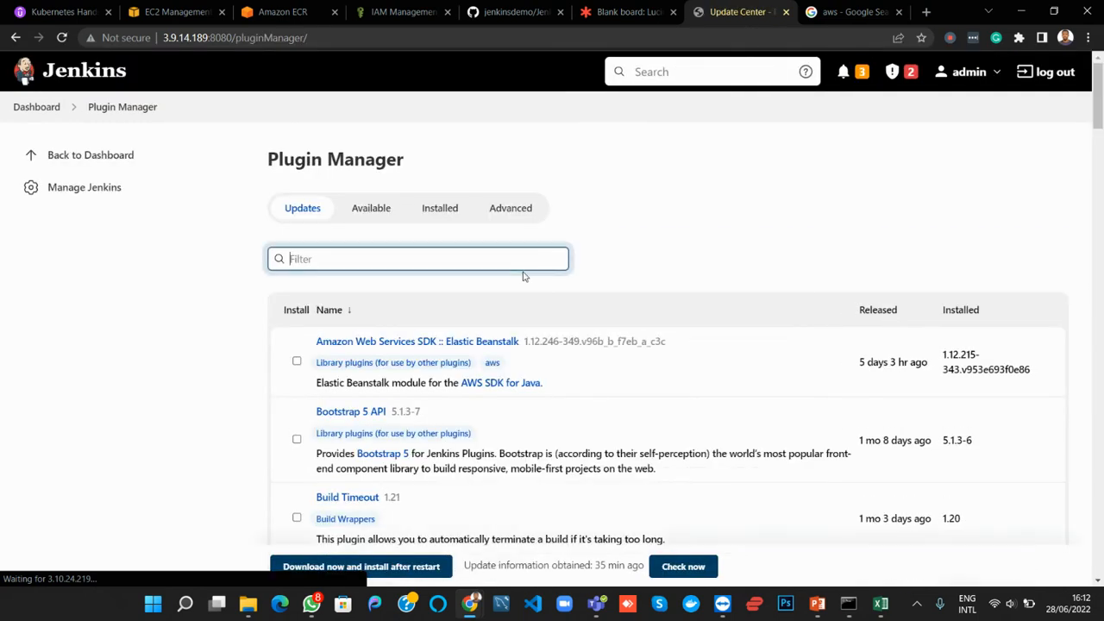
{"action": "left_click", "coordinate": [431, 210]}
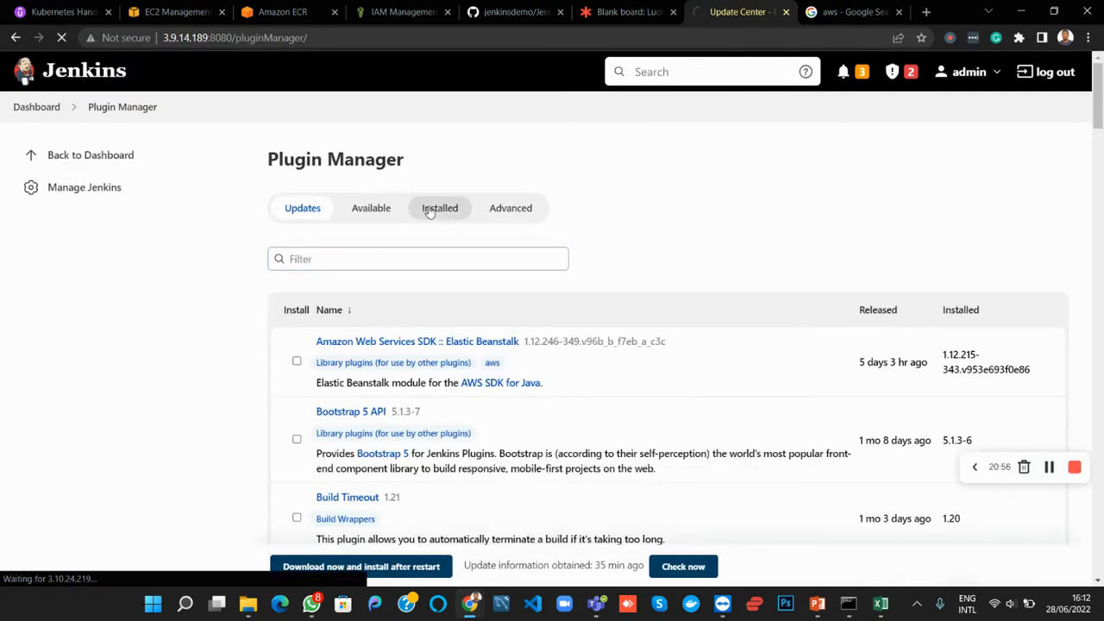
Filter the installed plugins by "pipe" and look through the matching entries
{"action": "left_click", "coordinate": [415, 262]}
{"action": "type", "text": "pipe"}
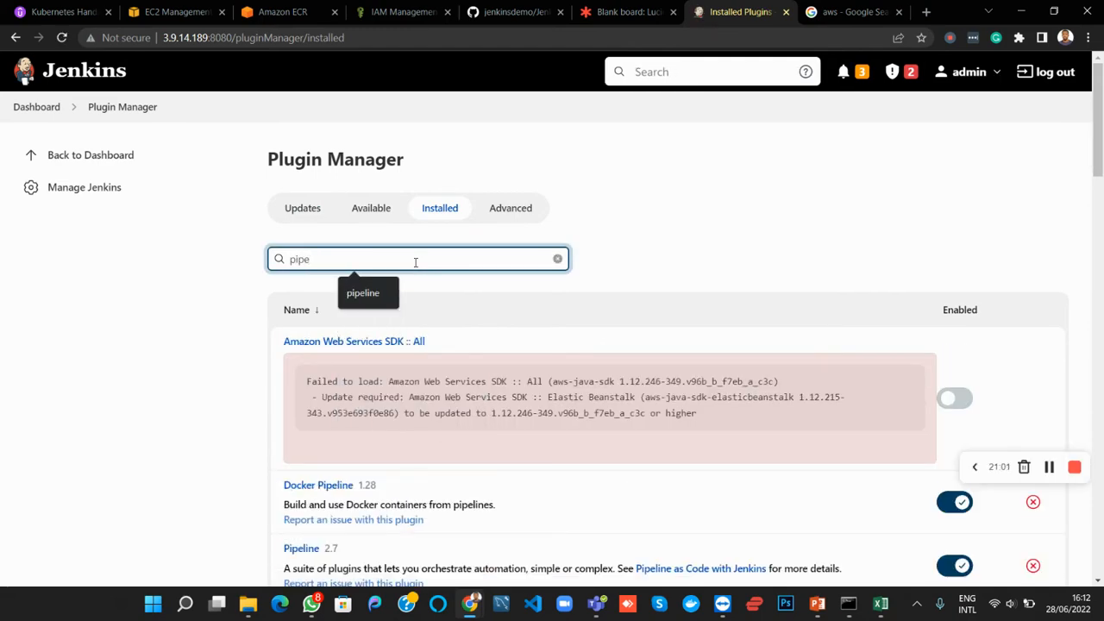
{"action": "scroll", "coordinate": [415, 262], "scroll_direction": "down", "scroll_amount": 2}
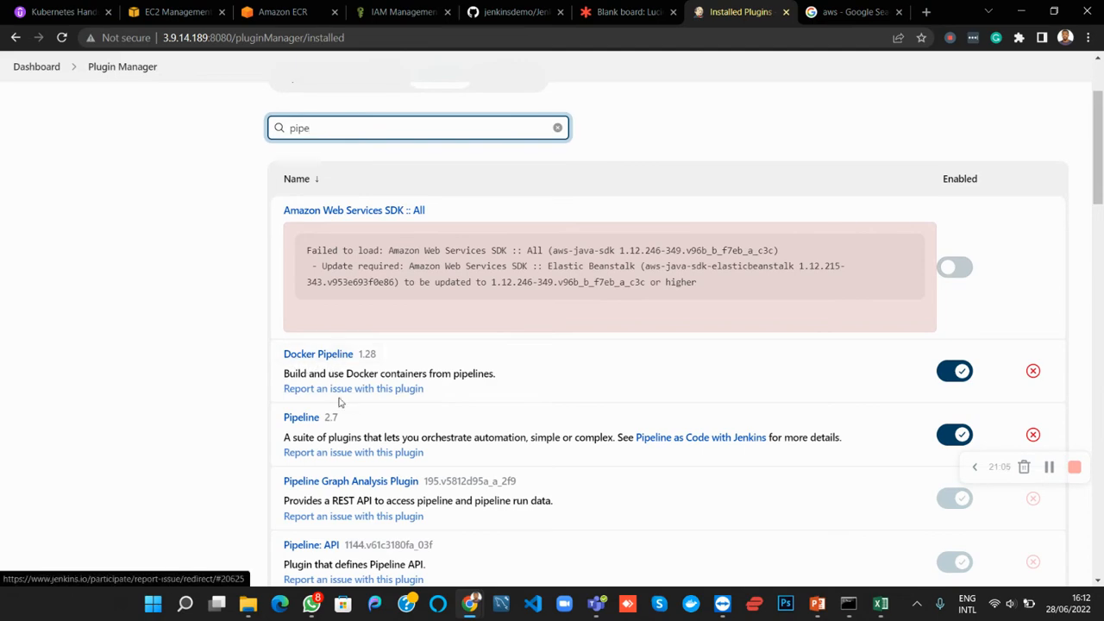
{"action": "scroll", "coordinate": [326, 454], "scroll_direction": "down", "scroll_amount": 1}
{"action": "scroll", "coordinate": [320, 457], "scroll_direction": "up", "scroll_amount": 3}
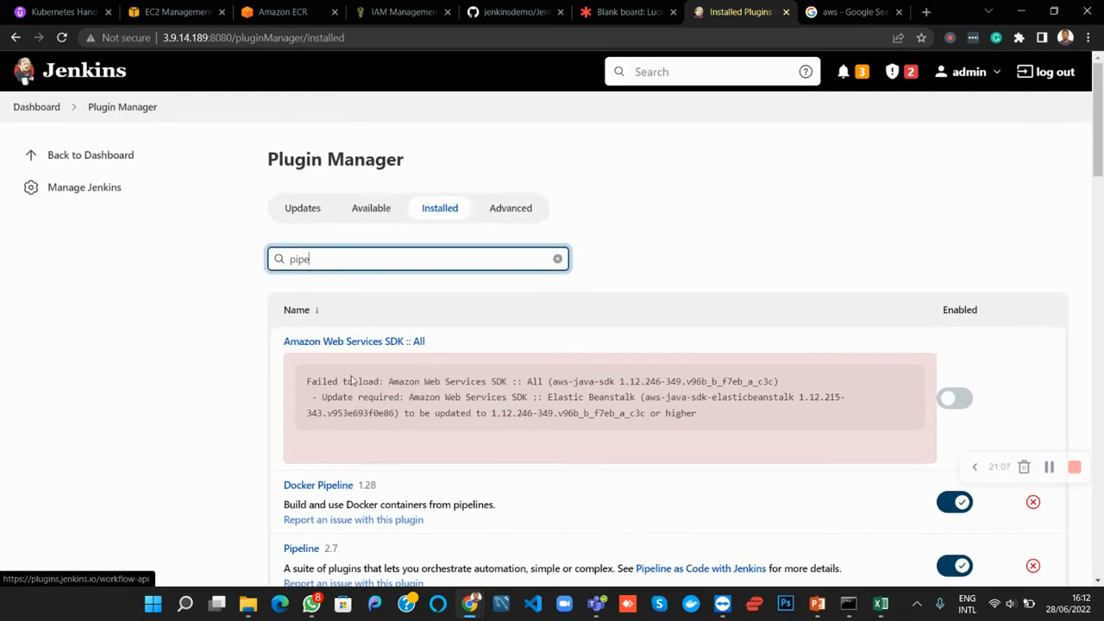
Replace the plugin filter with "aws" and look through the installed Amazon Web Services plugins
{"action": "double_click", "coordinate": [300, 259]}
{"action": "type", "text": "aws"}
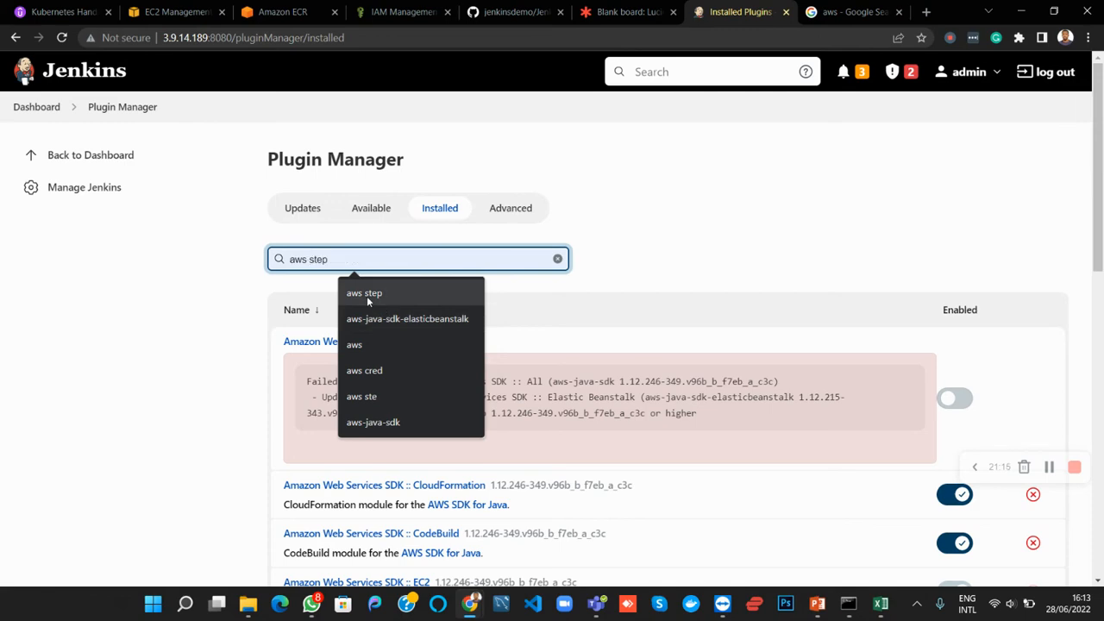
{"action": "left_click", "coordinate": [253, 335]}
{"action": "scroll", "coordinate": [250, 335], "scroll_direction": "down", "scroll_amount": 5}
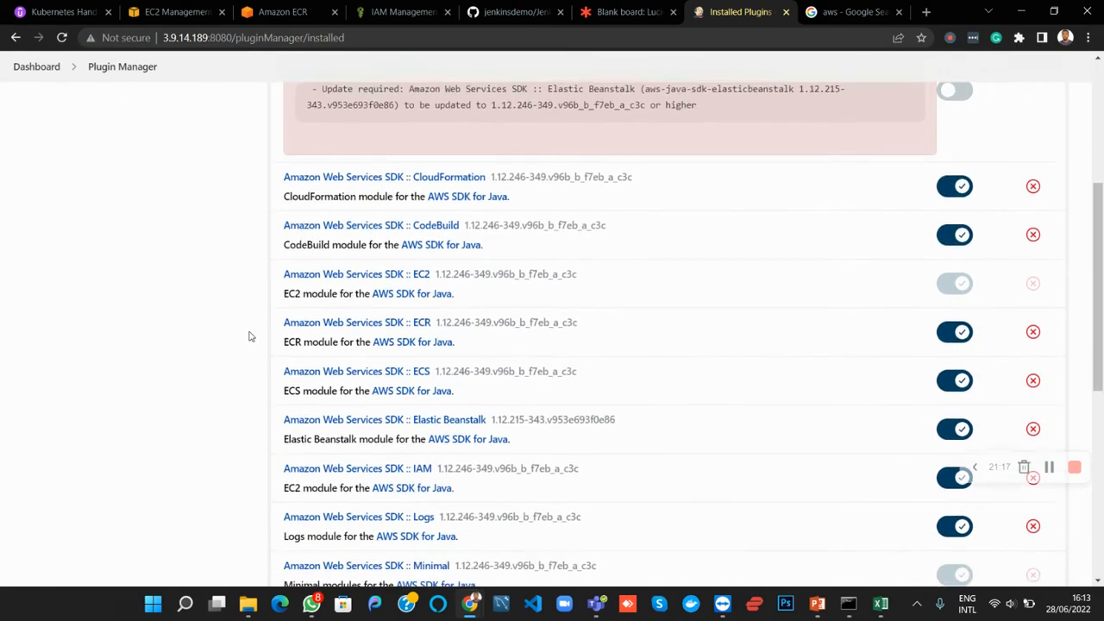
{"action": "scroll", "coordinate": [249, 336], "scroll_direction": "down", "scroll_amount": 1}
{"action": "scroll", "coordinate": [336, 256], "scroll_direction": "up", "scroll_amount": 6}
Narrow the installed plugins filter to "aws pipe" and check the matching plugins
{"action": "left_click", "coordinate": [338, 207]}
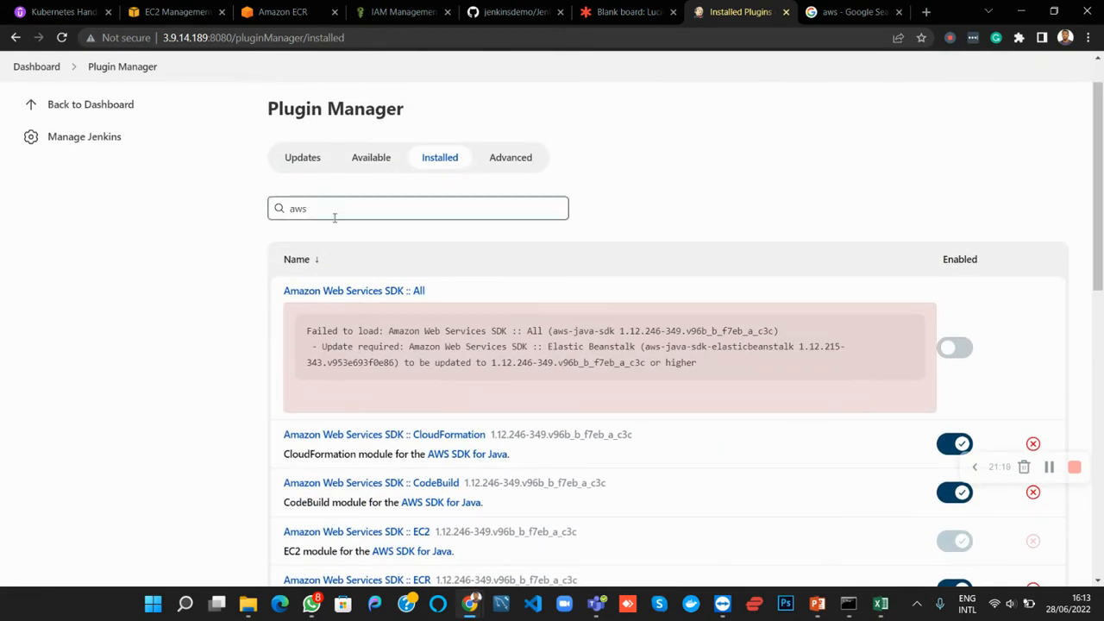
{"action": "type", "text": "piple"}
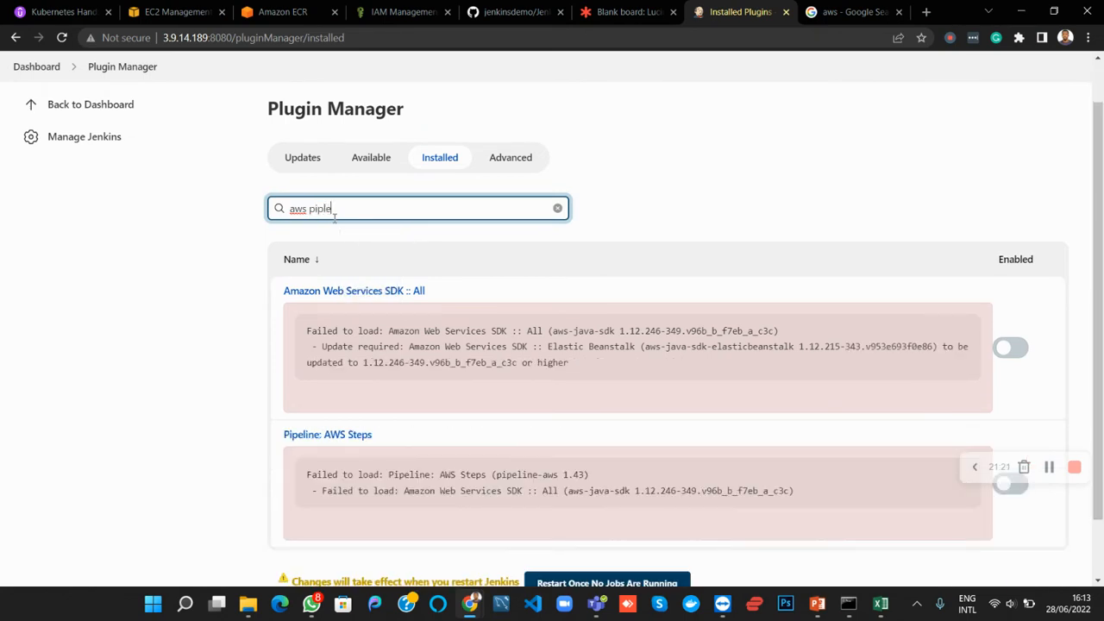
{"action": "scroll", "coordinate": [353, 326], "scroll_direction": "down", "scroll_amount": 1}
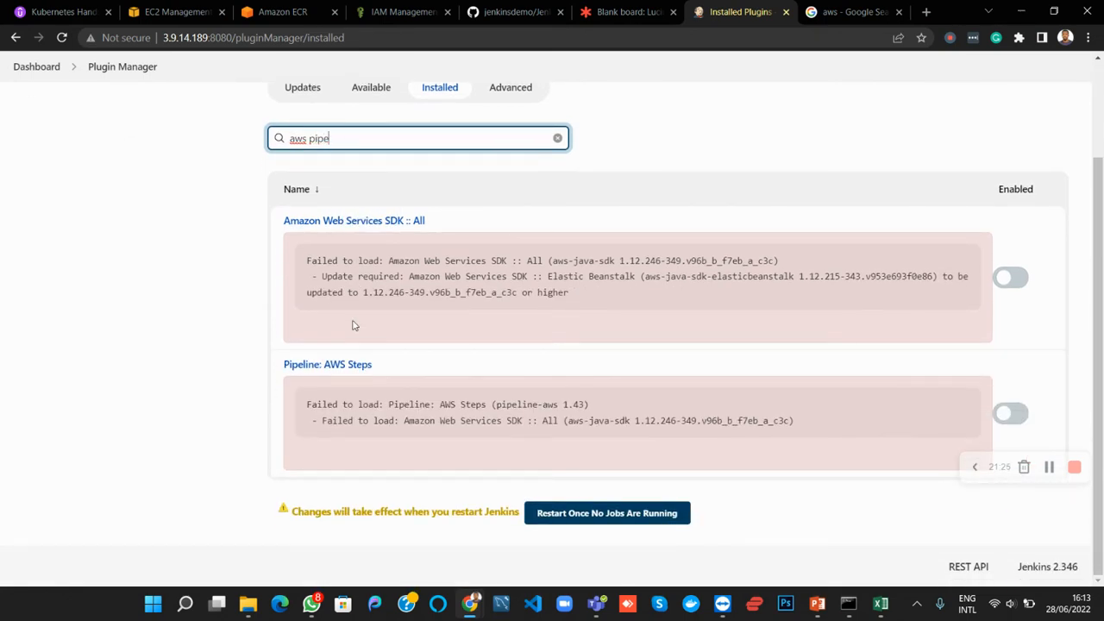
{"action": "scroll", "coordinate": [353, 325], "scroll_direction": "up", "scroll_amount": 1}
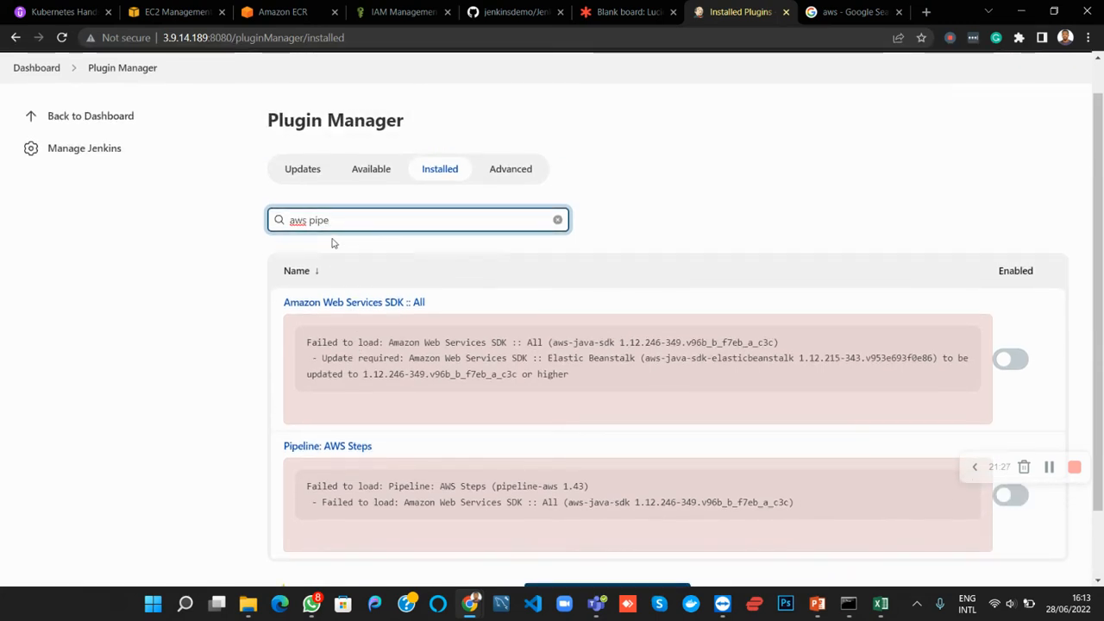
Clear the filter and search the installed plugins for "aws step"
{"action": "key", "text": "BackSpace"}
{"action": "key", "text": "BackSpace"}
{"action": "key", "text": "BackSpace"}
{"action": "key", "text": "BackSpace"}
{"action": "key", "text": "BackSpace"}
{"action": "key", "text": "BackSpace"}
{"action": "key", "text": "BackSpace"}
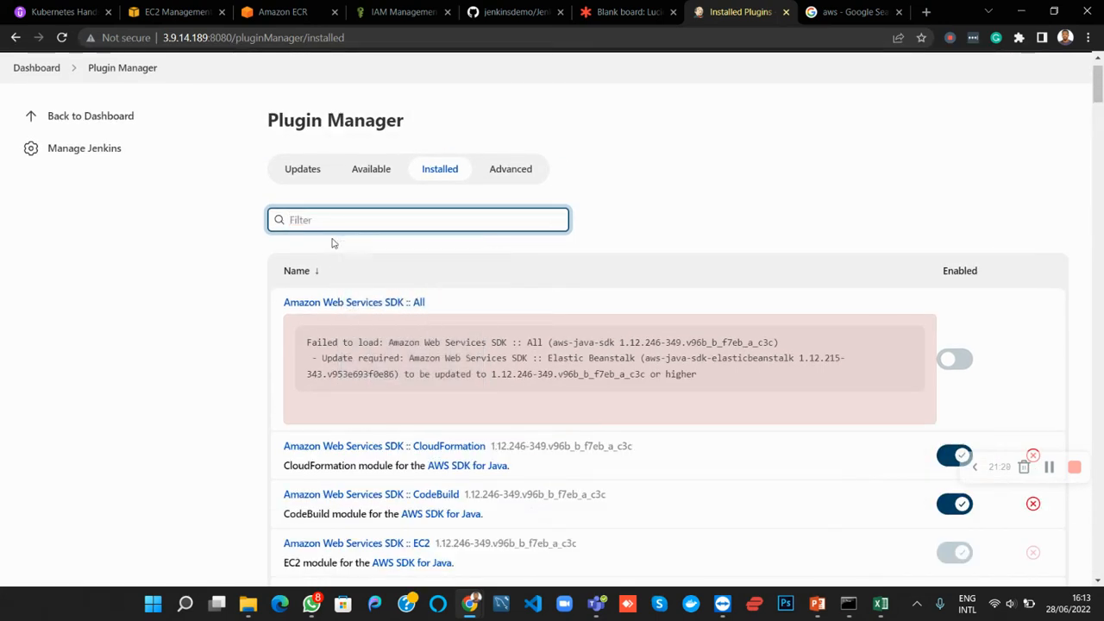
{"action": "type", "text": "aws step"}
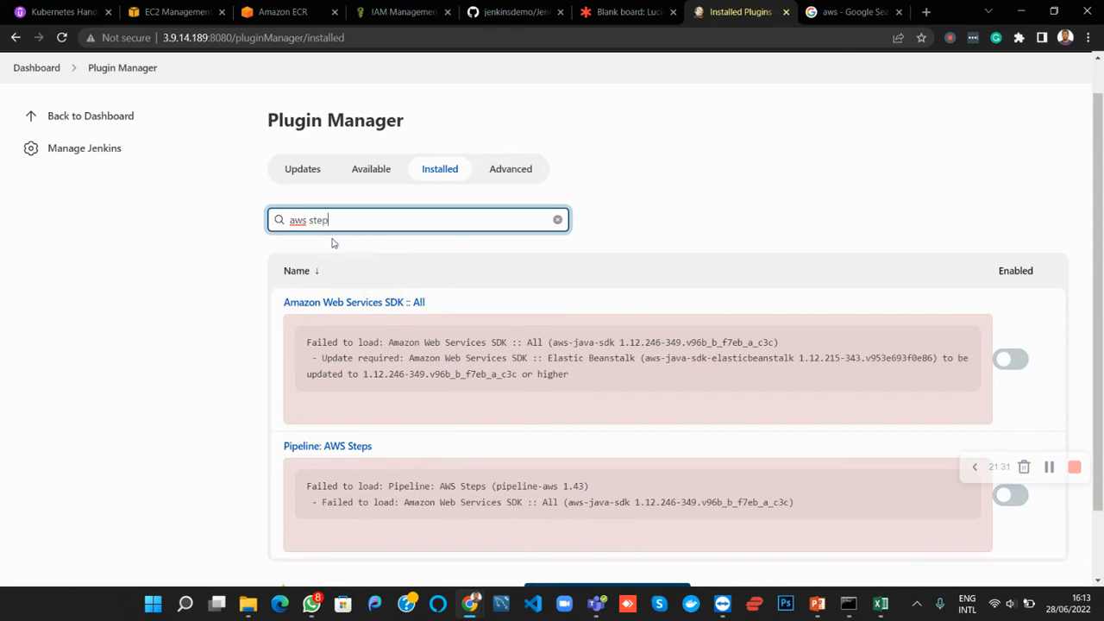
{"action": "scroll", "coordinate": [364, 371], "scroll_direction": "down", "scroll_amount": 1}
{"action": "scroll", "coordinate": [365, 370], "scroll_direction": "up", "scroll_amount": 2}
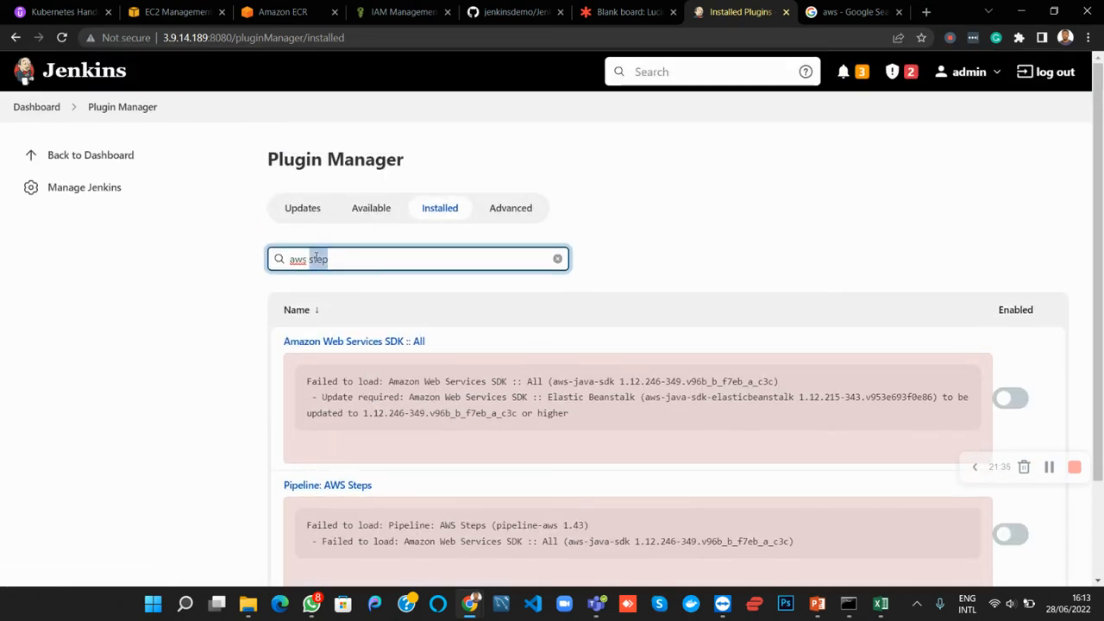
Filter the installed plugins by "pipeline" and examine which Pipeline plugins are installed and enabled, including Docker Pipeline and Pipeline: AWS Steps
{"action": "key", "text": "BackSpace"}
{"action": "key", "text": "BackSpace"}
{"action": "key", "text": "BackSpace"}
{"action": "key", "text": "BackSpace"}
{"action": "key", "text": "BackSpace"}
{"action": "key", "text": "BackSpace"}
{"action": "key", "text": "BackSpace"}
{"action": "key", "text": "BackSpace"}
{"action": "type", "text": "pipeline"}
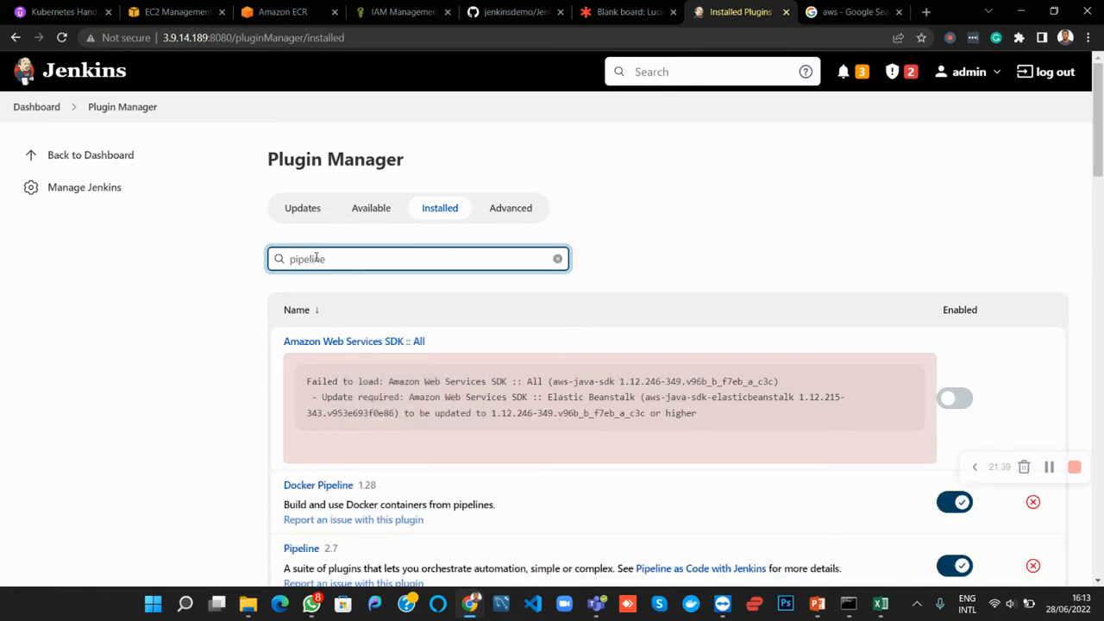
{"action": "scroll", "coordinate": [317, 259], "scroll_direction": "down", "scroll_amount": 4}
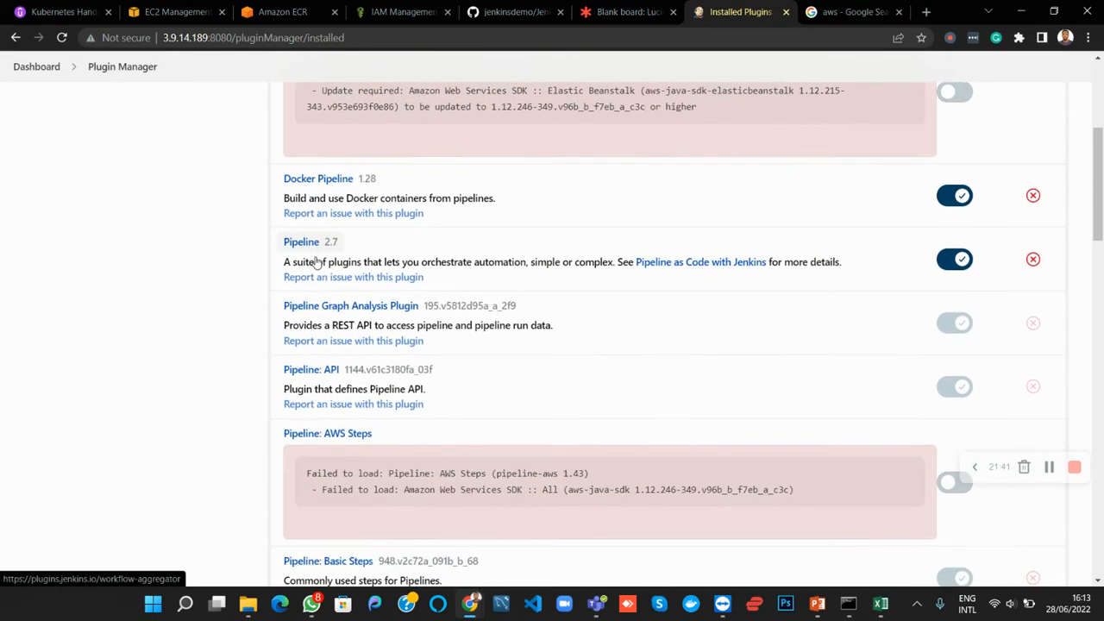
{"action": "scroll", "coordinate": [316, 262], "scroll_direction": "down", "scroll_amount": 3}
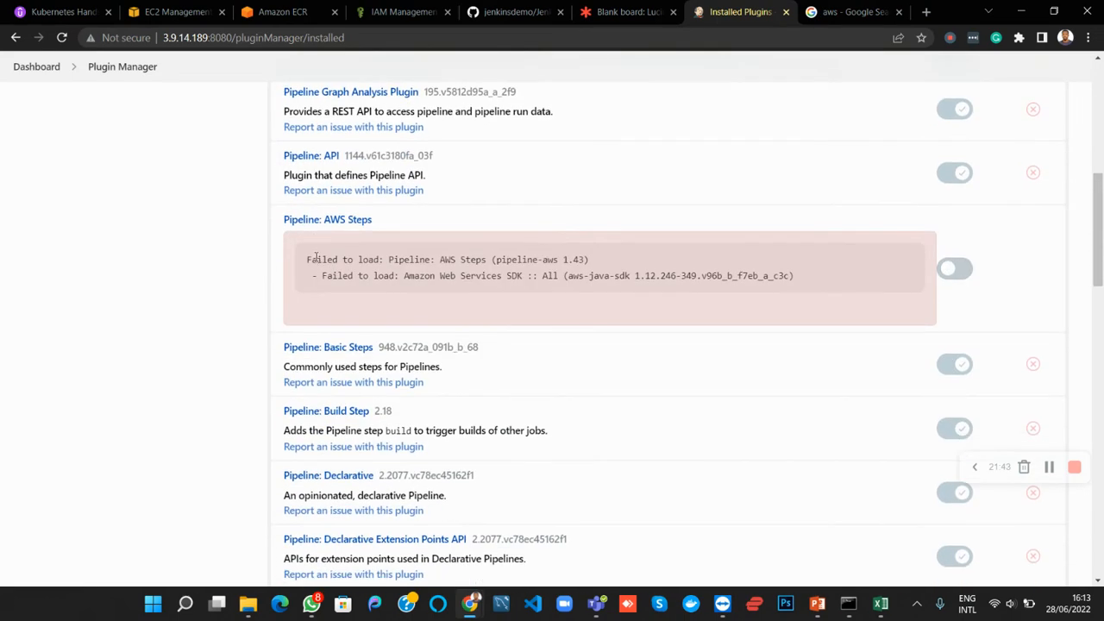
{"action": "scroll", "coordinate": [317, 259], "scroll_direction": "down", "scroll_amount": 3}
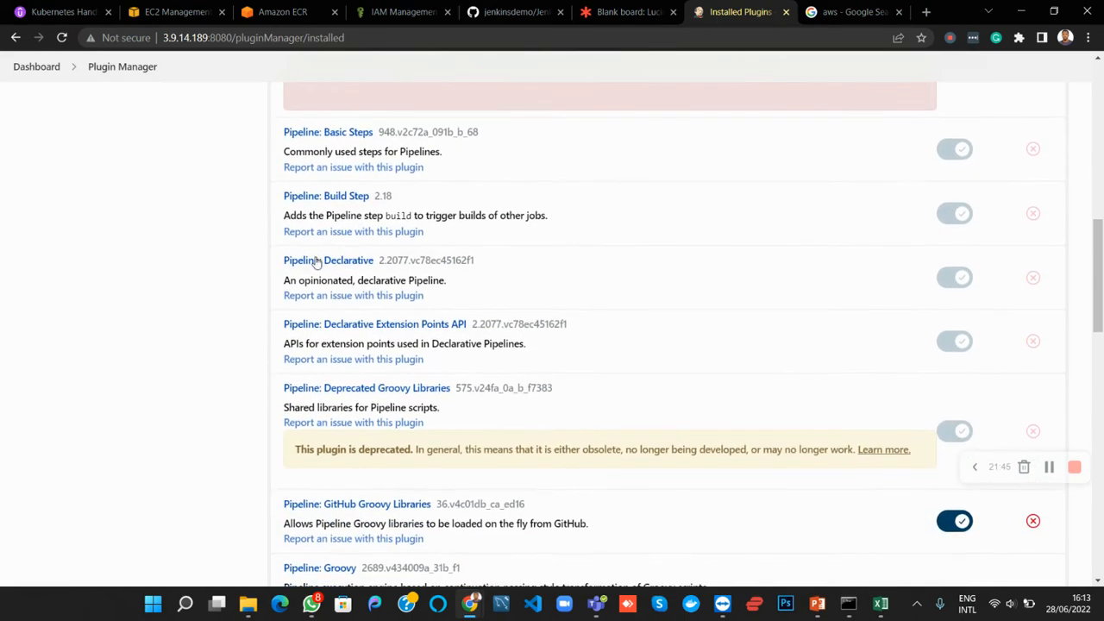
{"action": "scroll", "coordinate": [317, 261], "scroll_direction": "down", "scroll_amount": 5}
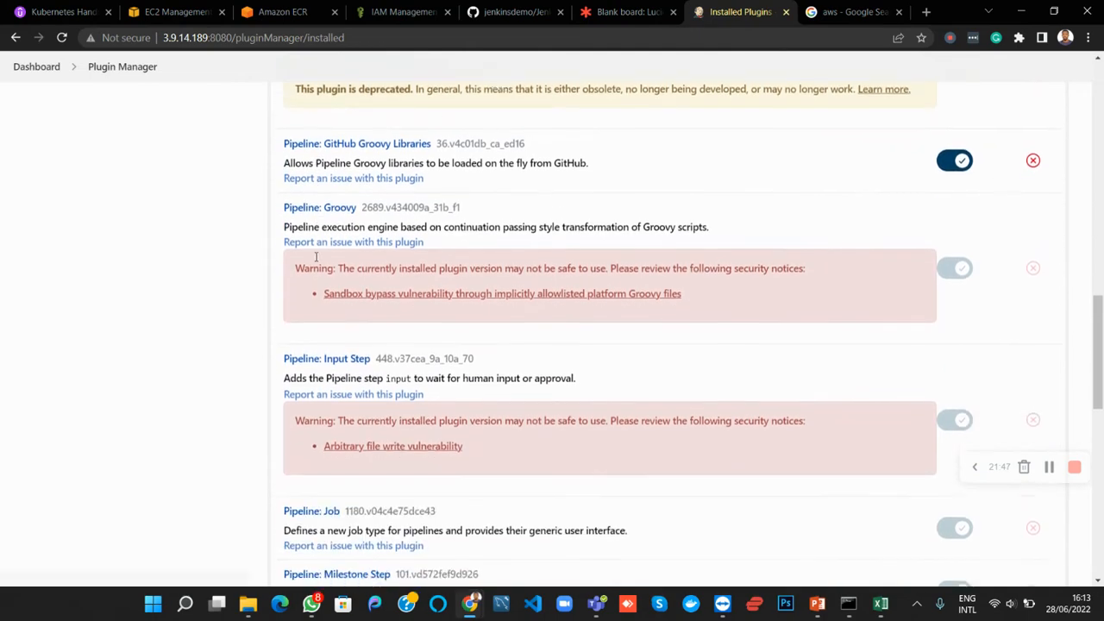
{"action": "scroll", "coordinate": [316, 259], "scroll_direction": "down", "scroll_amount": 5}
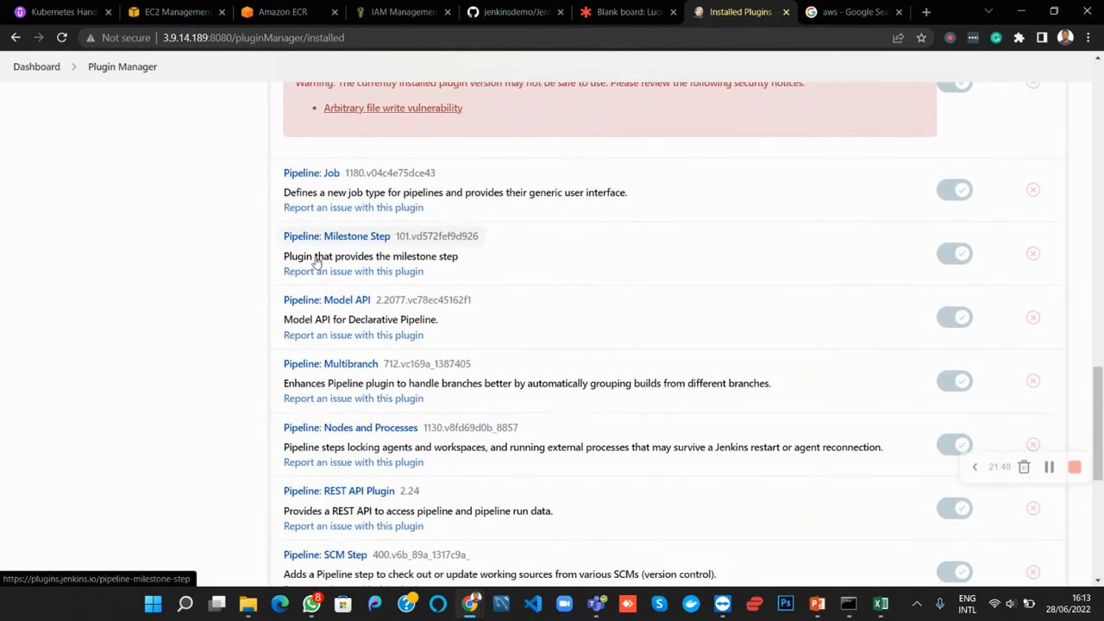
{"action": "scroll", "coordinate": [316, 264], "scroll_direction": "up", "scroll_amount": 10}
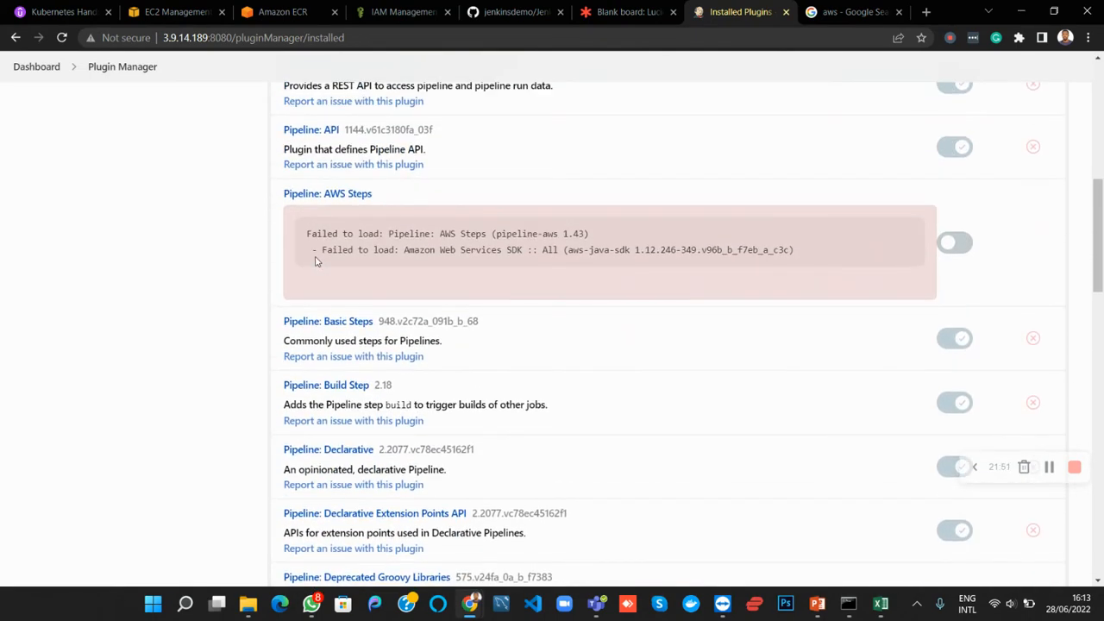
{"action": "scroll", "coordinate": [316, 261], "scroll_direction": "up", "scroll_amount": 3}
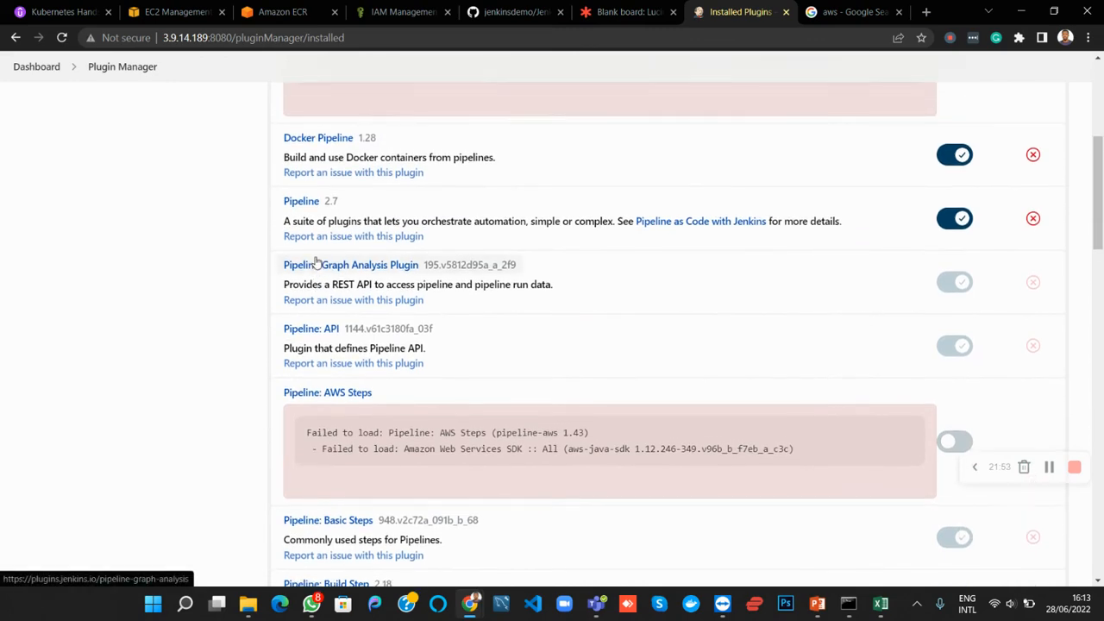
{"action": "scroll", "coordinate": [317, 263], "scroll_direction": "up", "scroll_amount": 2}
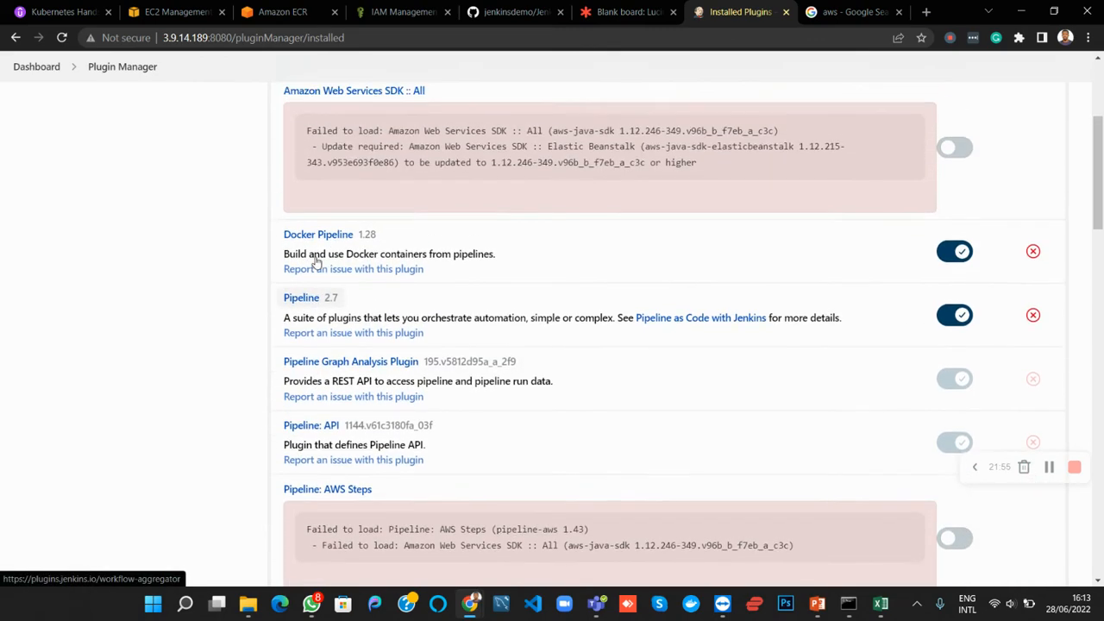
{"action": "scroll", "coordinate": [316, 263], "scroll_direction": "up", "scroll_amount": 1}
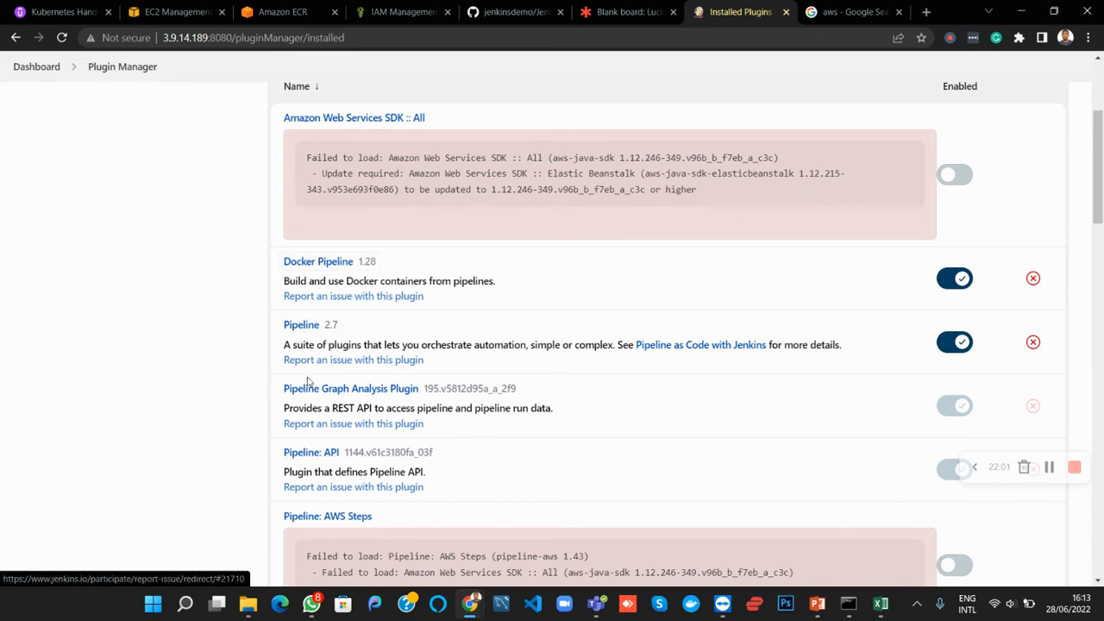
{"action": "scroll", "coordinate": [311, 345], "scroll_direction": "up", "scroll_amount": 3}
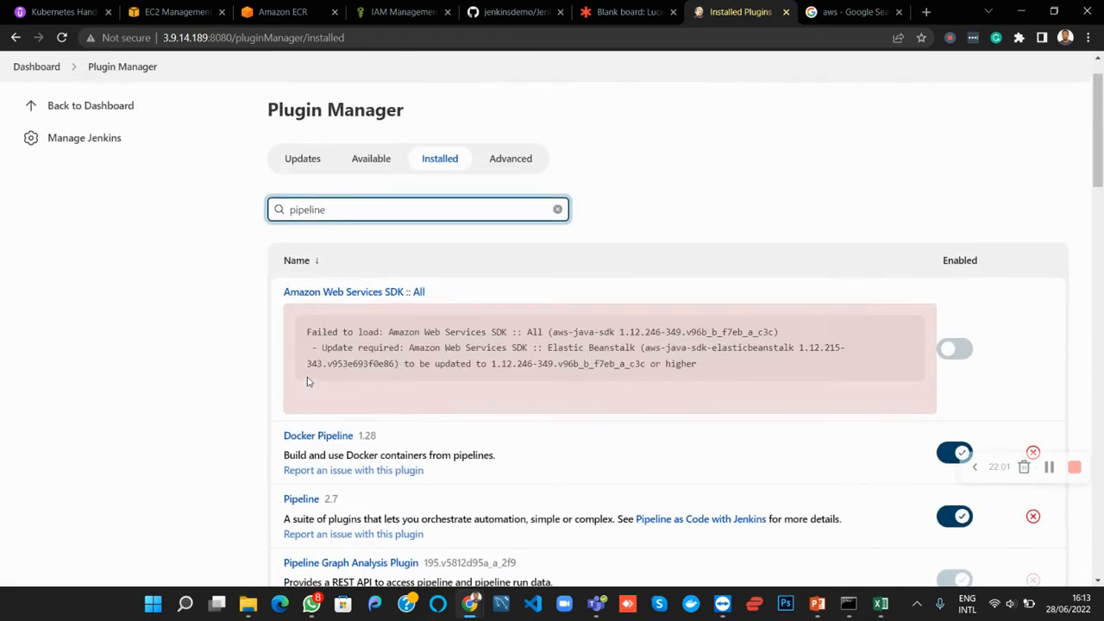
{"action": "left_click", "coordinate": [1051, 477]}
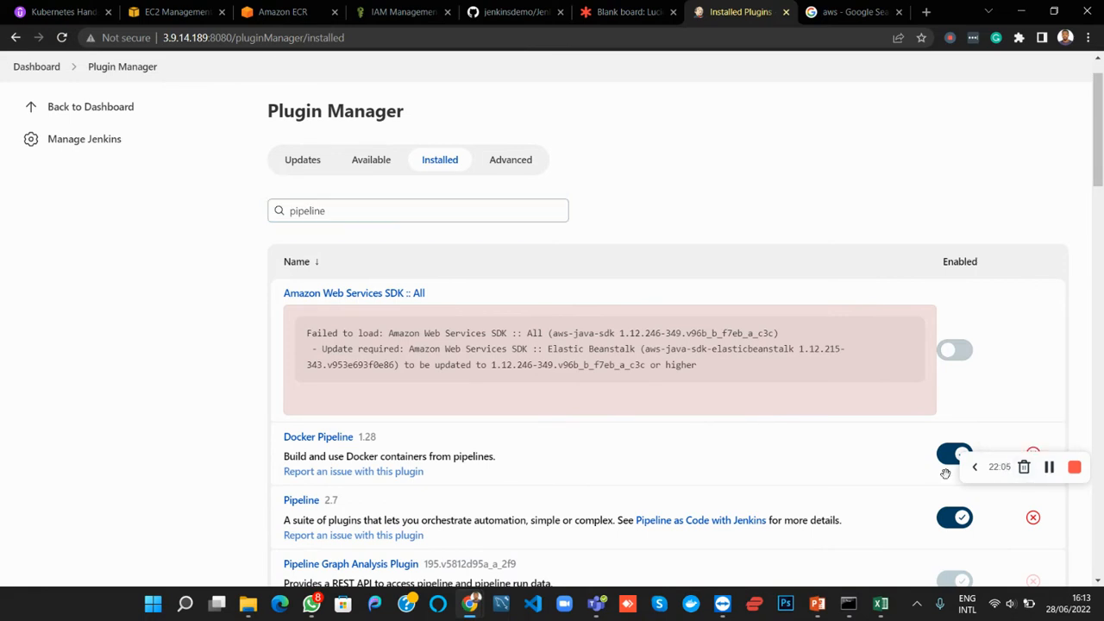
{"action": "scroll", "coordinate": [772, 207], "scroll_direction": "down", "scroll_amount": 2}
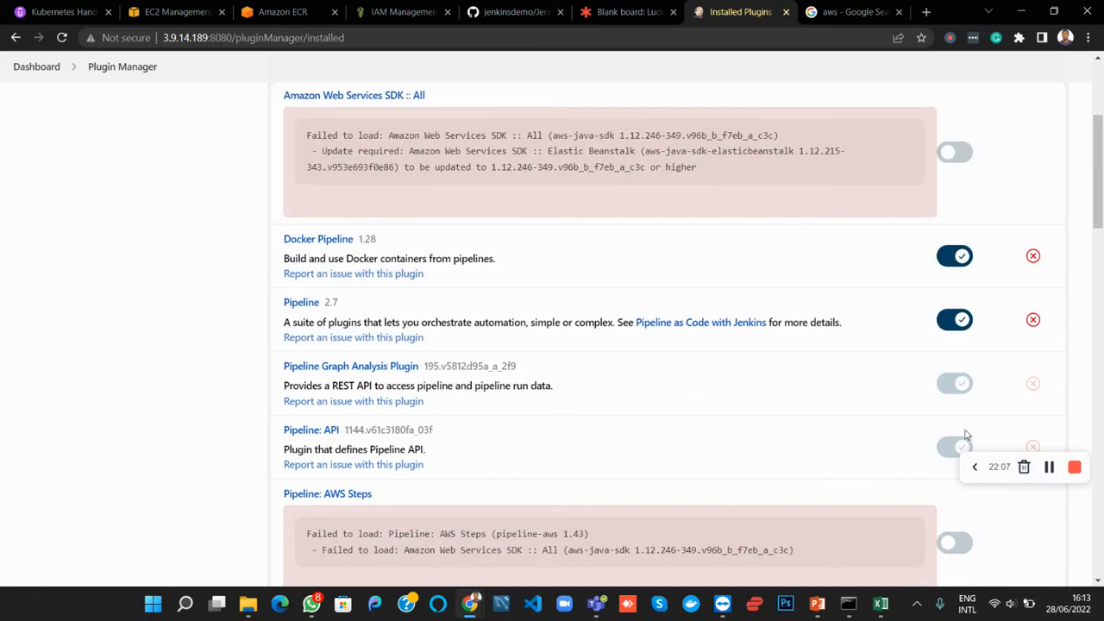
{"action": "left_click", "coordinate": [1051, 468]}
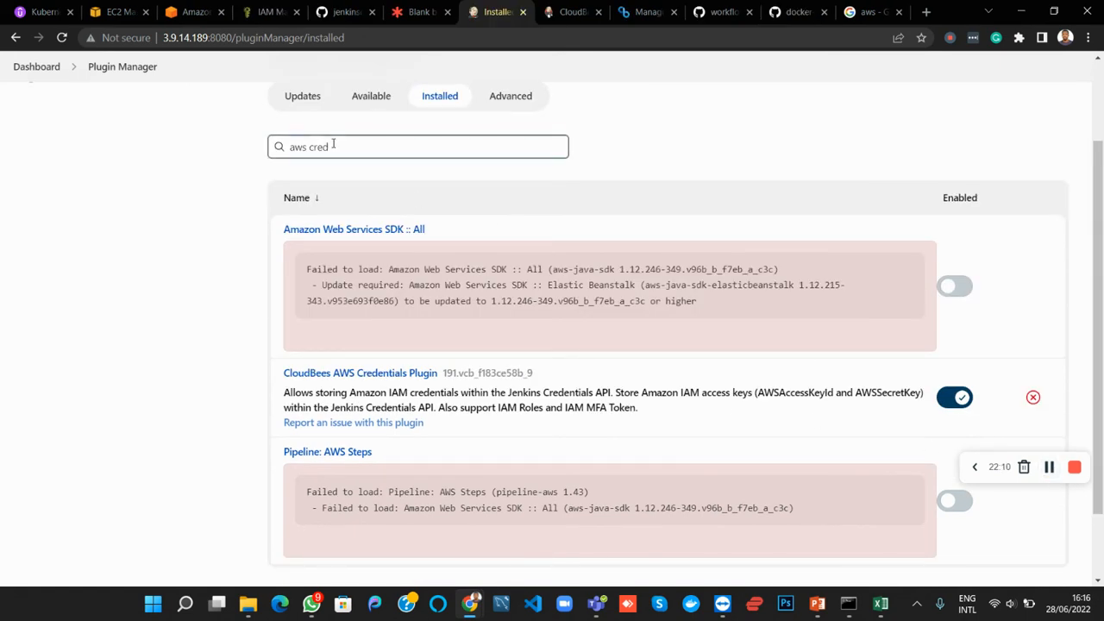
Filter the installed plugins by "aws credenti" and read the CloudBees AWS Credentials Plugin's description of the access keys it stores
{"action": "left_click_drag", "start_coordinate": [336, 143], "coordinate": [291, 147]}
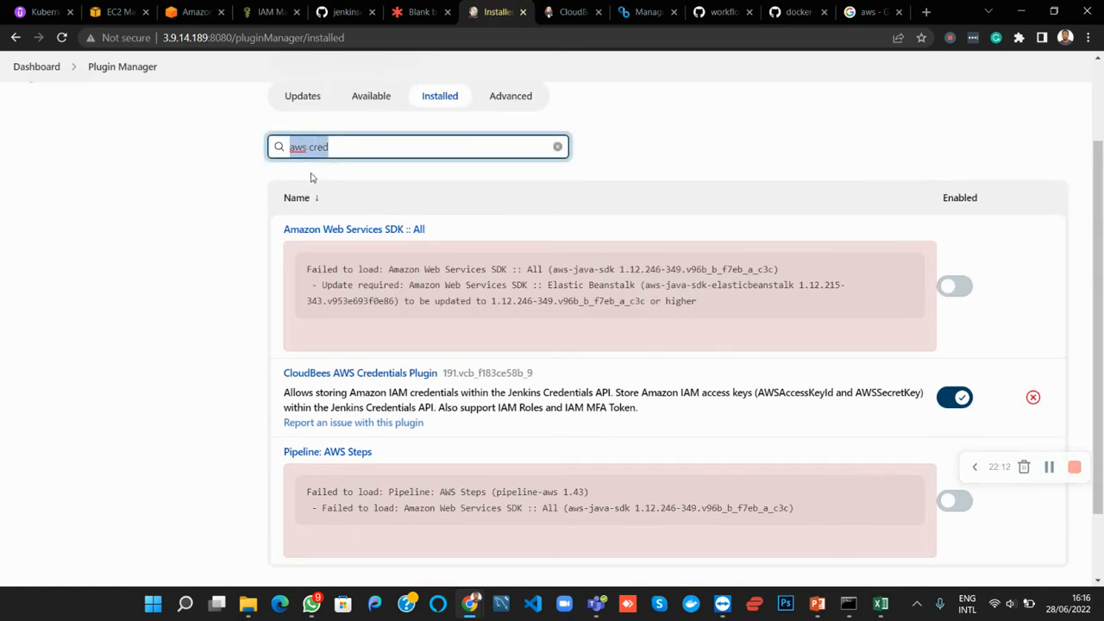
{"action": "type", "text": "aws credenti"}
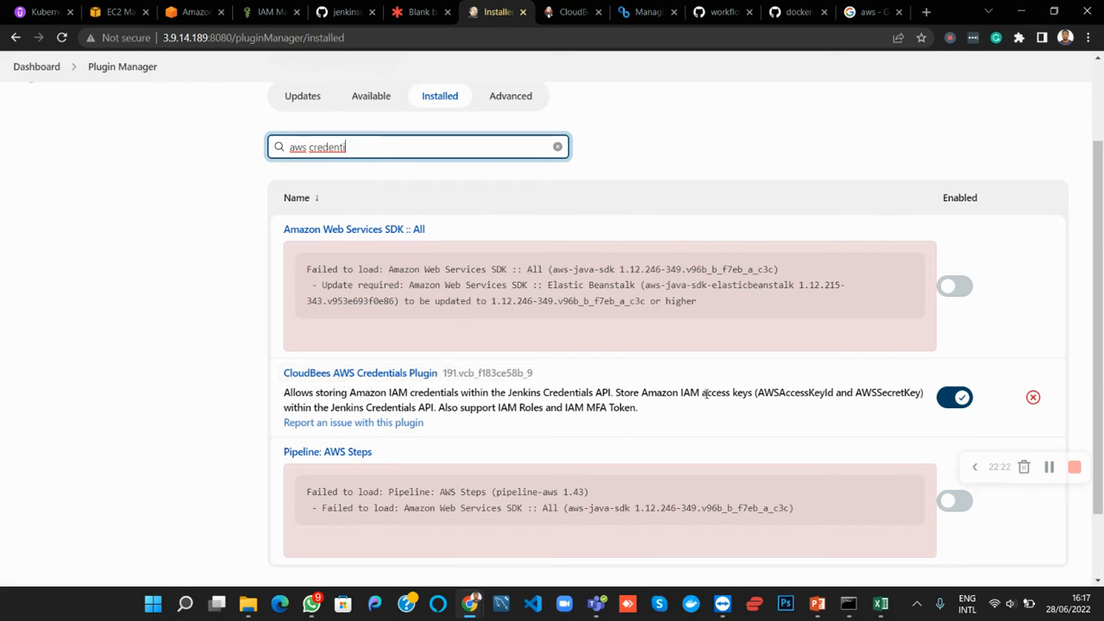
{"action": "left_click_drag", "start_coordinate": [704, 393], "coordinate": [916, 404]}
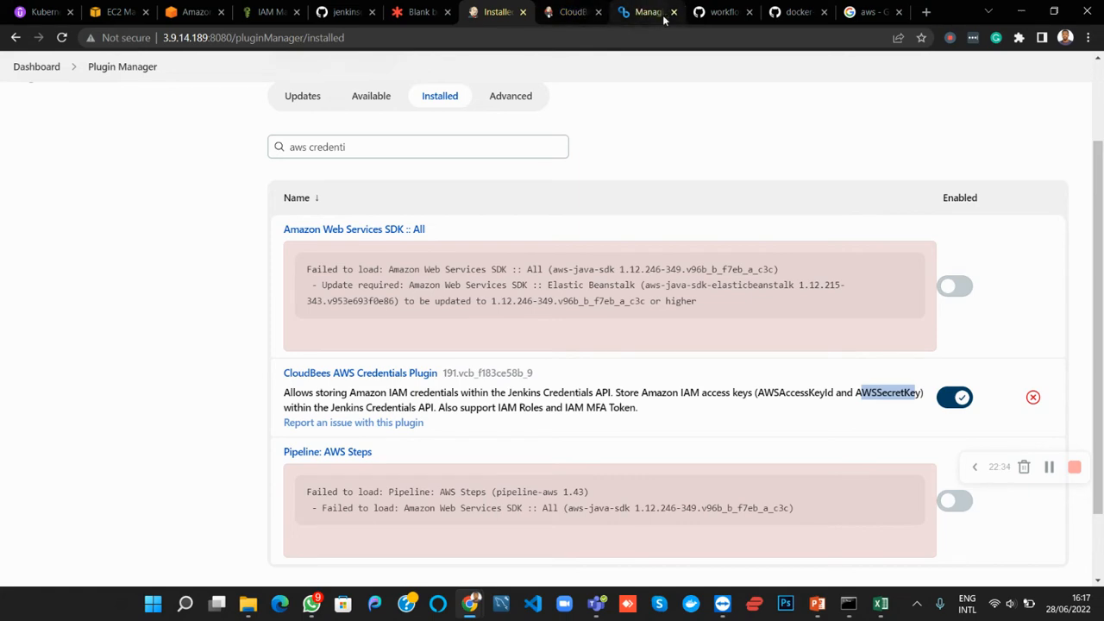
Close the two unneeded GitHub pages, the workflow-aggregator-plugin README and the docker one
{"action": "left_click", "coordinate": [719, 17]}
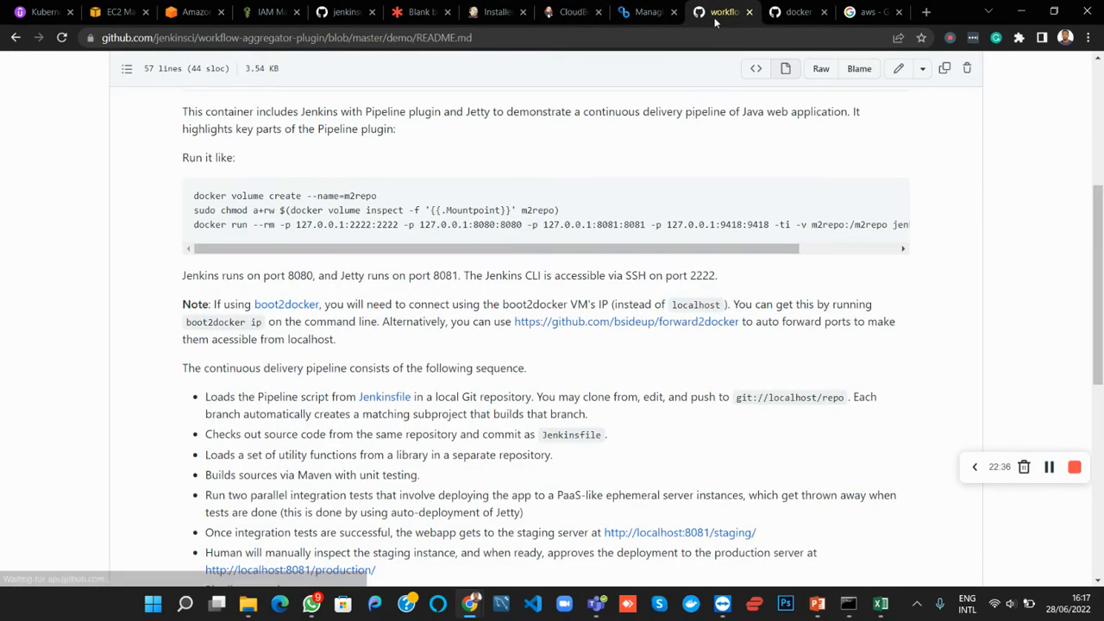
{"action": "left_click", "coordinate": [749, 13]}
{"action": "left_click", "coordinate": [750, 12]}
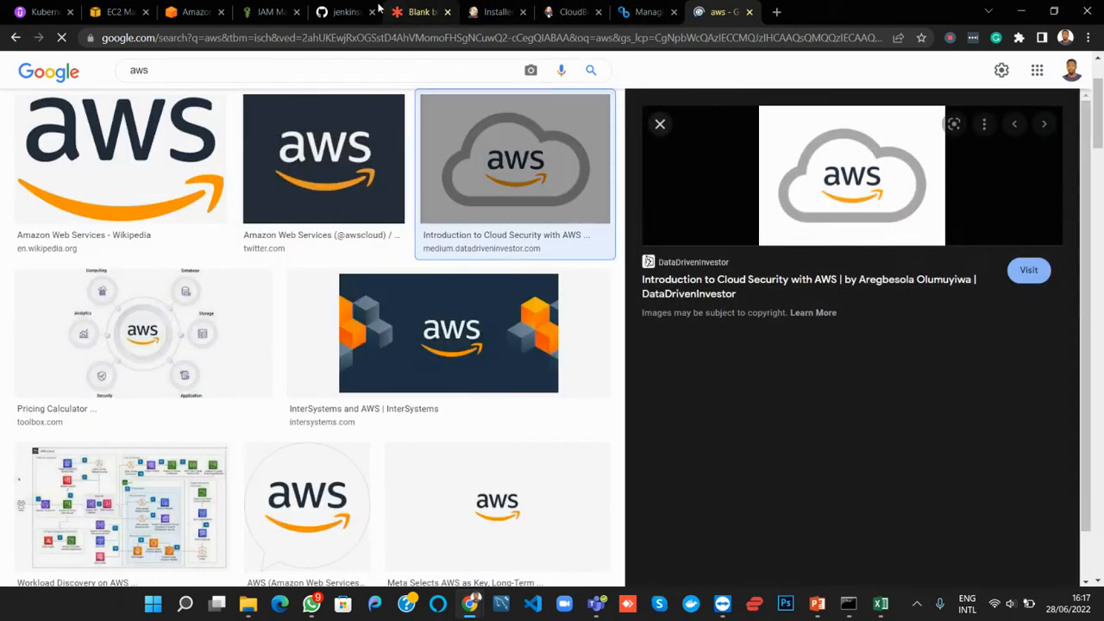
Check the withEnv line in the ecr-branch Jenkinsfile against the CloudBees AWS Credentials Plugin in the installed plugins list
{"action": "left_click", "coordinate": [346, 12]}
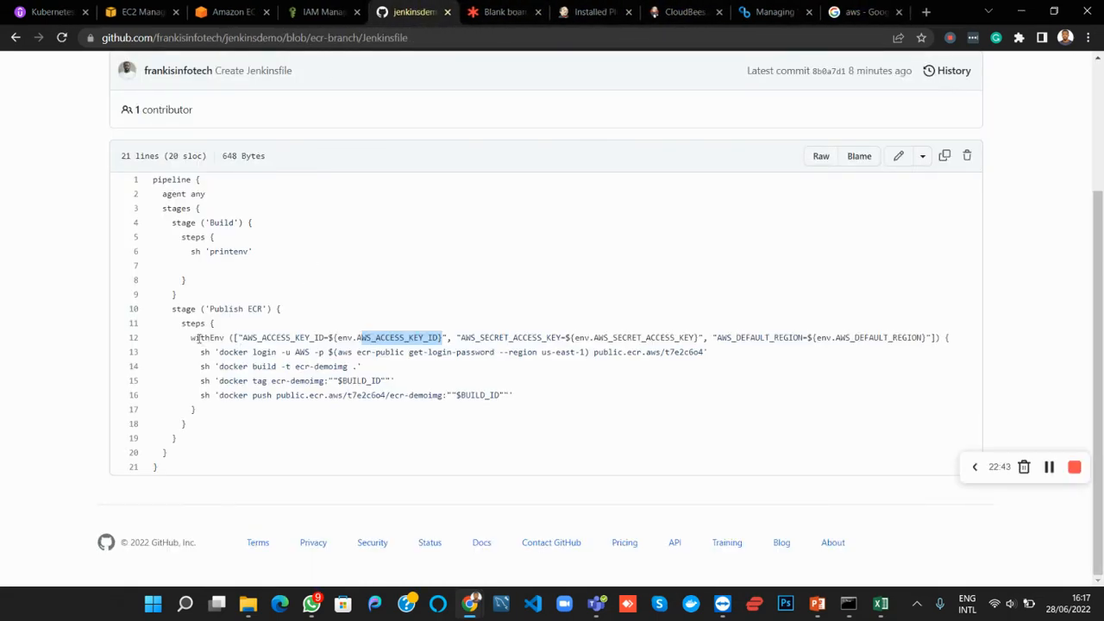
{"action": "left_click_drag", "start_coordinate": [197, 338], "coordinate": [212, 338]}
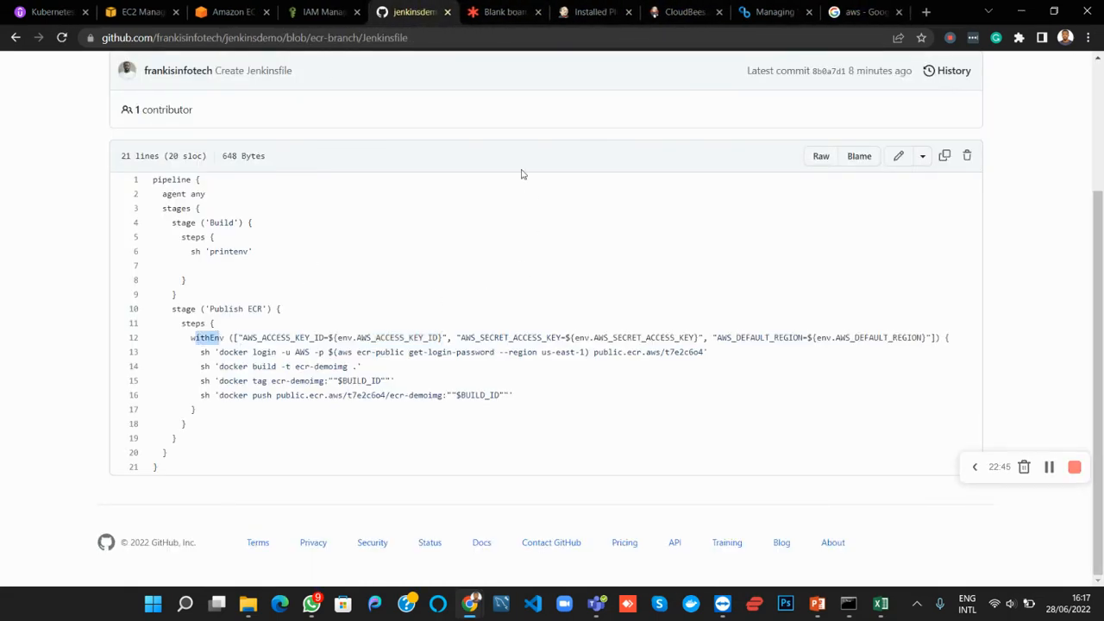
{"action": "left_click", "coordinate": [581, 17]}
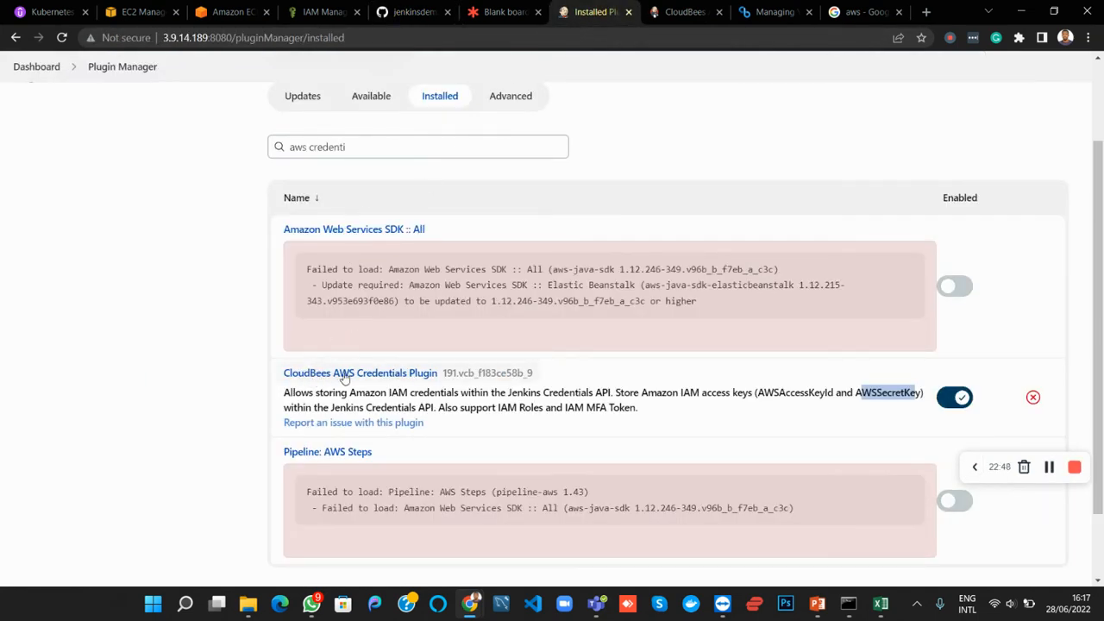
{"action": "scroll", "coordinate": [435, 318], "scroll_direction": "up", "scroll_amount": 2}
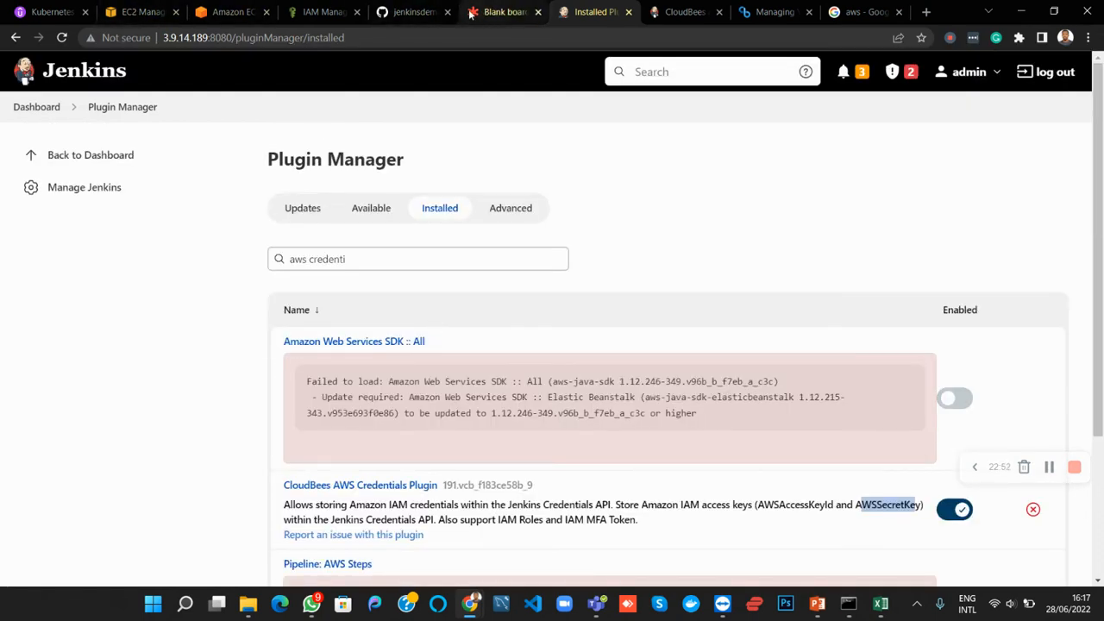
On the Lucidspark board, extend the Jenkins plugins requirement with "- plugin= aws Credentials" and highlight the environment variables requirement
{"action": "left_click", "coordinate": [505, 12]}
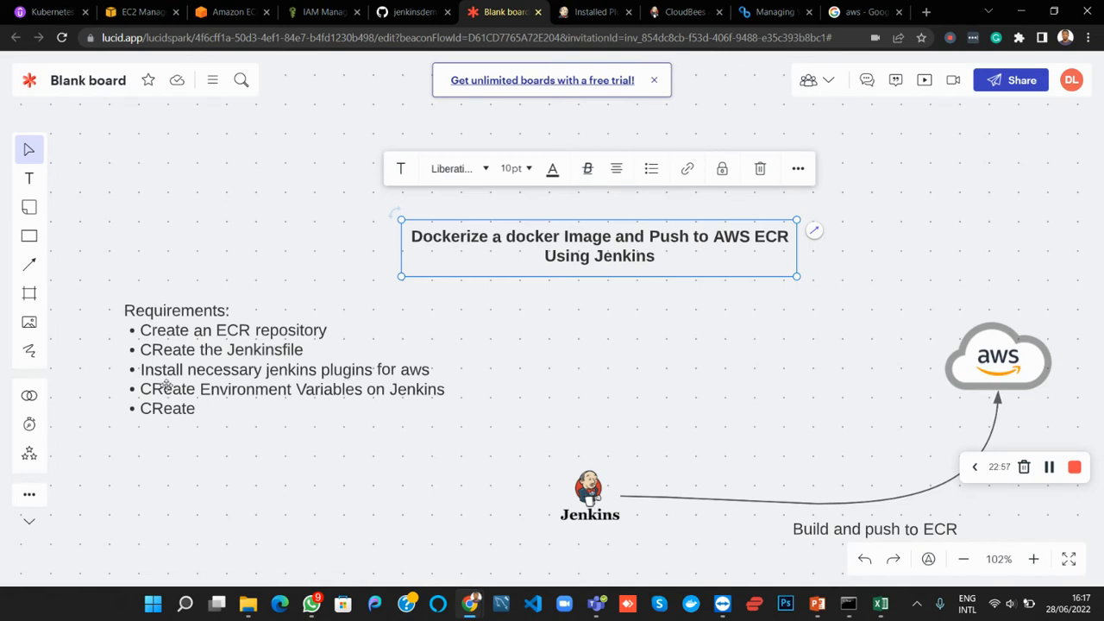
{"action": "left_click", "coordinate": [427, 370]}
{"action": "double_click", "coordinate": [428, 372]}
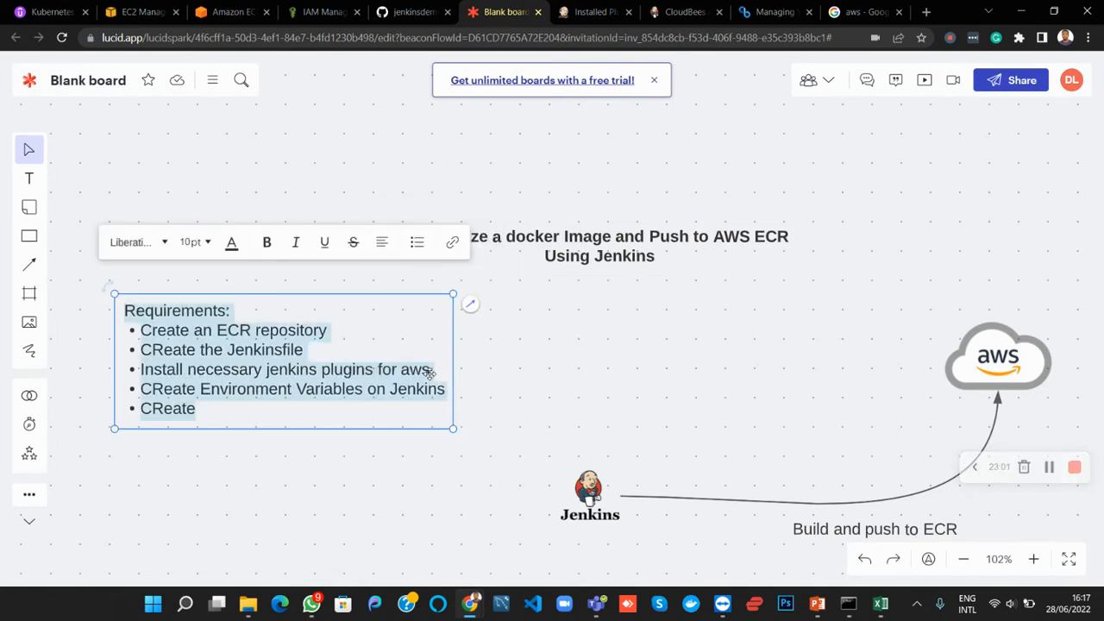
{"action": "left_click", "coordinate": [430, 372]}
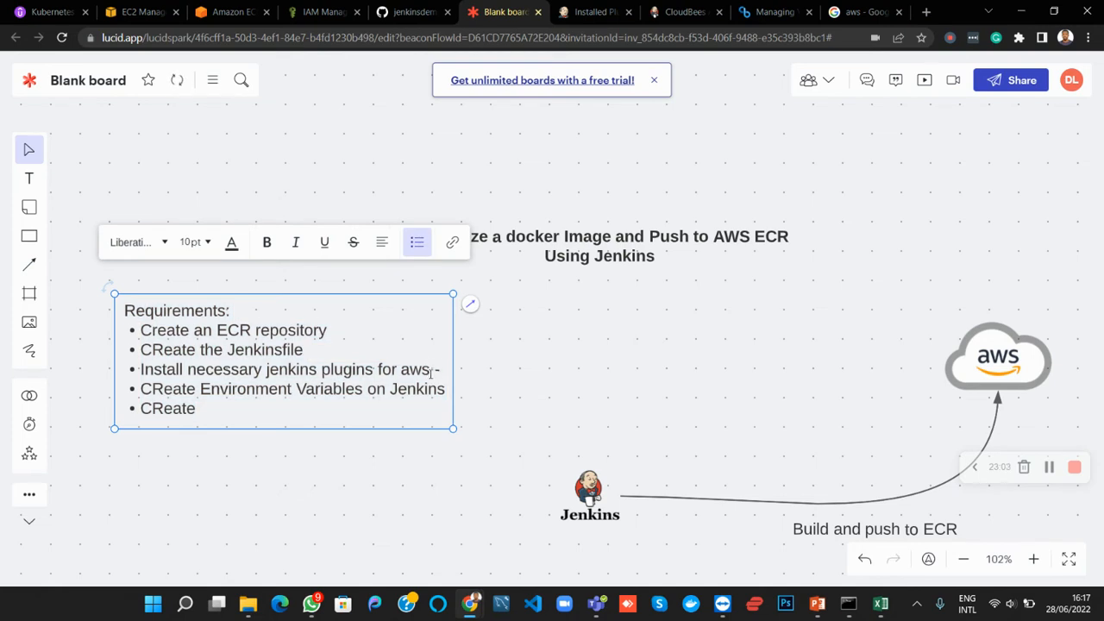
{"action": "type", "text": "- aws C"}
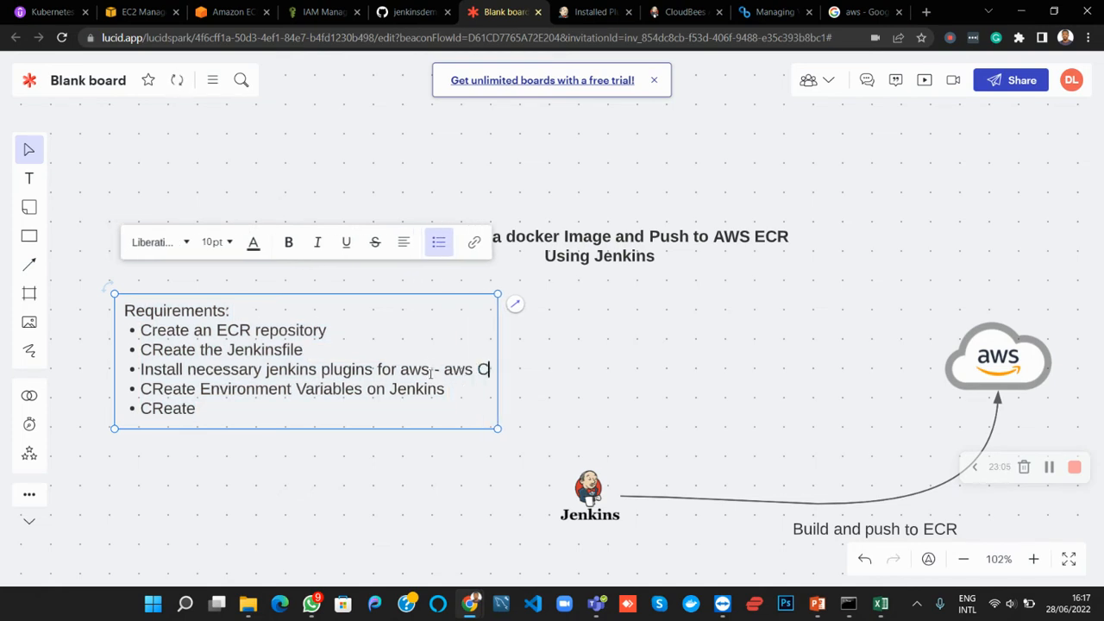
{"action": "type", "text": "redentials"}
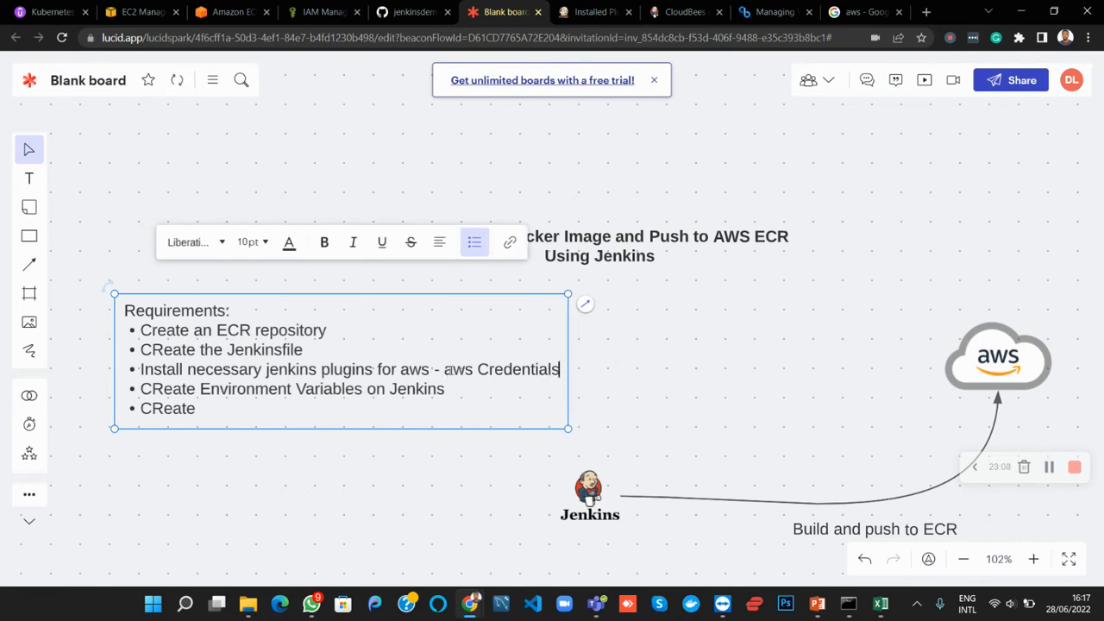
{"action": "type", "text": "plugin="}
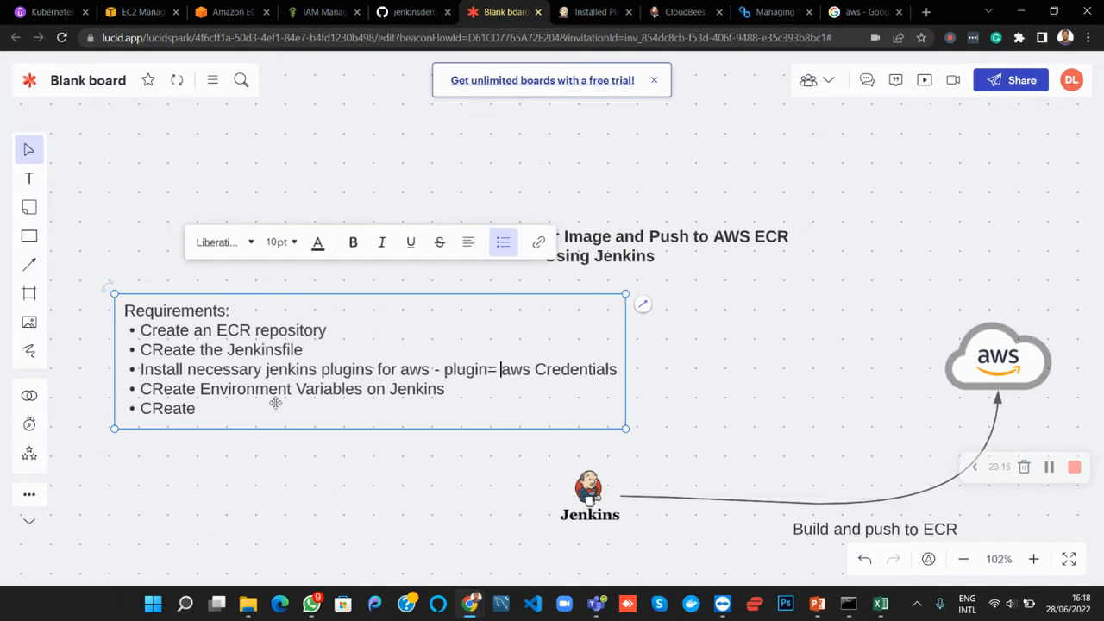
{"action": "left_click_drag", "start_coordinate": [140, 389], "coordinate": [447, 390]}
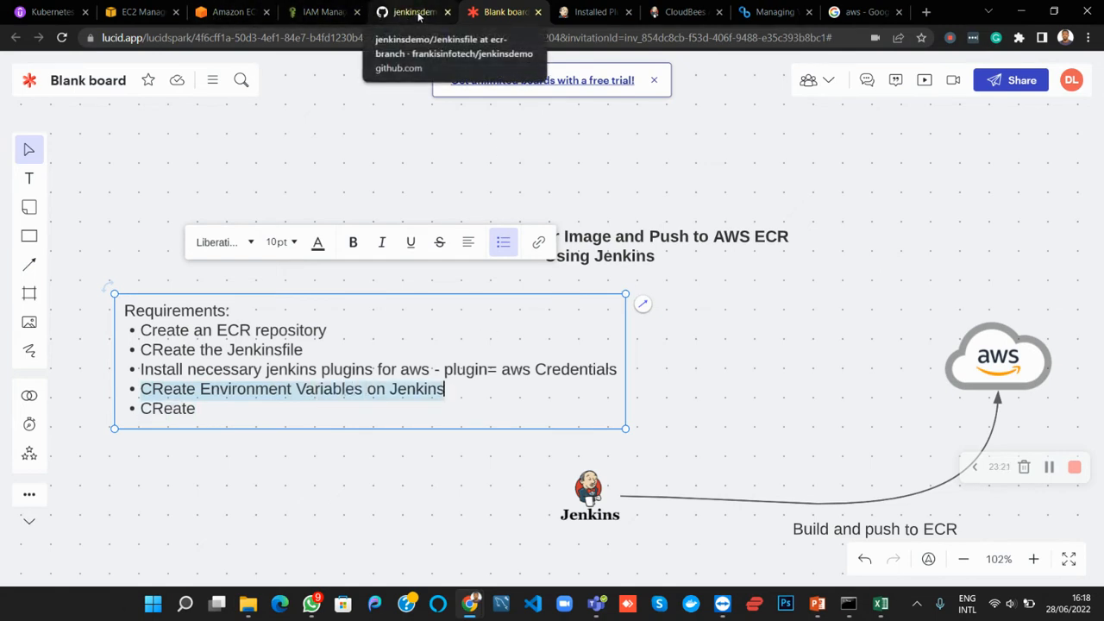
Return to Jenkins and open the global Configure System settings
{"action": "left_click", "coordinate": [576, 11]}
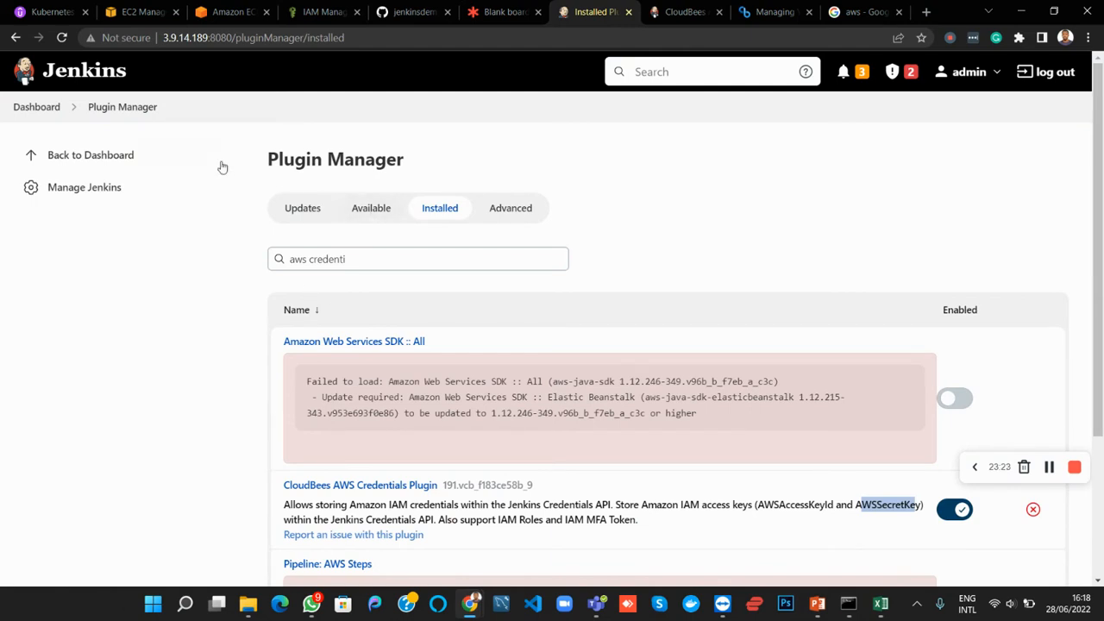
{"action": "left_click", "coordinate": [31, 110]}
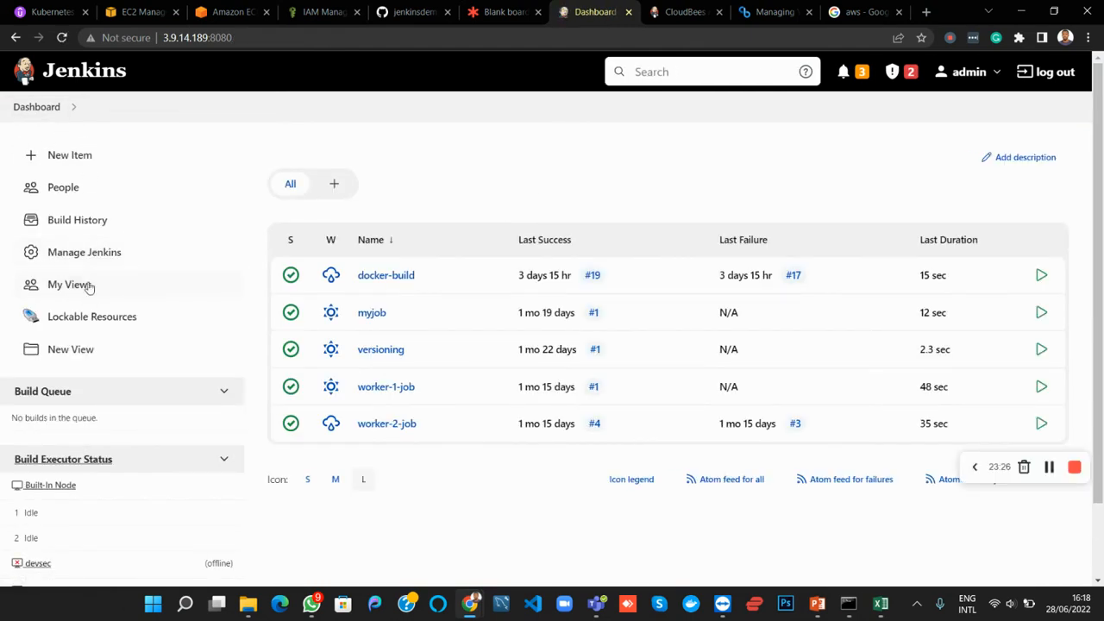
{"action": "left_click", "coordinate": [74, 254]}
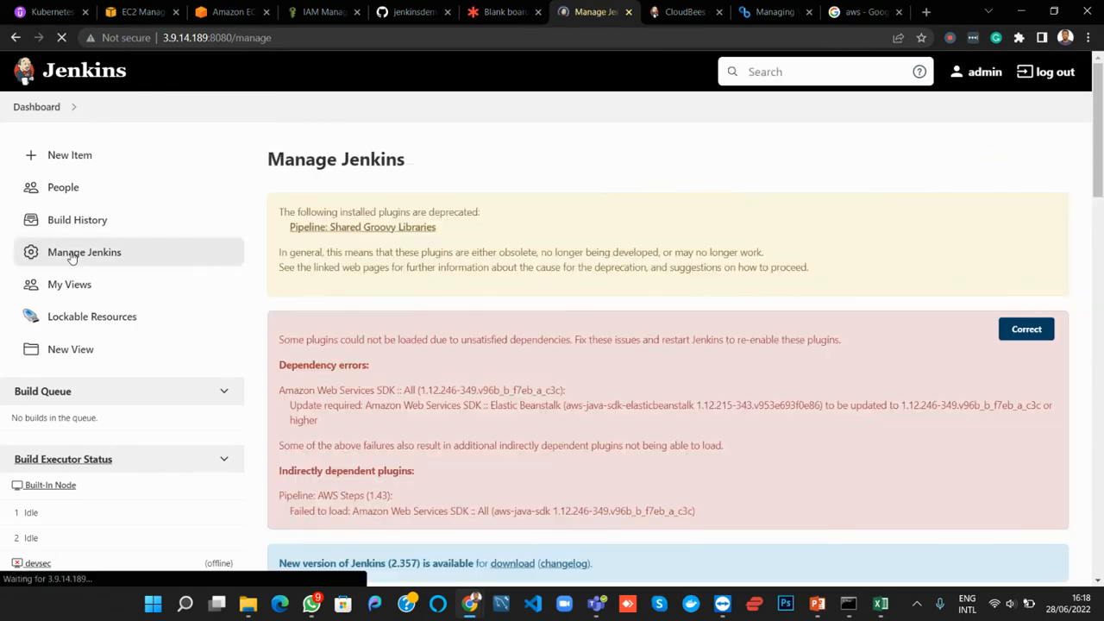
{"action": "scroll", "coordinate": [340, 403], "scroll_direction": "down", "scroll_amount": 3}
{"action": "scroll", "coordinate": [341, 410], "scroll_direction": "down", "scroll_amount": 3}
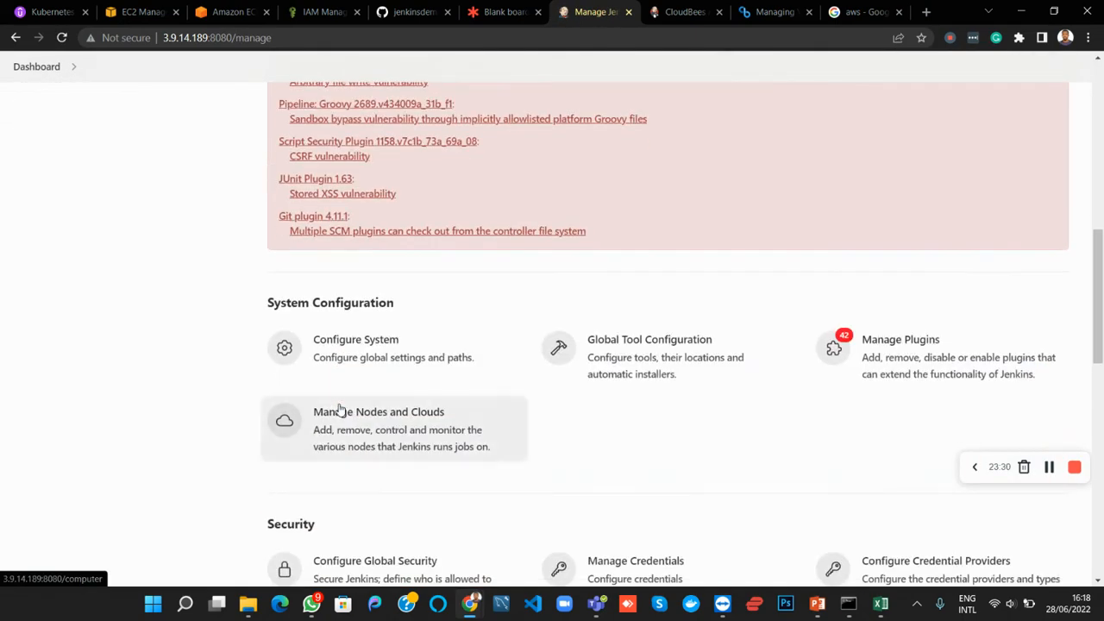
{"action": "left_click", "coordinate": [370, 345]}
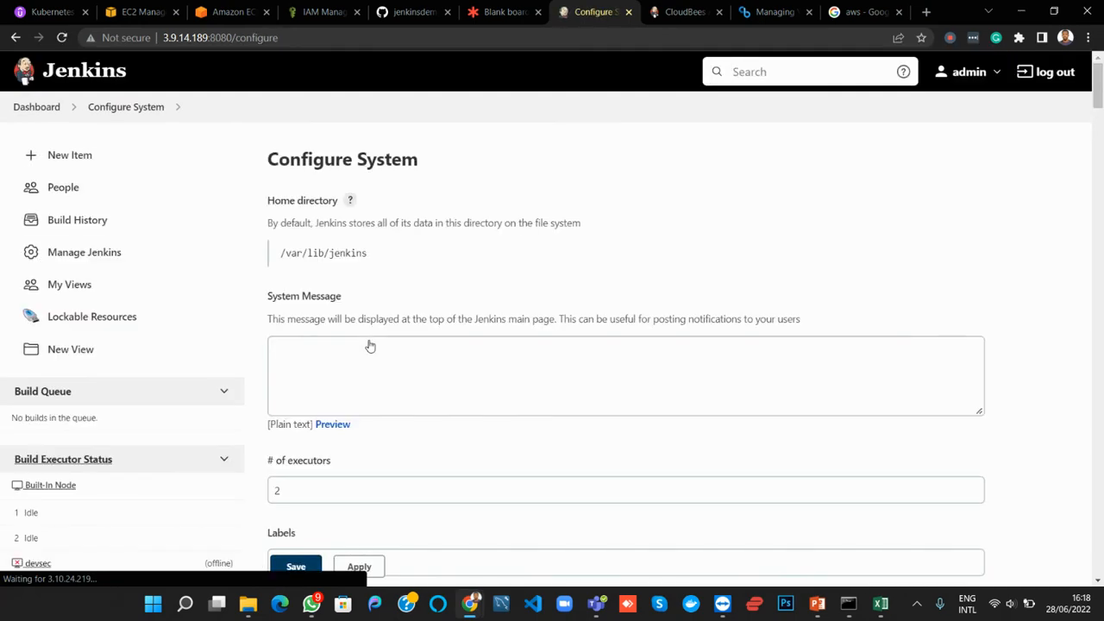
Enable Environment variables under Global properties and add a blank variable entry
{"action": "scroll", "coordinate": [369, 345], "scroll_direction": "down", "scroll_amount": 12}
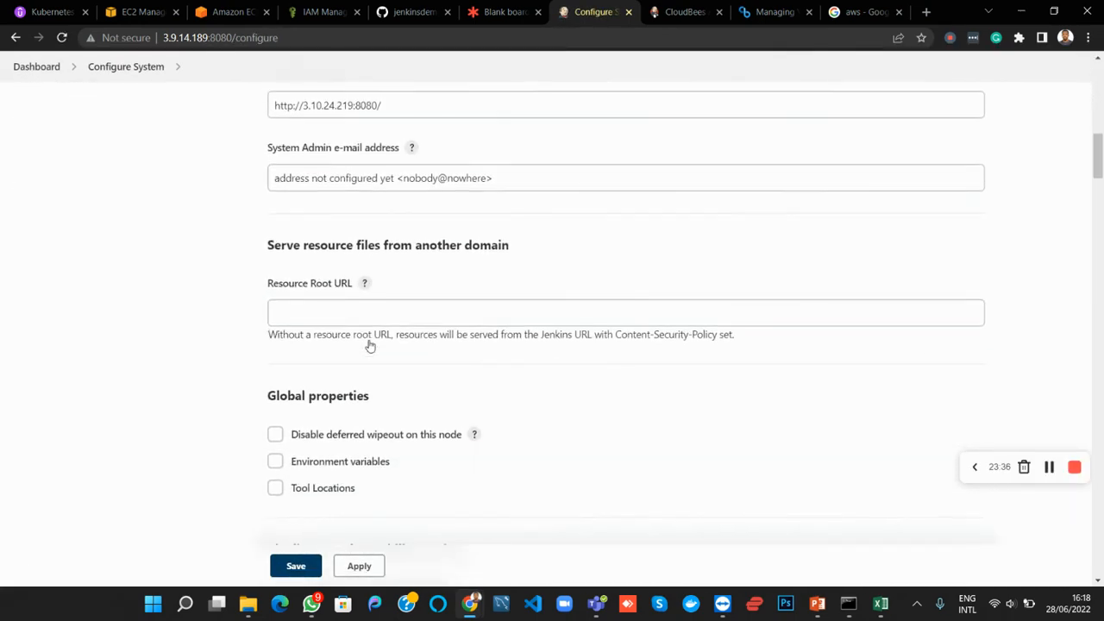
{"action": "scroll", "coordinate": [369, 345], "scroll_direction": "down", "scroll_amount": 2}
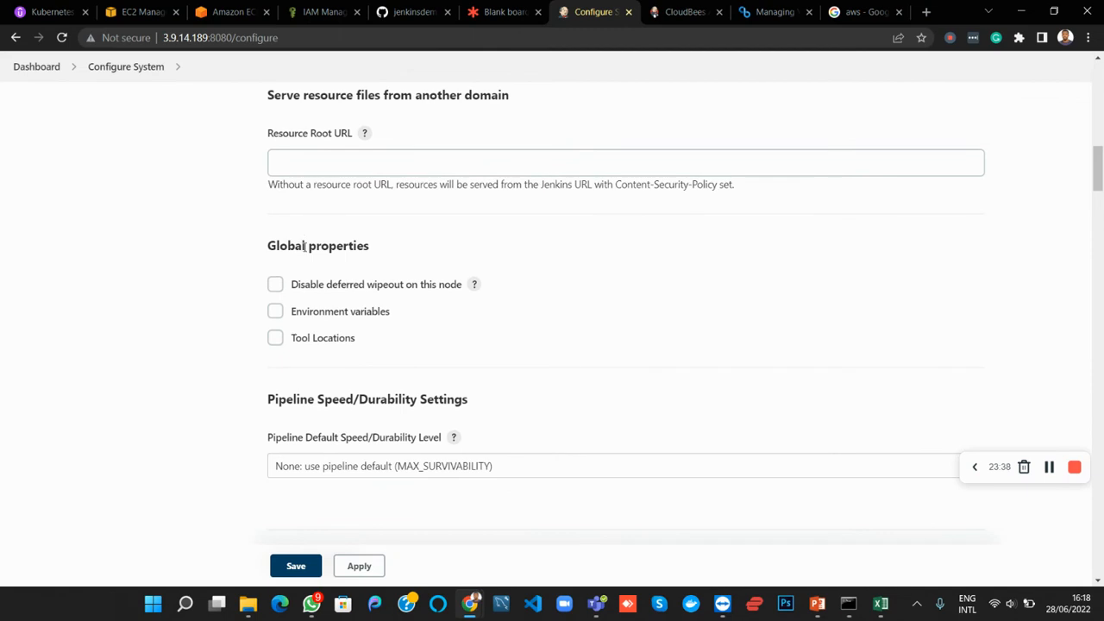
{"action": "left_click", "coordinate": [275, 312]}
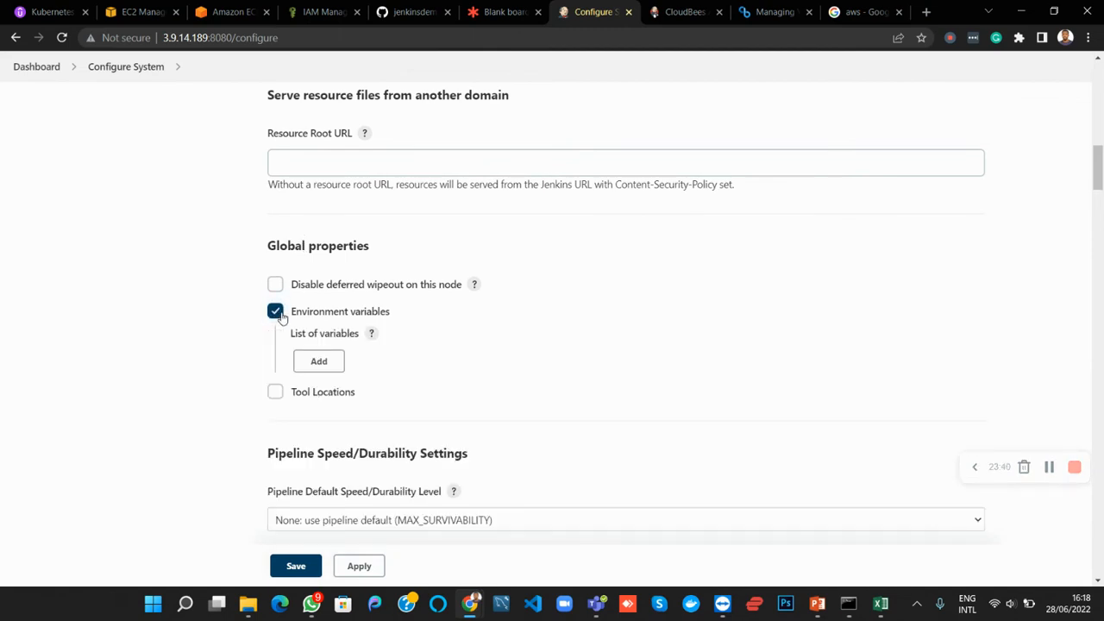
{"action": "left_click", "coordinate": [317, 368]}
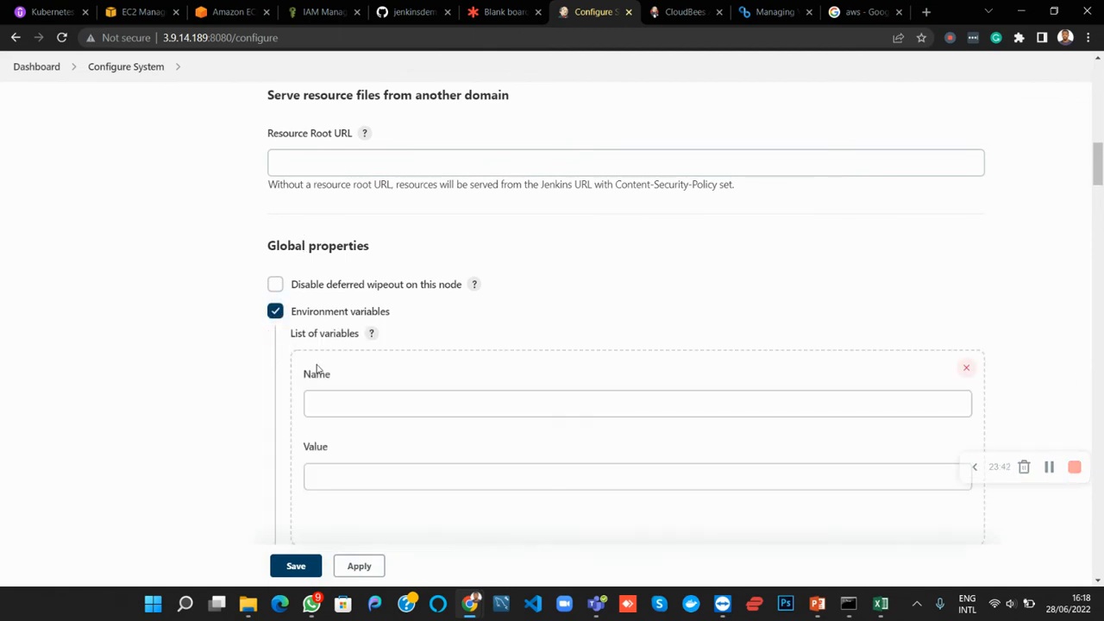
{"action": "left_click", "coordinate": [326, 404]}
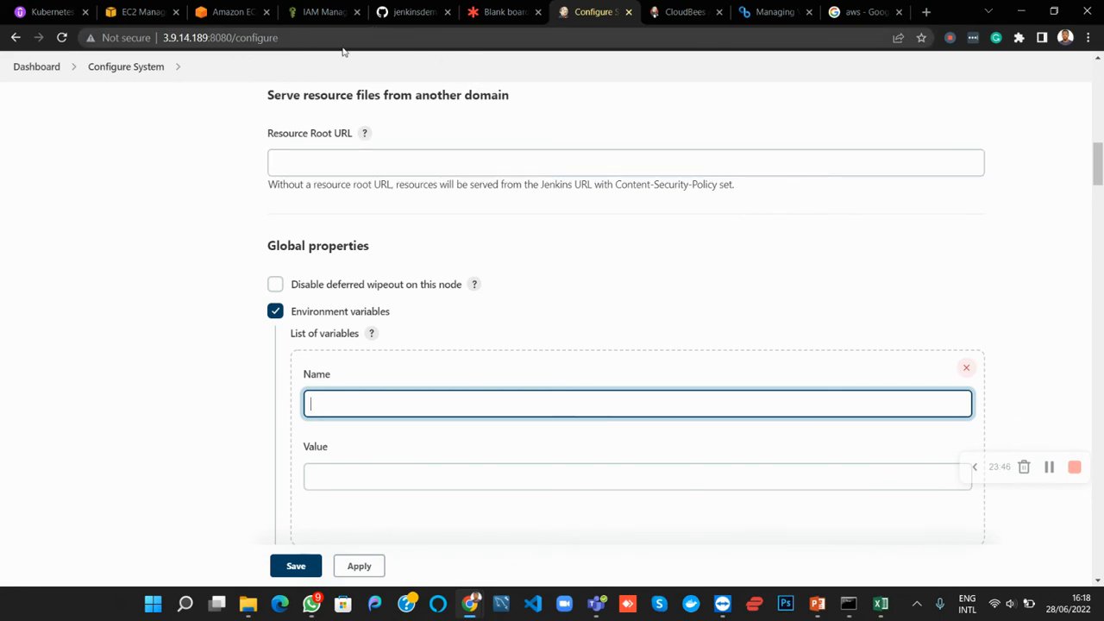
Copy the variable name from the Jenkinsfile's withEnv line and name the new environment variable AWS_ACCESS_KEY_ID
{"action": "left_click", "coordinate": [419, 12]}
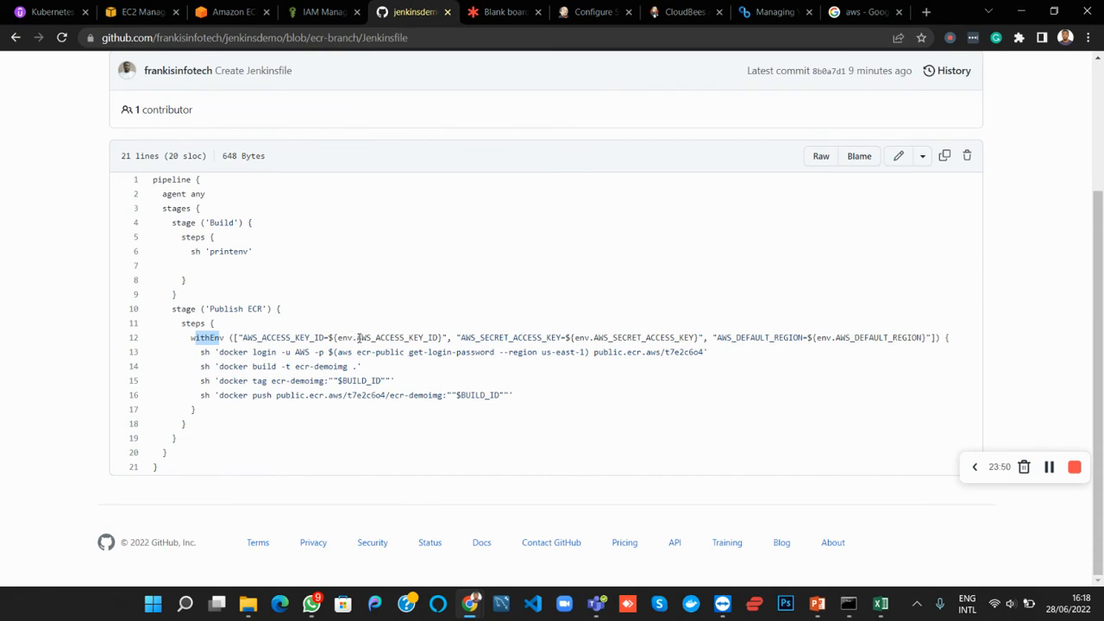
{"action": "left_click_drag", "start_coordinate": [357, 337], "coordinate": [797, 338]}
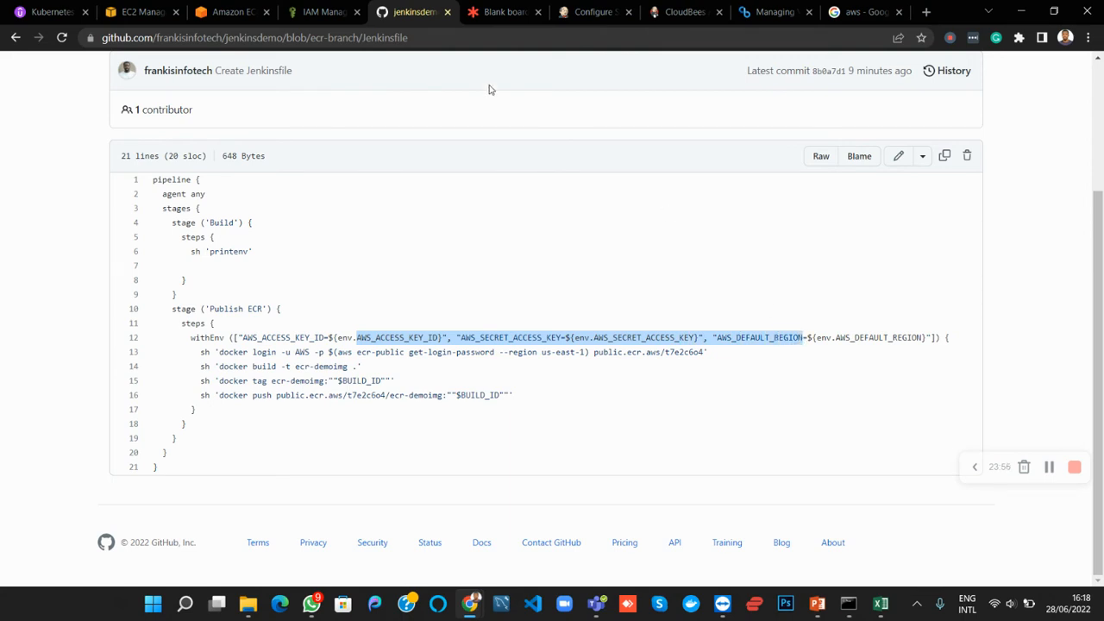
{"action": "left_click", "coordinate": [602, 15]}
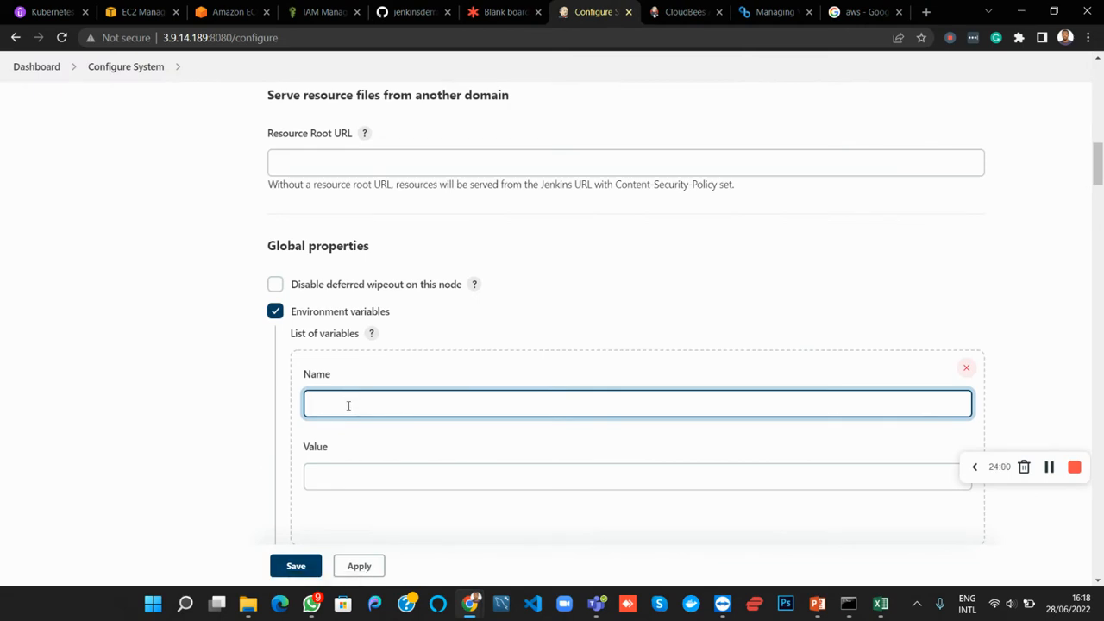
{"action": "key", "text": "ctrl+v"}
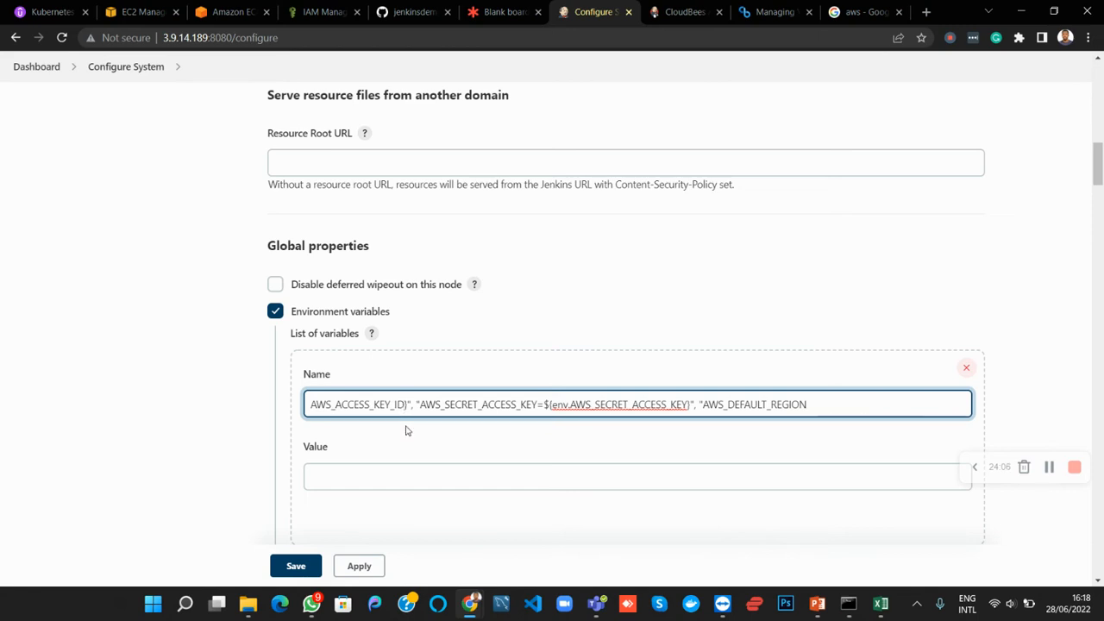
{"action": "left_click_drag", "start_coordinate": [807, 404], "coordinate": [408, 429]}
{"action": "key", "text": "ctrl+c"}
{"action": "key", "text": "BackSpace"}
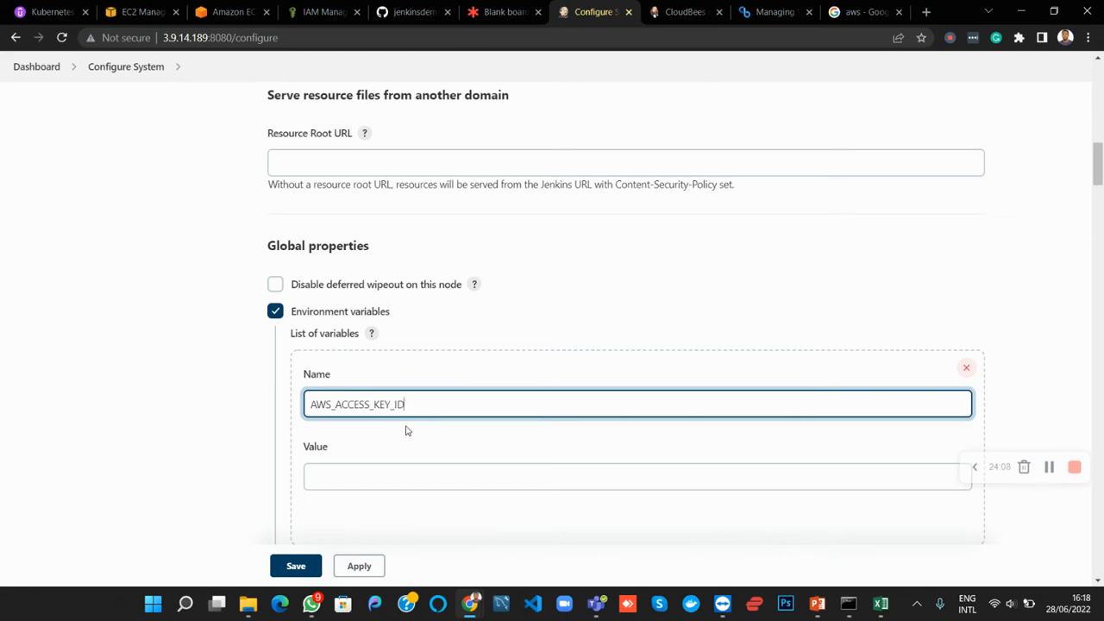
{"action": "scroll", "coordinate": [368, 501], "scroll_direction": "down", "scroll_amount": 2}
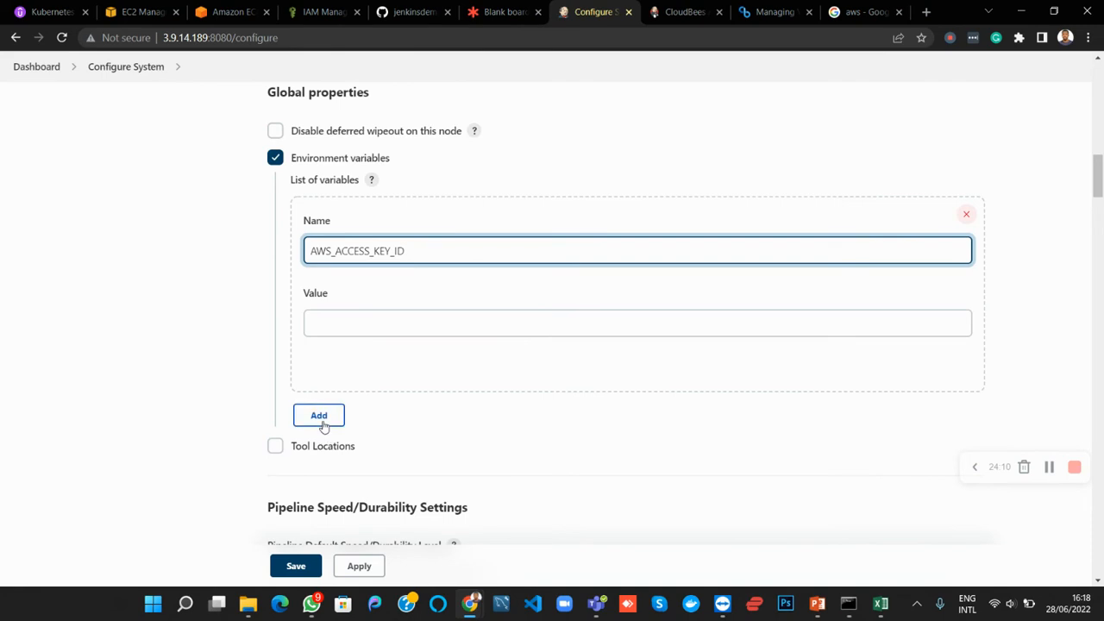
Add two more environment variable entries and paste the copied Jenkinsfile withEnv text into each entry's name
{"action": "left_click", "coordinate": [322, 422]}
{"action": "left_click", "coordinate": [339, 456]}
{"action": "key", "text": "ctrl+v"}
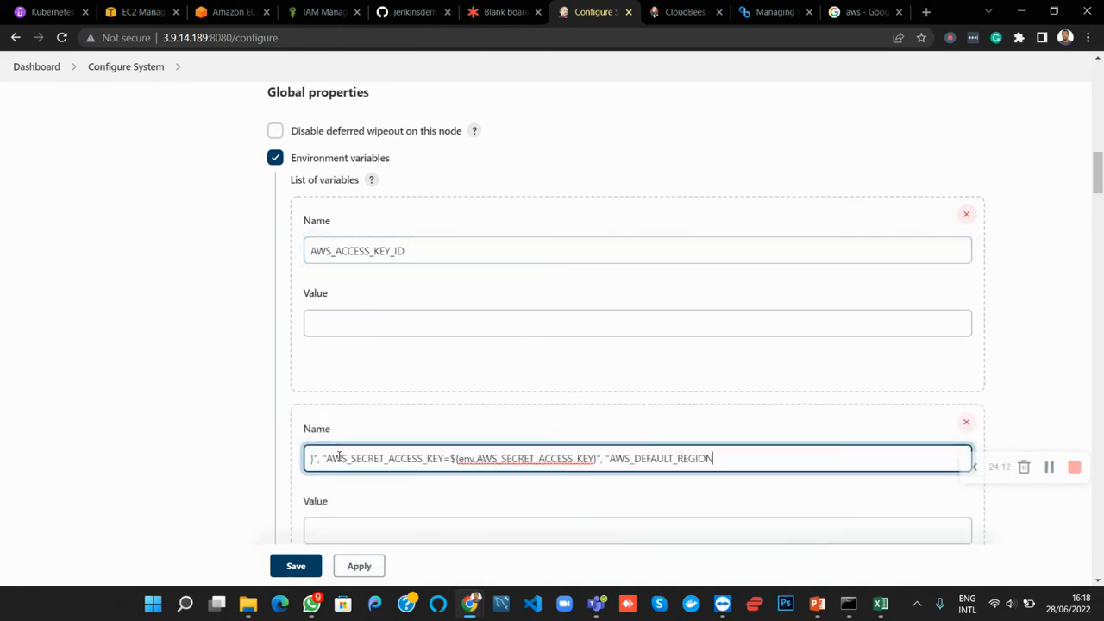
{"action": "scroll", "coordinate": [345, 456], "scroll_direction": "down", "scroll_amount": 2}
{"action": "left_click", "coordinate": [321, 416]}
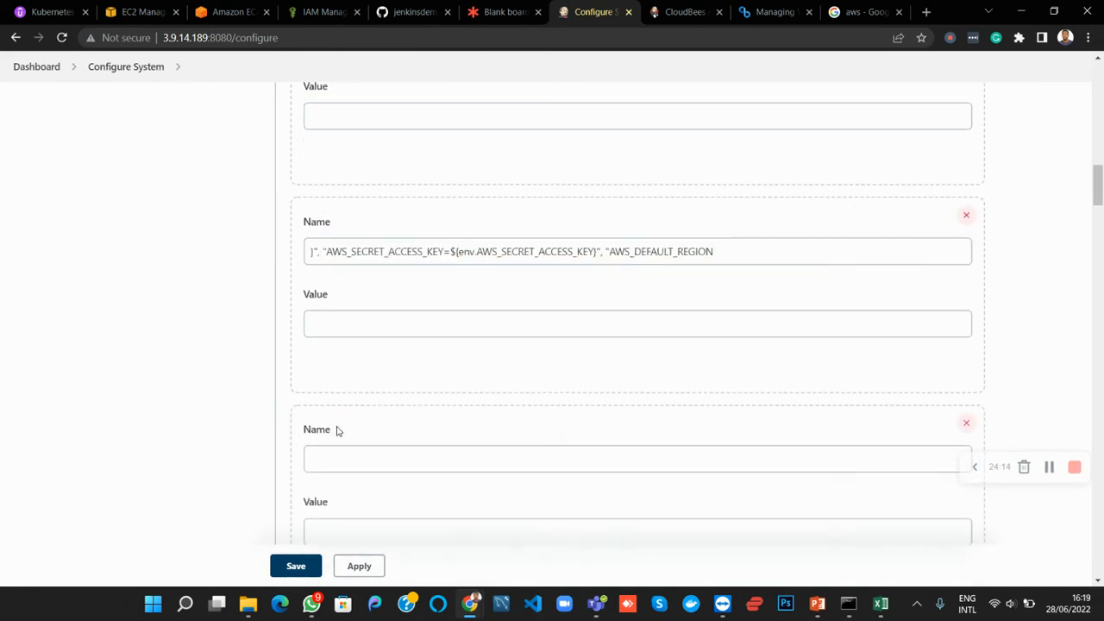
{"action": "left_click", "coordinate": [336, 458]}
{"action": "key", "text": "ctrl+v"}
Copy the access key ID from the frankis_accessKeys workbook in Excel and paste it as the AWS_ACCESS_KEY_ID variable's value in Jenkins
{"action": "scroll", "coordinate": [479, 362], "scroll_direction": "up", "scroll_amount": 10}
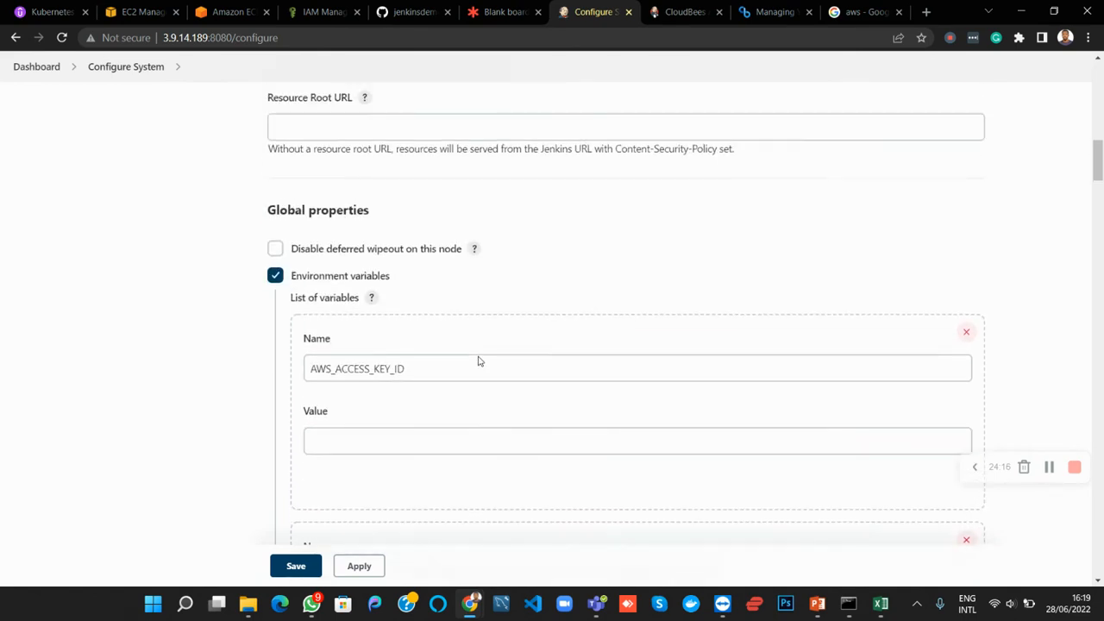
{"action": "left_click", "coordinate": [426, 438]}
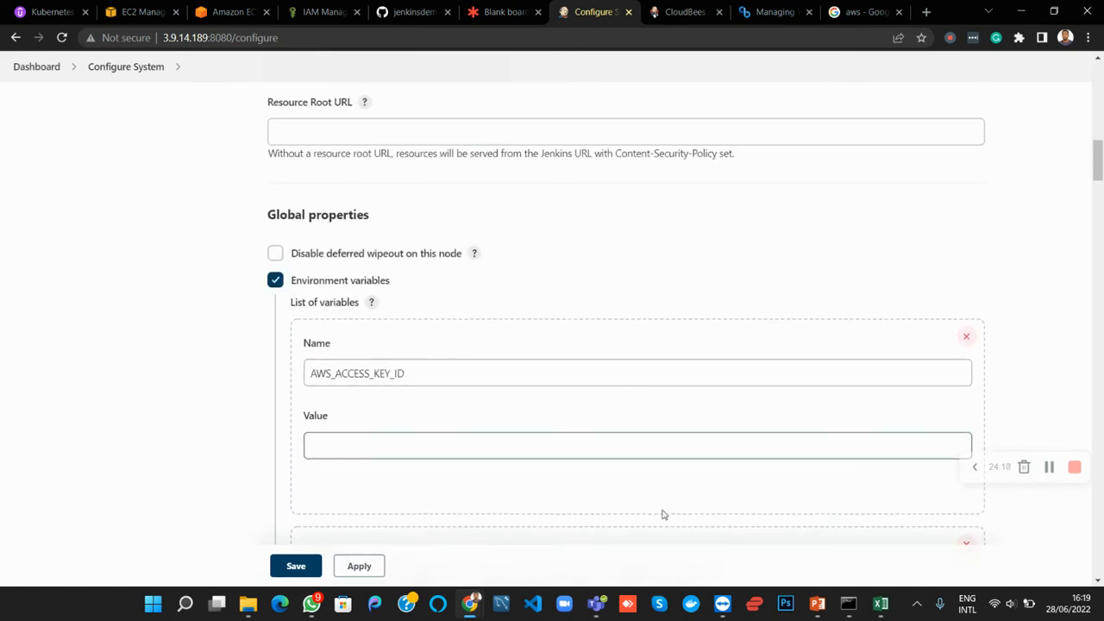
{"action": "left_click", "coordinate": [881, 603]}
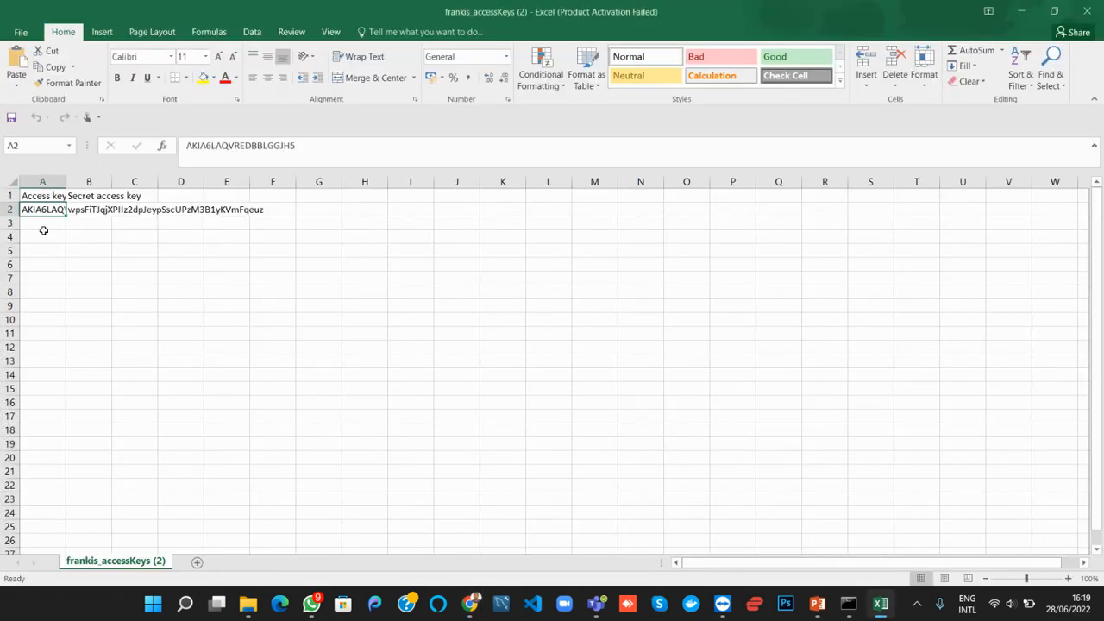
{"action": "double_click", "coordinate": [268, 148]}
{"action": "key", "text": "ctrl+c"}
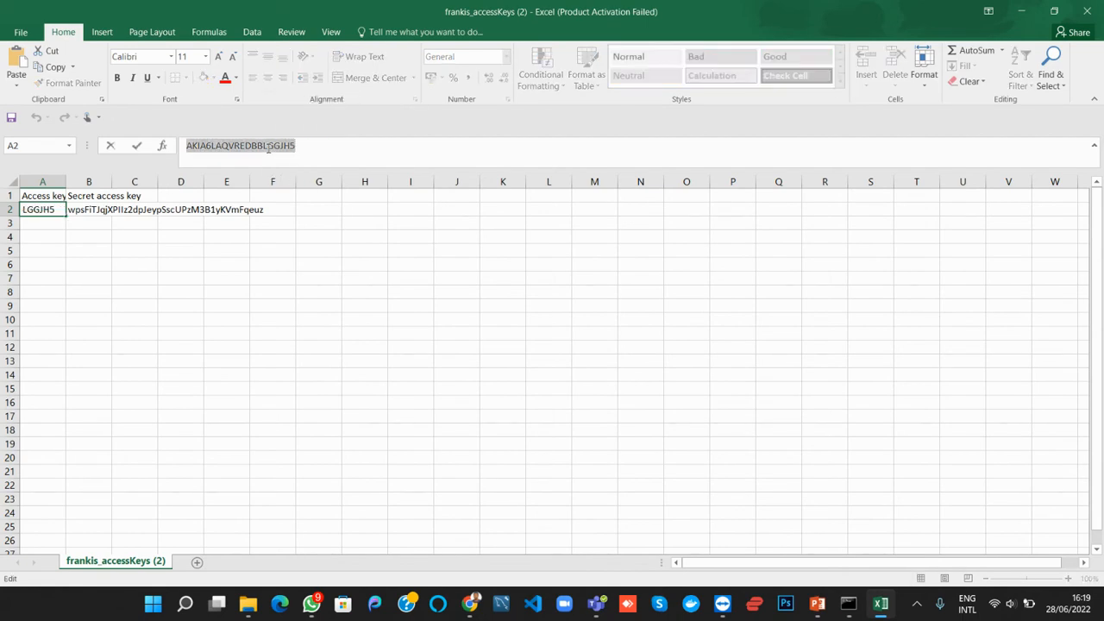
{"action": "left_click", "coordinate": [470, 604]}
{"action": "left_click", "coordinate": [409, 539]}
{"action": "left_click", "coordinate": [331, 443]}
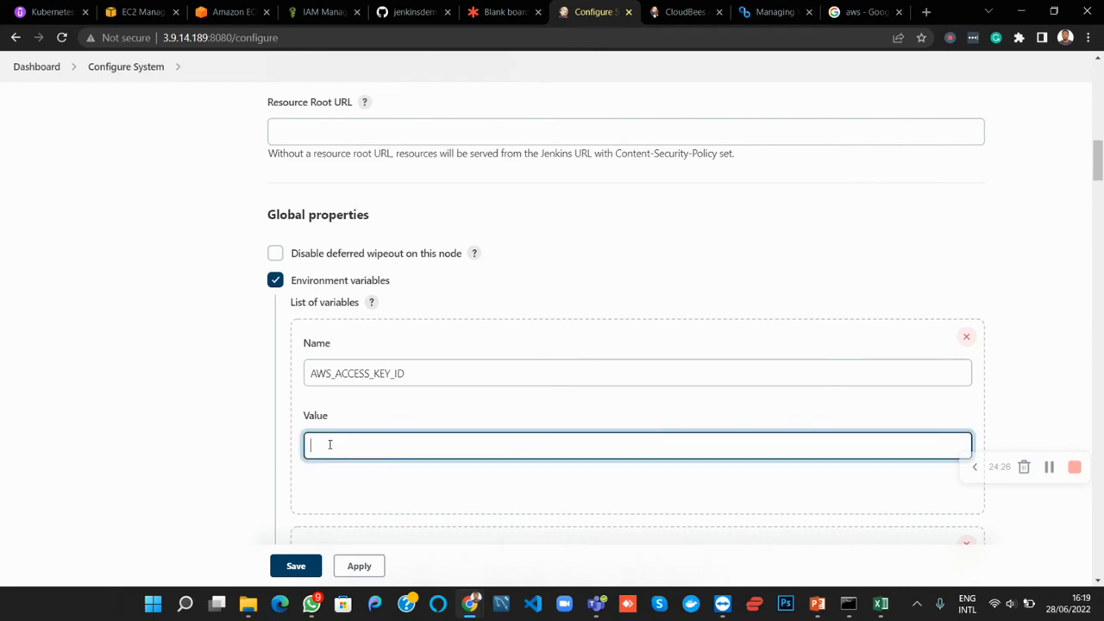
{"action": "key", "text": "ctrl+v"}
Trim the second variable's pasted name down to AWS_SECRET_ACCESS_KEY
{"action": "scroll", "coordinate": [399, 431], "scroll_direction": "down", "scroll_amount": 3}
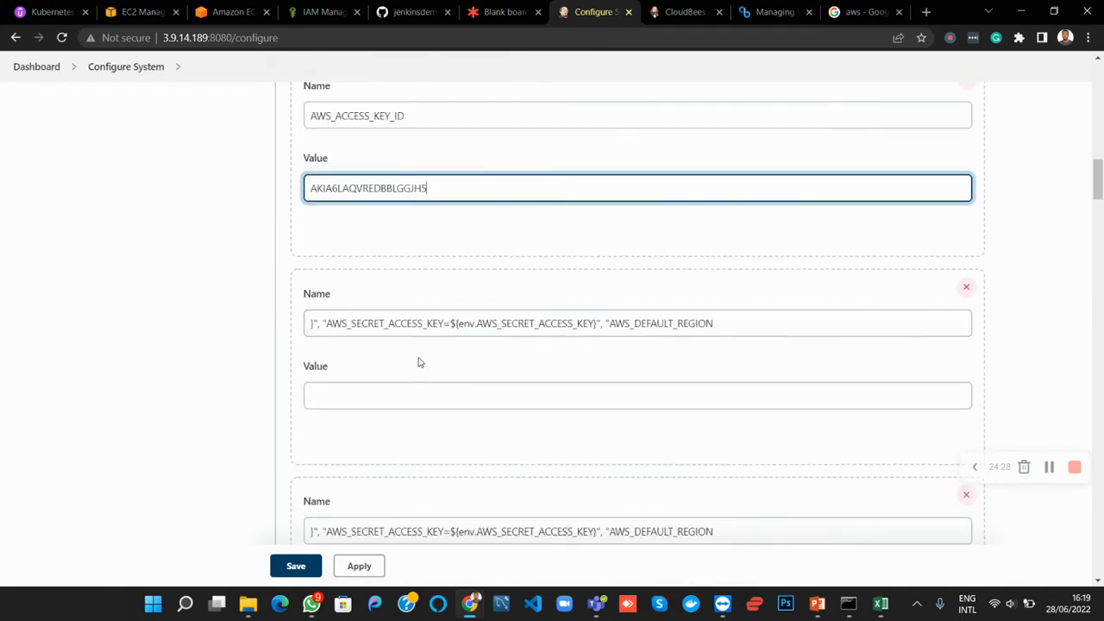
{"action": "left_click", "coordinate": [326, 326]}
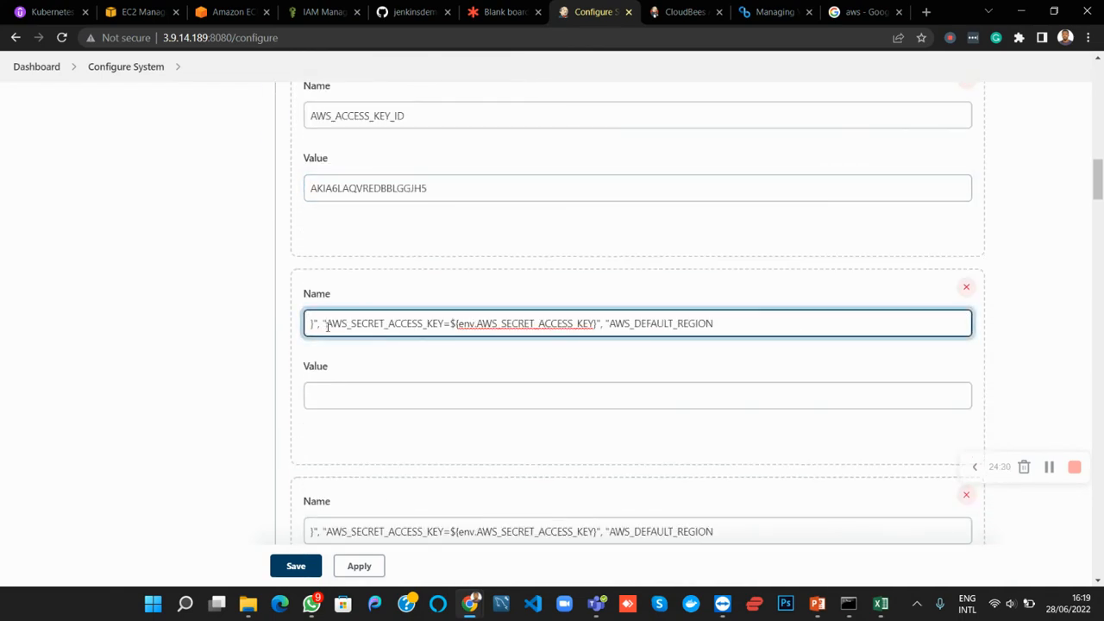
{"action": "key", "text": "BackSpace"}
{"action": "key", "text": "BackSpace"}
{"action": "key", "text": "BackSpace"}
{"action": "key", "text": "BackSpace"}
{"action": "key", "text": "BackSpace"}
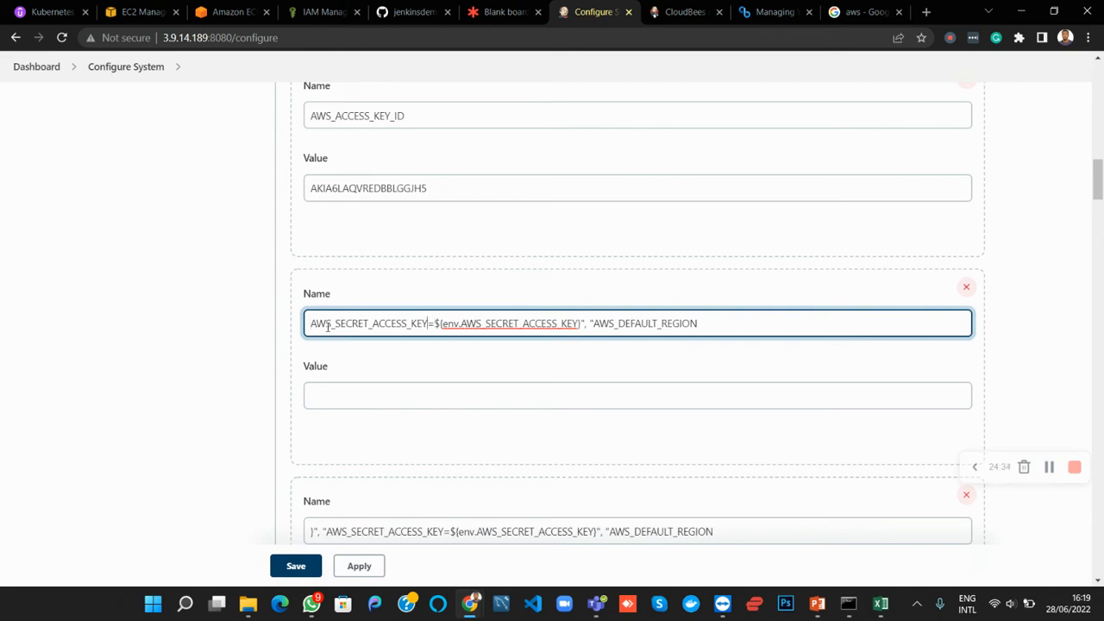
{"action": "key", "text": "shift+End"}
{"action": "key", "text": "BackSpace"}
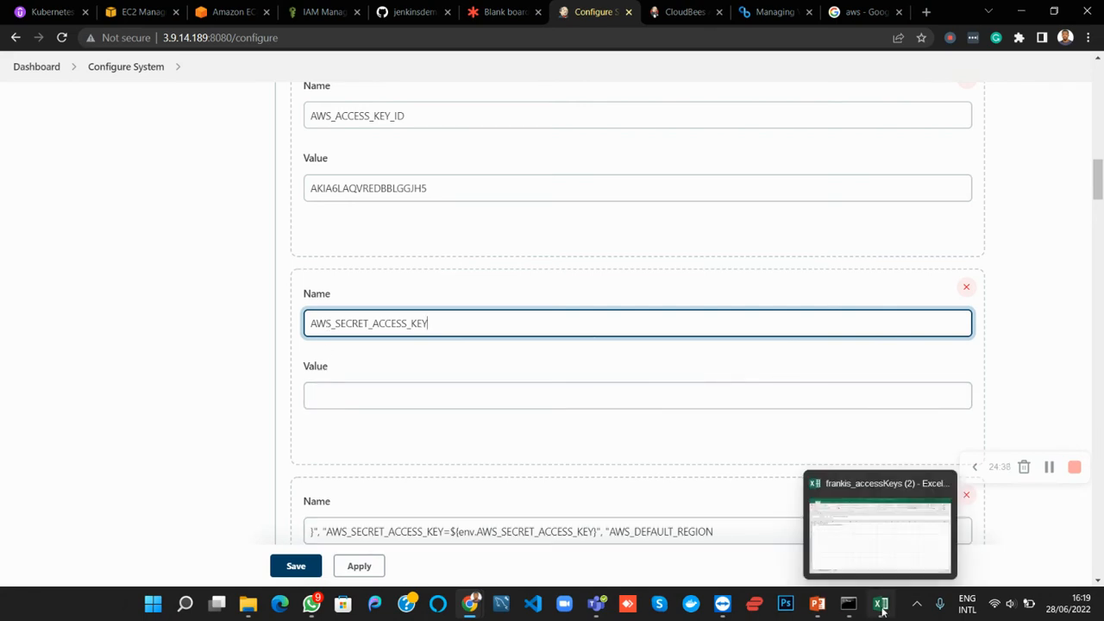
Copy the secret access key from the Excel workbook and paste it as the AWS_SECRET_ACCESS_KEY variable's value in Jenkins
{"action": "left_click", "coordinate": [798, 535]}
{"action": "left_click", "coordinate": [84, 210]}
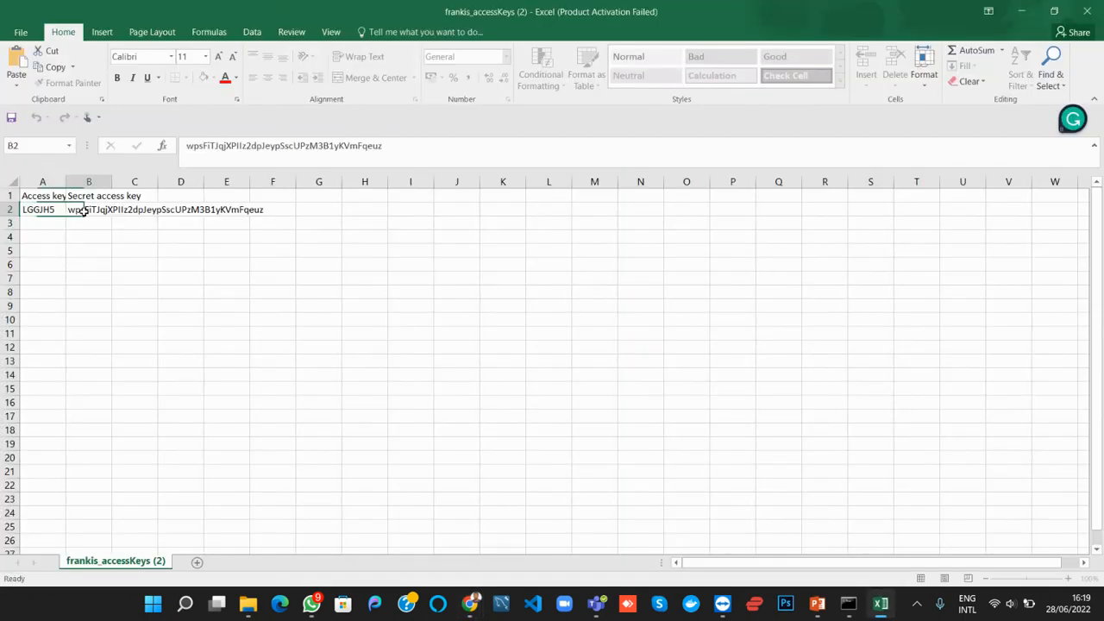
{"action": "key", "text": "ctrl+c"}
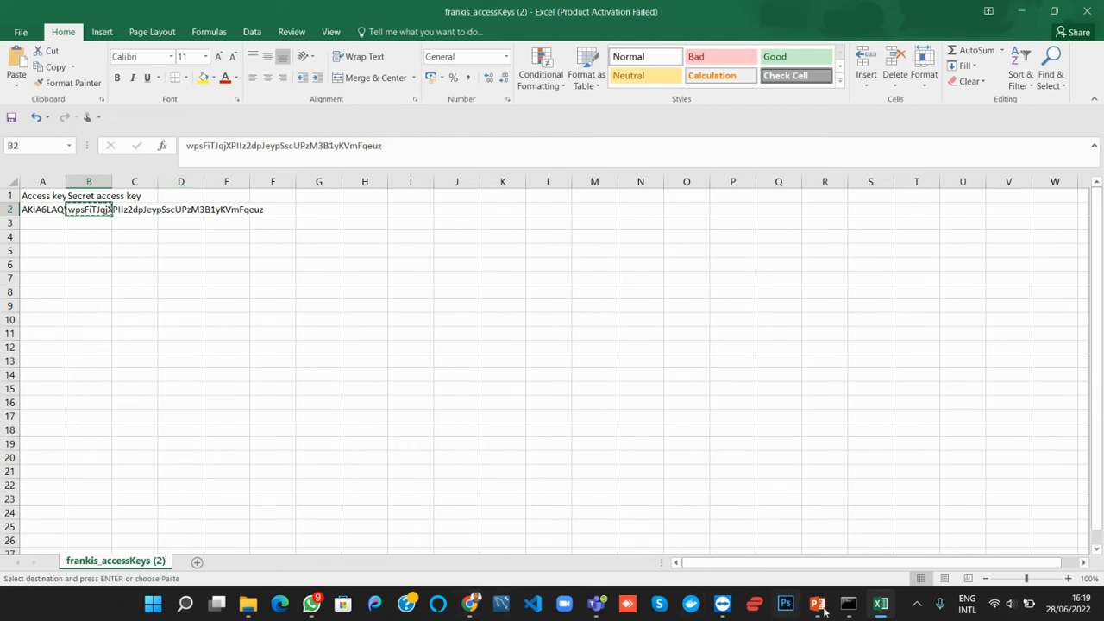
{"action": "left_click", "coordinate": [470, 604]}
{"action": "left_click", "coordinate": [363, 397]}
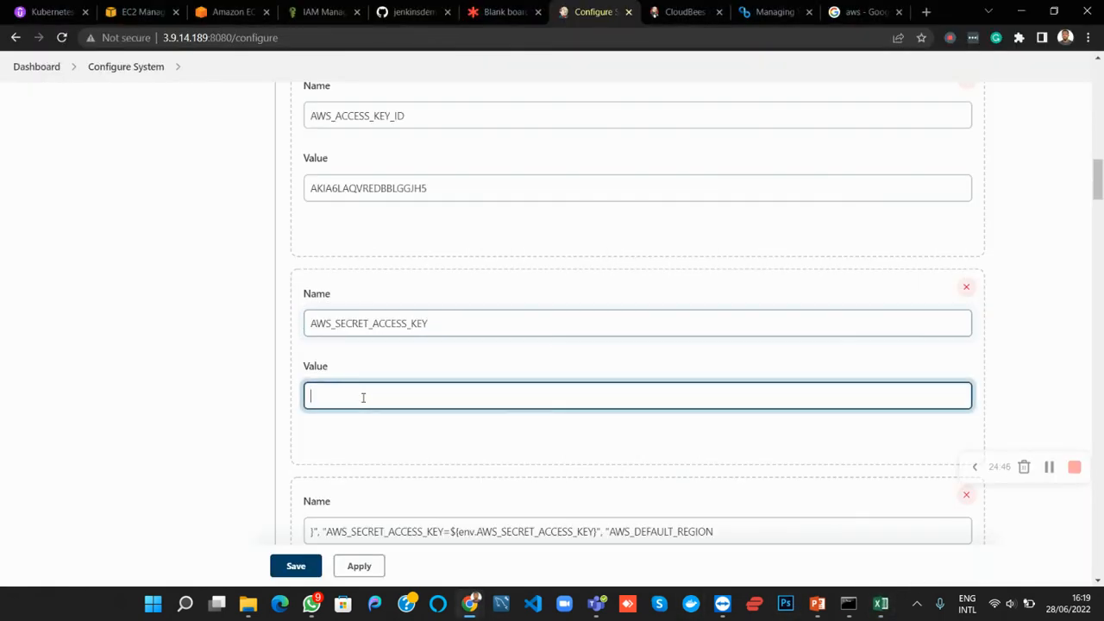
{"action": "key", "text": "ctrl+v"}
Trim the third variable's pasted name down to AWS_DEFAULT_REGION and set its value to eu-west-2
{"action": "scroll", "coordinate": [424, 445], "scroll_direction": "down", "scroll_amount": 3}
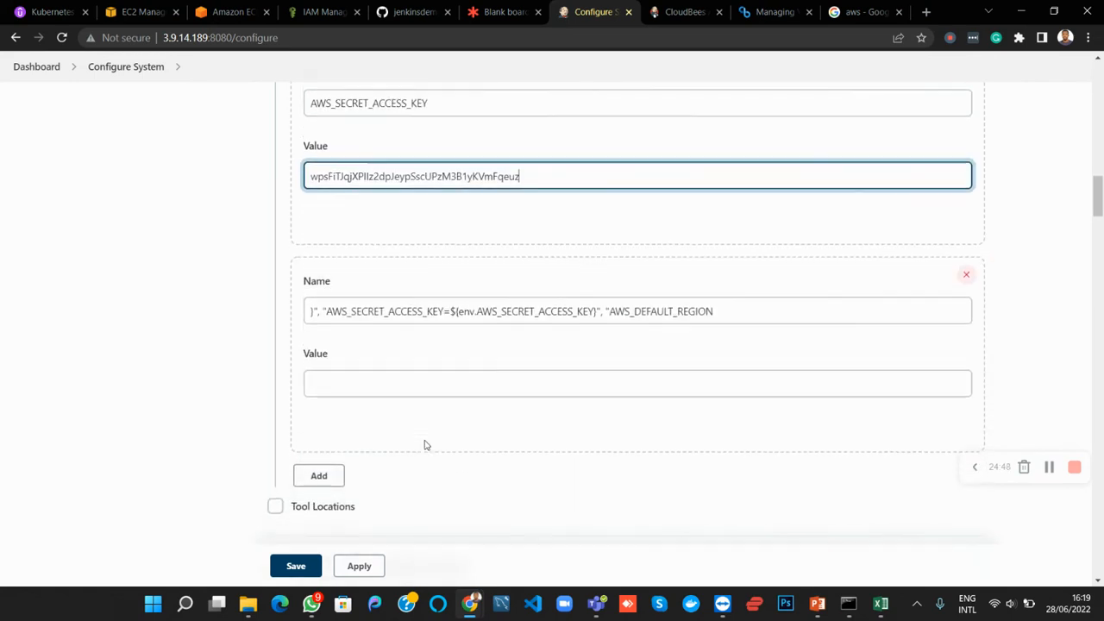
{"action": "left_click_drag", "start_coordinate": [463, 316], "coordinate": [327, 329]}
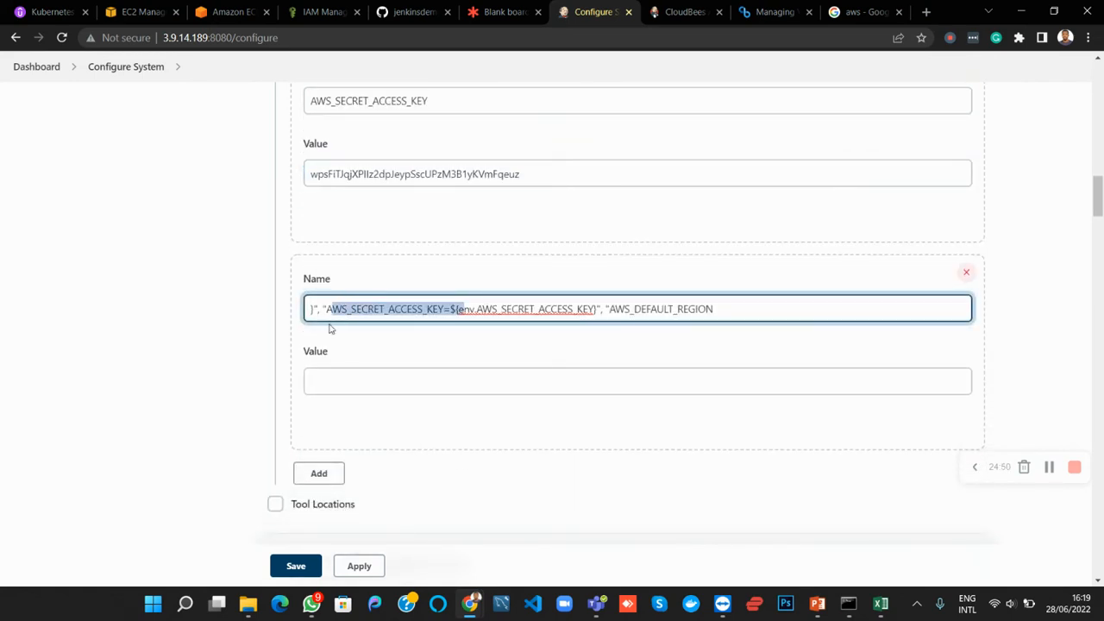
{"action": "key", "text": "BackSpace"}
{"action": "key", "text": "BackSpace"}
{"action": "key", "text": "BackSpace"}
{"action": "key", "text": "BackSpace"}
{"action": "key", "text": "BackSpace"}
{"action": "key", "text": "BackSpace"}
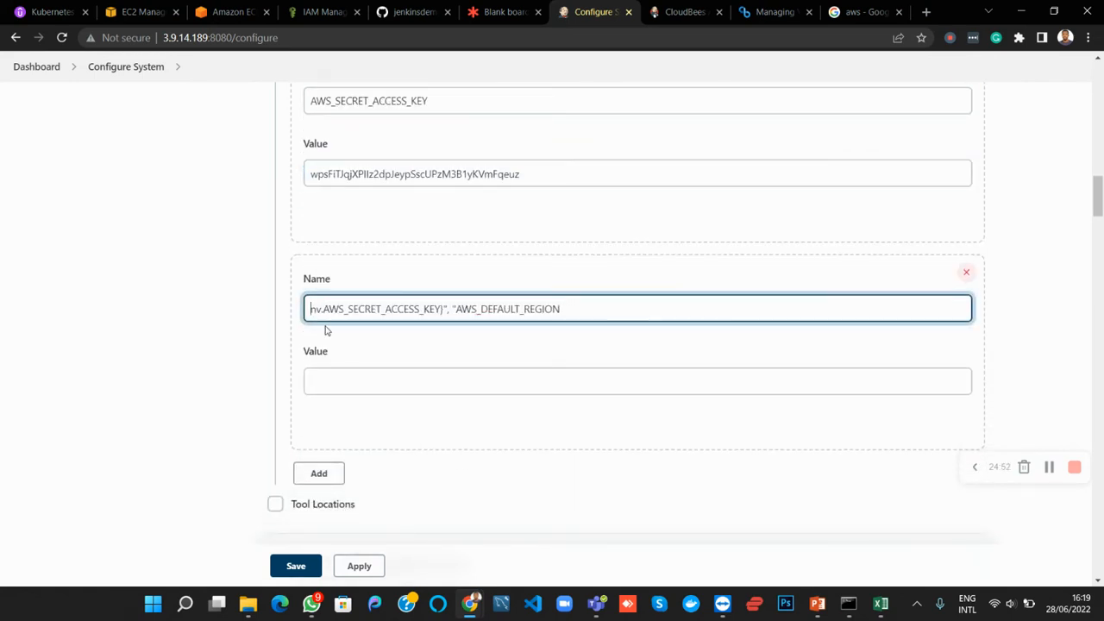
{"action": "key", "text": "shift+Right"}
{"action": "key", "text": "shift+Right"}
{"action": "key", "text": "shift+Right"}
{"action": "key", "text": "shift+Right"}
{"action": "key", "text": "shift+Right"}
{"action": "key", "text": "shift+Right"}
{"action": "key", "text": "shift+Right"}
{"action": "key", "text": "shift+Right"}
{"action": "key", "text": "shift+Right"}
{"action": "key", "text": "shift+Right"}
{"action": "key", "text": "shift+Right"}
{"action": "key", "text": "shift+Right"}
{"action": "key", "text": "shift+Right"}
{"action": "key", "text": "shift+Right"}
{"action": "key", "text": "shift+Right"}
{"action": "key", "text": "shift+Right"}
{"action": "key", "text": "shift+Right"}
{"action": "key", "text": "shift+Right"}
{"action": "key", "text": "shift+Right"}
{"action": "key", "text": "shift+Right"}
{"action": "key", "text": "shift+Right"}
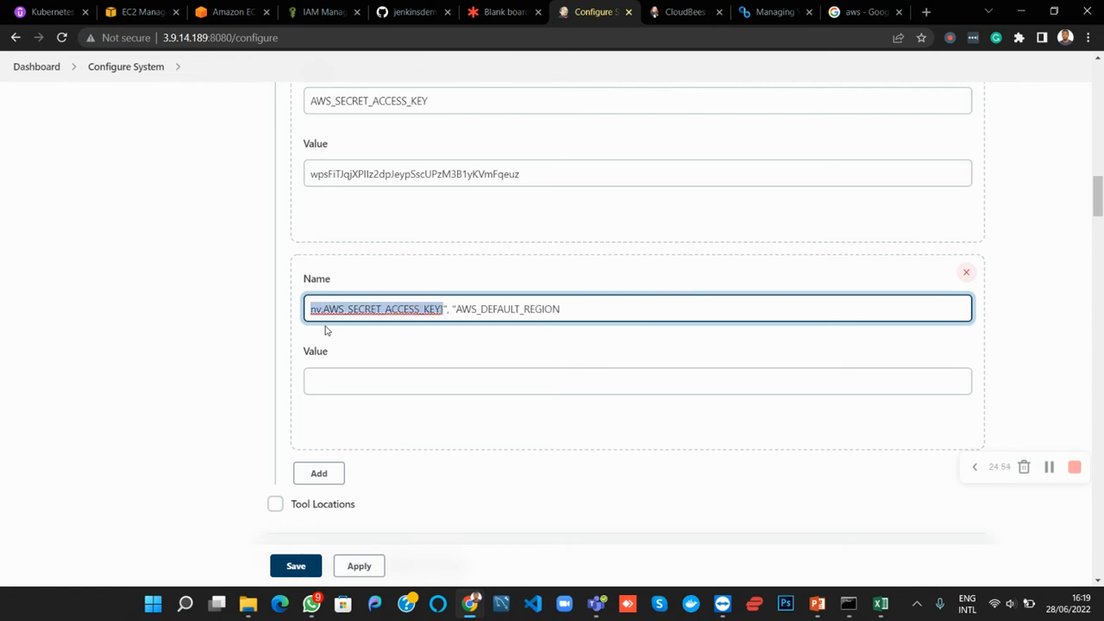
{"action": "key", "text": "BackSpace"}
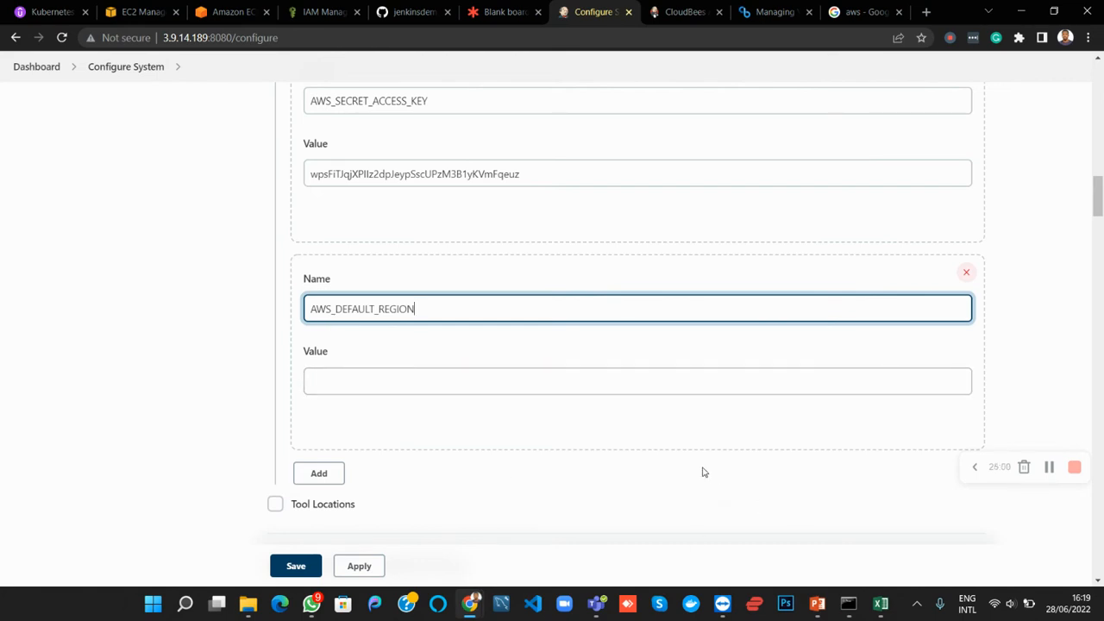
{"action": "left_click", "coordinate": [524, 388]}
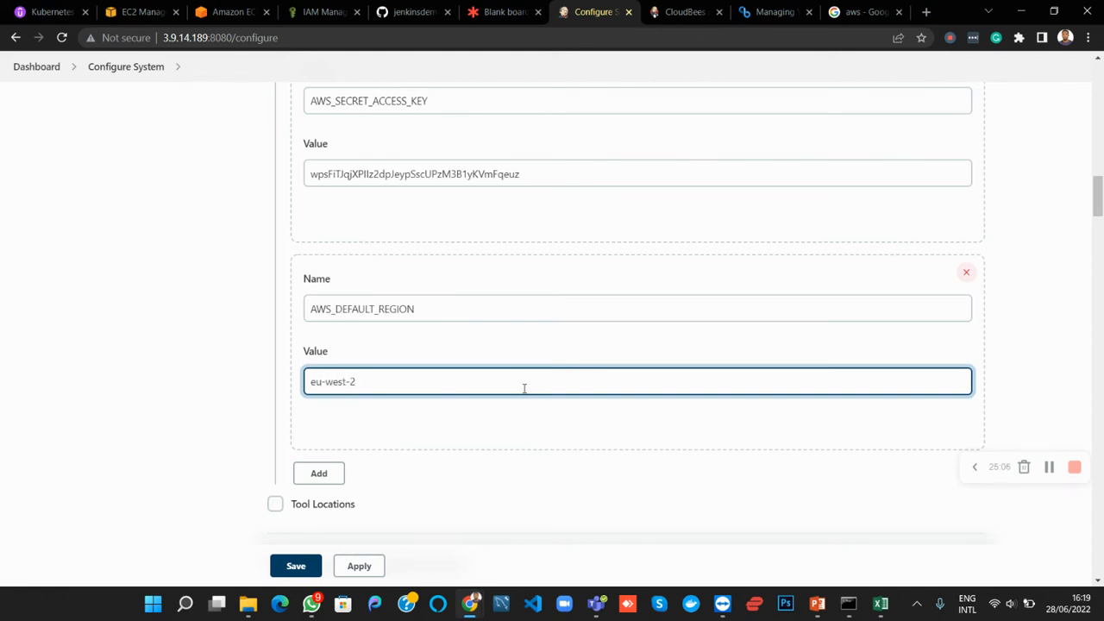
Check the three environment variables against the Jenkinsfile's withEnv line on GitHub, and apply and save the Jenkins system configuration
{"action": "scroll", "coordinate": [523, 388], "scroll_direction": "down", "scroll_amount": 1}
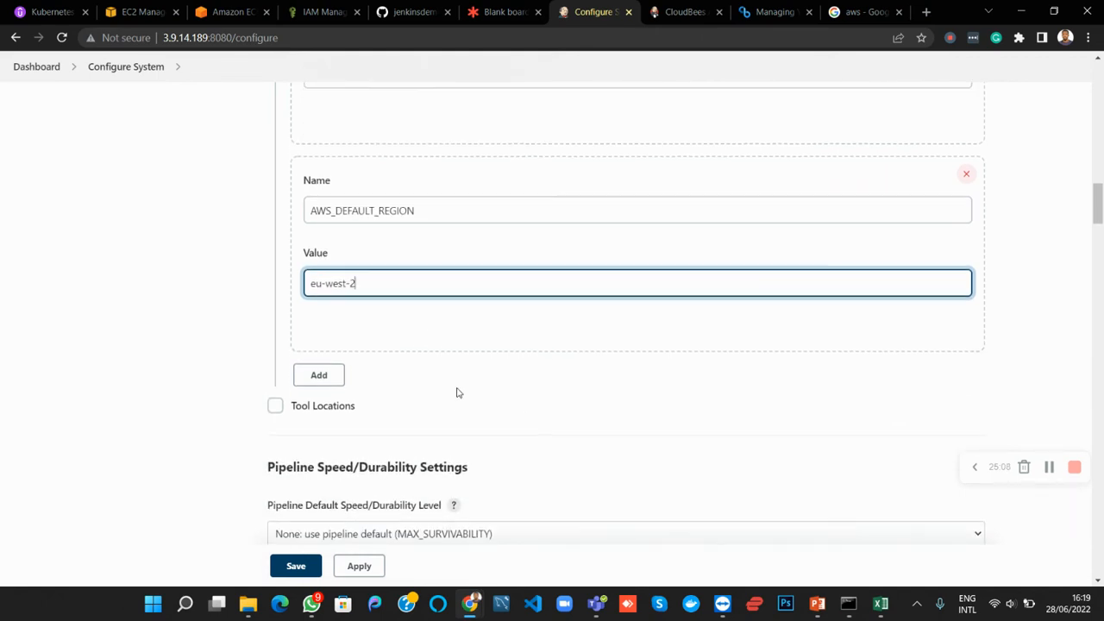
{"action": "scroll", "coordinate": [457, 390], "scroll_direction": "up", "scroll_amount": 2}
{"action": "scroll", "coordinate": [457, 390], "scroll_direction": "up", "scroll_amount": 3}
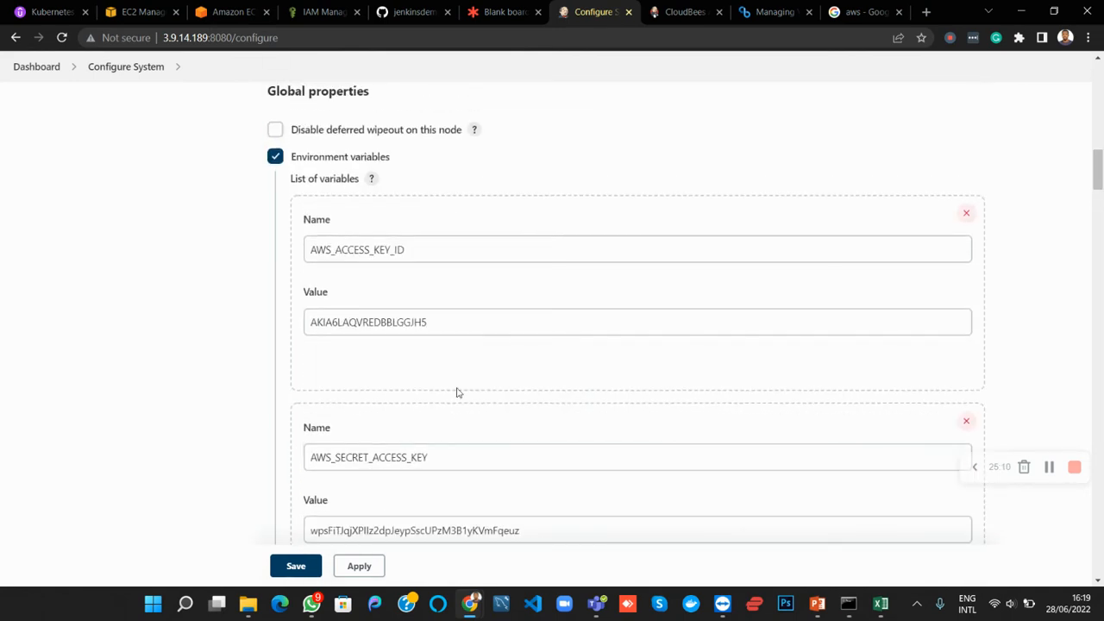
{"action": "left_click", "coordinate": [415, 12]}
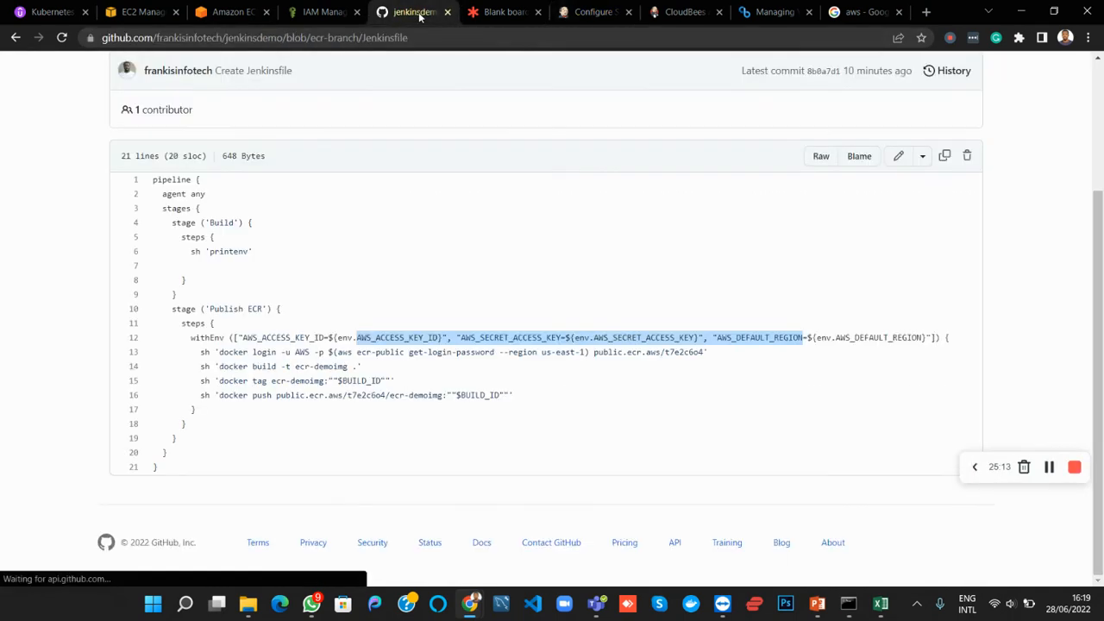
{"action": "left_click", "coordinate": [385, 328]}
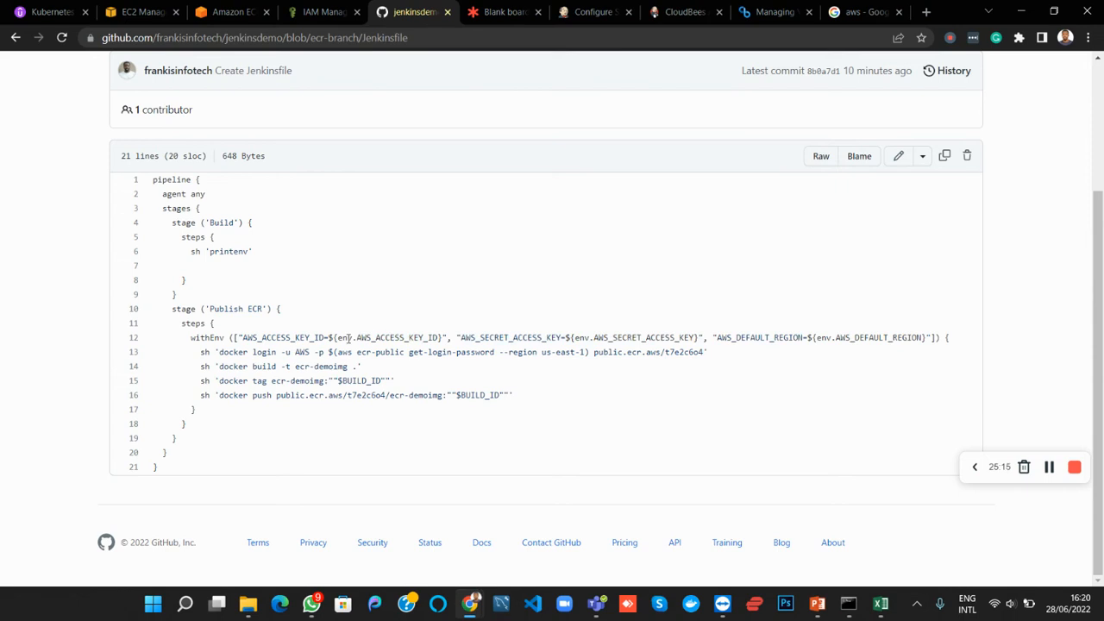
{"action": "left_click_drag", "start_coordinate": [348, 338], "coordinate": [425, 348]}
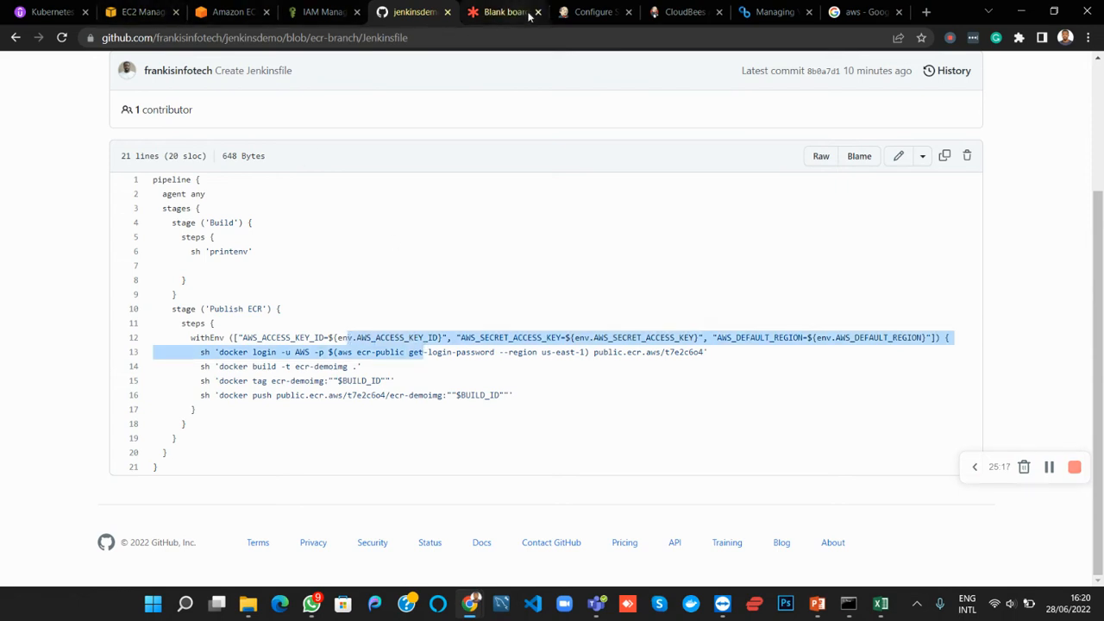
{"action": "left_click", "coordinate": [578, 14]}
{"action": "scroll", "coordinate": [326, 383], "scroll_direction": "down", "scroll_amount": 6}
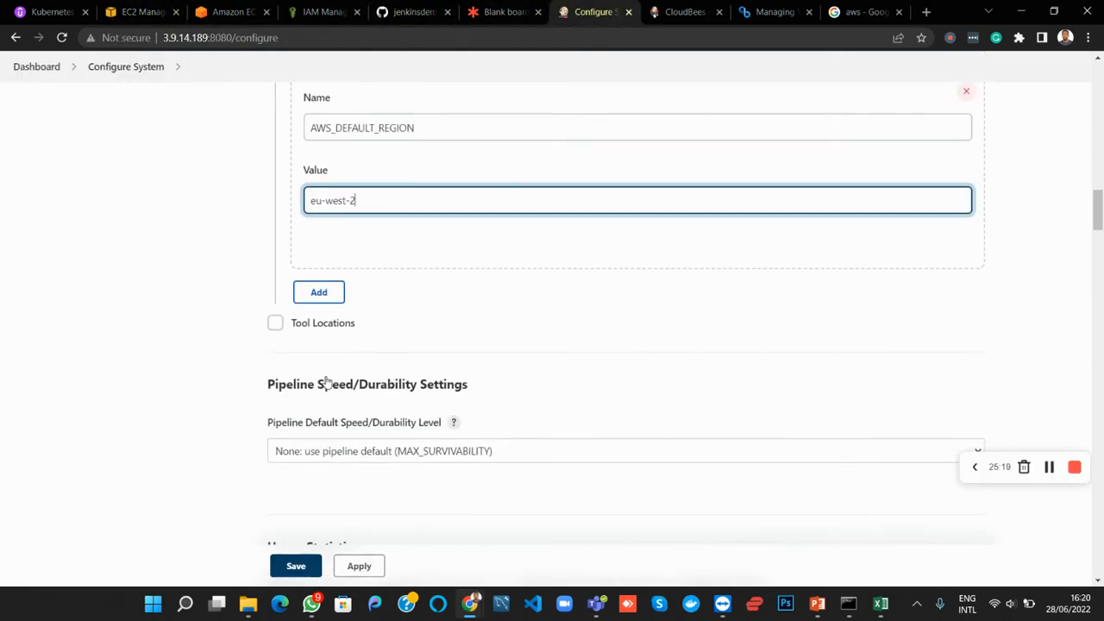
{"action": "left_click", "coordinate": [359, 567]}
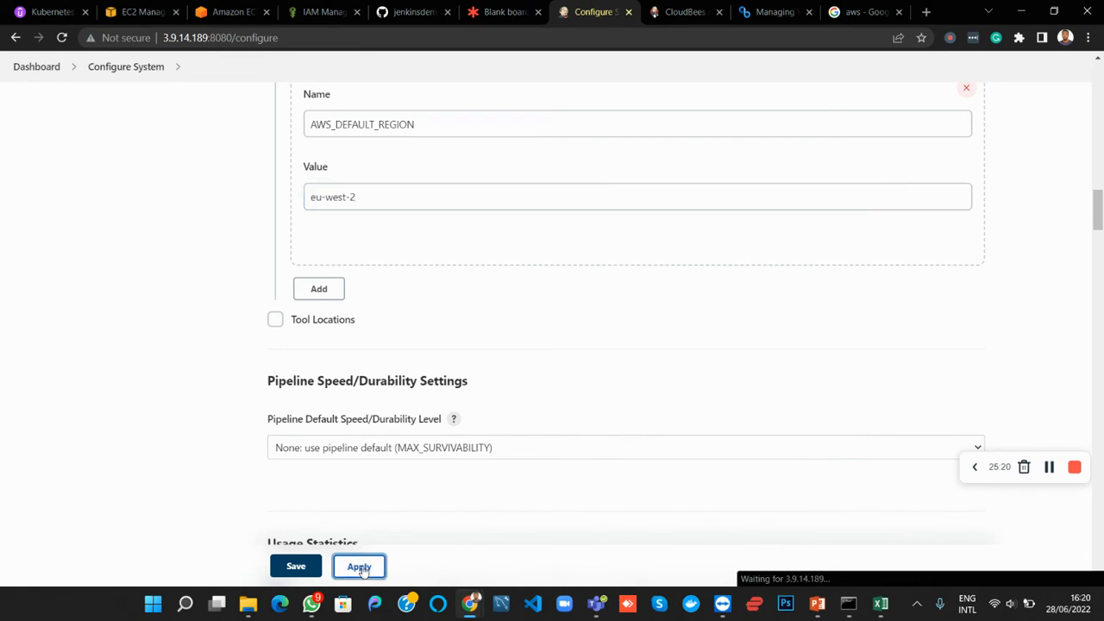
{"action": "left_click", "coordinate": [296, 567]}
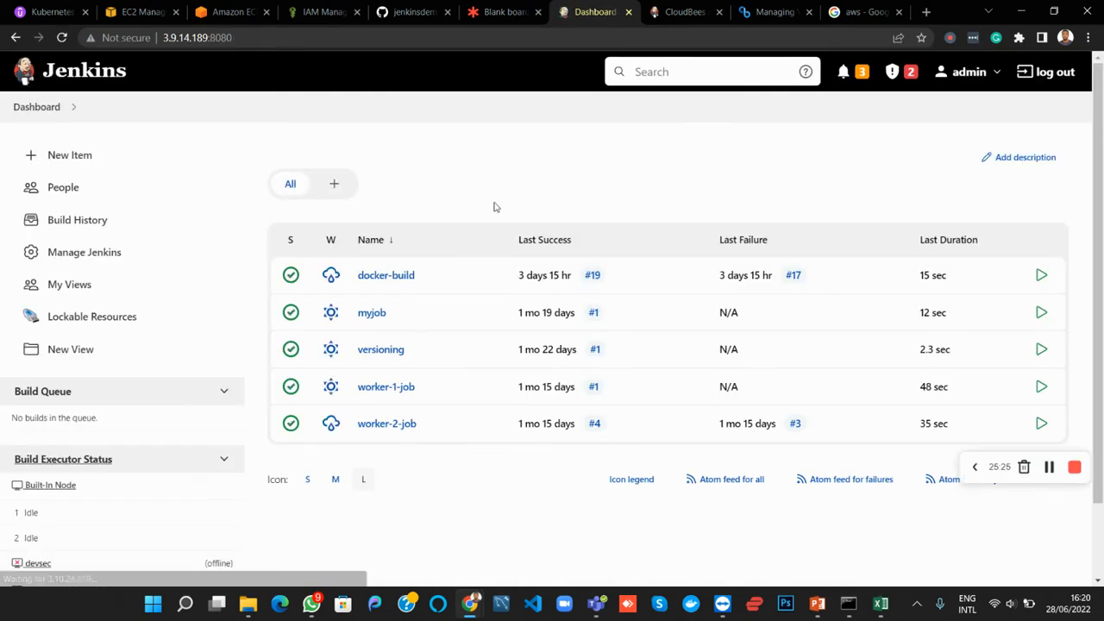
On the Lucidspark board, complete the last requirement so it reads "CReate the jenkins pipeline"
{"action": "left_click", "coordinate": [503, 12]}
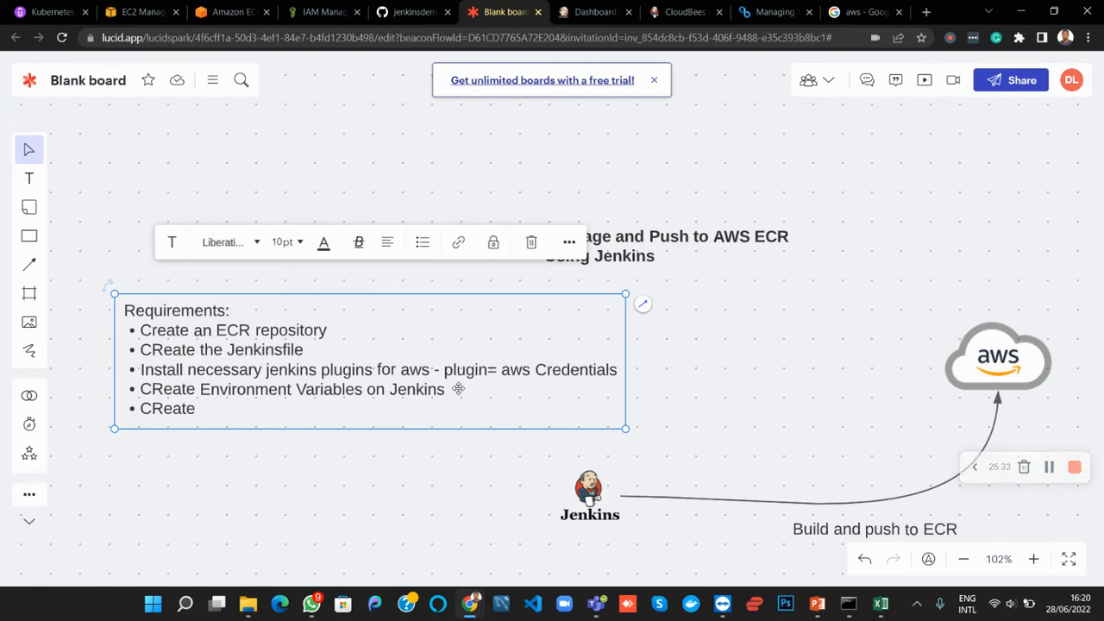
{"action": "double_click", "coordinate": [201, 414]}
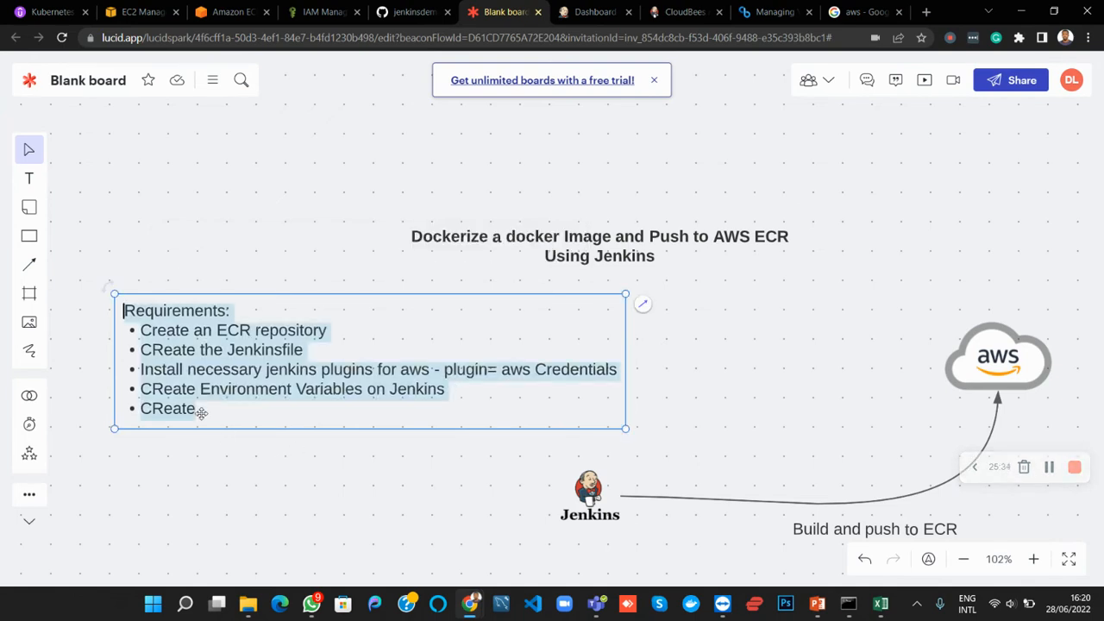
{"action": "left_click", "coordinate": [202, 414]}
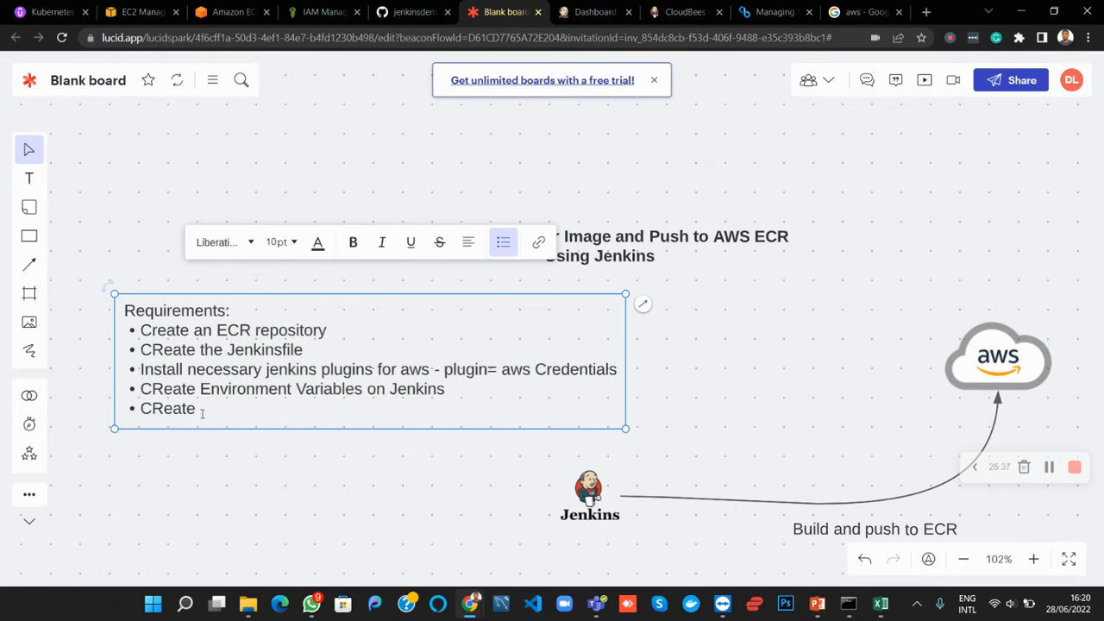
{"action": "type", "text": "jenkins pipeline"}
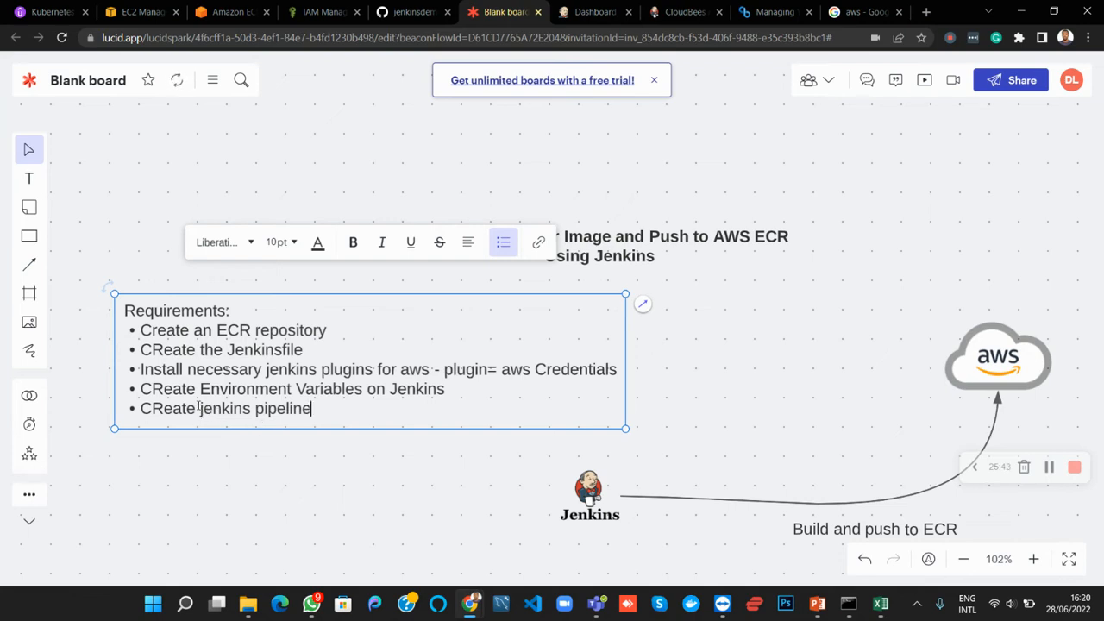
{"action": "left_click", "coordinate": [198, 407]}
{"action": "type", "text": "the"}
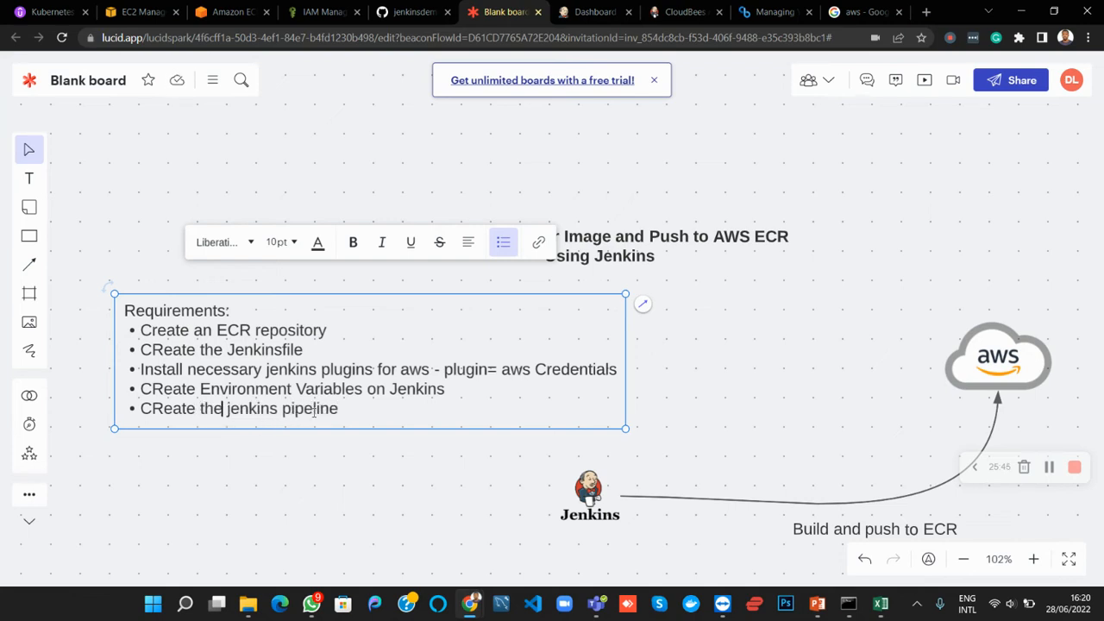
In Jenkins, create a new Pipeline item named demo-ecr
{"action": "left_click", "coordinate": [408, 12]}
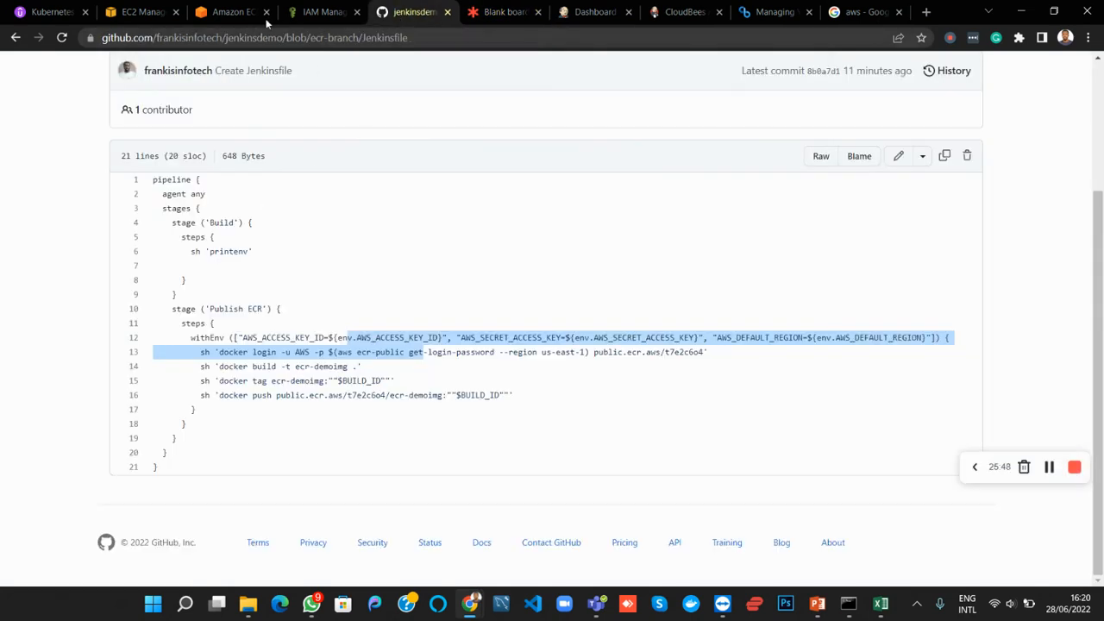
{"action": "left_click", "coordinate": [594, 13]}
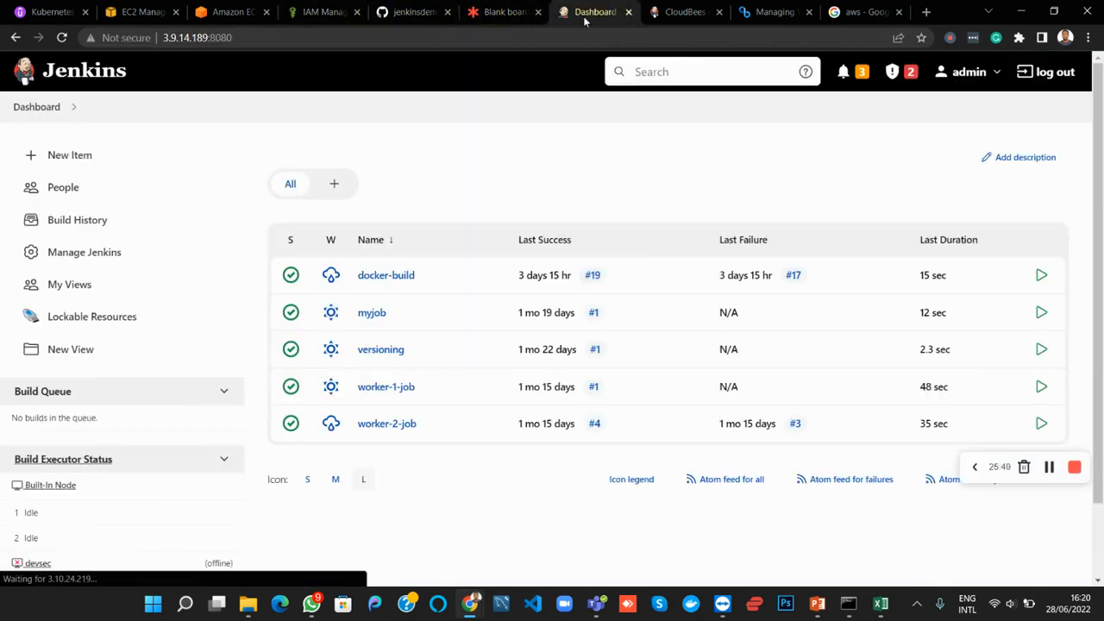
{"action": "left_click", "coordinate": [58, 164]}
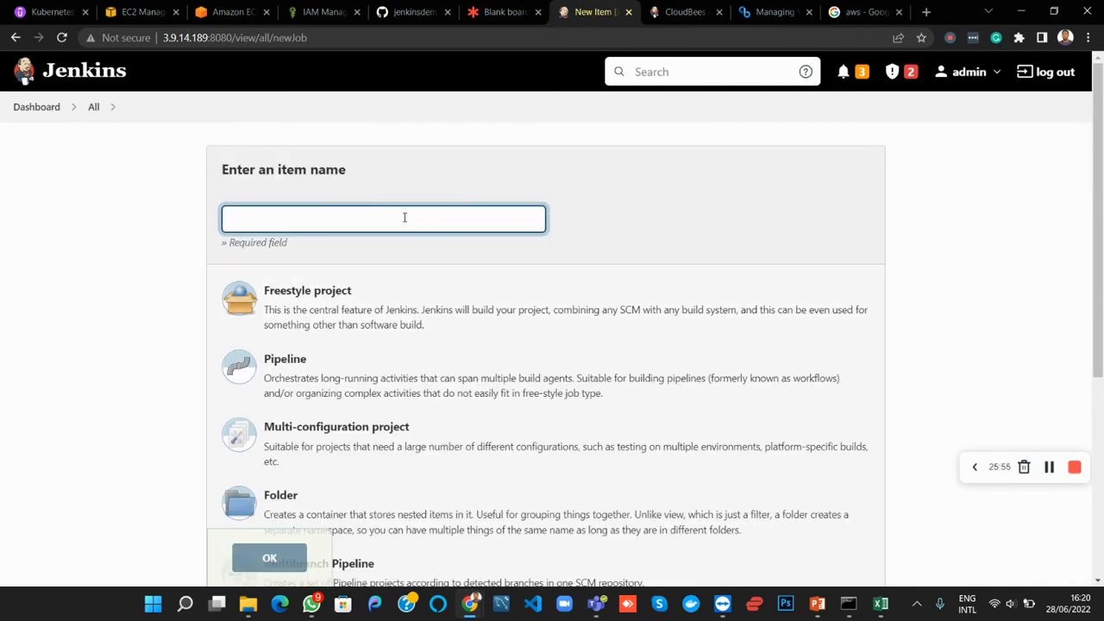
{"action": "type", "text": "dm"}
{"action": "key", "text": "BackSpace"}
{"action": "type", "text": "e"}
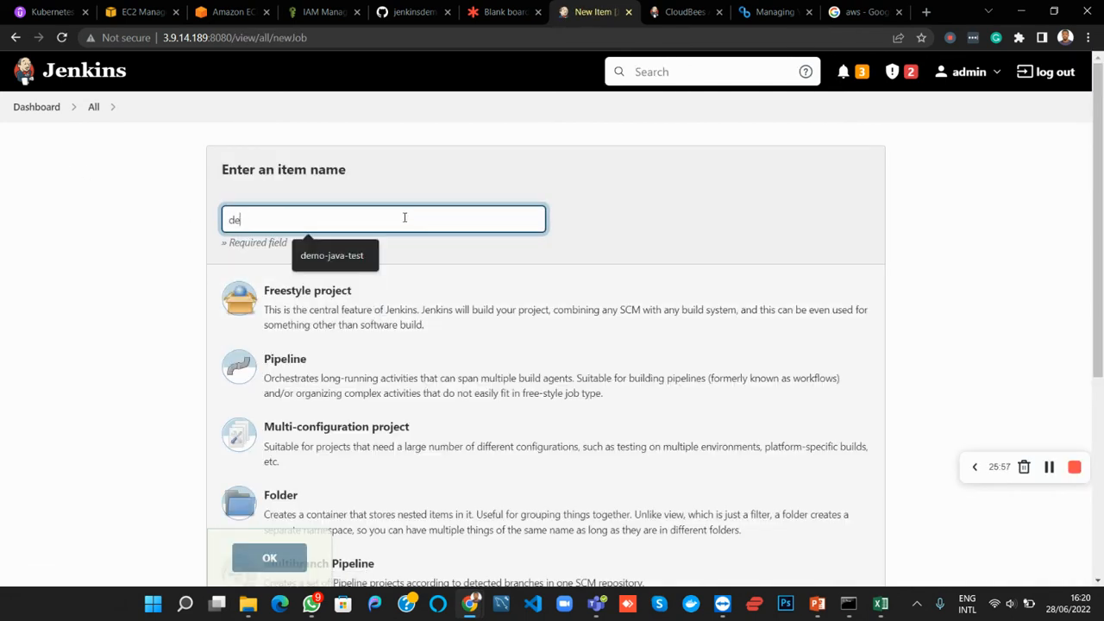
{"action": "type", "text": "mo-"}
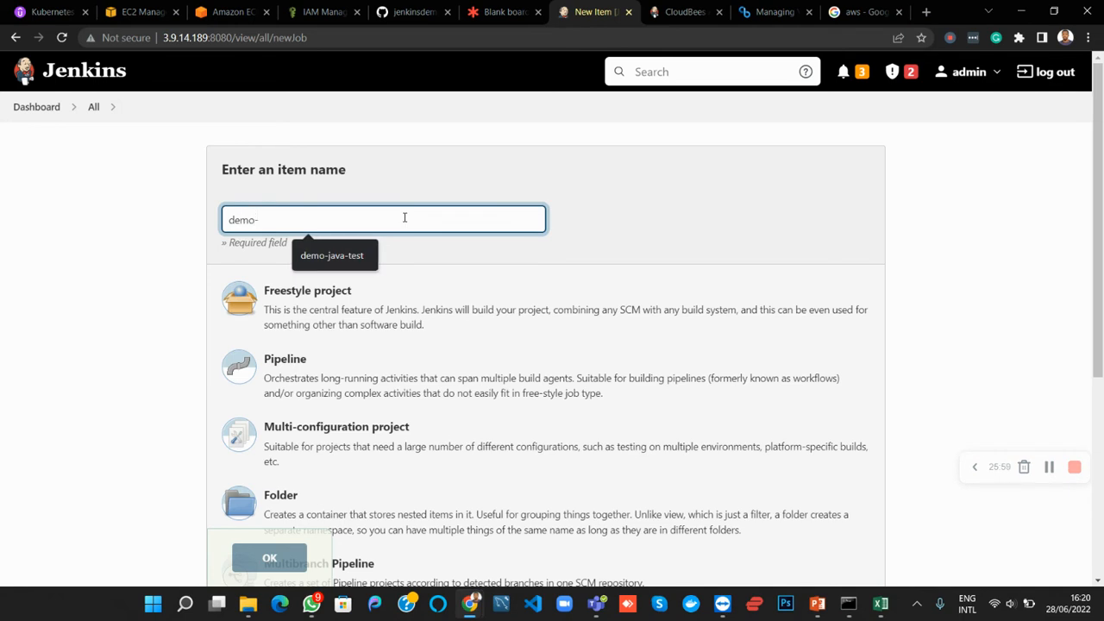
{"action": "type", "text": "ecr"}
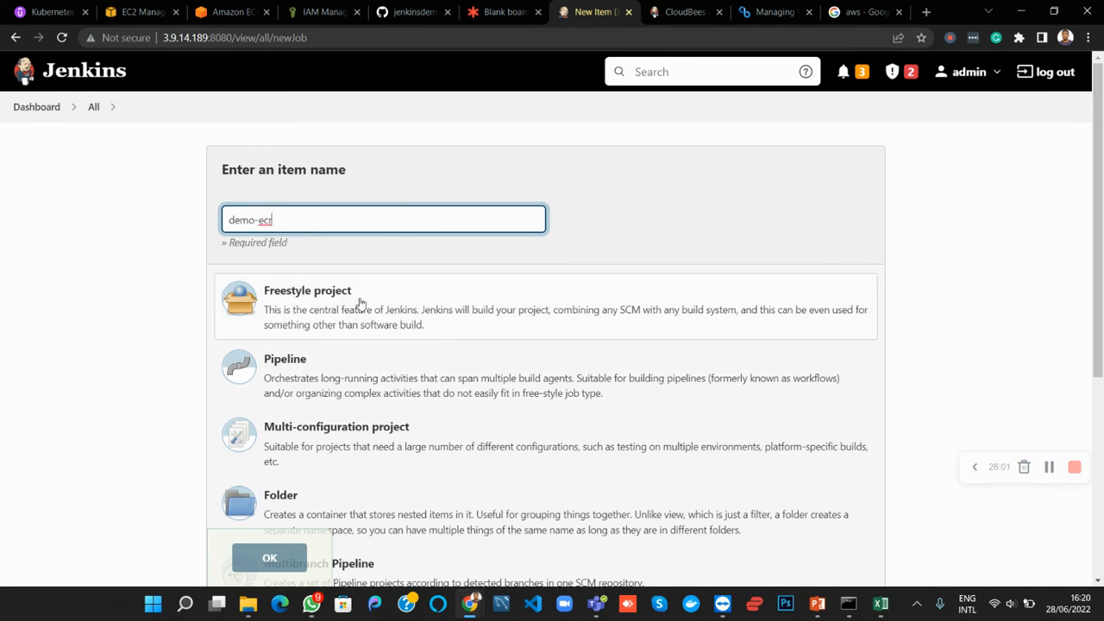
{"action": "scroll", "coordinate": [354, 336], "scroll_direction": "down", "scroll_amount": 1}
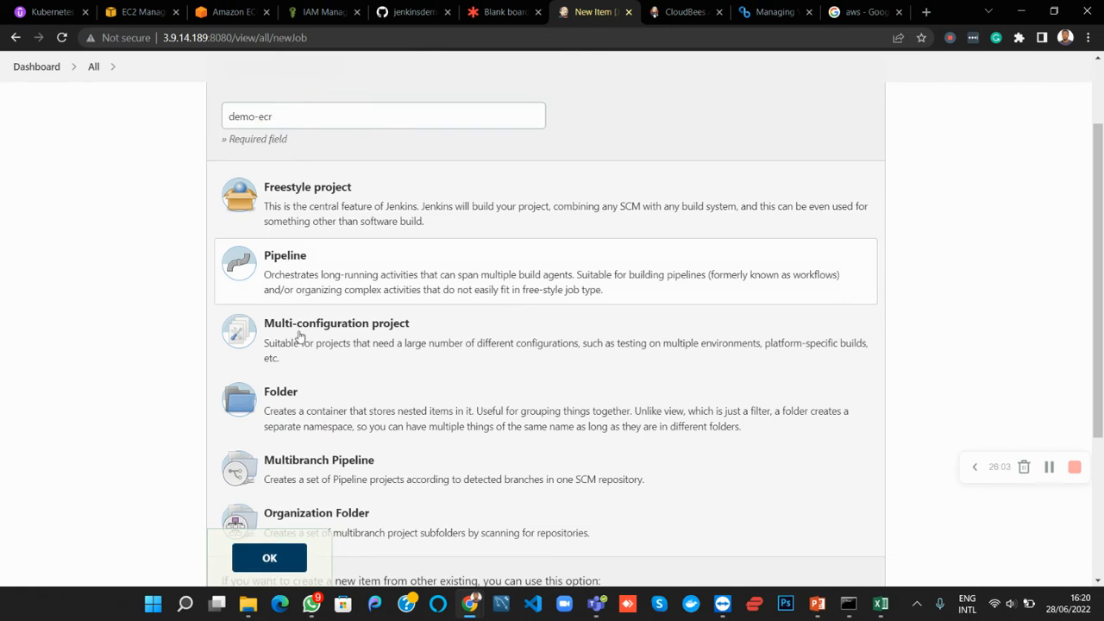
{"action": "scroll", "coordinate": [297, 431], "scroll_direction": "down", "scroll_amount": 3}
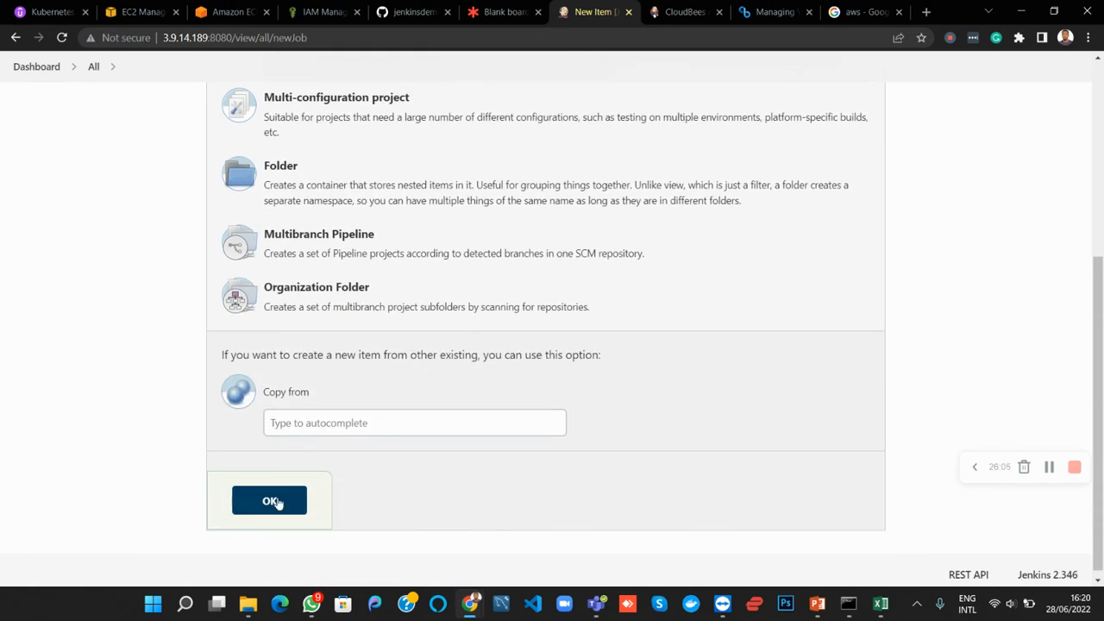
{"action": "left_click", "coordinate": [274, 501]}
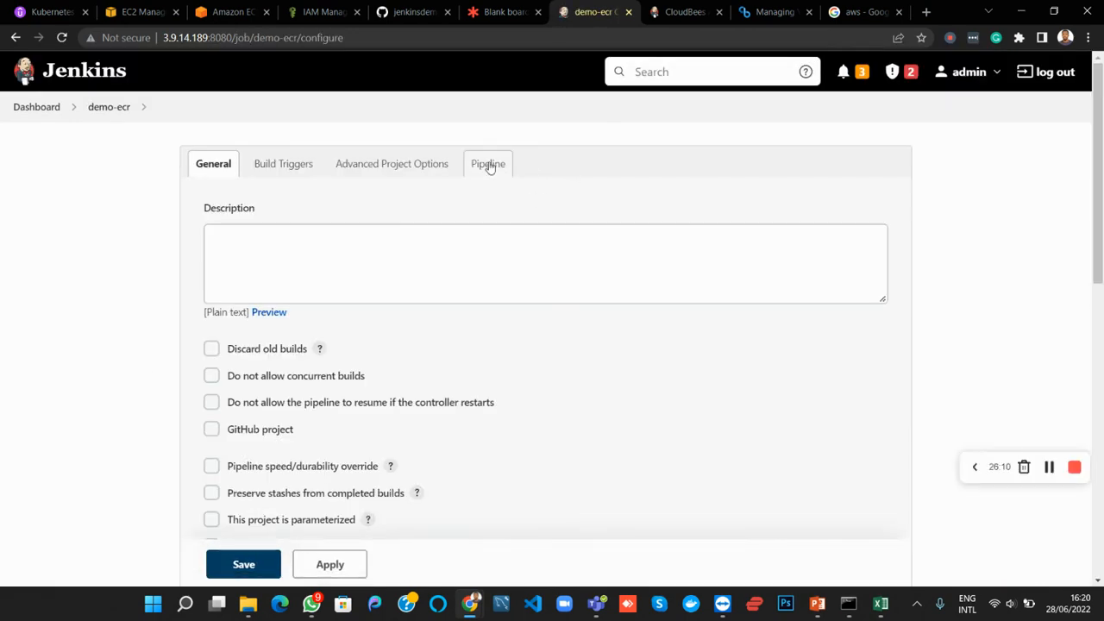
Set the demo-ecr pipeline definition to Pipeline script from SCM, with Git as the SCM
{"action": "left_click", "coordinate": [489, 165]}
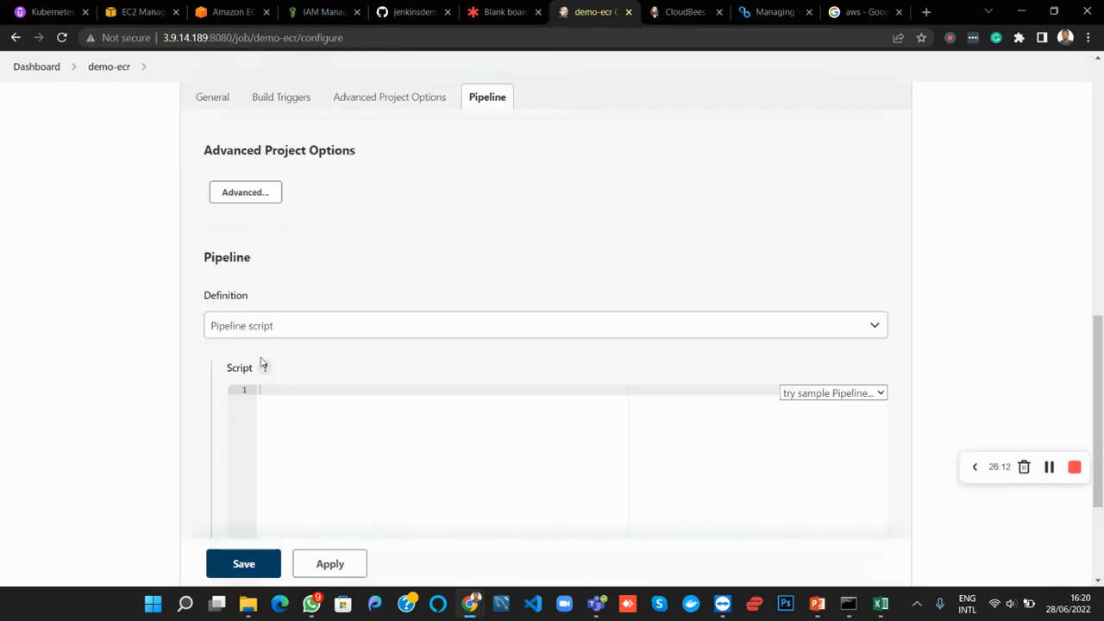
{"action": "left_click", "coordinate": [288, 326]}
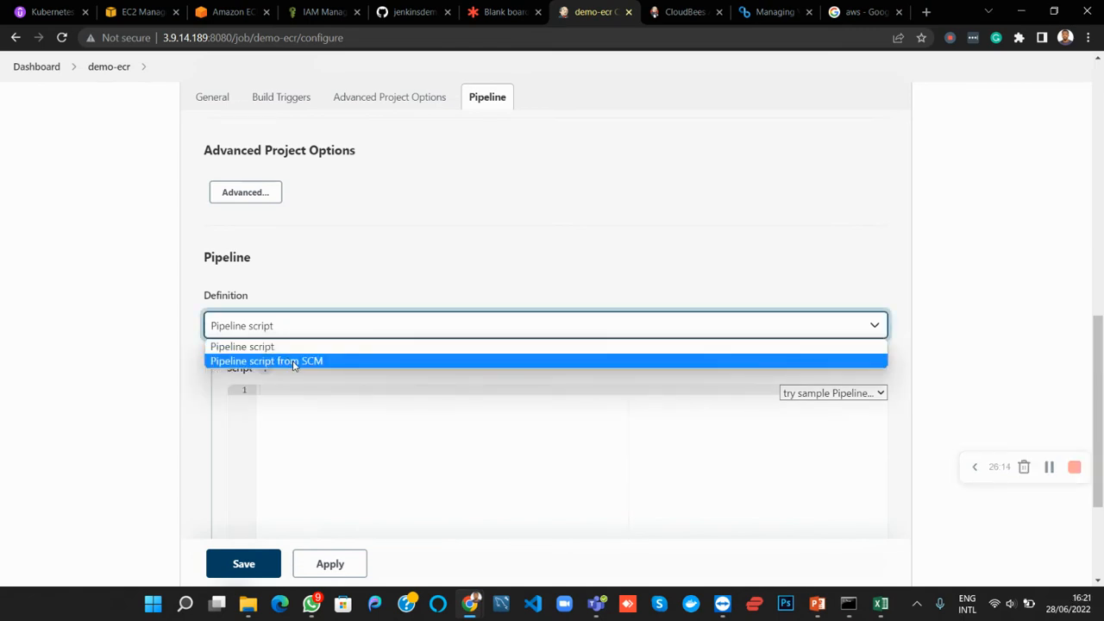
{"action": "left_click", "coordinate": [293, 362]}
{"action": "scroll", "coordinate": [290, 362], "scroll_direction": "down", "scroll_amount": 3}
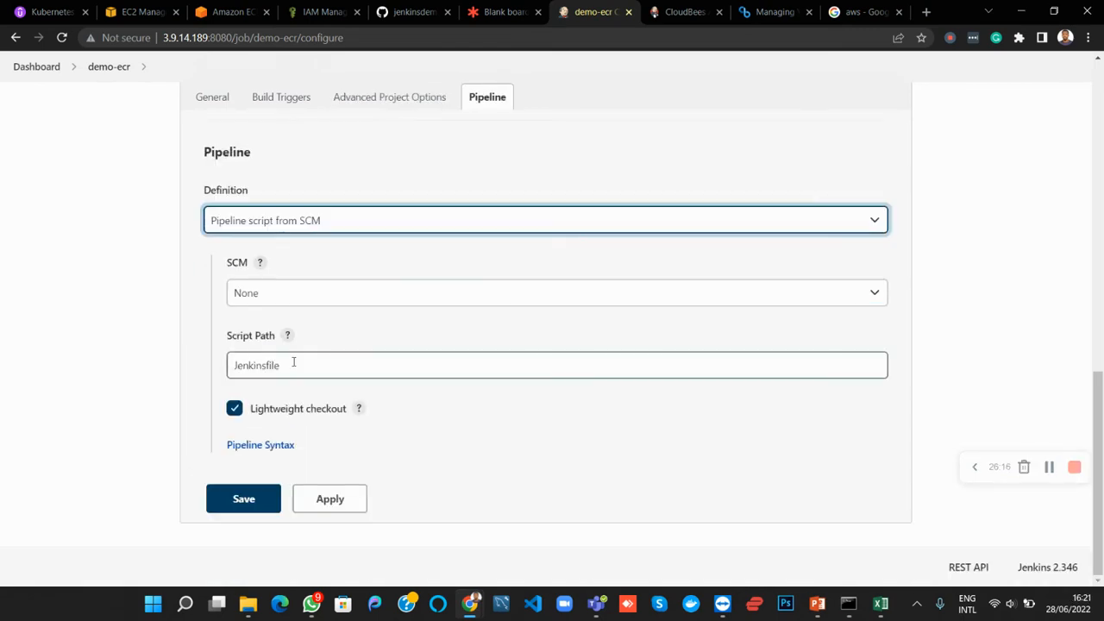
{"action": "left_click", "coordinate": [288, 298]}
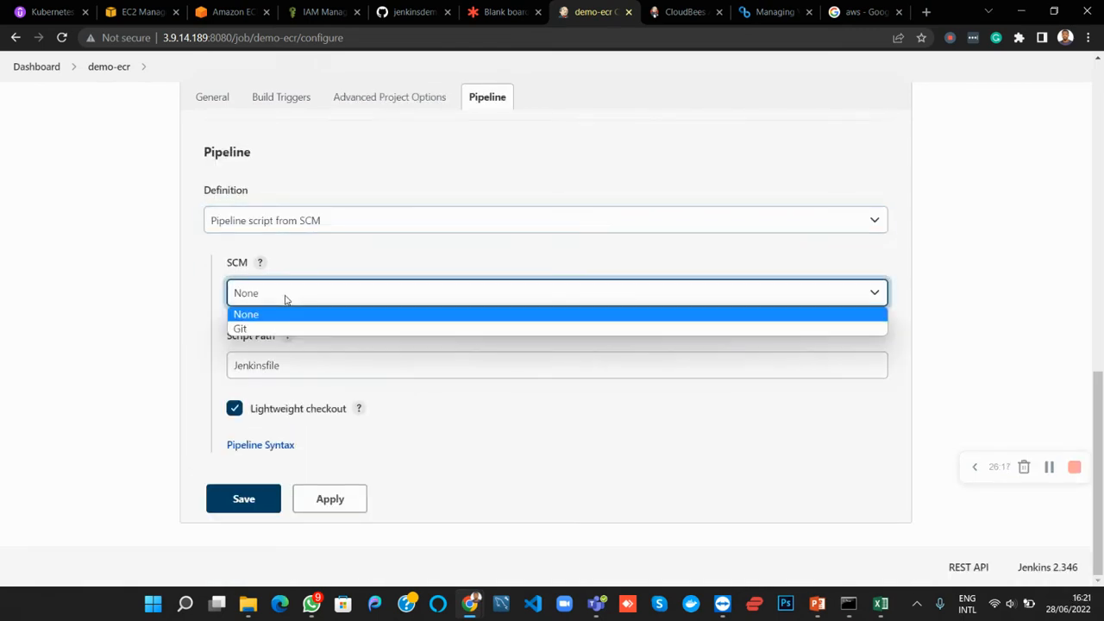
{"action": "left_click", "coordinate": [246, 329]}
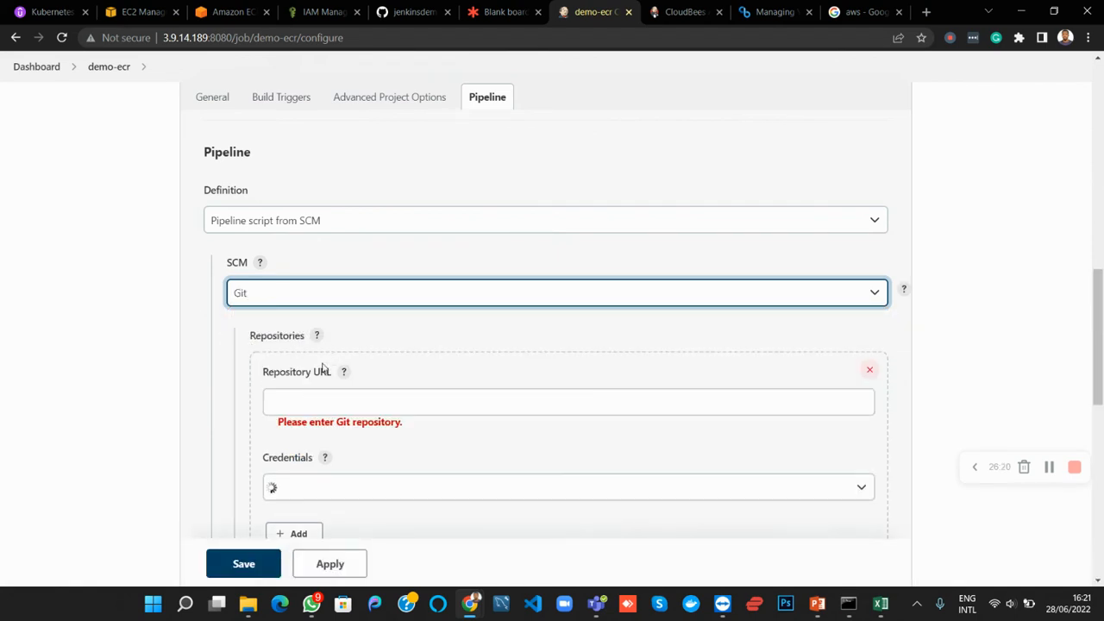
Copy the HTTPS clone URL of the jenkinsdemo repository on GitHub and paste it as the pipeline's Repository URL in Jenkins
{"action": "left_click", "coordinate": [313, 402]}
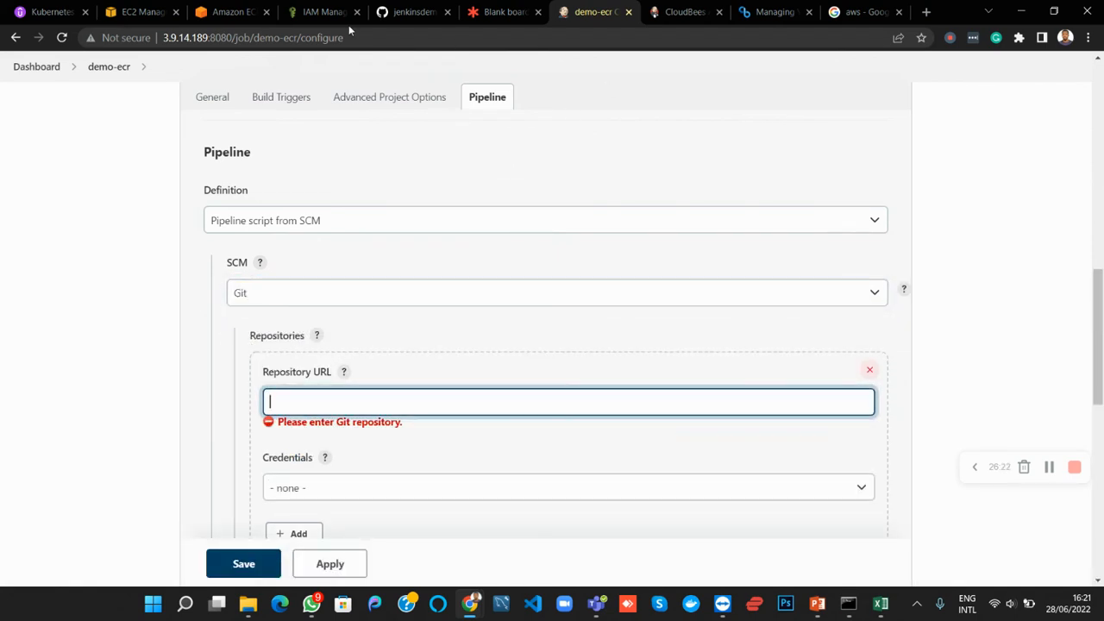
{"action": "left_click", "coordinate": [401, 17]}
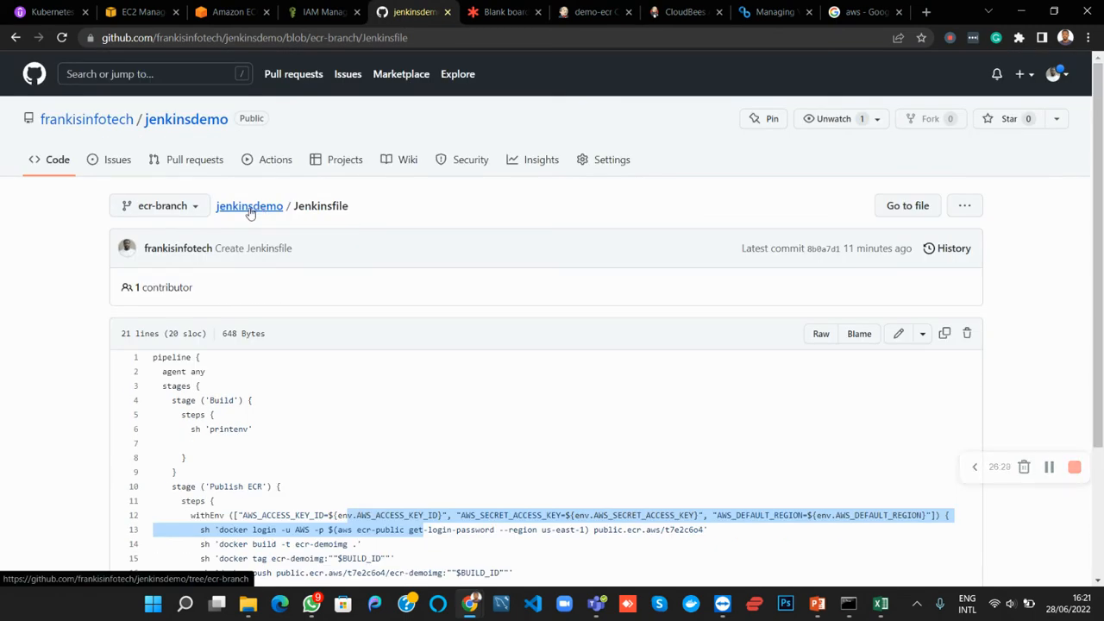
{"action": "left_click", "coordinate": [249, 211]}
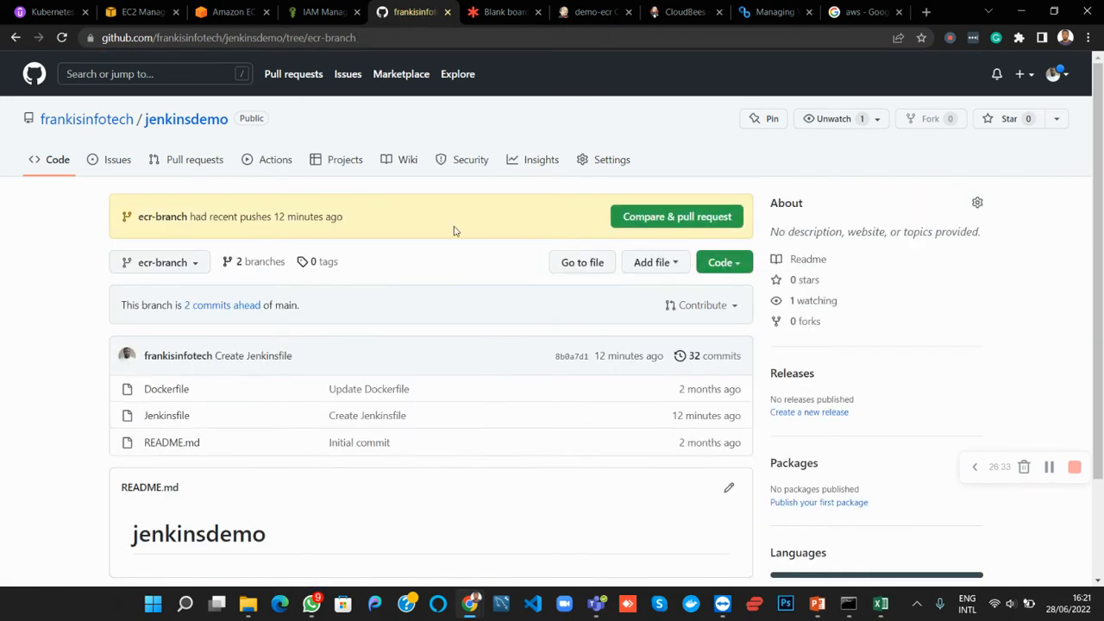
{"action": "left_click", "coordinate": [746, 266]}
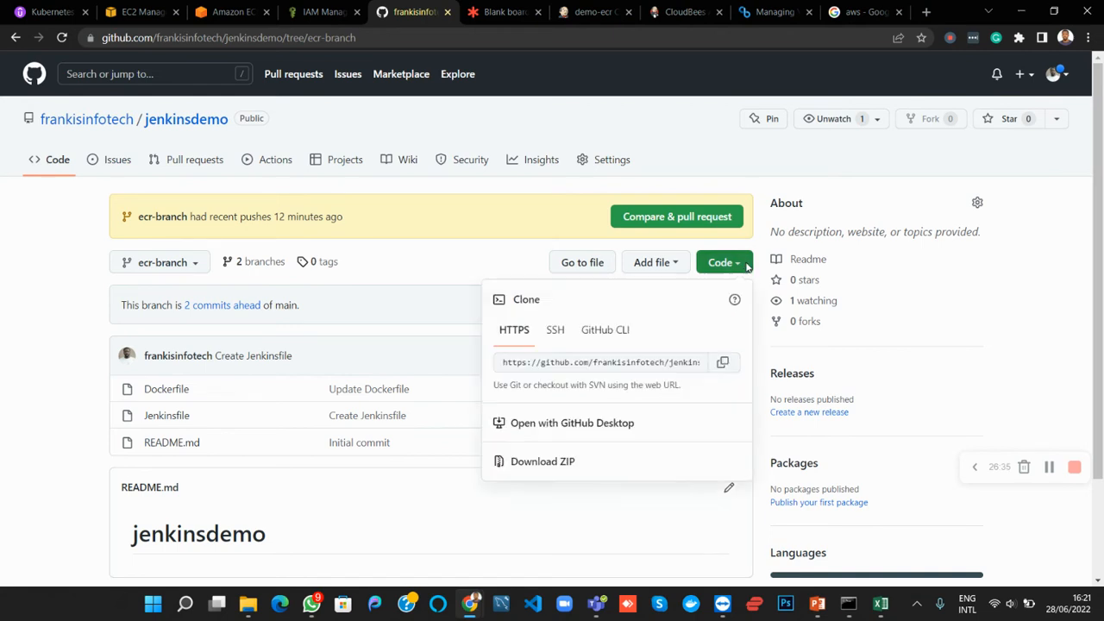
{"action": "left_click", "coordinate": [722, 364]}
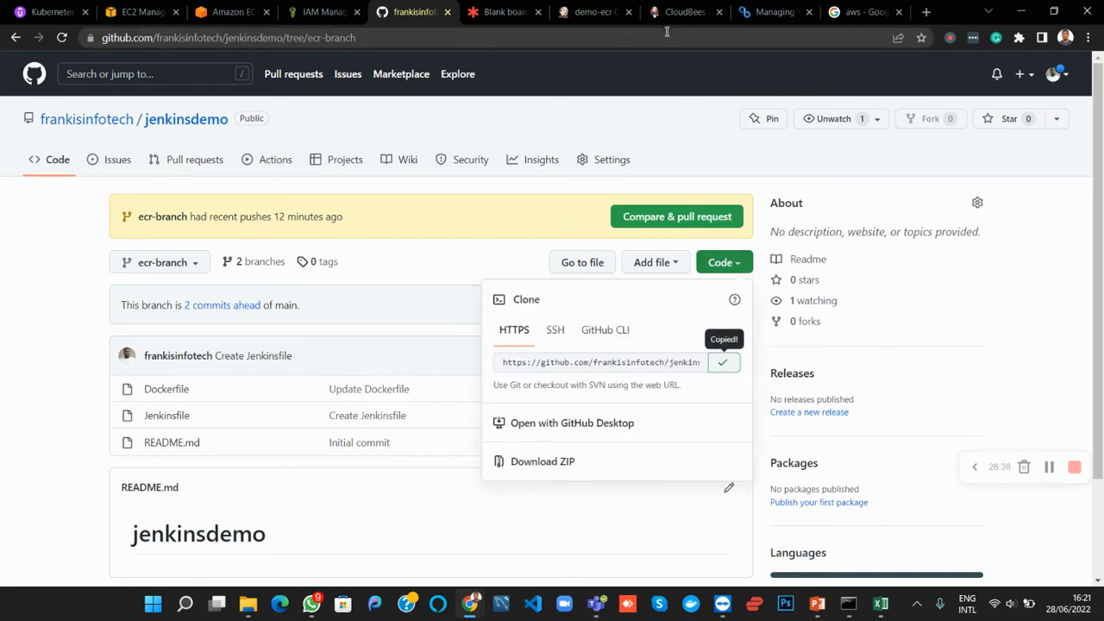
{"action": "left_click", "coordinate": [594, 12]}
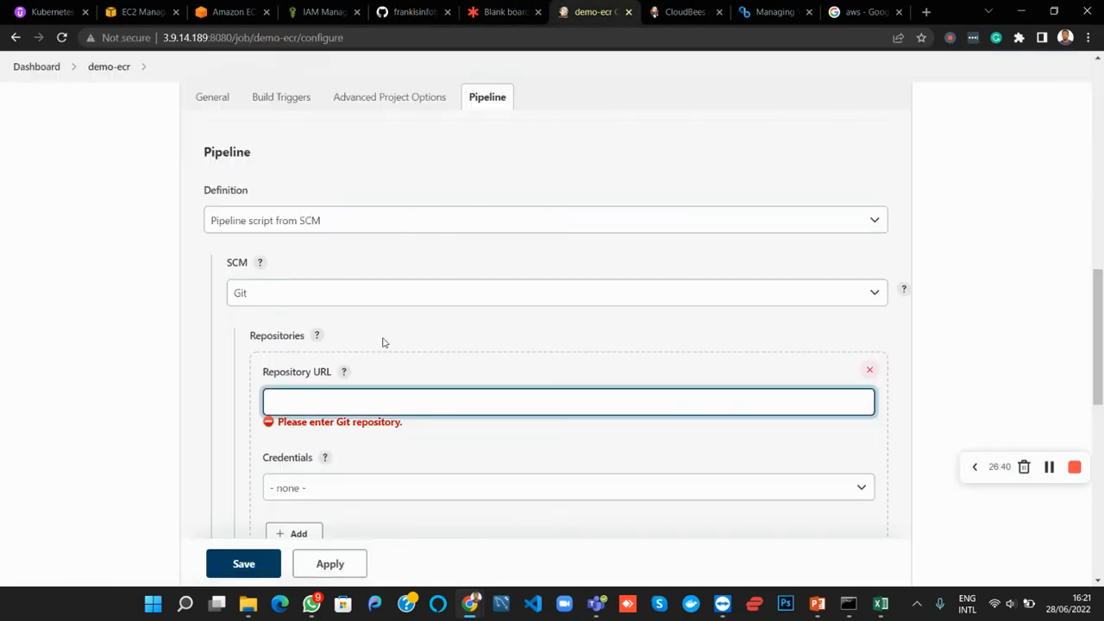
{"action": "key", "text": "ctrl+v"}
{"action": "scroll", "coordinate": [350, 351], "scroll_direction": "down", "scroll_amount": 2}
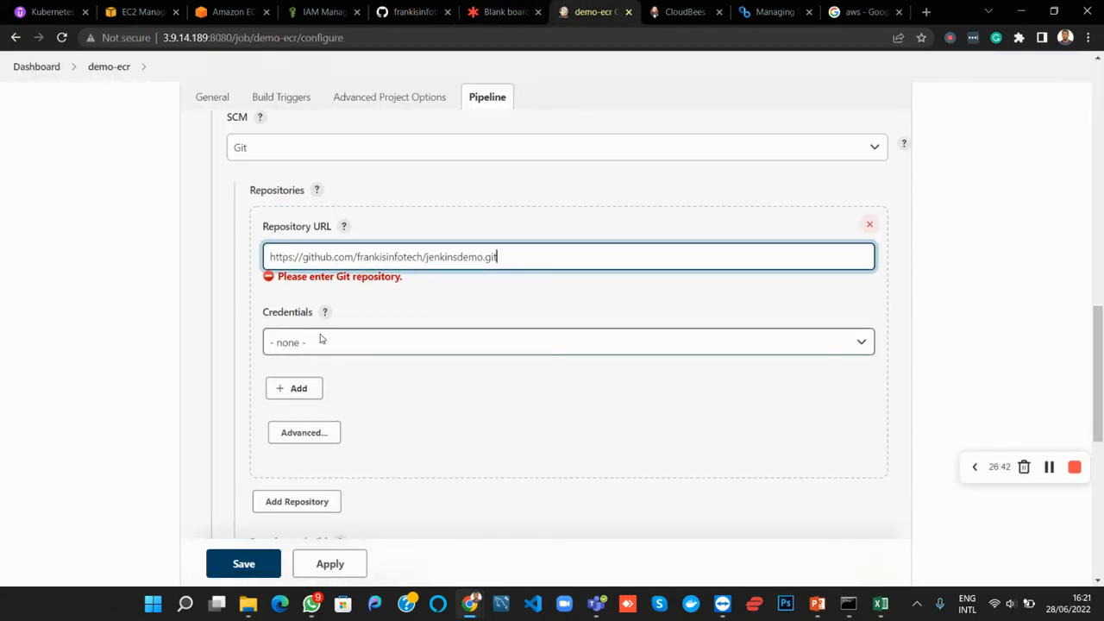
{"action": "left_click", "coordinate": [387, 378]}
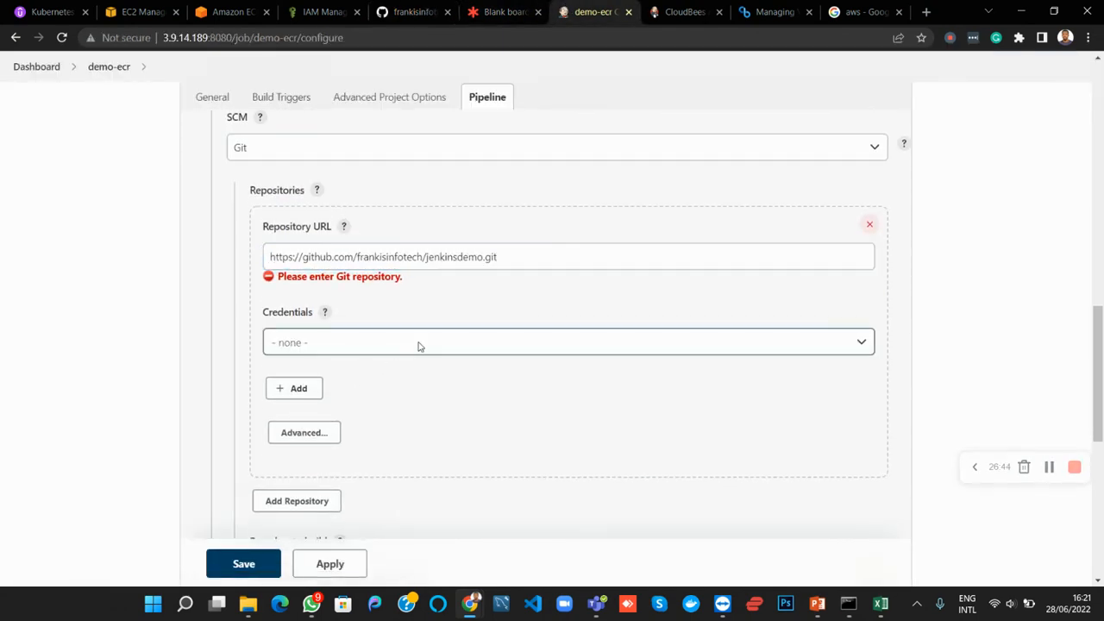
Check the branch name on GitHub and set the pipeline's Branch Specifier to */ecr-branch
{"action": "scroll", "coordinate": [409, 389], "scroll_direction": "down", "scroll_amount": 1}
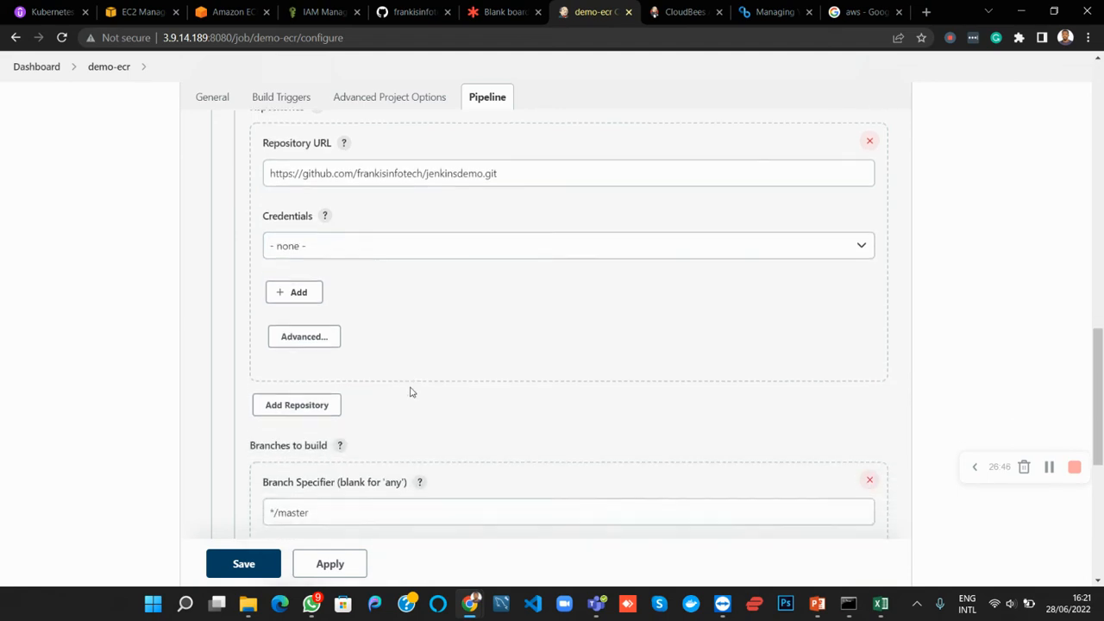
{"action": "scroll", "coordinate": [409, 389], "scroll_direction": "up", "scroll_amount": 1}
{"action": "scroll", "coordinate": [411, 391], "scroll_direction": "down", "scroll_amount": 2}
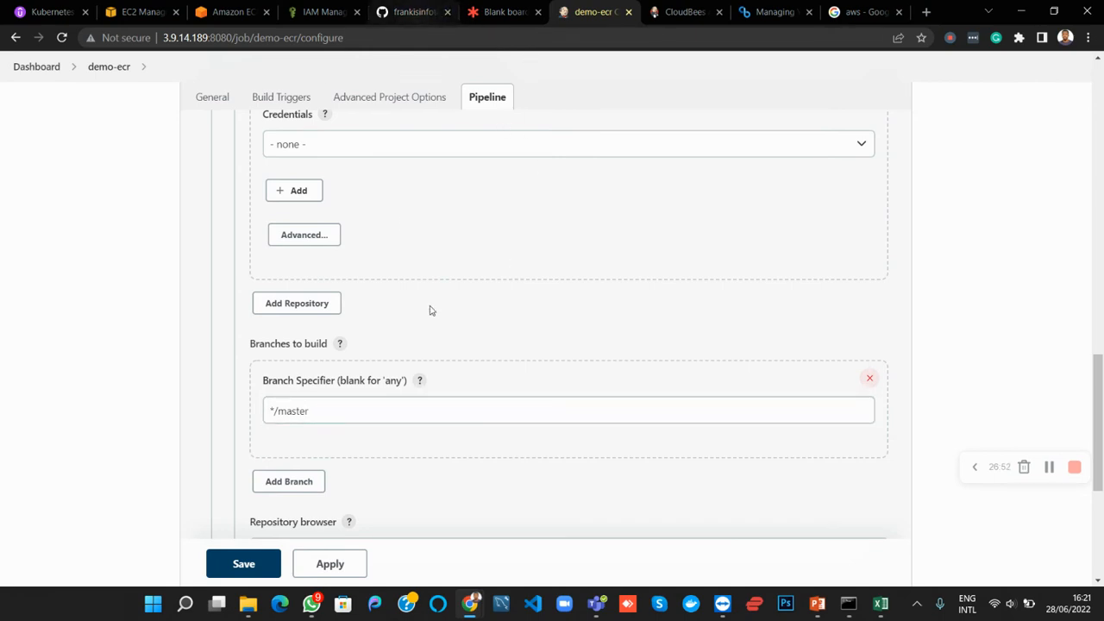
{"action": "left_click", "coordinate": [417, 12]}
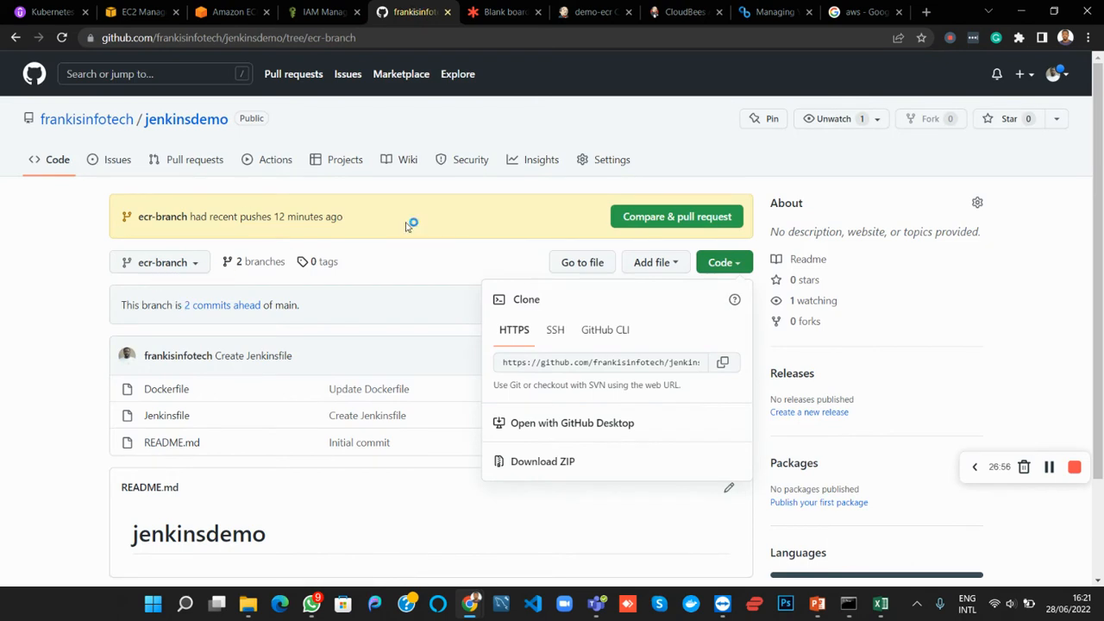
{"action": "left_click", "coordinate": [593, 12]}
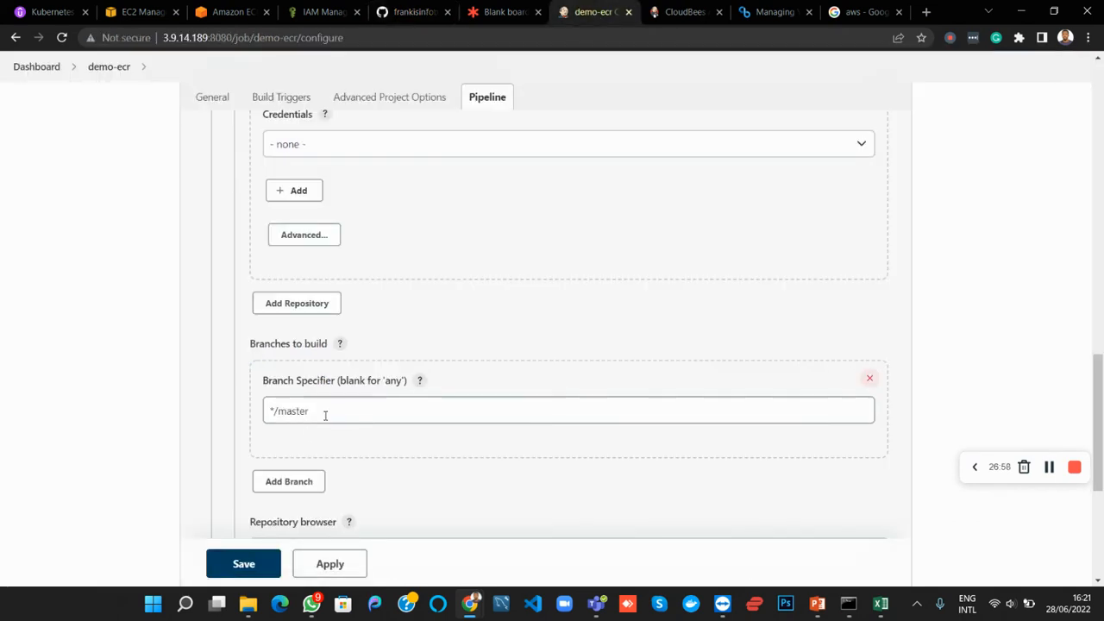
{"action": "left_click", "coordinate": [325, 412]}
{"action": "key", "text": "BackSpace"}
{"action": "key", "text": "BackSpace"}
{"action": "key", "text": "BackSpace"}
{"action": "key", "text": "BackSpace"}
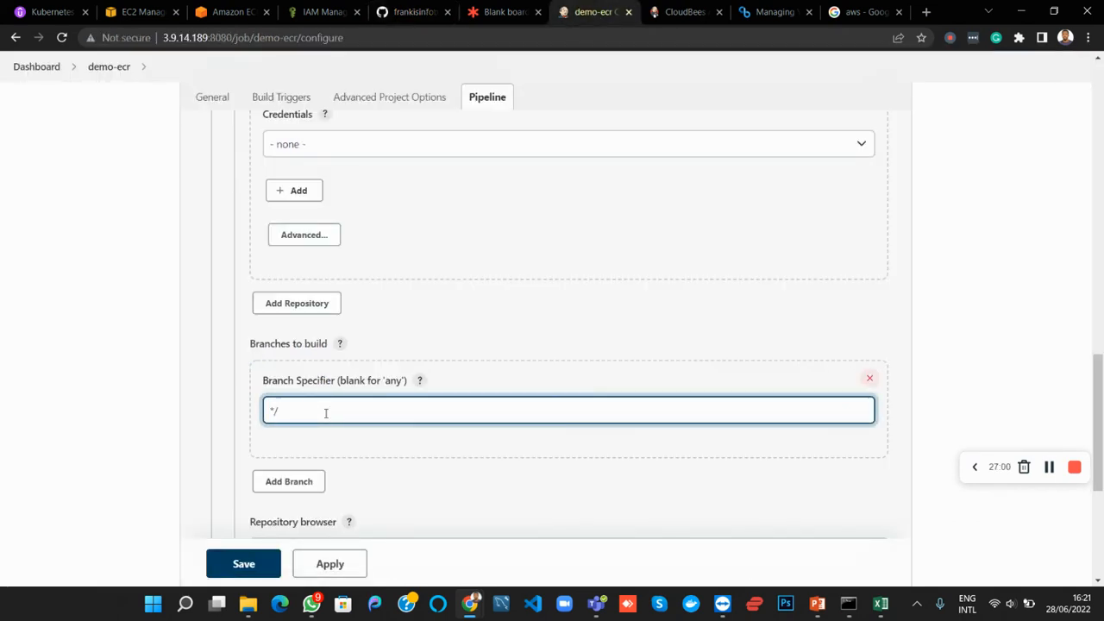
{"action": "type", "text": "ecr-branch"}
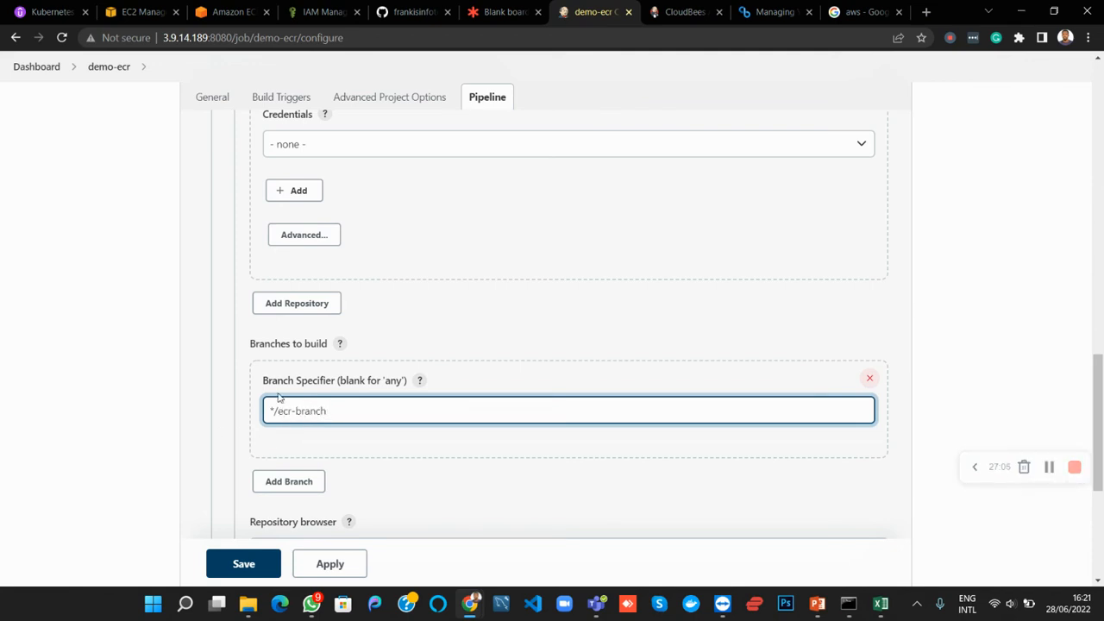
Review the script path and repository settings of demo-ecr, and apply and save the pipeline configuration
{"action": "scroll", "coordinate": [330, 394], "scroll_direction": "down", "scroll_amount": 3}
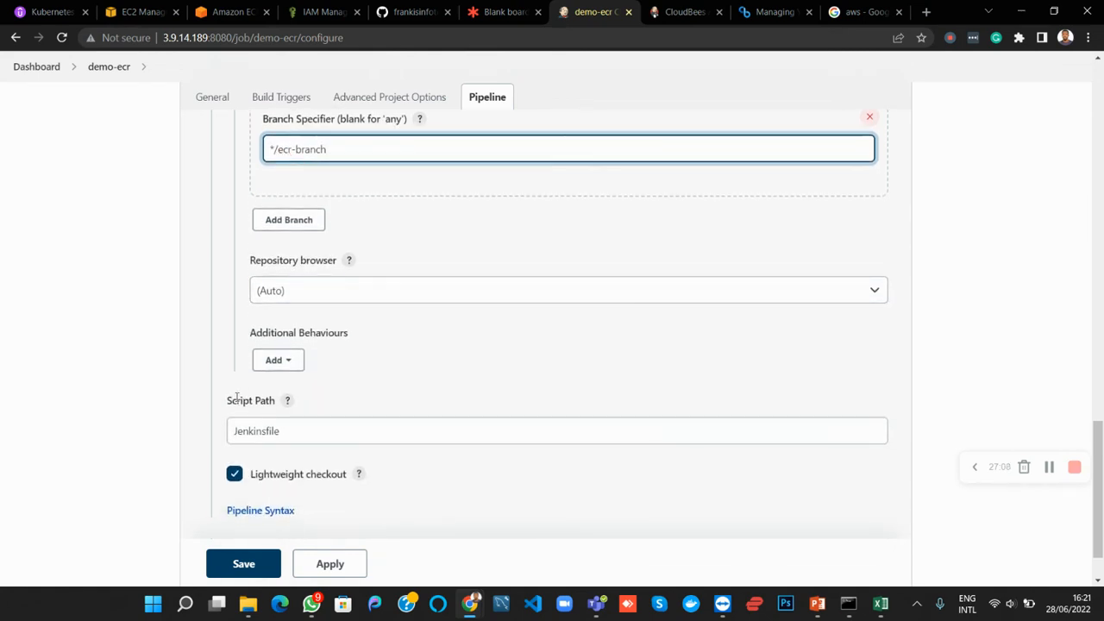
{"action": "left_click_drag", "start_coordinate": [238, 400], "coordinate": [275, 400]}
{"action": "scroll", "coordinate": [375, 363], "scroll_direction": "down", "scroll_amount": 1}
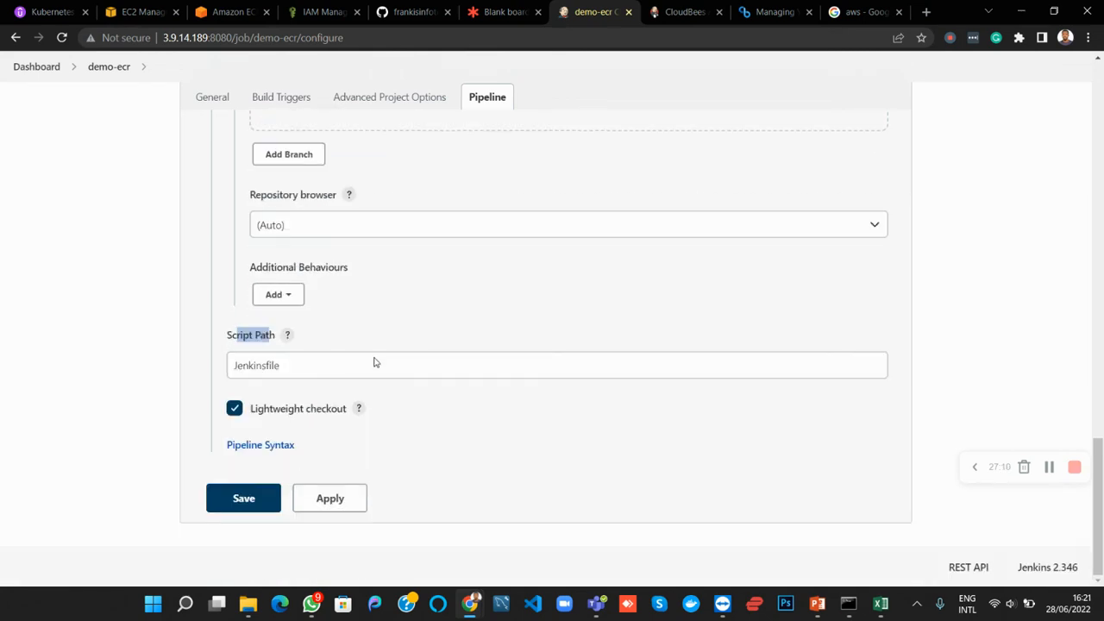
{"action": "scroll", "coordinate": [374, 363], "scroll_direction": "up", "scroll_amount": 4}
{"action": "scroll", "coordinate": [375, 363], "scroll_direction": "up", "scroll_amount": 2}
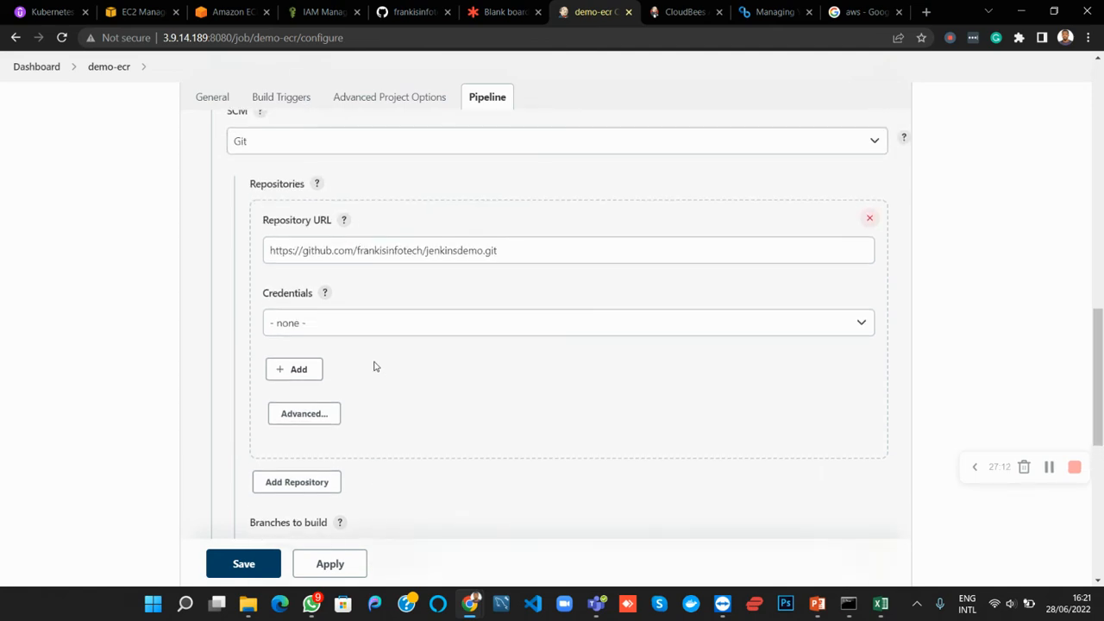
{"action": "scroll", "coordinate": [374, 362], "scroll_direction": "down", "scroll_amount": 3}
{"action": "scroll", "coordinate": [374, 360], "scroll_direction": "down", "scroll_amount": 3}
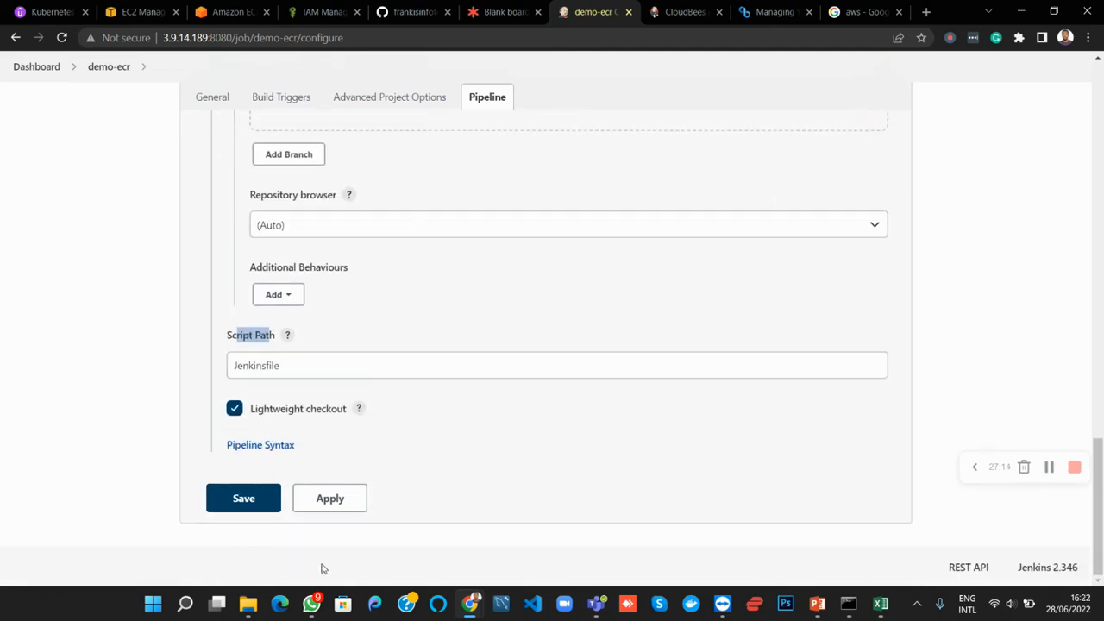
{"action": "left_click", "coordinate": [308, 509]}
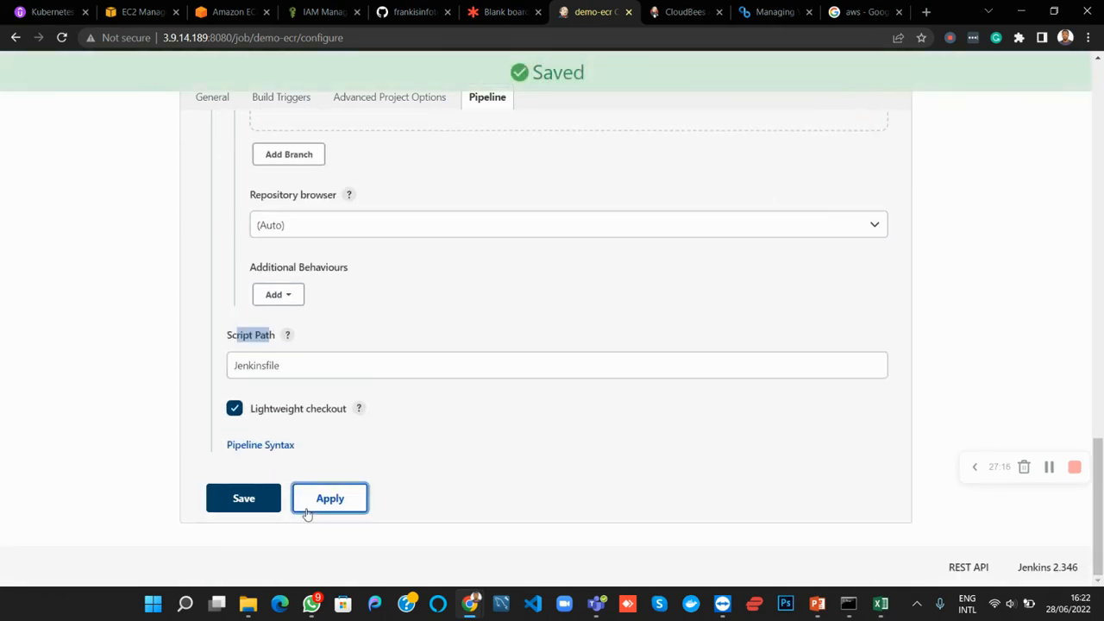
{"action": "left_click", "coordinate": [258, 506]}
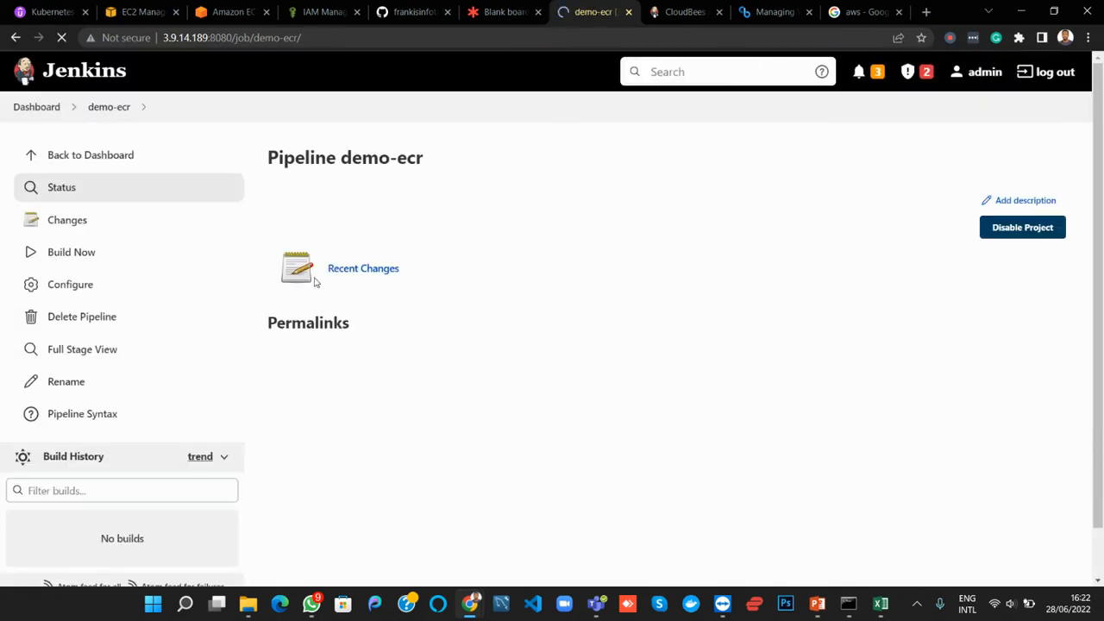
{"action": "scroll", "coordinate": [315, 282], "scroll_direction": "down", "scroll_amount": 1}
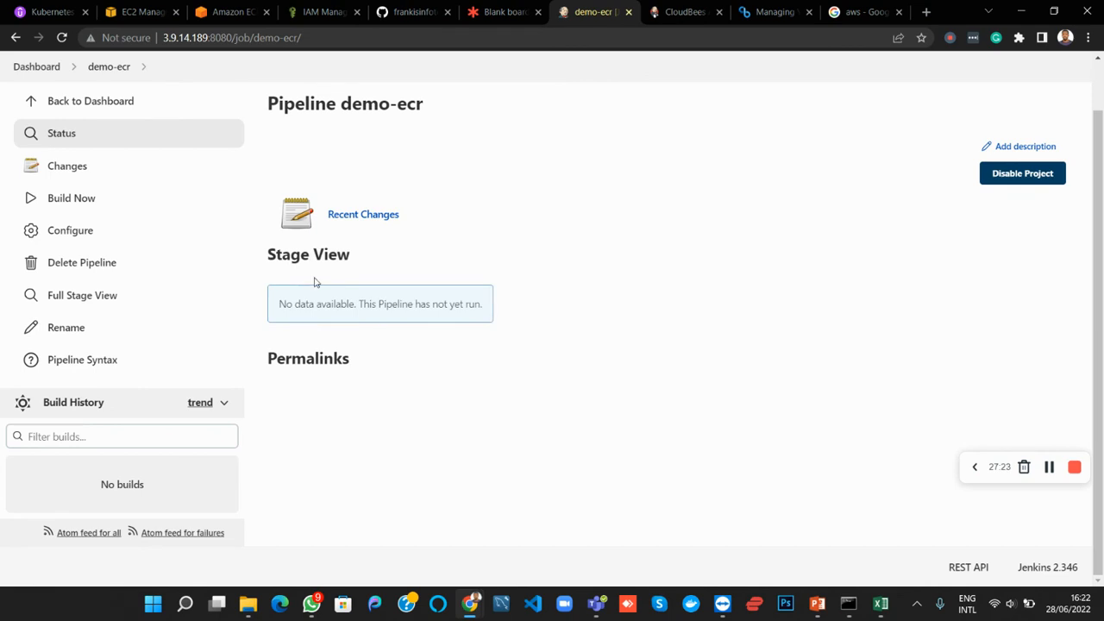
Run the demo-ecr pipeline and open the docker tag log of its Publish ECR stage
{"action": "left_click", "coordinate": [67, 203]}
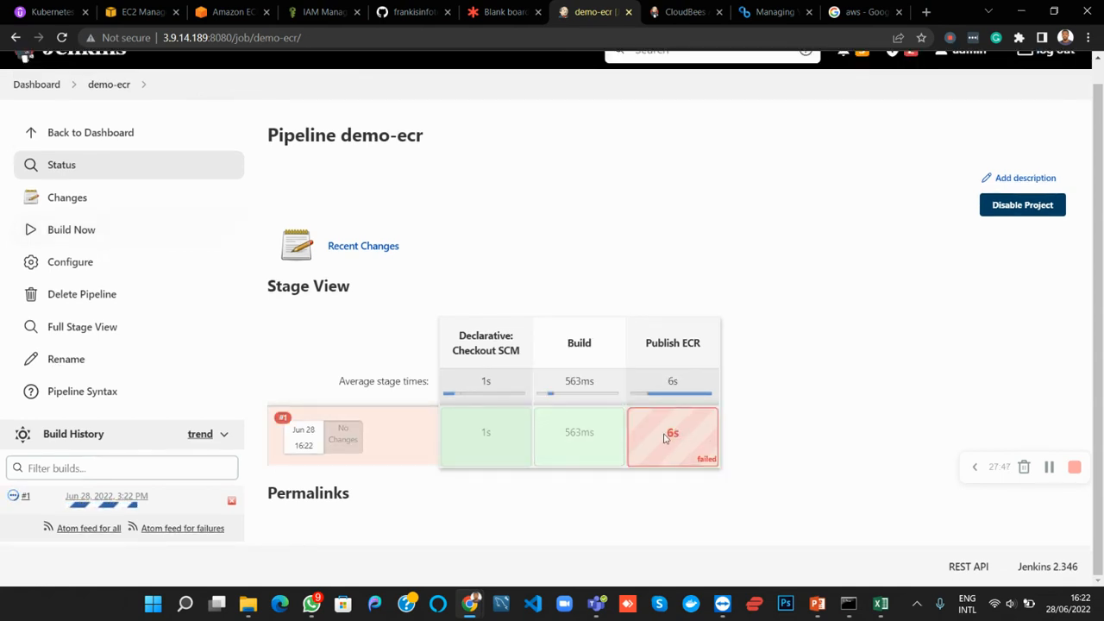
{"action": "mouse_move", "coordinate": [671, 436]}
{"action": "left_click", "coordinate": [669, 376]}
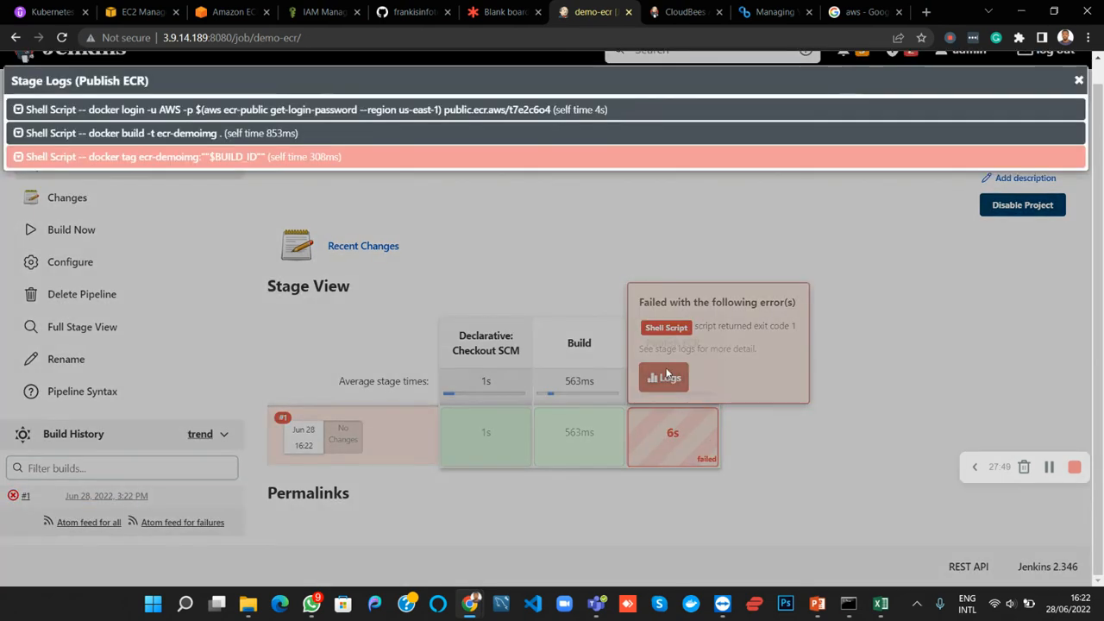
{"action": "left_click", "coordinate": [1058, 165]}
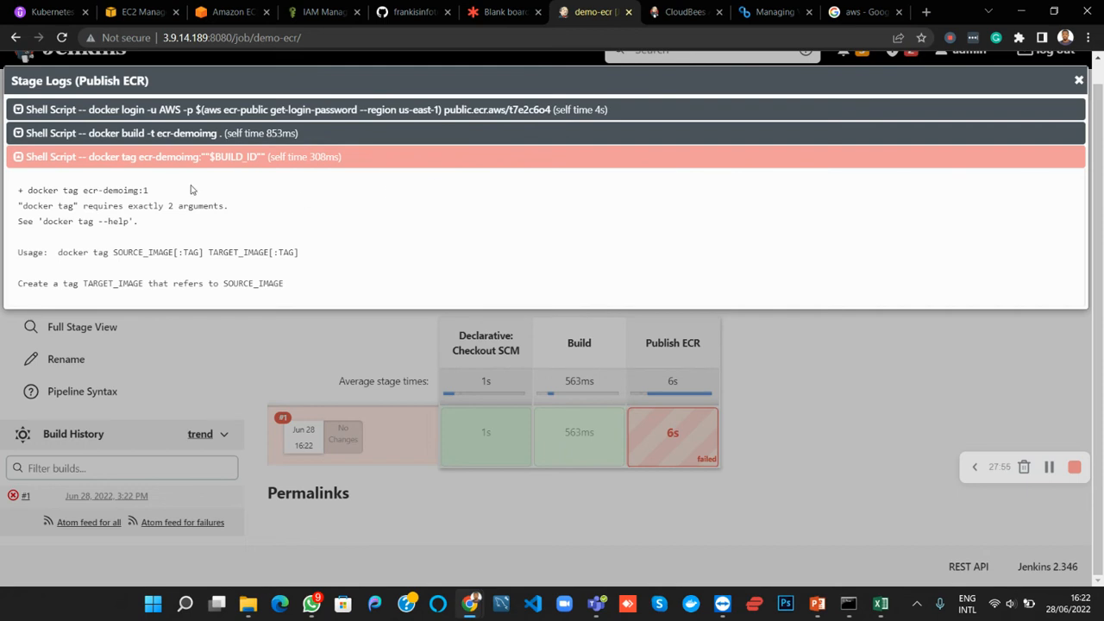
Read the docker tag command, error and usage text in the Publish ECR stage log, and close the log
{"action": "left_click_drag", "start_coordinate": [151, 192], "coordinate": [50, 188]}
{"action": "left_click", "coordinate": [76, 221]}
{"action": "left_click_drag", "start_coordinate": [130, 205], "coordinate": [229, 206]}
{"action": "left_click", "coordinate": [67, 226]}
{"action": "left_click", "coordinate": [1079, 80]}
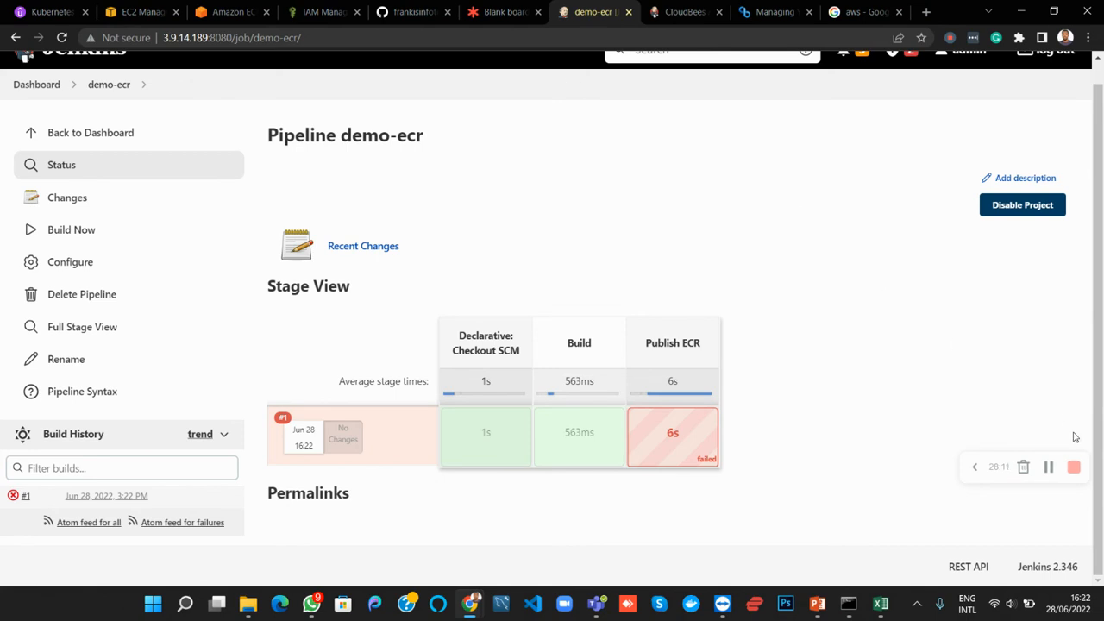
{"action": "left_click", "coordinate": [1049, 467]}
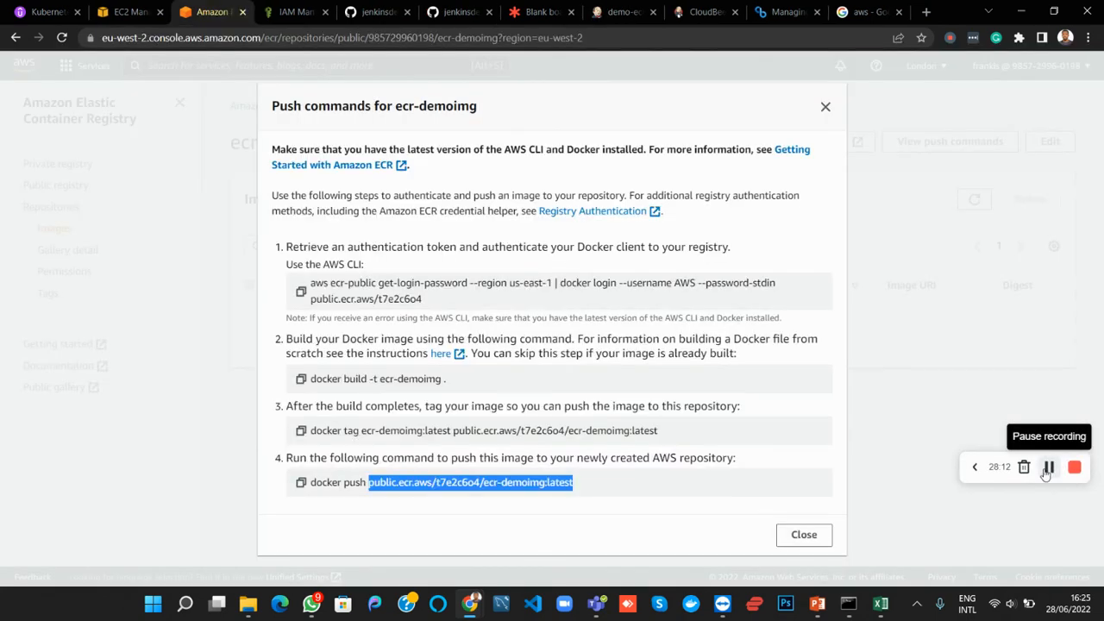
Compare the docker tag line in the ecr-branch Jenkinsfile with the docker tag usage in build #1's console output
{"action": "left_click", "coordinate": [375, 22]}
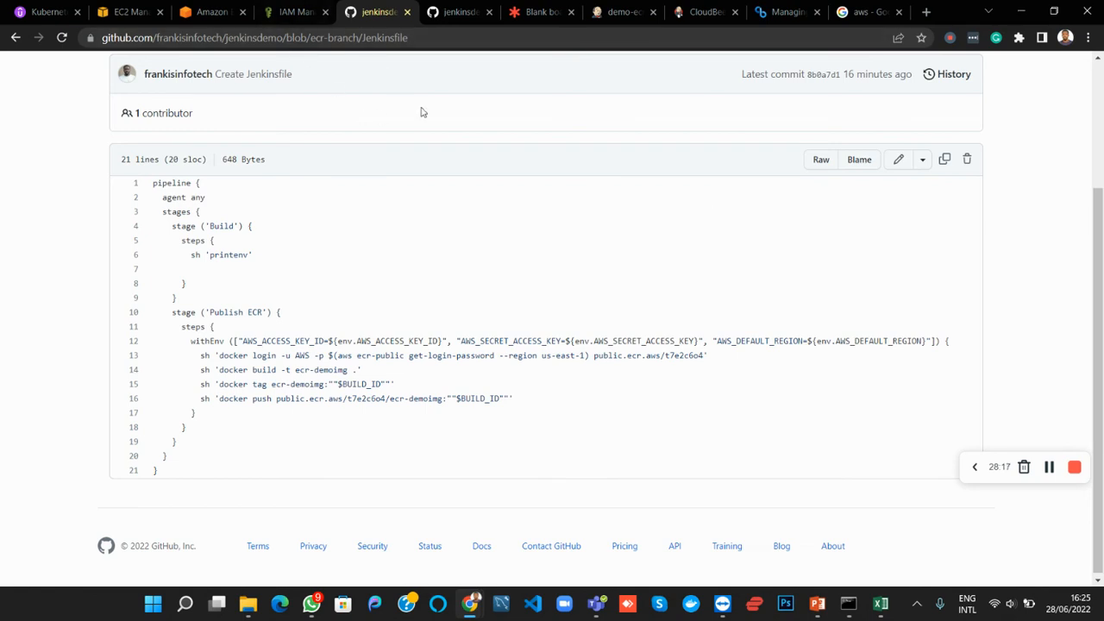
{"action": "left_click", "coordinate": [607, 19]}
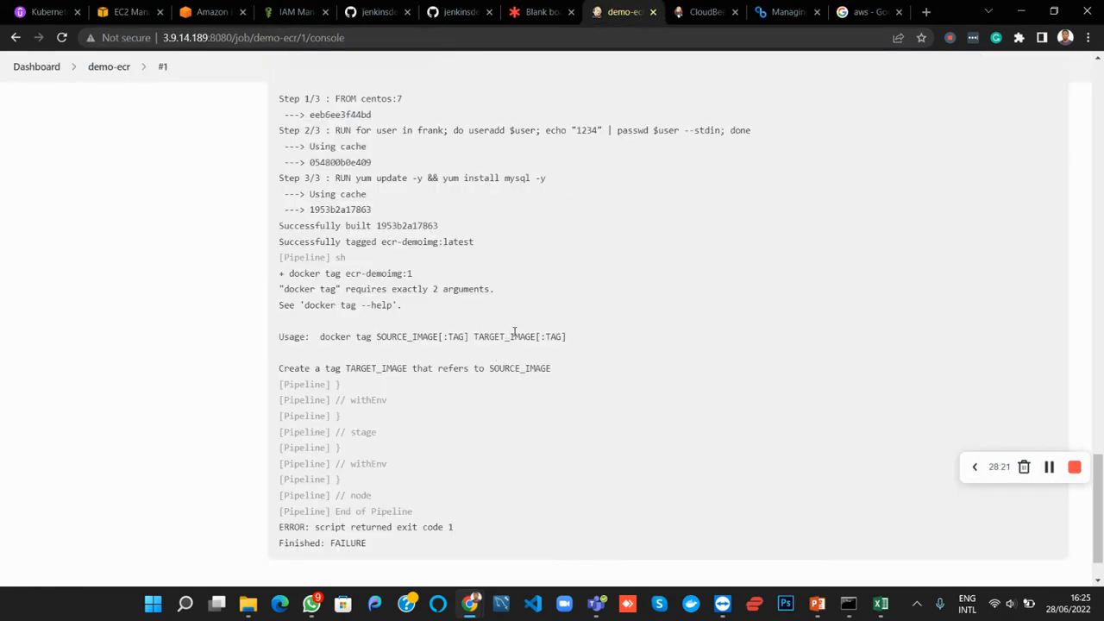
{"action": "left_click_drag", "start_coordinate": [500, 337], "coordinate": [567, 337]}
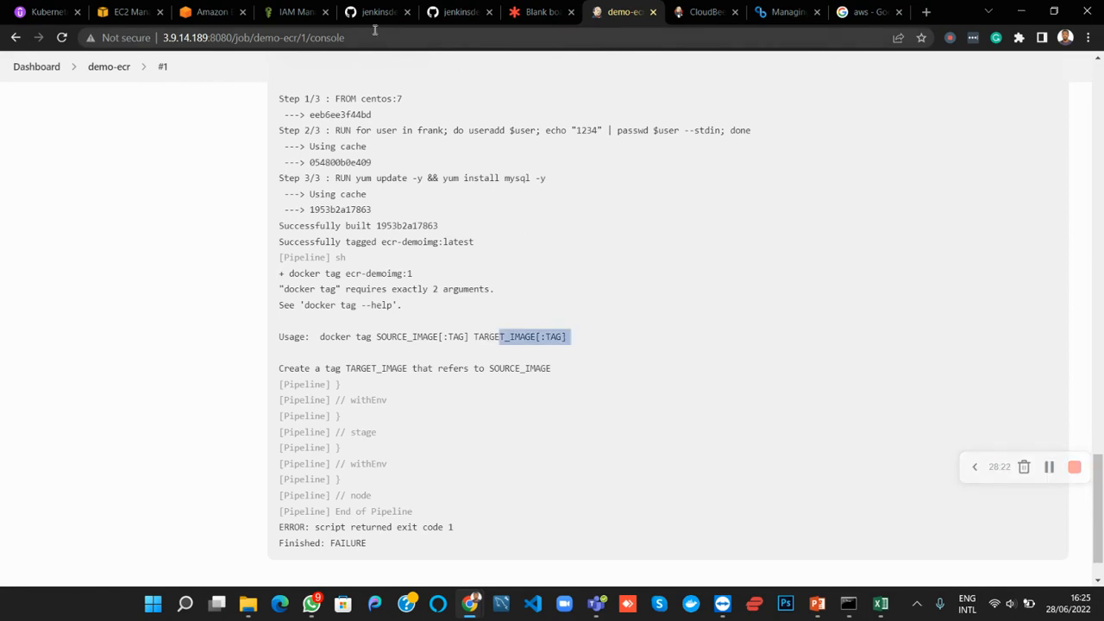
Edit the ecr-branch Jenkinsfile on GitHub and paste the docker tag command from the ECR push commands on line 22 as a reference
{"action": "left_click", "coordinate": [374, 15]}
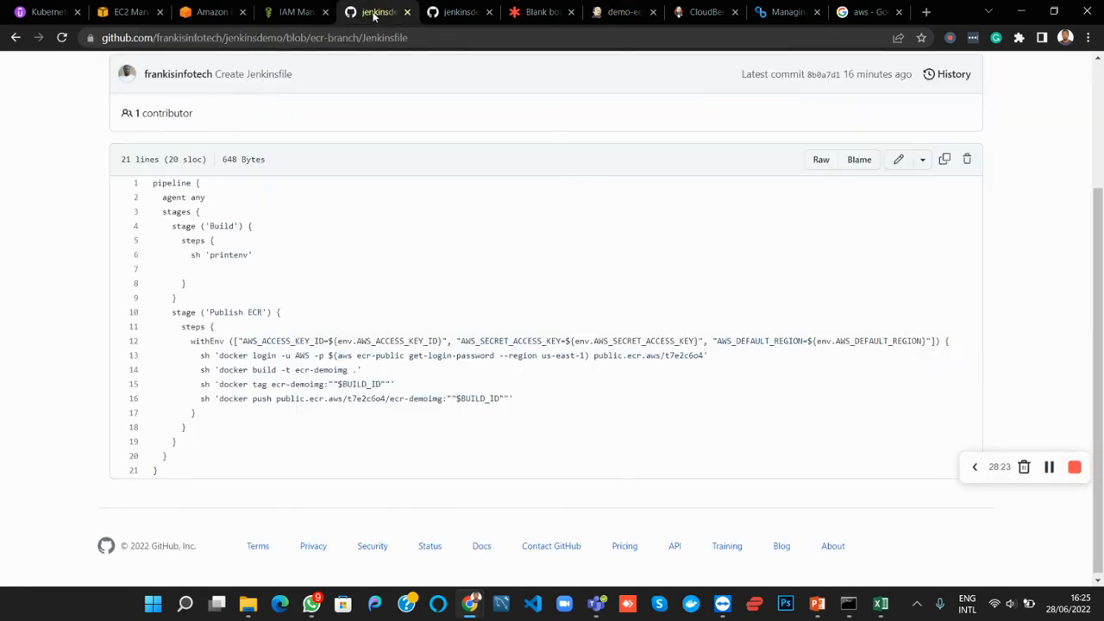
{"action": "left_click", "coordinate": [897, 164]}
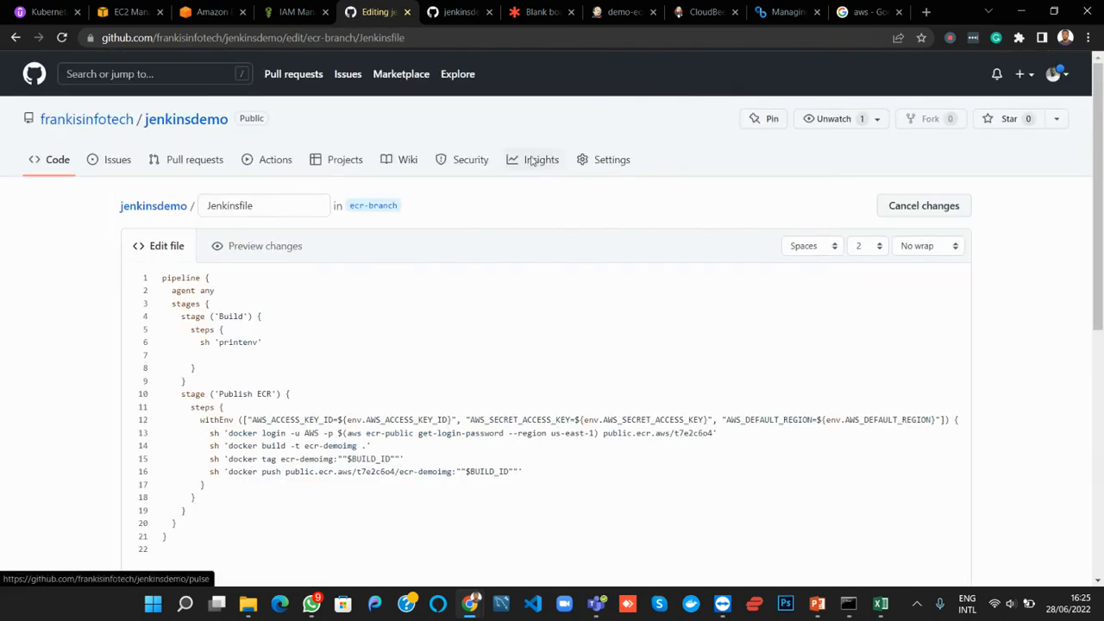
{"action": "left_click", "coordinate": [220, 13]}
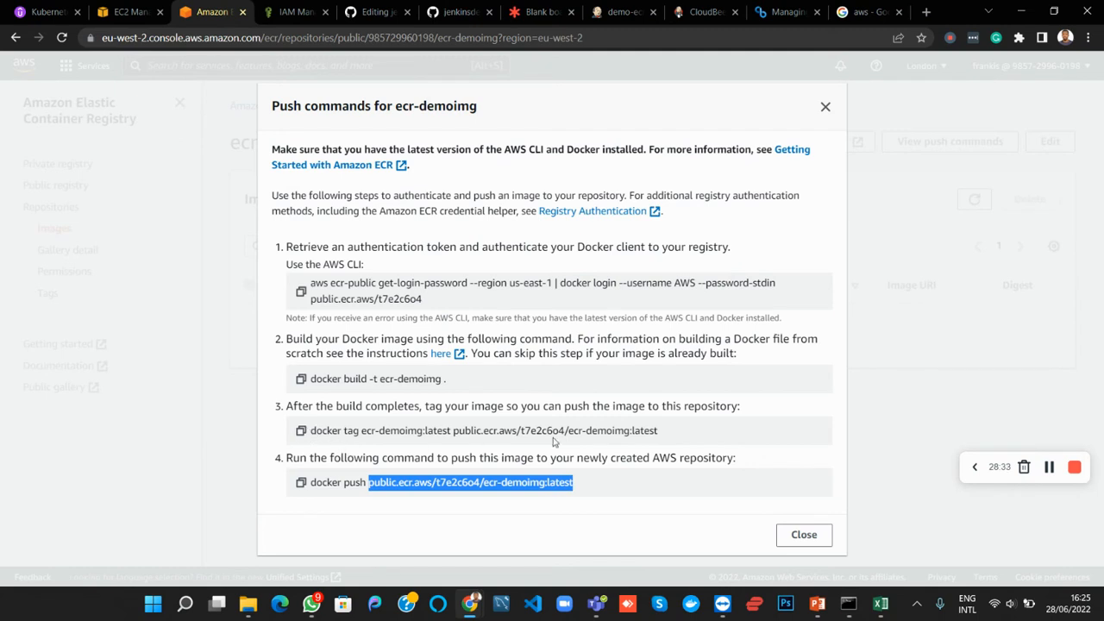
{"action": "left_click_drag", "start_coordinate": [659, 431], "coordinate": [311, 431]}
{"action": "key", "text": "ctrl+c"}
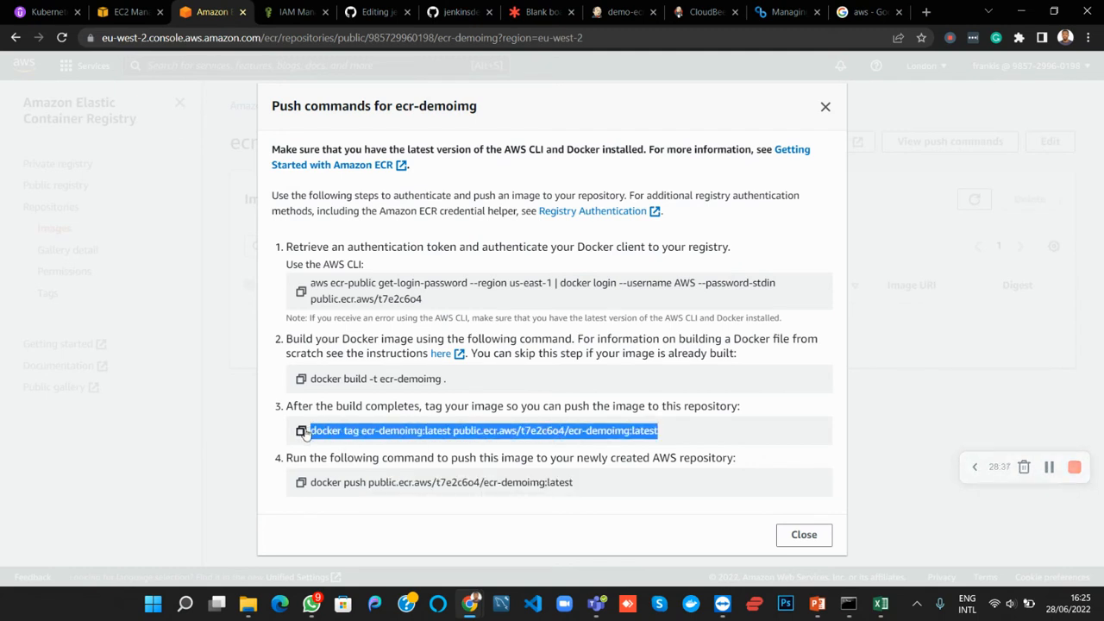
{"action": "left_click", "coordinate": [365, 20]}
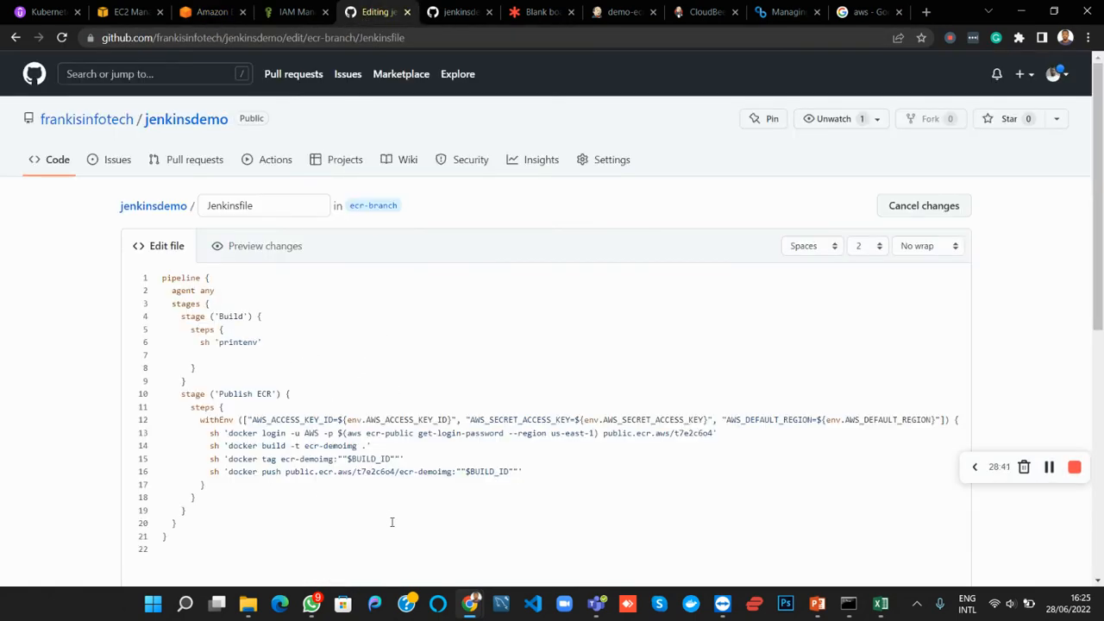
{"action": "left_click", "coordinate": [337, 528]}
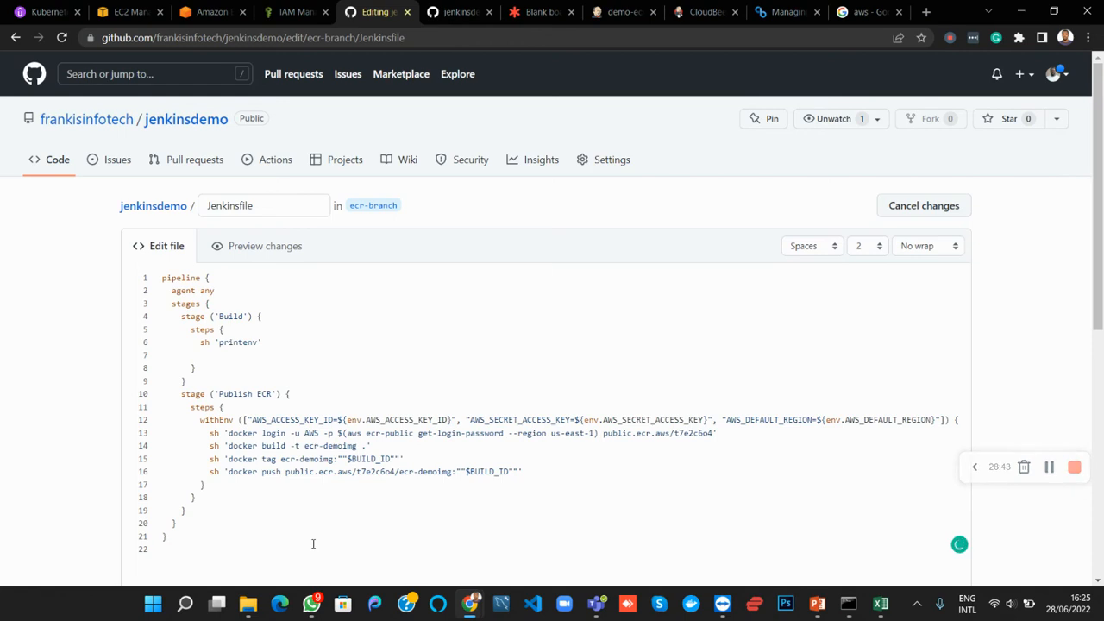
{"action": "key", "text": "ctrl+v"}
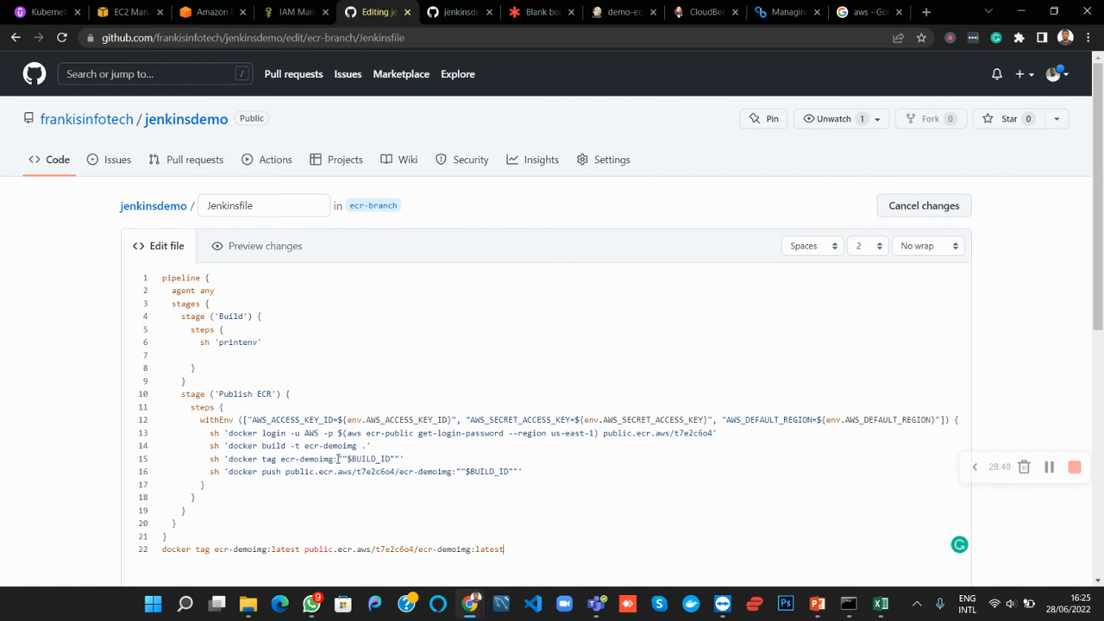
Change the Jenkinsfile's docker tag command to use source ecr-demoimg:latest and target public.ecr.aws/t7e2c6o4/ecr-demoimg:""$BUILD_ID""
{"action": "left_click", "coordinate": [339, 459]}
{"action": "type", "text": "latest"}
{"action": "left_click_drag", "start_coordinate": [305, 551], "coordinate": [468, 552]}
{"action": "key", "text": "ctrl+c"}
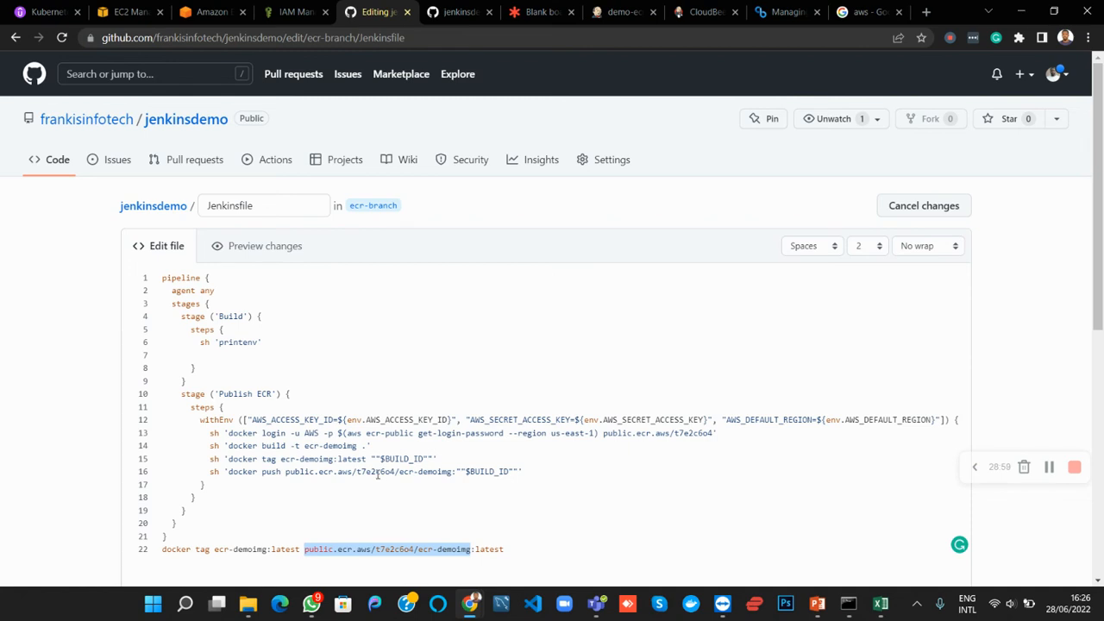
{"action": "left_click", "coordinate": [373, 458]}
{"action": "key", "text": "ctrl+v"}
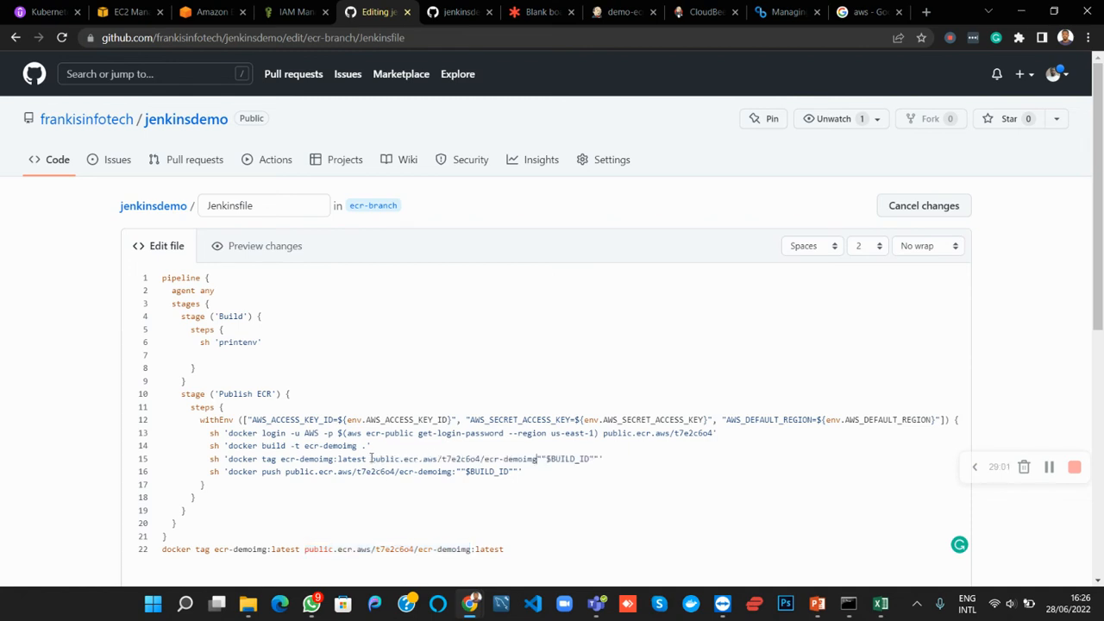
{"action": "type", "text": ":"}
{"action": "left_click_drag", "start_coordinate": [282, 459], "coordinate": [526, 461]}
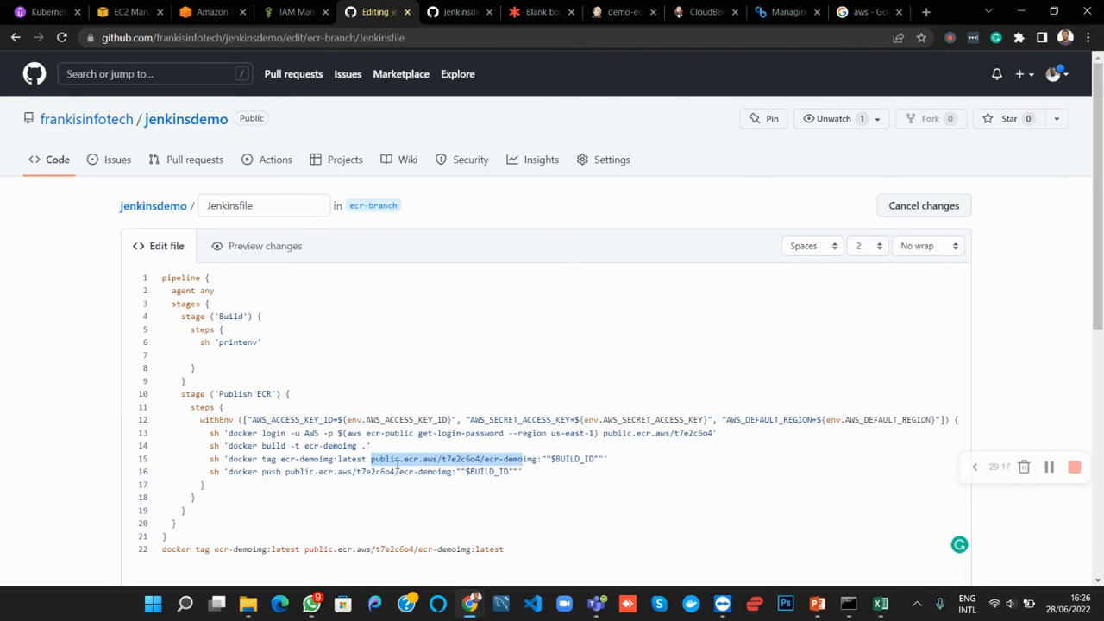
{"action": "left_click", "coordinate": [392, 463]}
{"action": "left_click_drag", "start_coordinate": [372, 459], "coordinate": [605, 458]}
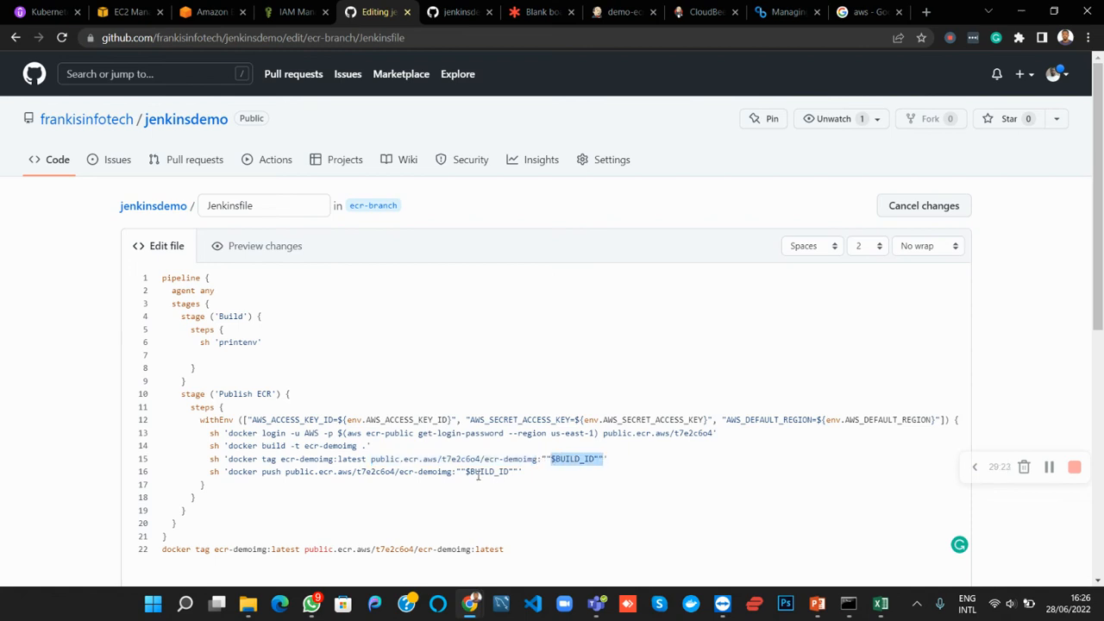
Delete the pasted reference command from line 22 and commit the Jenkinsfile directly to ecr-branch
{"action": "left_click_drag", "start_coordinate": [507, 550], "coordinate": [158, 561]}
{"action": "key", "text": "BackSpace"}
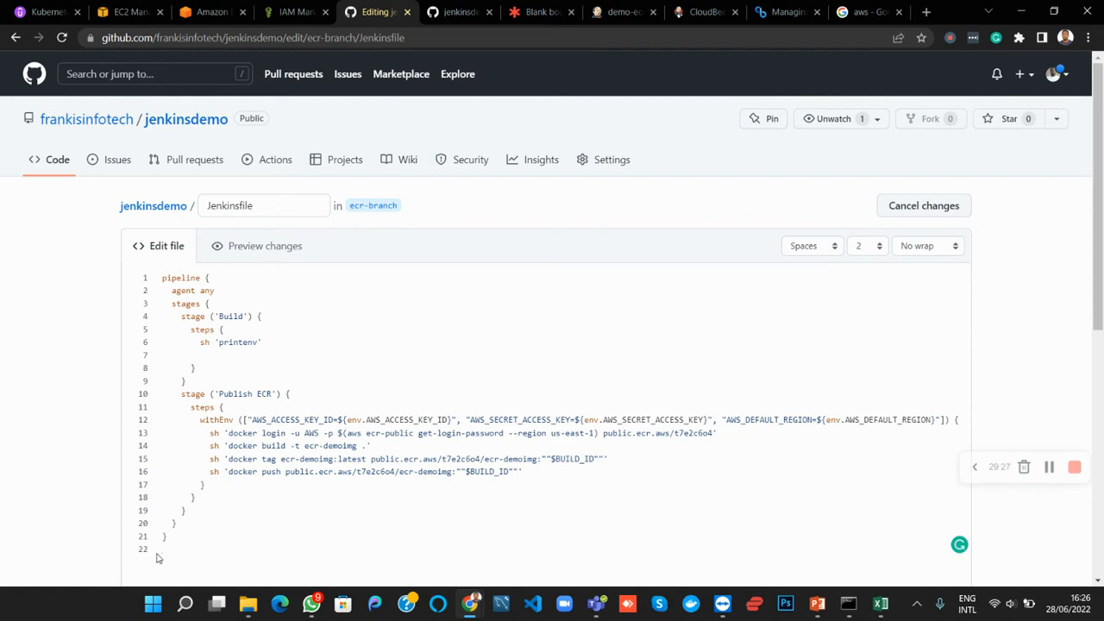
{"action": "key", "text": "BackSpace"}
{"action": "scroll", "coordinate": [296, 541], "scroll_direction": "down", "scroll_amount": 5}
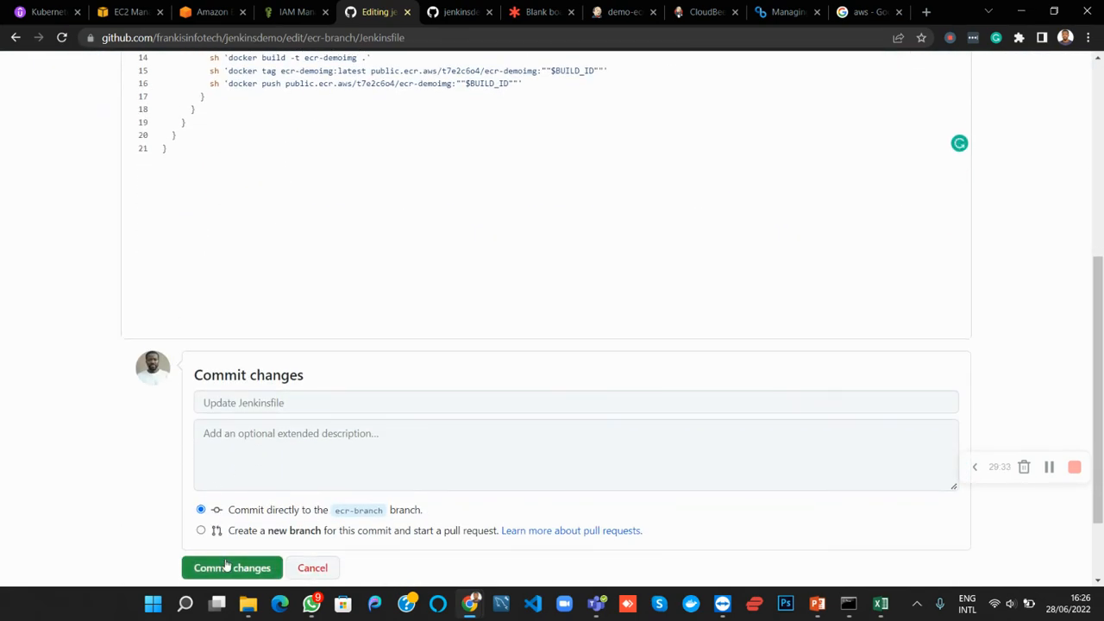
{"action": "left_click", "coordinate": [225, 561]}
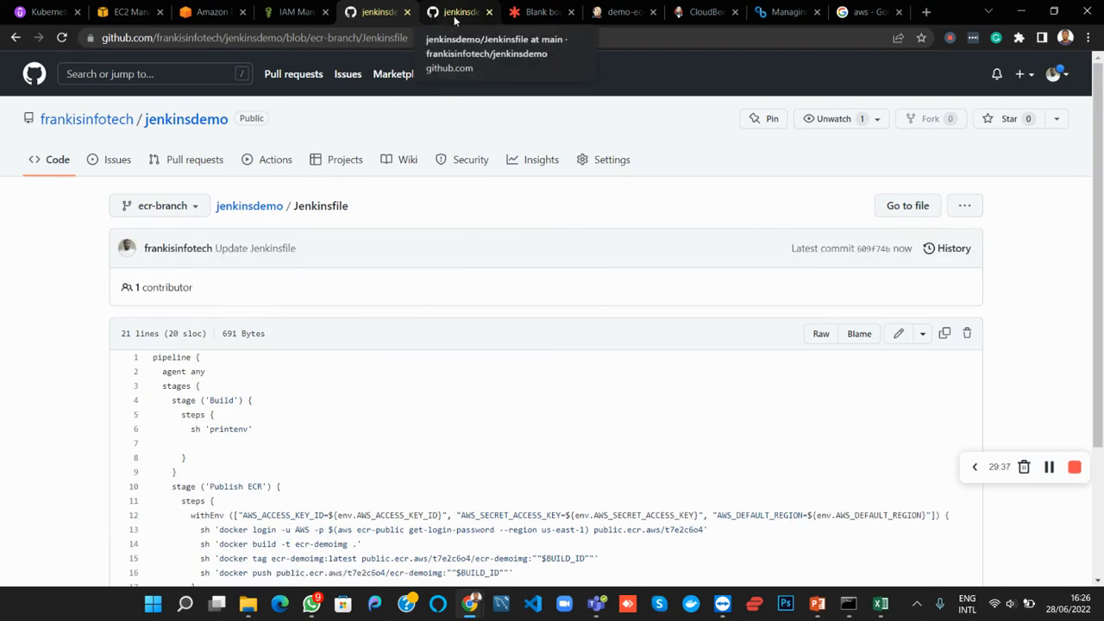
Return to the demo-ecr project in Jenkins, start a new build and monitor its Publish ECR stage
{"action": "left_click", "coordinate": [623, 12]}
{"action": "scroll", "coordinate": [487, 272], "scroll_direction": "up", "scroll_amount": 4}
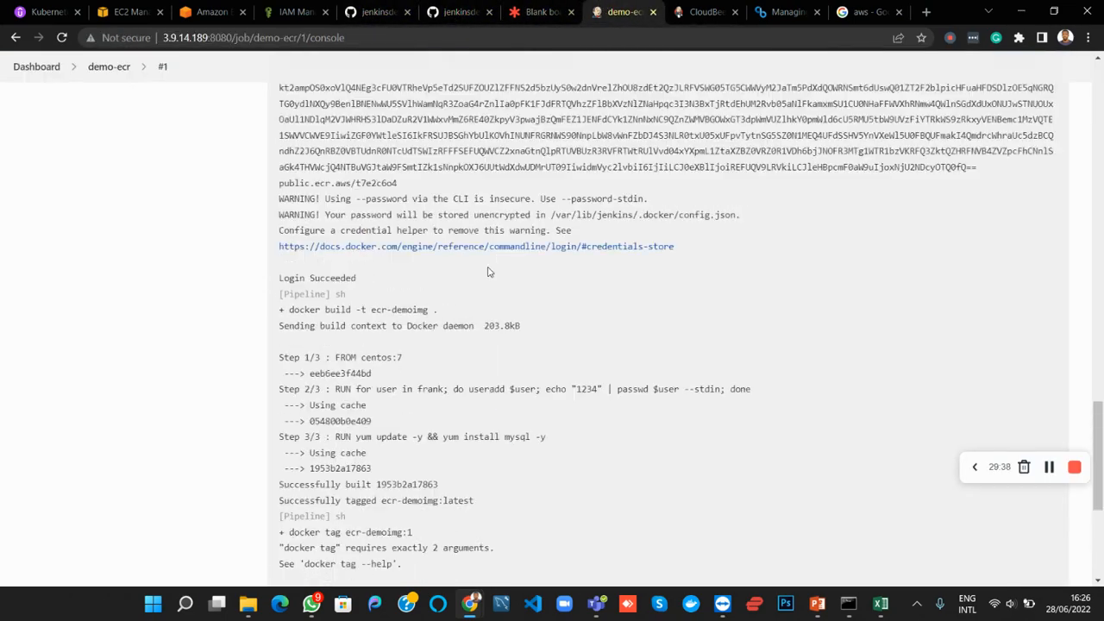
{"action": "scroll", "coordinate": [487, 271], "scroll_direction": "up", "scroll_amount": 15}
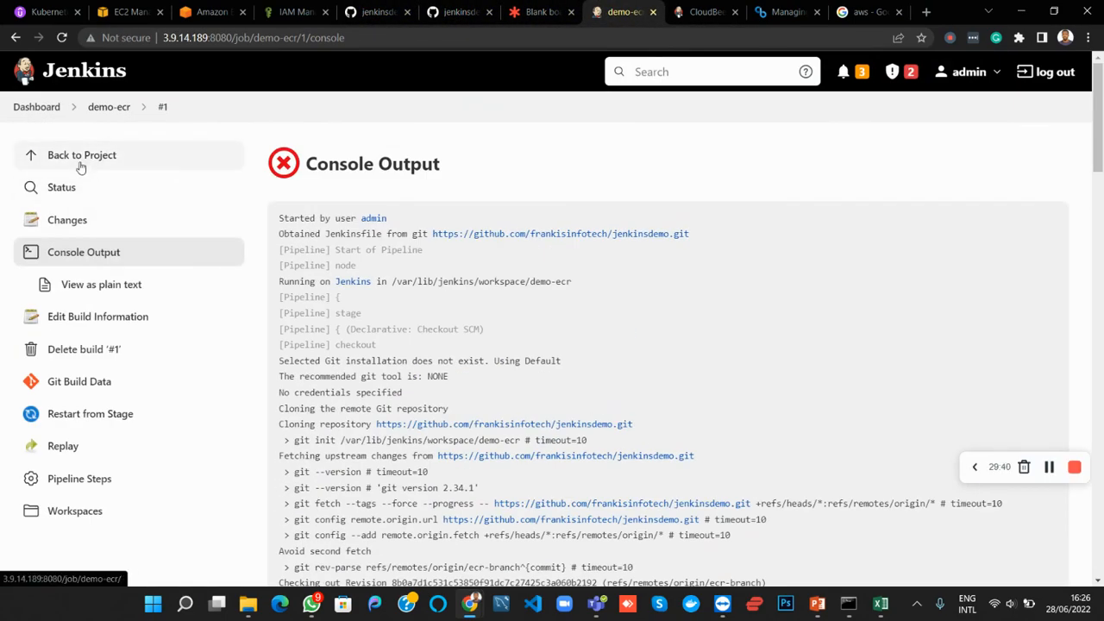
{"action": "left_click", "coordinate": [80, 166]}
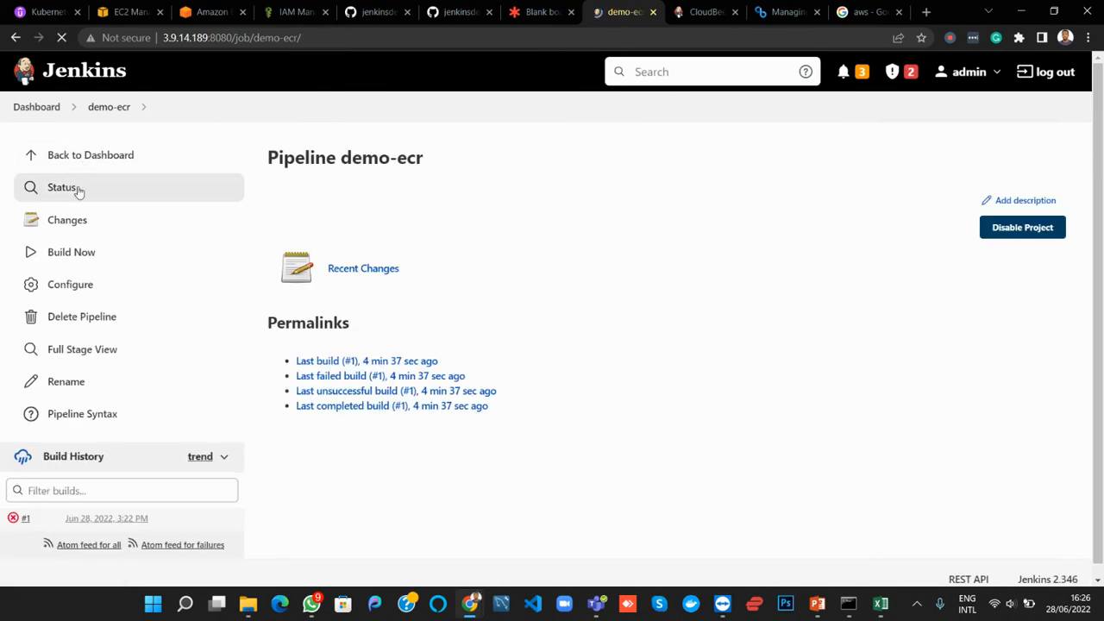
{"action": "left_click", "coordinate": [80, 259]}
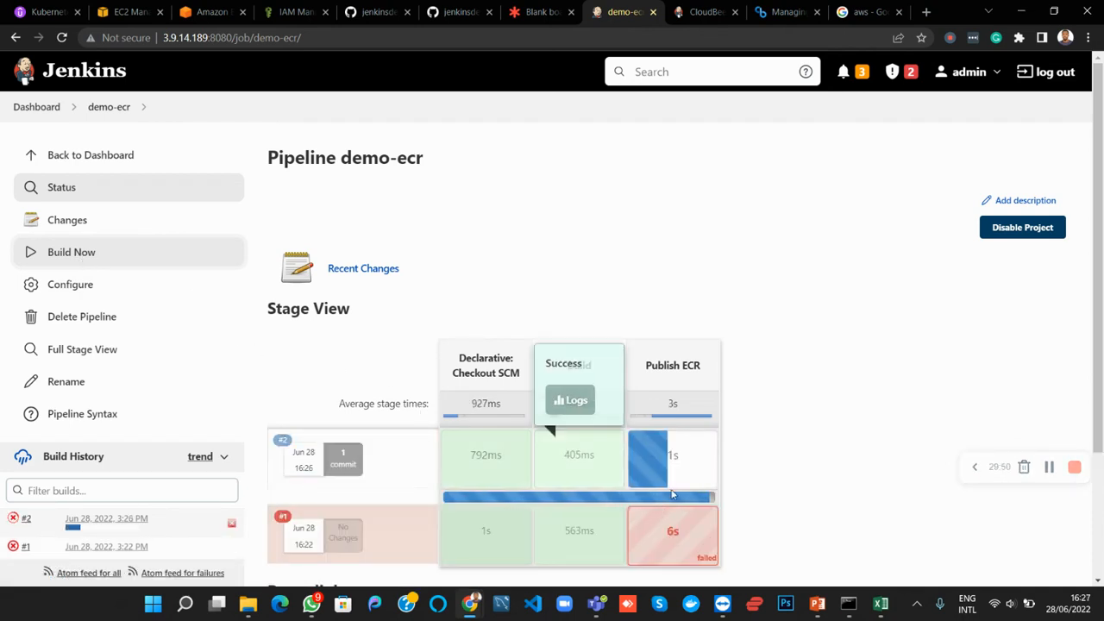
{"action": "mouse_move", "coordinate": [689, 479]}
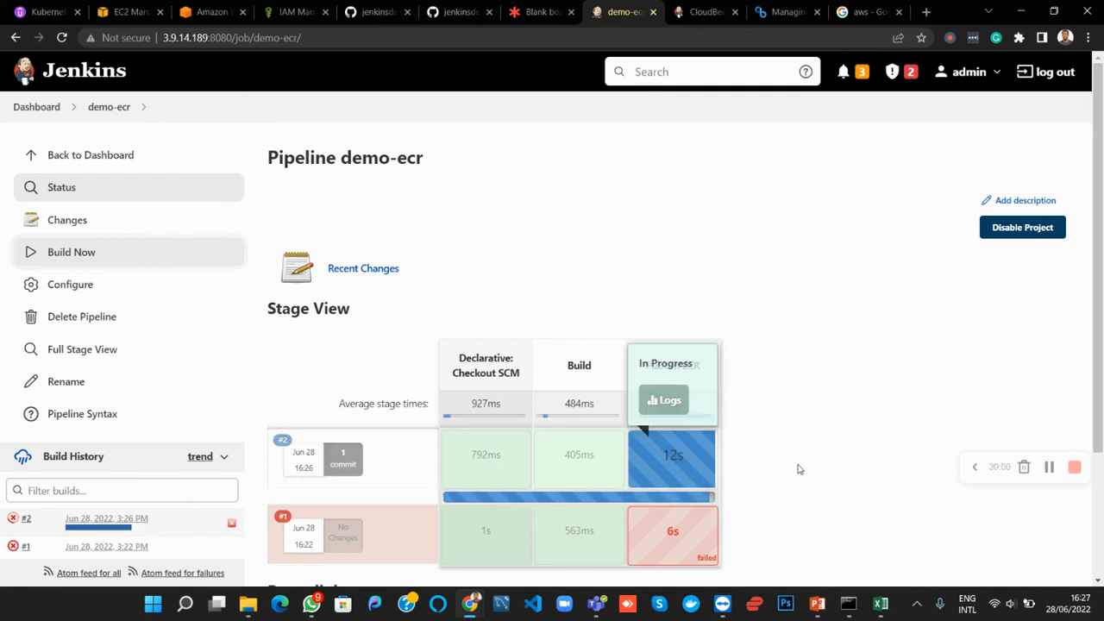
{"action": "scroll", "coordinate": [798, 469], "scroll_direction": "down", "scroll_amount": 1}
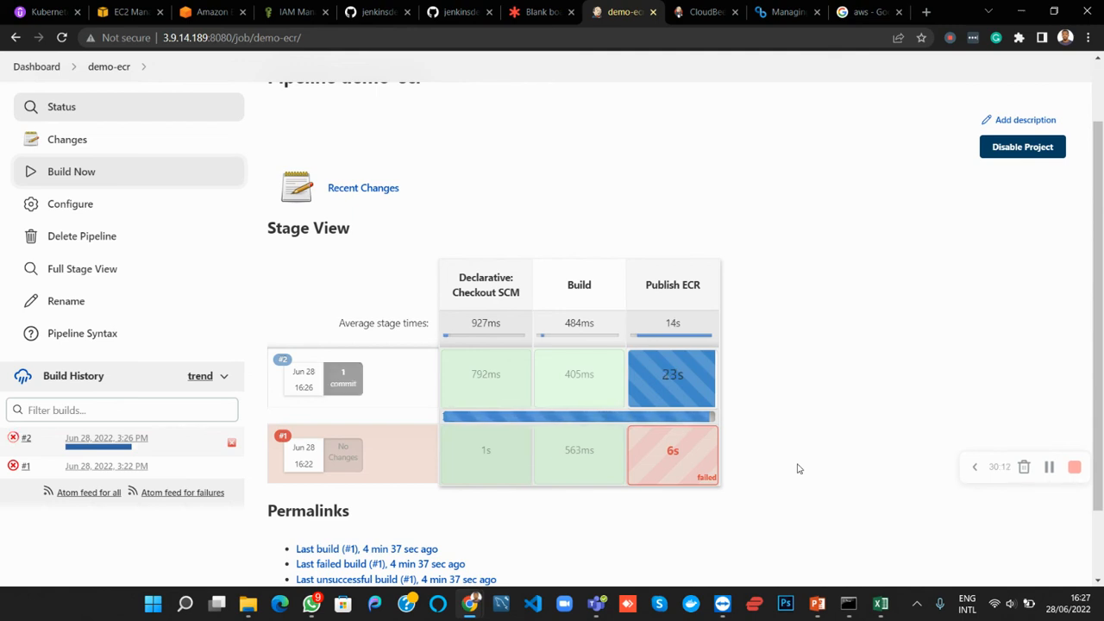
{"action": "mouse_move", "coordinate": [643, 405]}
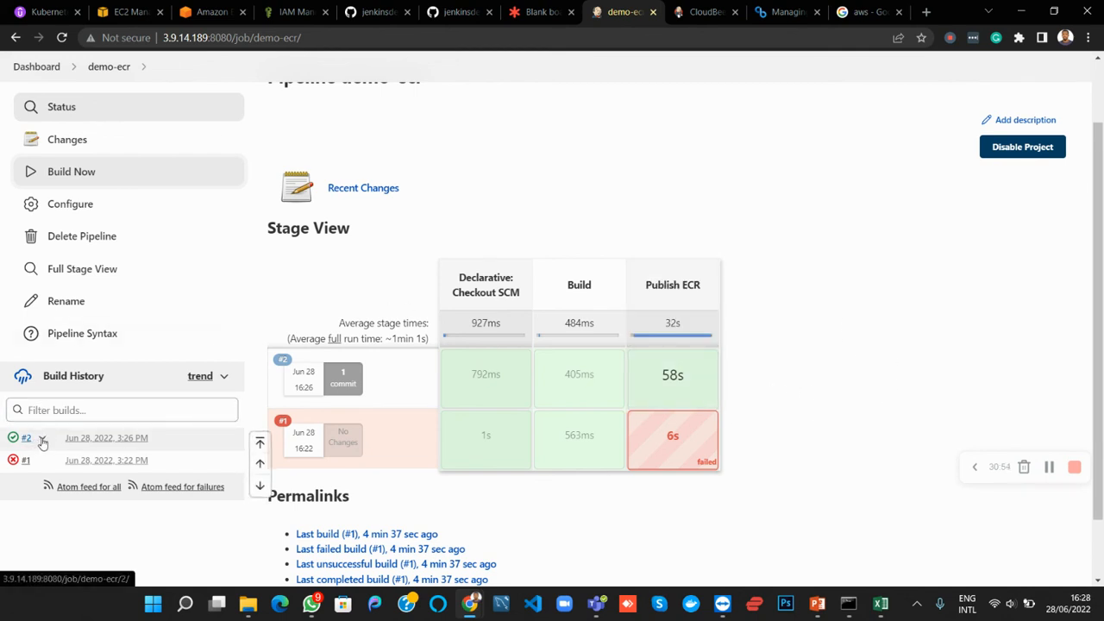
Open the console output of demo-ecr build #2 and examine the environment variables printed in the Build stage, including BUILD_ID
{"action": "left_click", "coordinate": [42, 439]}
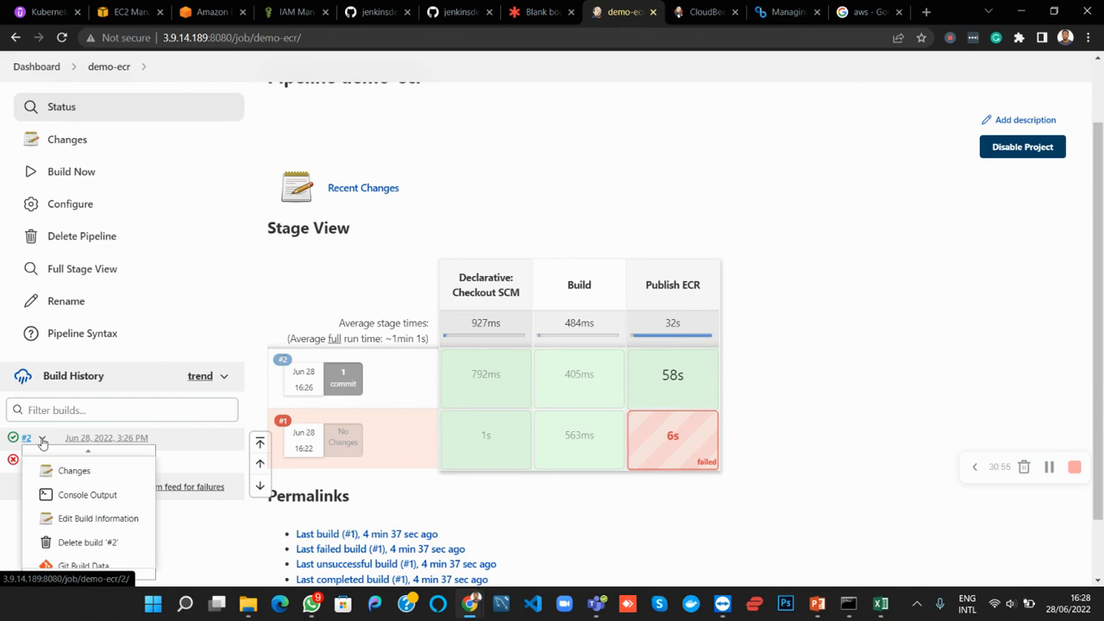
{"action": "left_click", "coordinate": [84, 495]}
{"action": "scroll", "coordinate": [422, 377], "scroll_direction": "down", "scroll_amount": 2}
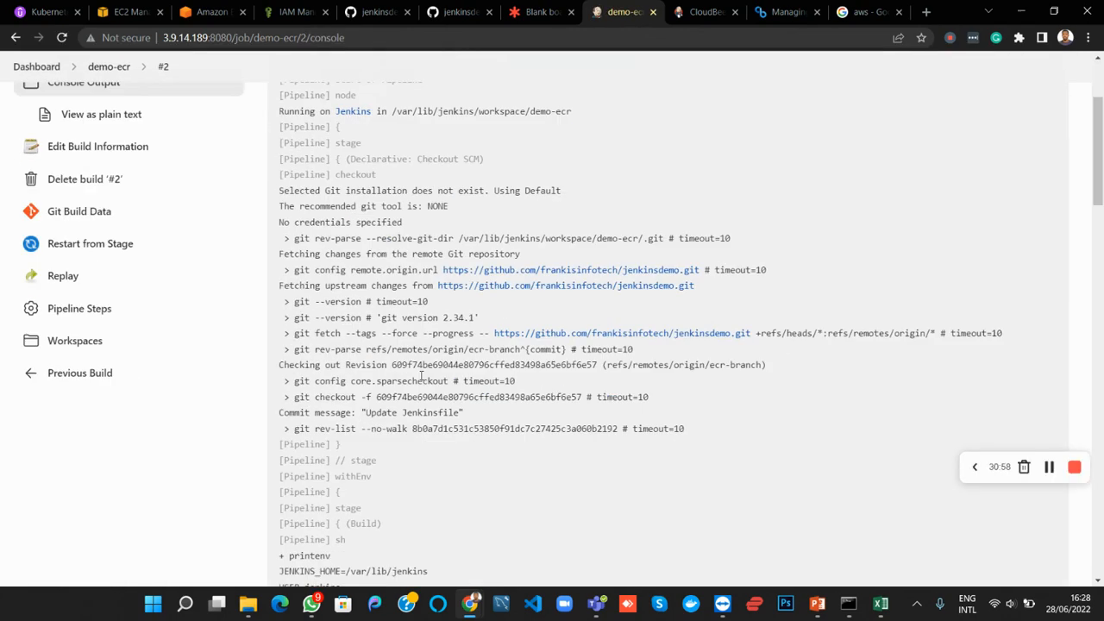
{"action": "scroll", "coordinate": [422, 377], "scroll_direction": "down", "scroll_amount": 6}
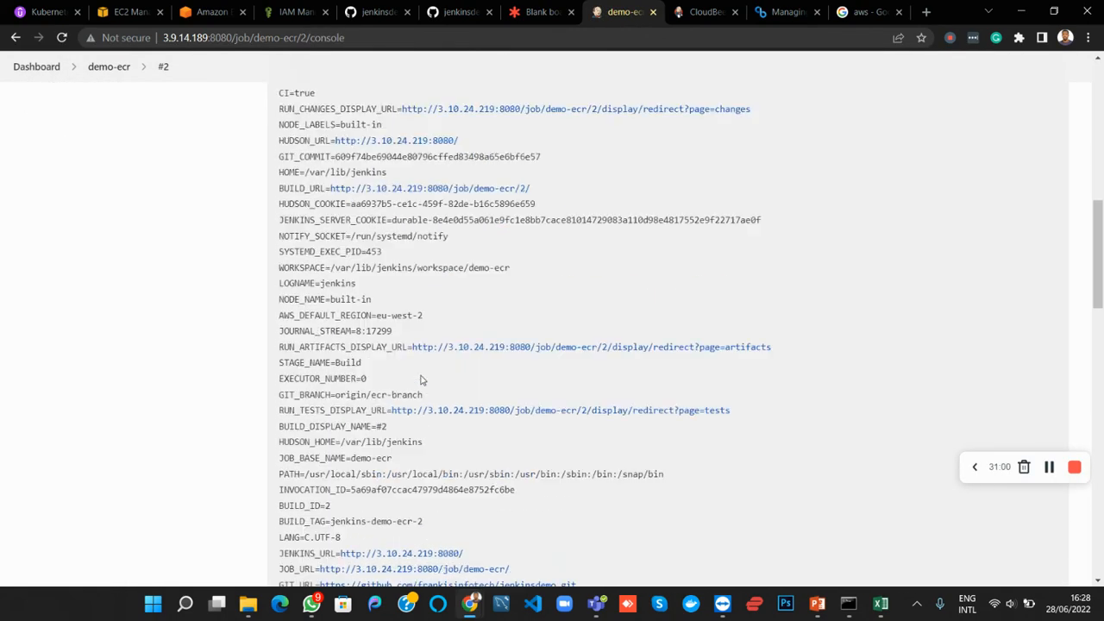
{"action": "scroll", "coordinate": [422, 380], "scroll_direction": "up", "scroll_amount": 1}
{"action": "left_click_drag", "start_coordinate": [290, 172], "coordinate": [315, 371]}
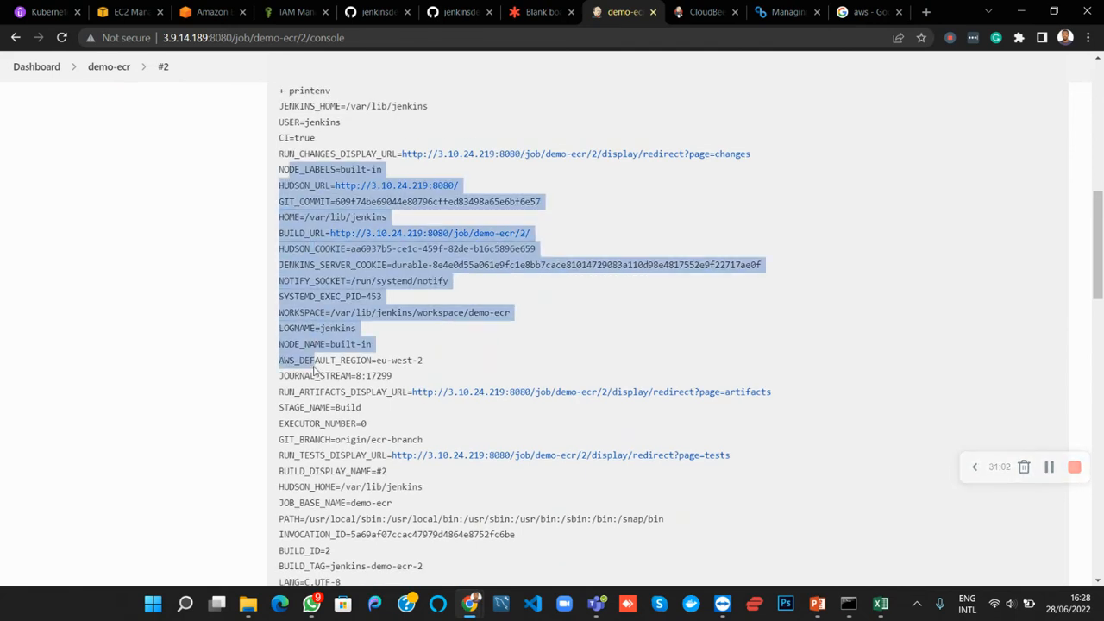
{"action": "scroll", "coordinate": [315, 371], "scroll_direction": "down", "scroll_amount": 2}
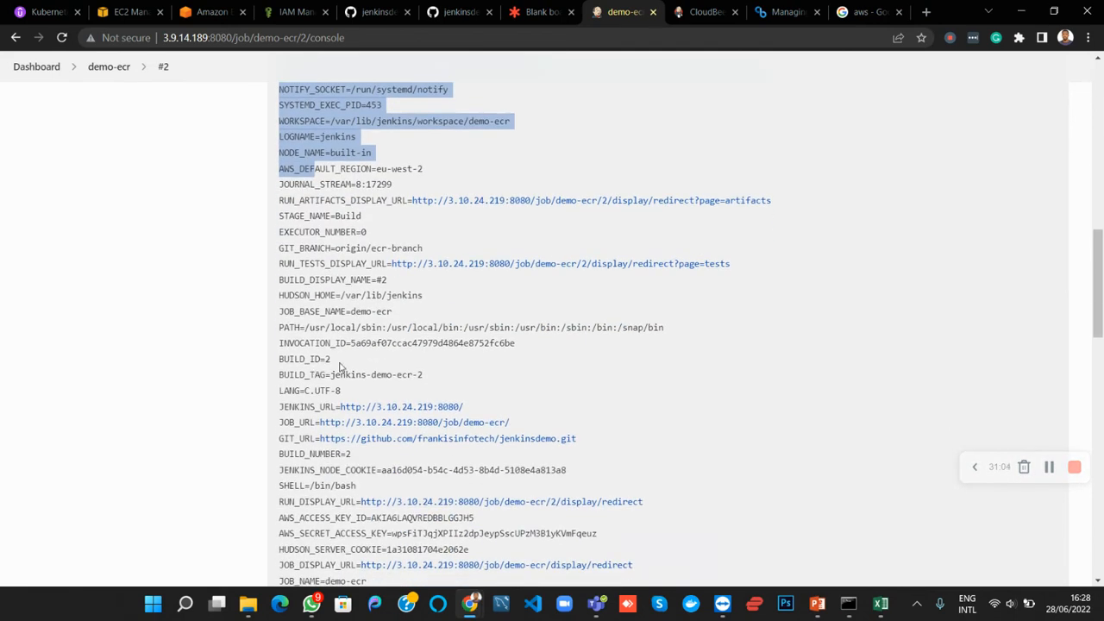
{"action": "left_click_drag", "start_coordinate": [336, 362], "coordinate": [275, 364]}
Examine the Publish ECR stage's ECR login commands, the password passed to docker login, and the login result in the console output
{"action": "scroll", "coordinate": [328, 366], "scroll_direction": "down", "scroll_amount": 10}
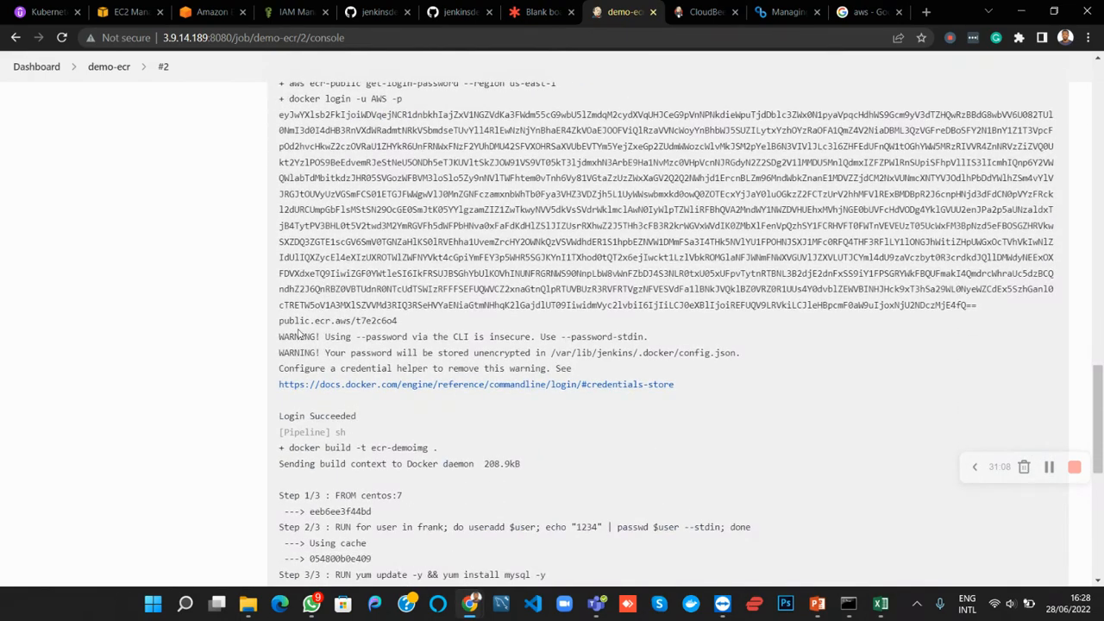
{"action": "scroll", "coordinate": [332, 325], "scroll_direction": "up", "scroll_amount": 1}
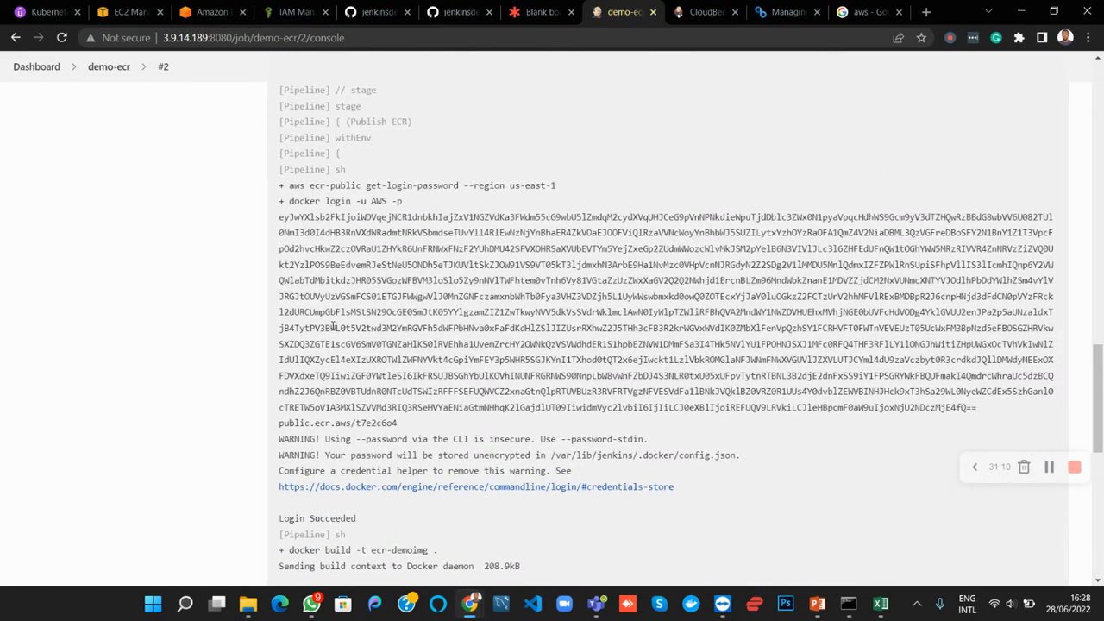
{"action": "left_click_drag", "start_coordinate": [290, 202], "coordinate": [397, 203]}
{"action": "left_click", "coordinate": [380, 203]}
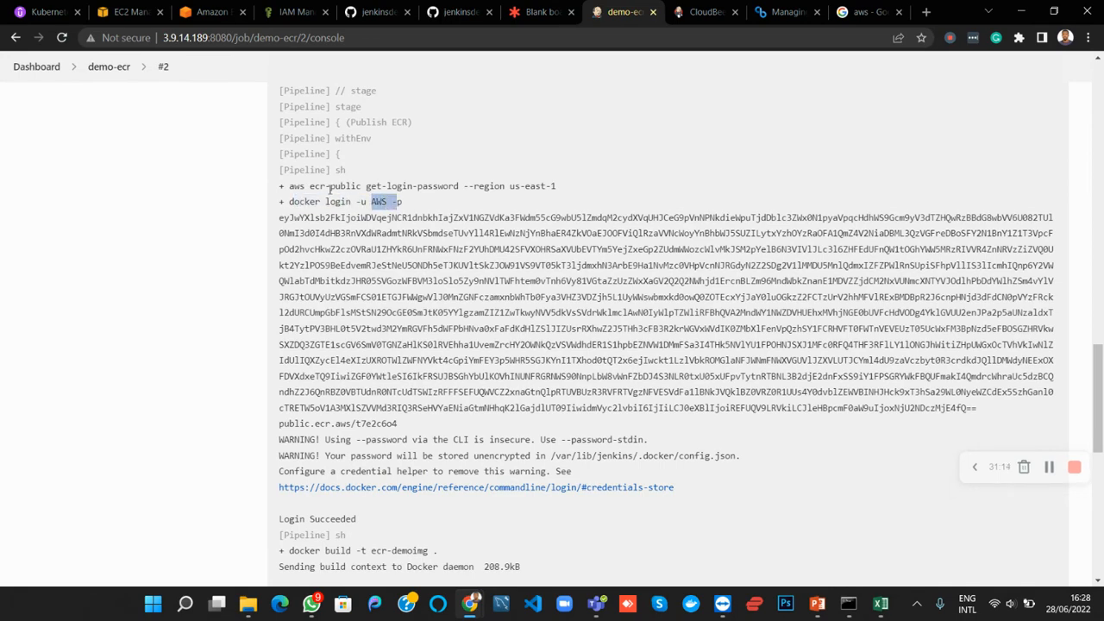
{"action": "left_click_drag", "start_coordinate": [316, 186], "coordinate": [403, 204]}
{"action": "scroll", "coordinate": [409, 263], "scroll_direction": "down", "scroll_amount": 1}
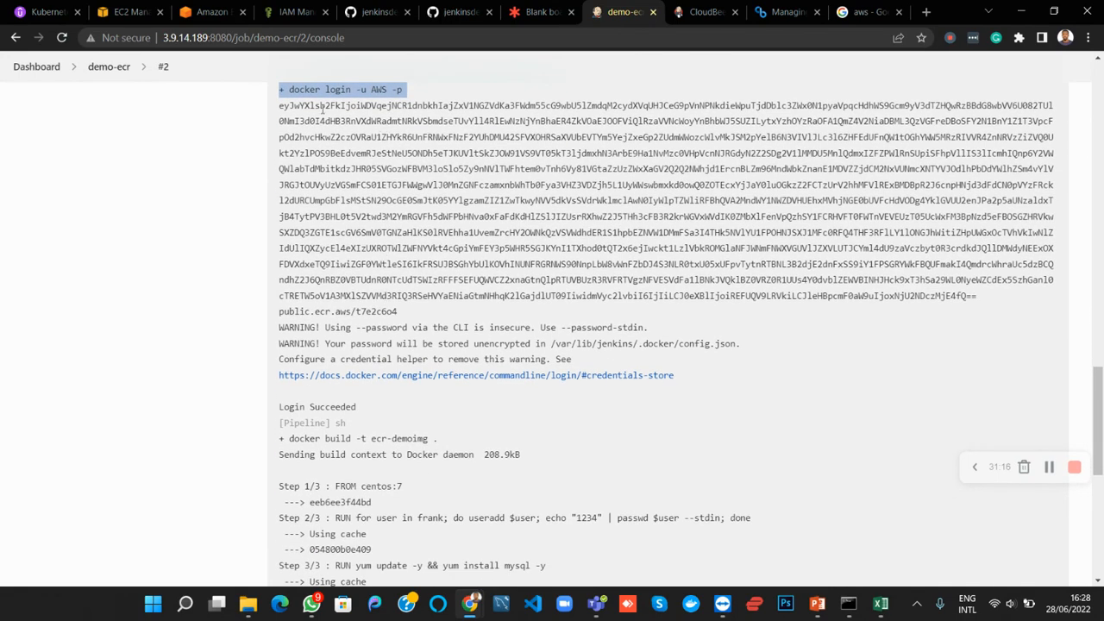
{"action": "left_click_drag", "start_coordinate": [319, 106], "coordinate": [669, 296]}
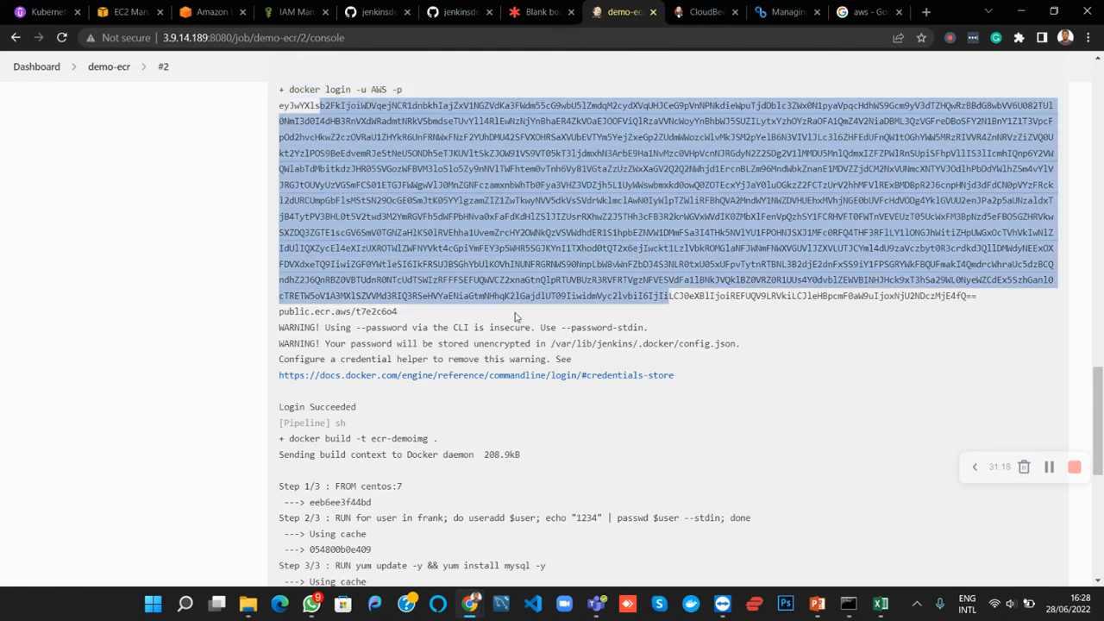
{"action": "scroll", "coordinate": [515, 315], "scroll_direction": "down", "scroll_amount": 1}
{"action": "left_click_drag", "start_coordinate": [284, 324], "coordinate": [369, 330]}
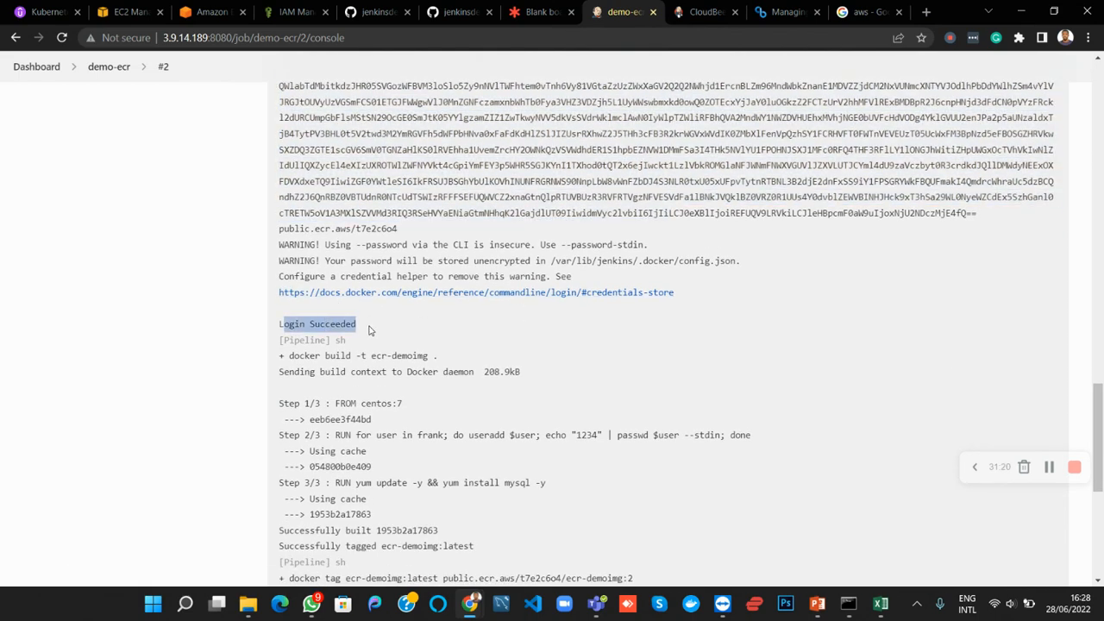
Review the docker build command for ecr-demoimg, its Dockerfile steps and the image tagging line in the log
{"action": "scroll", "coordinate": [374, 330], "scroll_direction": "down", "scroll_amount": 1}
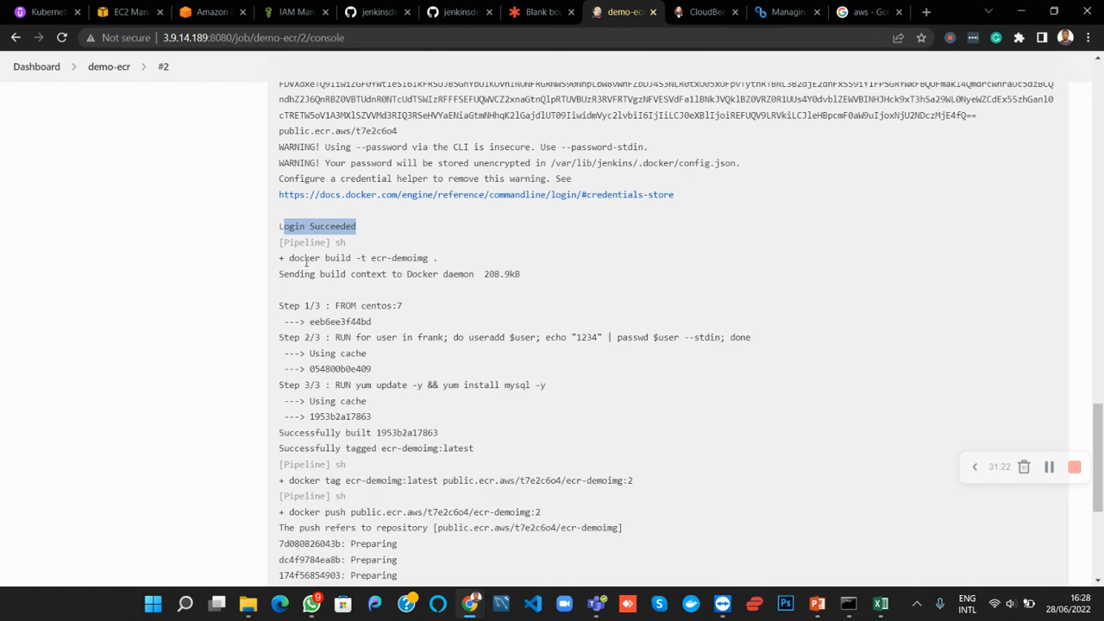
{"action": "left_click_drag", "start_coordinate": [308, 260], "coordinate": [458, 263]}
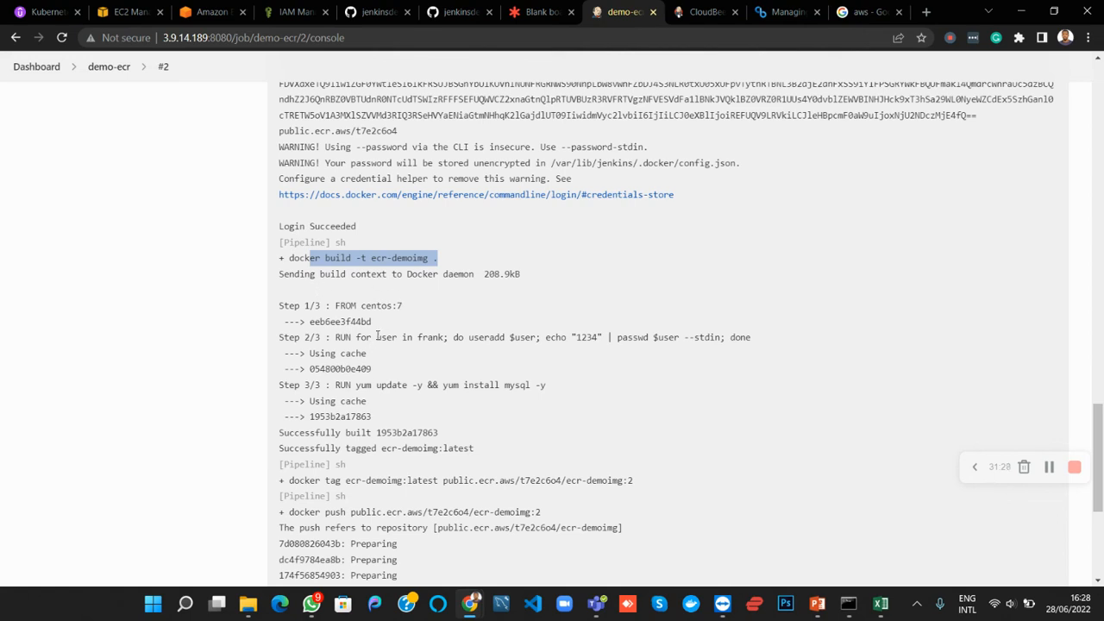
{"action": "left_click_drag", "start_coordinate": [309, 305], "coordinate": [447, 439]}
{"action": "left_click_drag", "start_coordinate": [301, 449], "coordinate": [493, 453]}
{"action": "scroll", "coordinate": [366, 481], "scroll_direction": "down", "scroll_amount": 1}
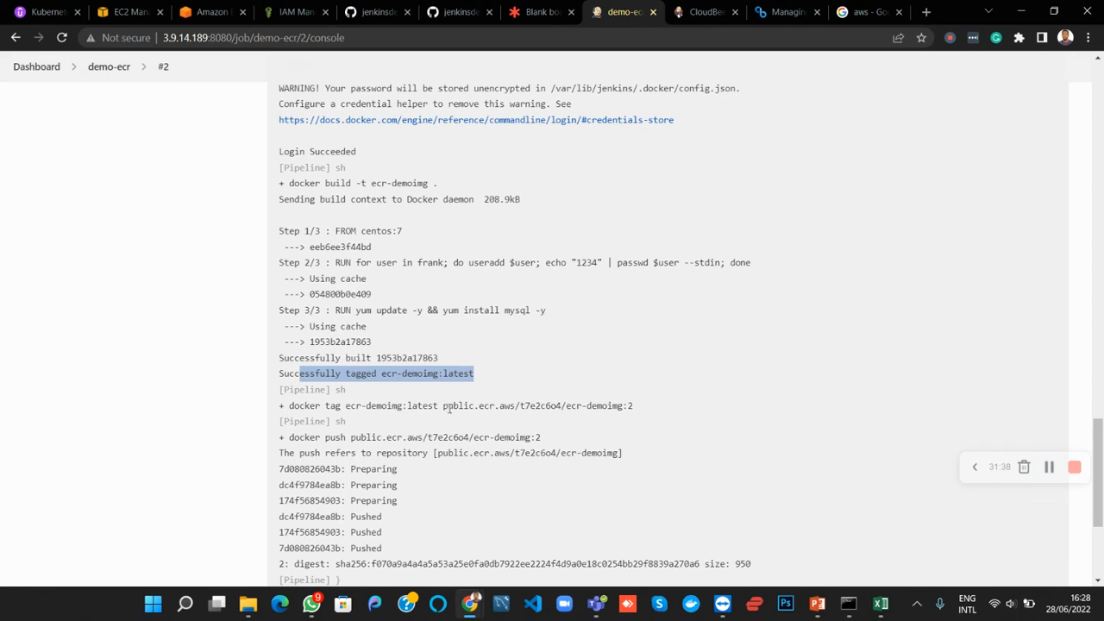
Check the docker tag and docker push commands for the ecr-demoimg repository and the pipeline's final status
{"action": "left_click_drag", "start_coordinate": [446, 407], "coordinate": [640, 412]}
{"action": "left_click", "coordinate": [636, 411]}
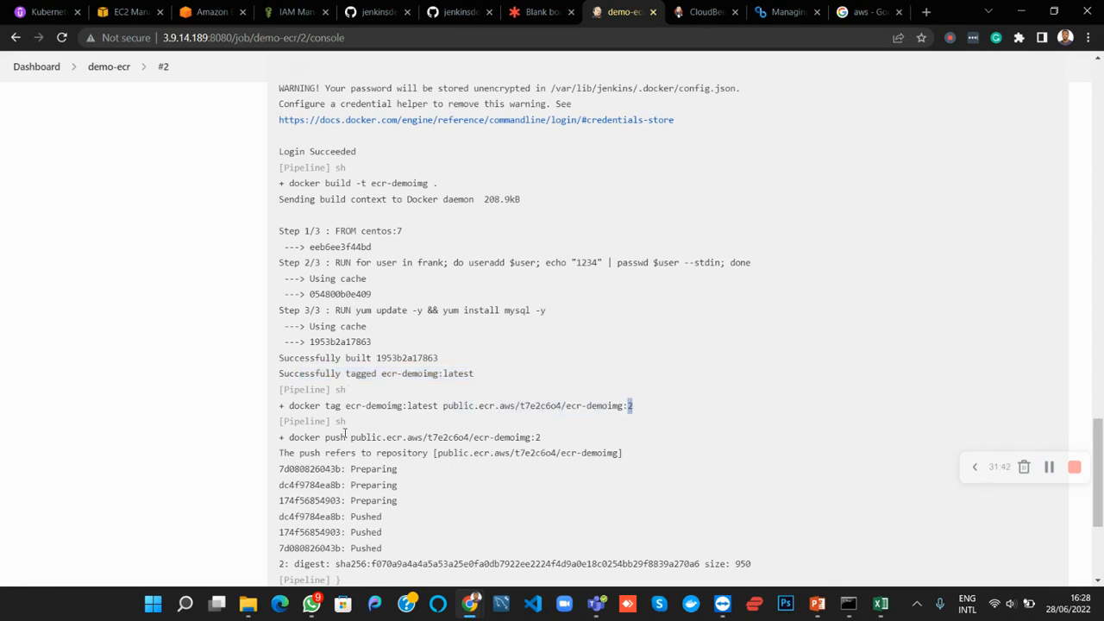
{"action": "scroll", "coordinate": [343, 431], "scroll_direction": "down", "scroll_amount": 1}
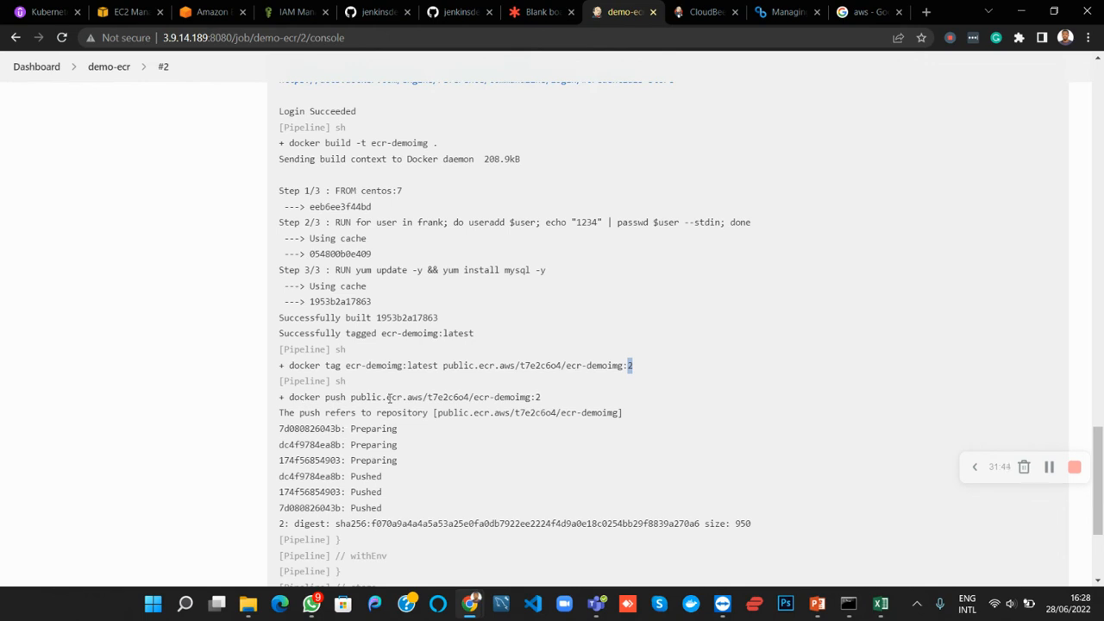
{"action": "left_click_drag", "start_coordinate": [354, 398], "coordinate": [541, 397]}
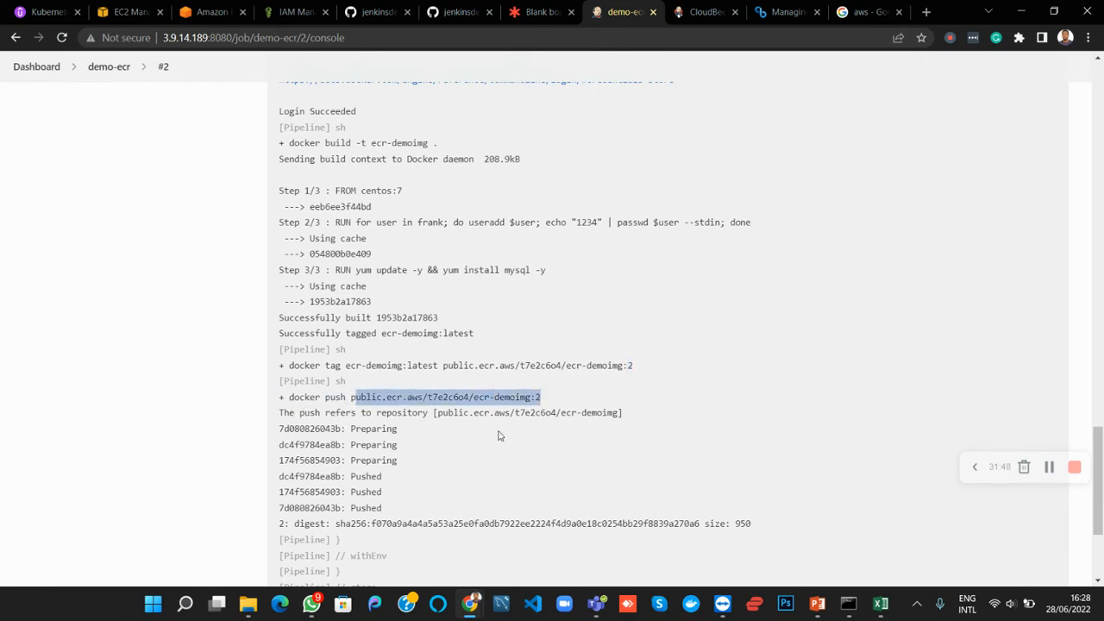
{"action": "left_click_drag", "start_coordinate": [453, 413], "coordinate": [565, 414]}
{"action": "scroll", "coordinate": [361, 464], "scroll_direction": "down", "scroll_amount": 3}
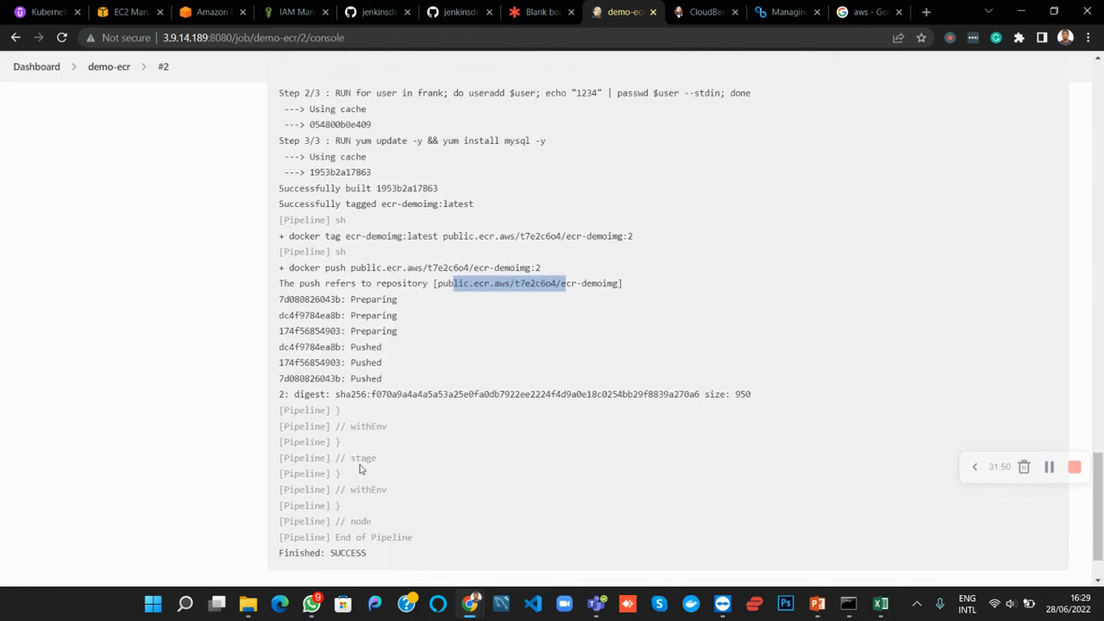
{"action": "scroll", "coordinate": [337, 438], "scroll_direction": "down", "scroll_amount": 2}
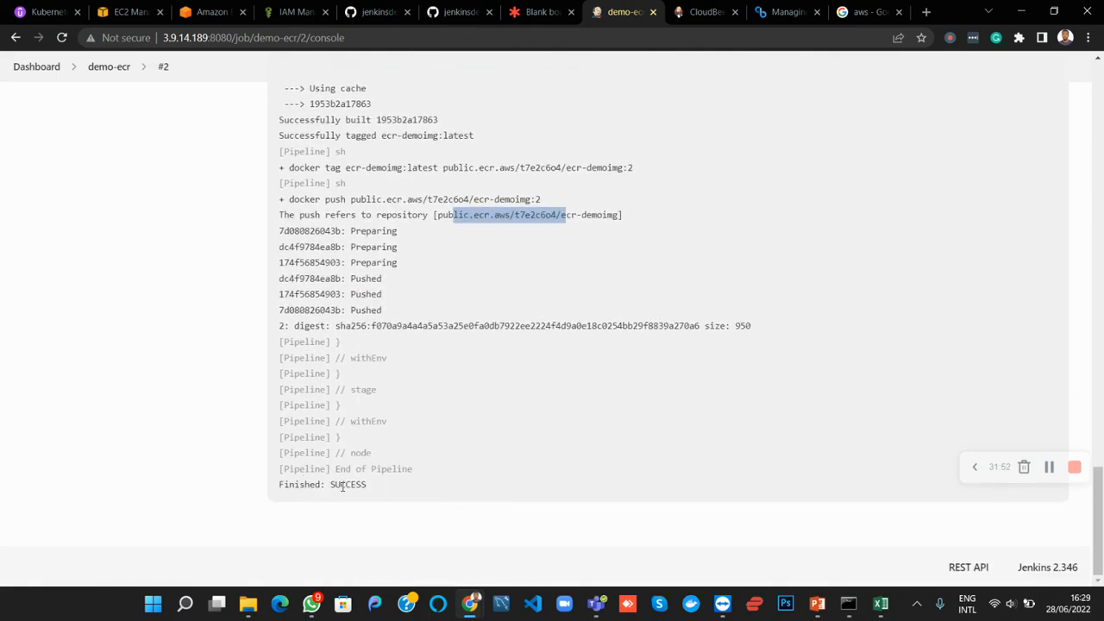
{"action": "left_click_drag", "start_coordinate": [339, 486], "coordinate": [367, 486]}
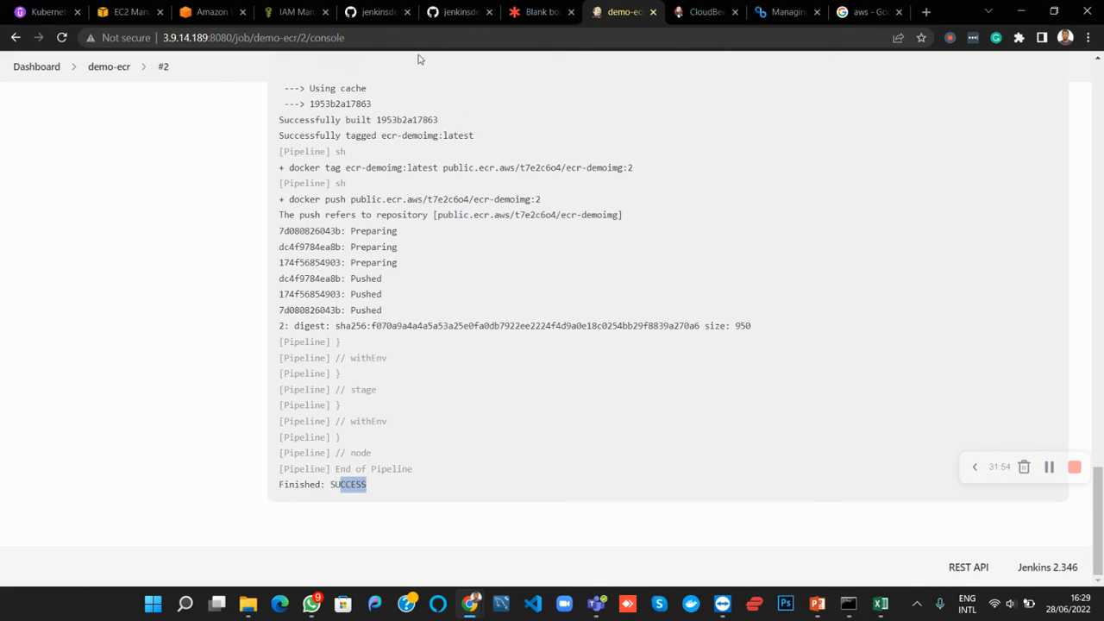
Switch to Amazon ECR, close the push commands dialog and reload the ecr-demoimg repository to check its image tags
{"action": "left_click", "coordinate": [198, 14]}
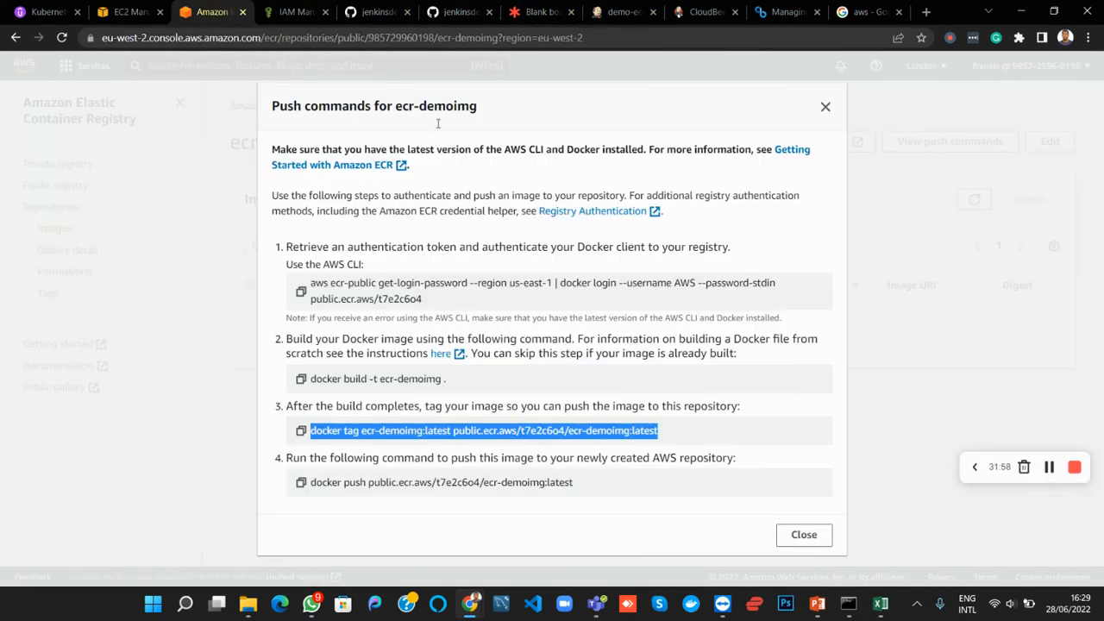
{"action": "left_click", "coordinate": [824, 107]}
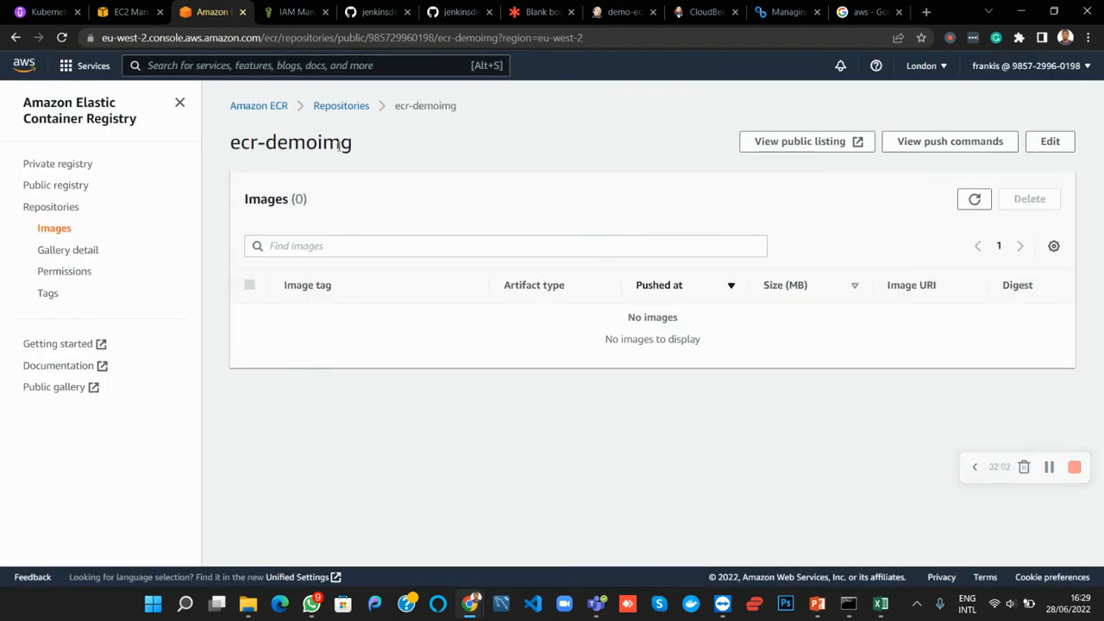
{"action": "left_click", "coordinate": [62, 38]}
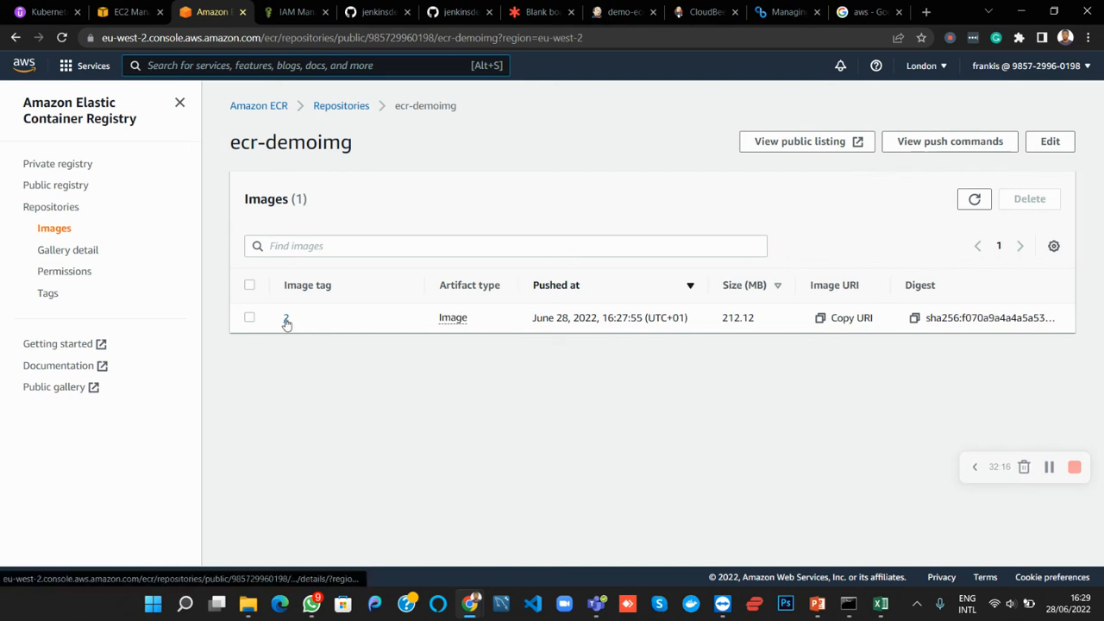
{"action": "left_click_drag", "start_coordinate": [294, 285], "coordinate": [354, 290]}
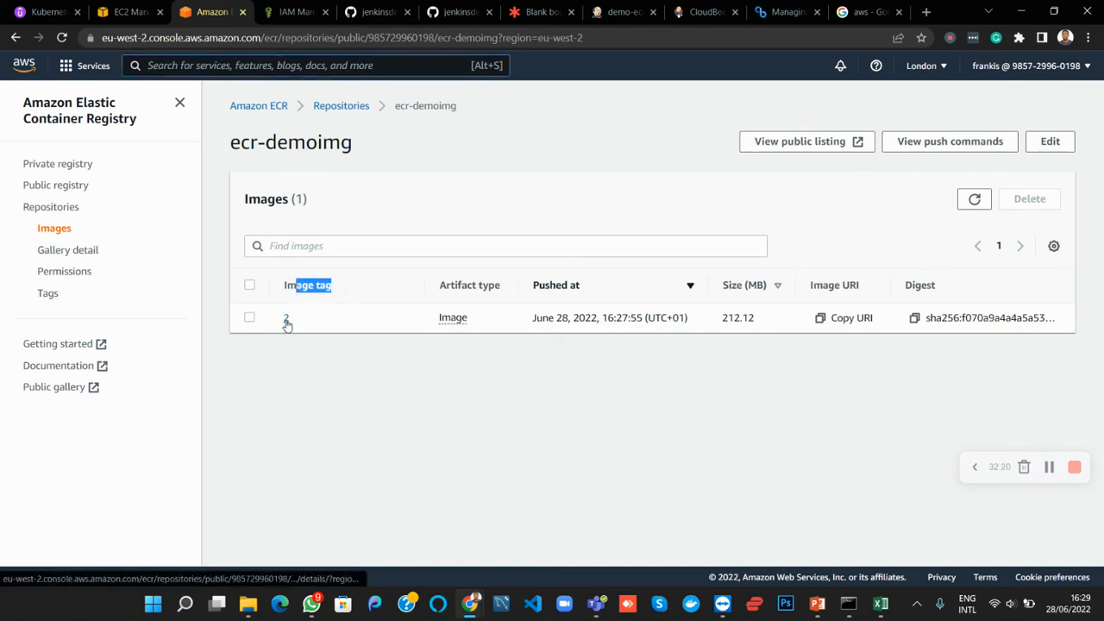
Open the pushed image's details, inspect its URI, and return to the ecr-demoimg image list
{"action": "left_click", "coordinate": [286, 320]}
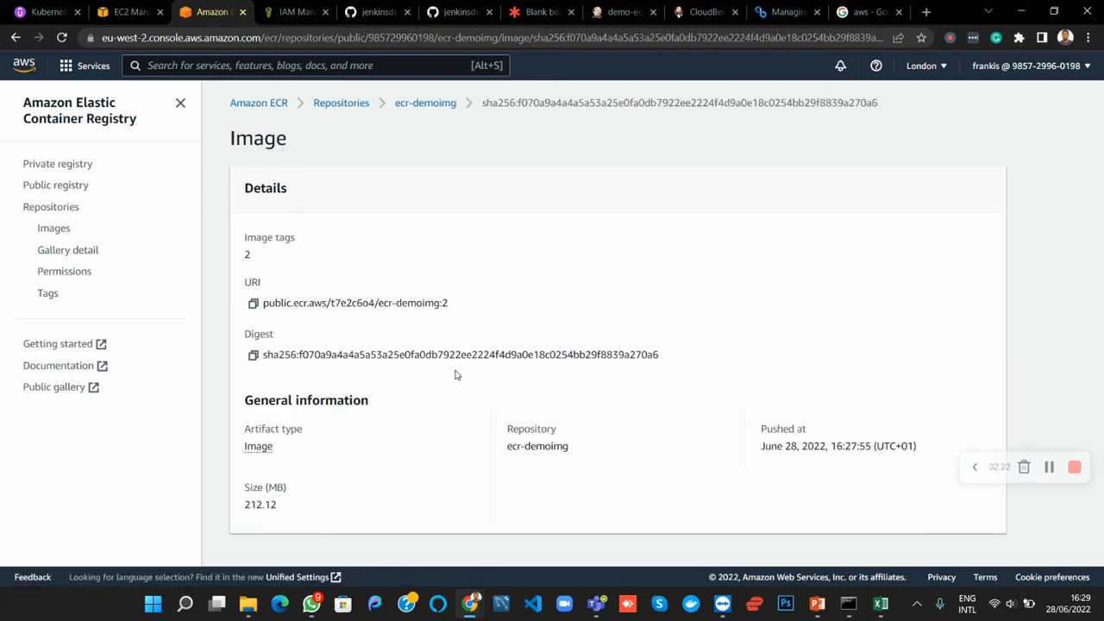
{"action": "left_click_drag", "start_coordinate": [265, 304], "coordinate": [464, 308]}
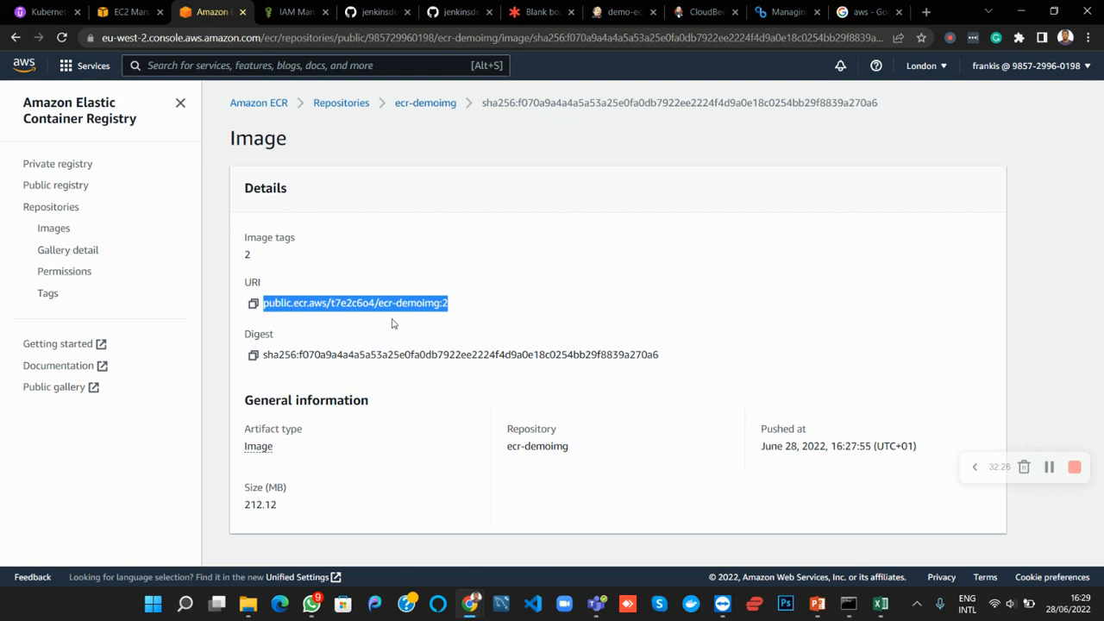
{"action": "left_click", "coordinate": [445, 320]}
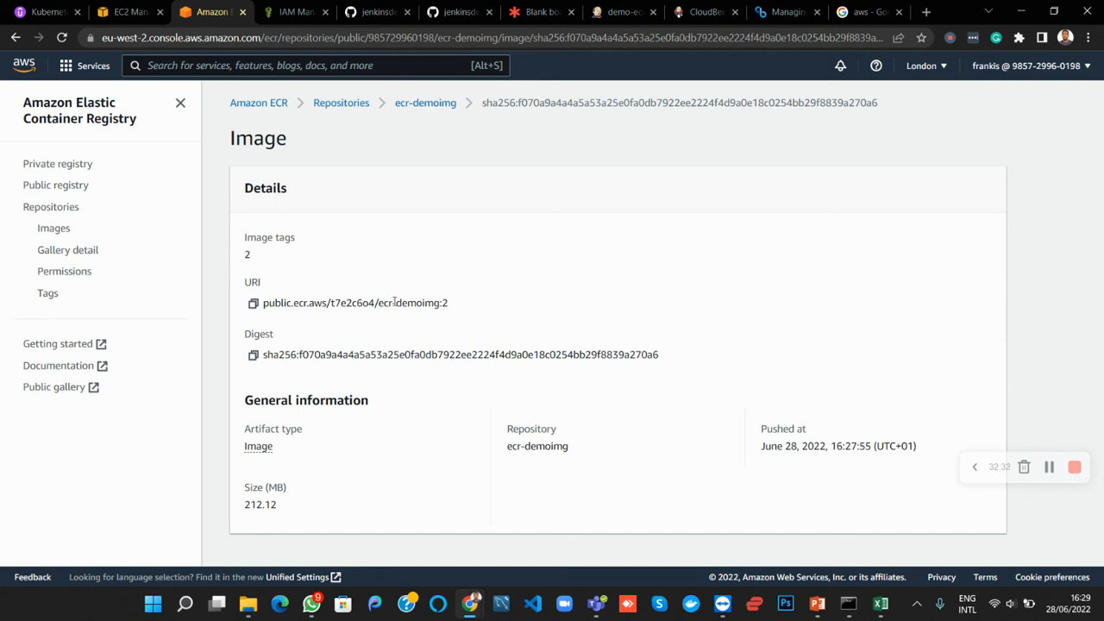
{"action": "left_click", "coordinate": [409, 105]}
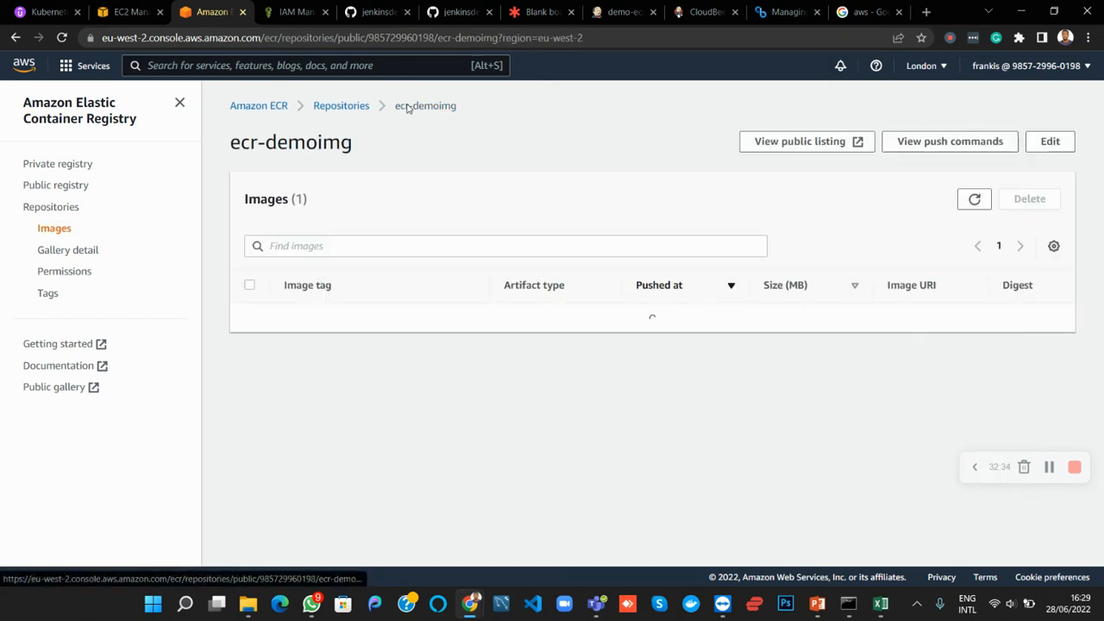
View the ecr-demoimg repository's public listing in the Amazon ECR Public Gallery and close it
{"action": "left_click", "coordinate": [798, 145]}
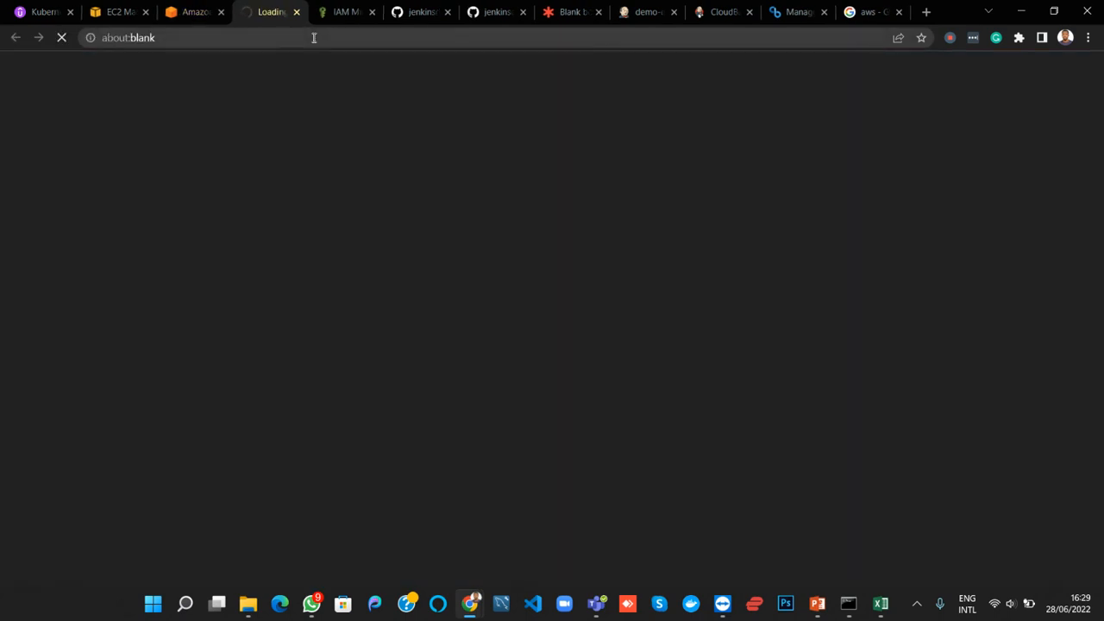
{"action": "left_click", "coordinate": [192, 18]}
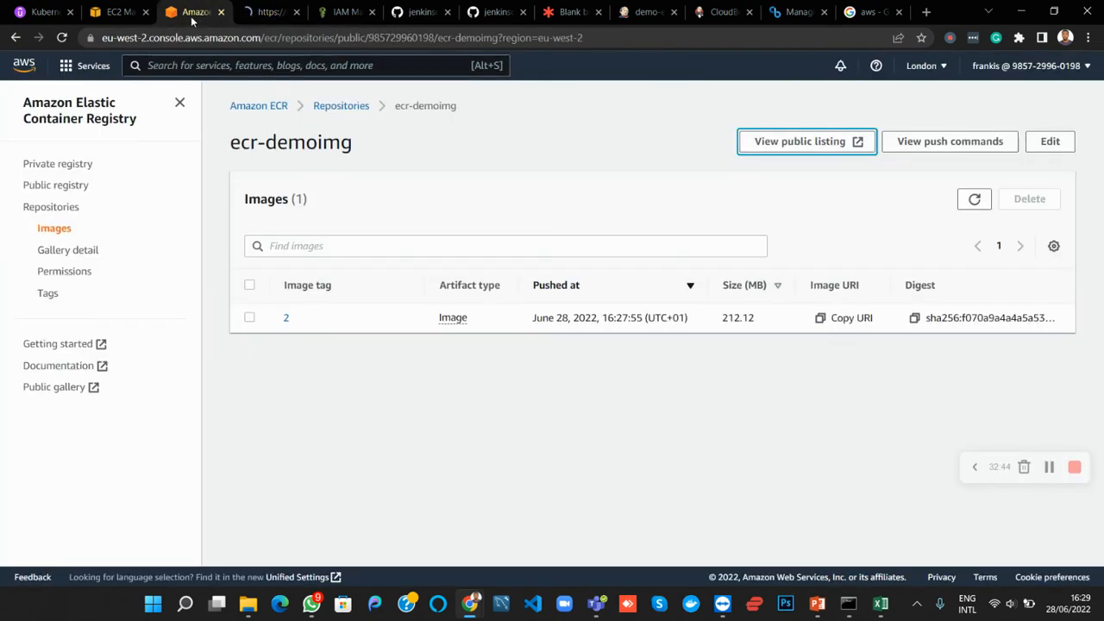
{"action": "left_click", "coordinate": [268, 12]}
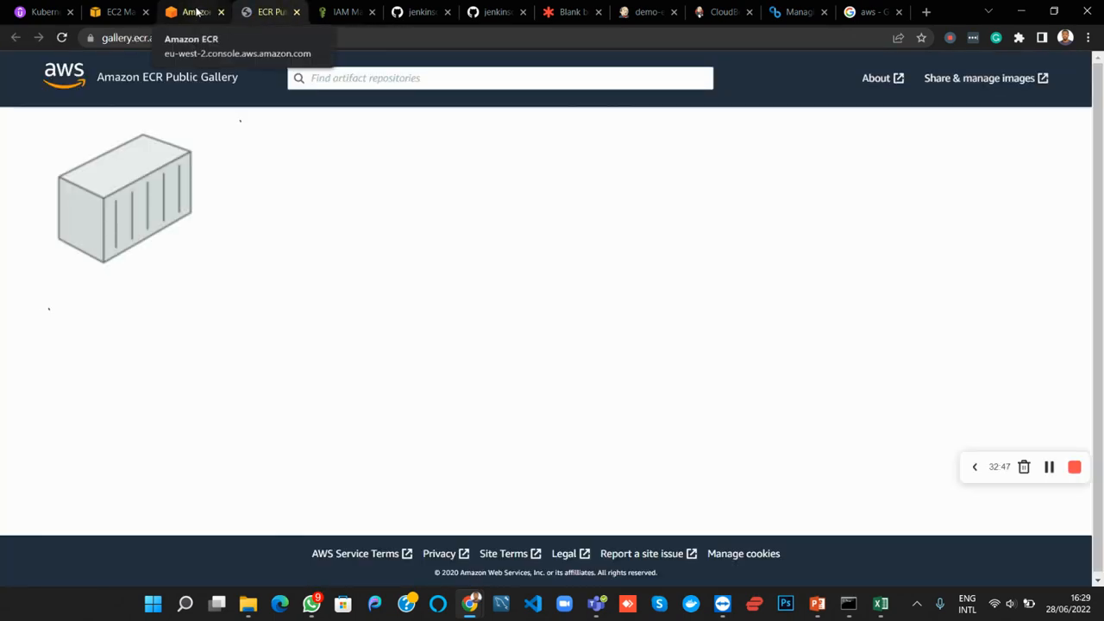
{"action": "left_click", "coordinate": [296, 12]}
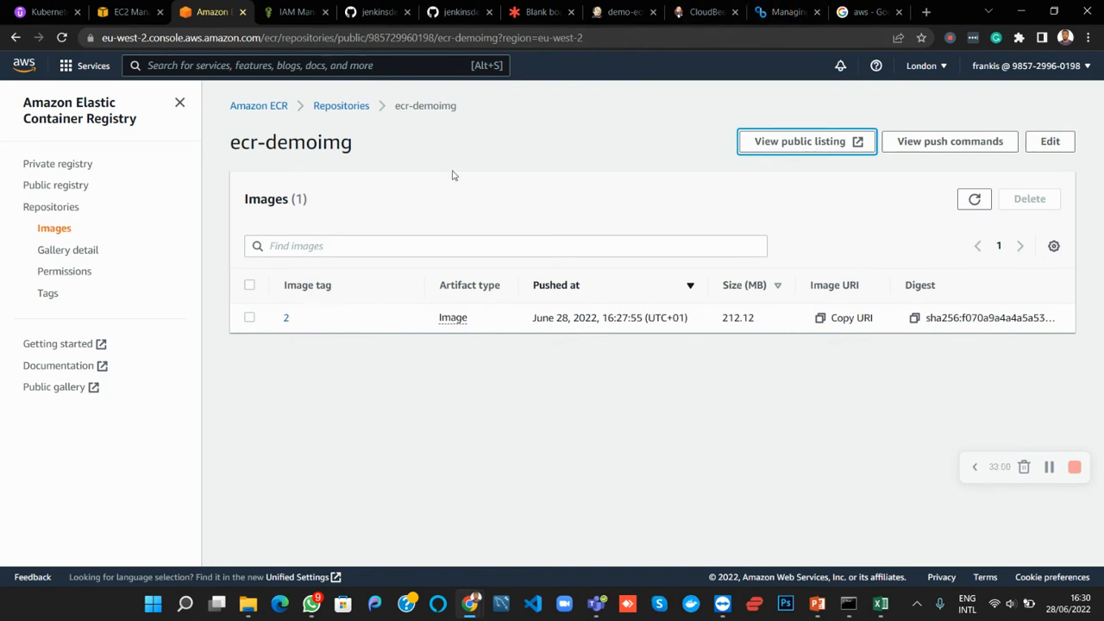
Open the ecr-branch Jenkinsfile for editing on GitHub and switch back to the demo-ecr build #2 console output in Jenkins
{"action": "left_click", "coordinate": [375, 12]}
{"action": "scroll", "coordinate": [305, 458], "scroll_direction": "down", "scroll_amount": 2}
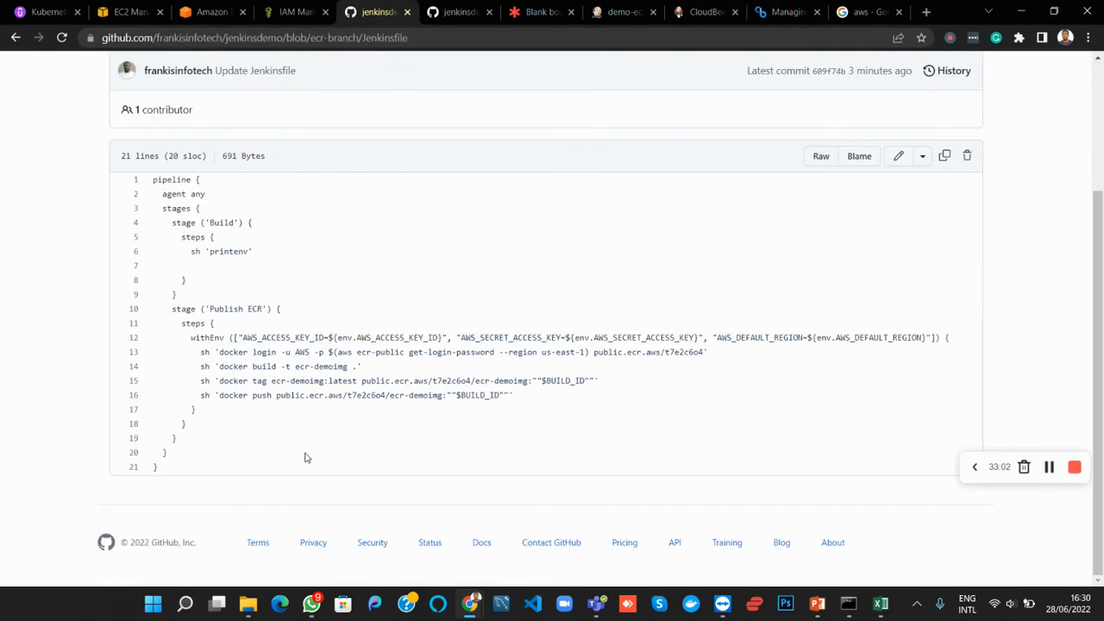
{"action": "left_click", "coordinate": [898, 157]}
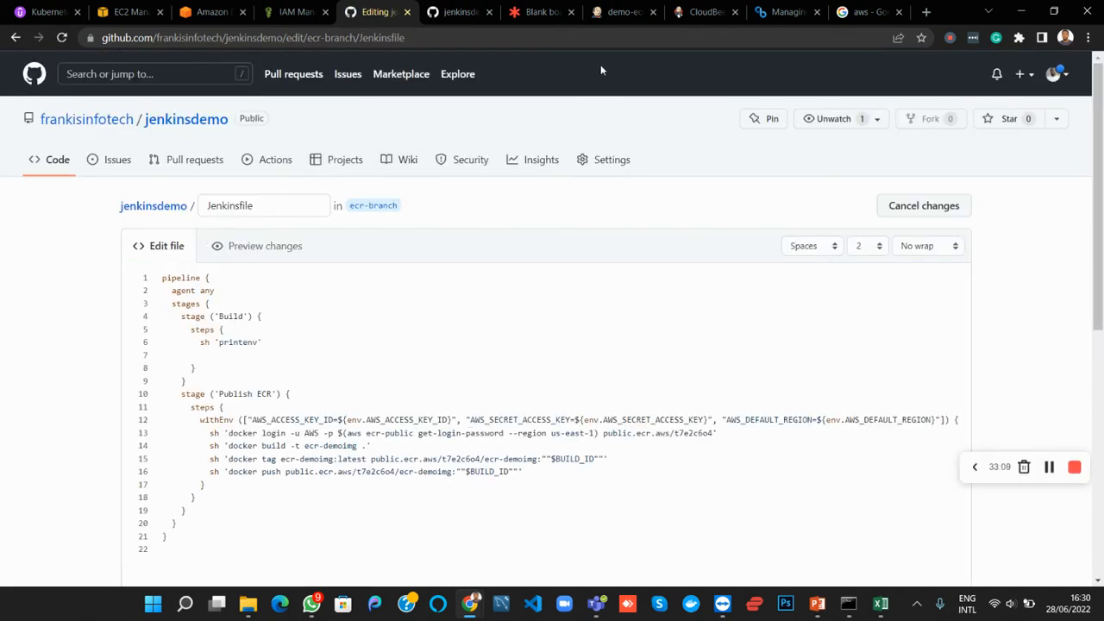
{"action": "left_click", "coordinate": [610, 19]}
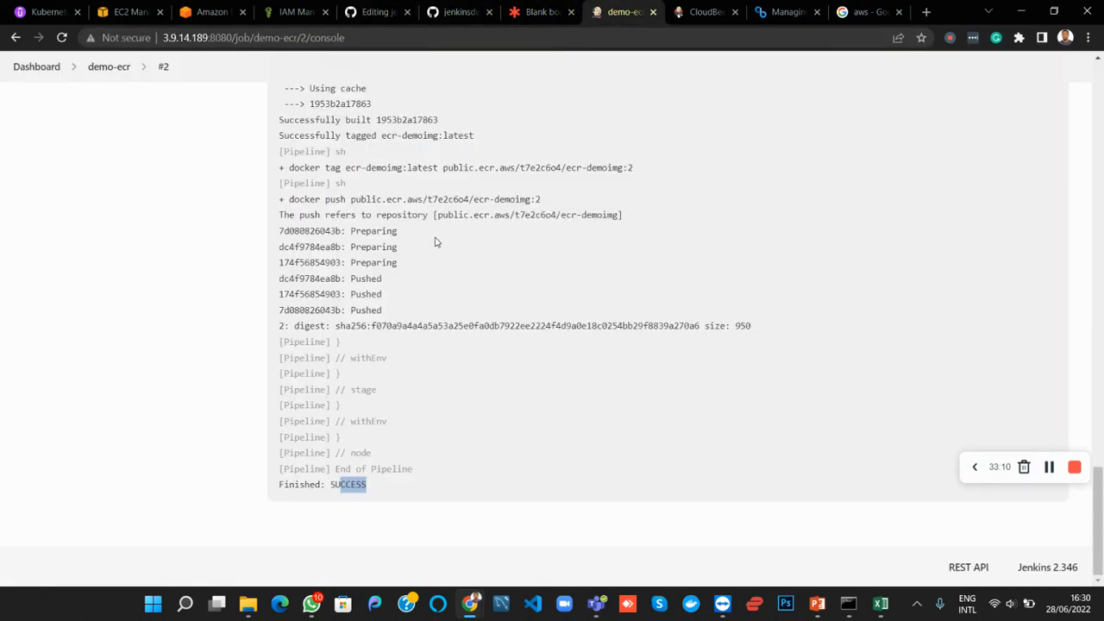
Examine the printenv variables in the build #2 console output, including GIT_COMMIT, BUILD_TAG, BUILD_NUMBER and BUILD_ID
{"action": "scroll", "coordinate": [436, 242], "scroll_direction": "up", "scroll_amount": 15}
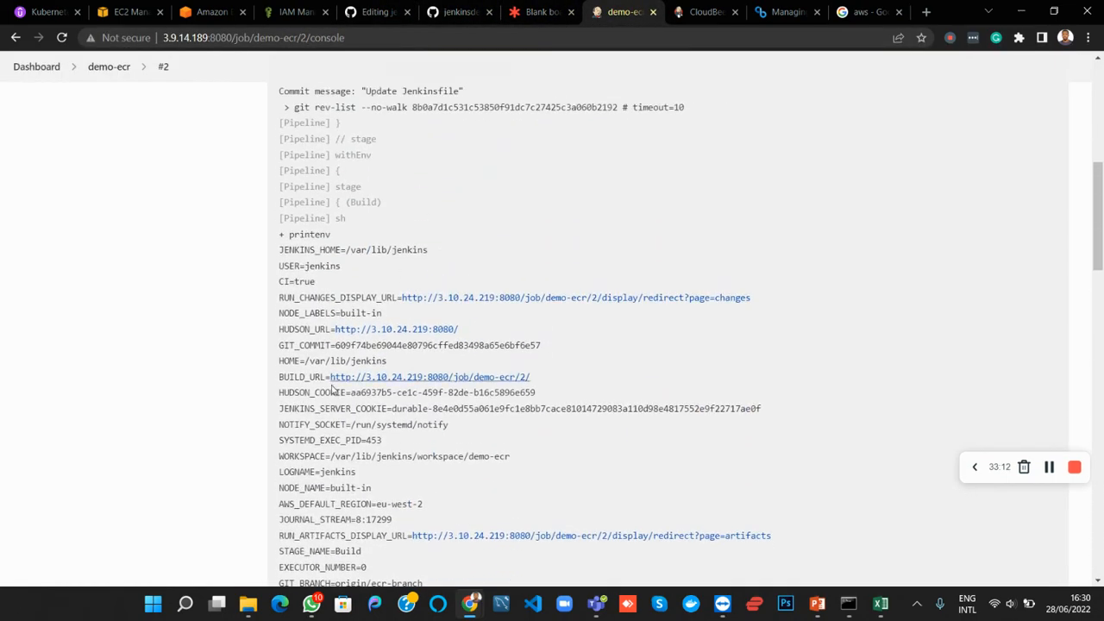
{"action": "left_click_drag", "start_coordinate": [280, 345], "coordinate": [333, 345]}
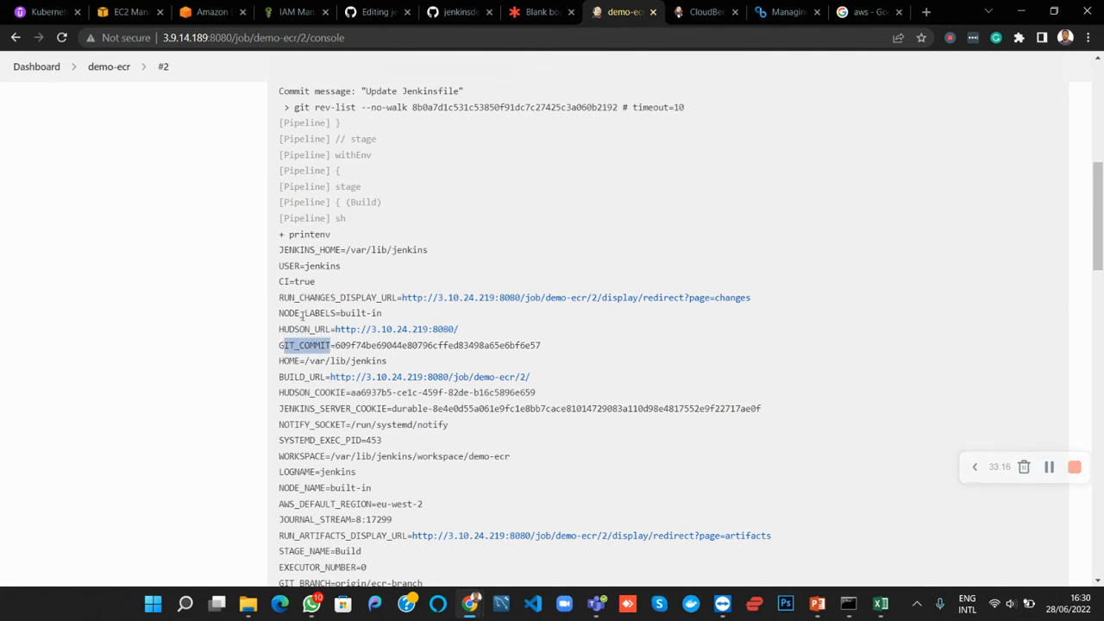
{"action": "scroll", "coordinate": [320, 401], "scroll_direction": "down", "scroll_amount": 3}
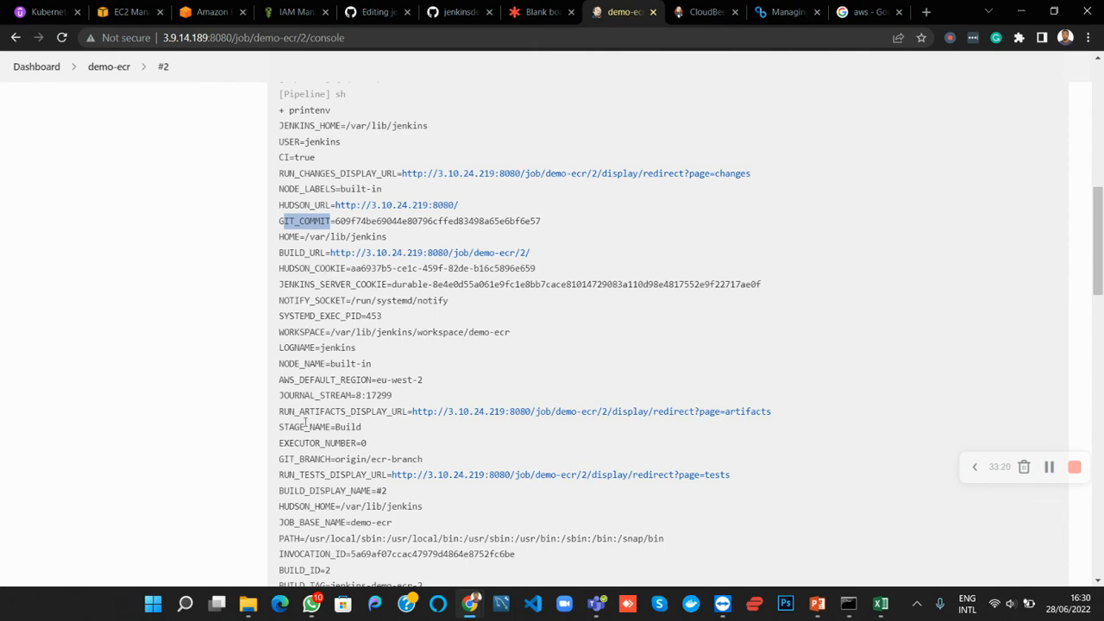
{"action": "scroll", "coordinate": [306, 423], "scroll_direction": "down", "scroll_amount": 2}
{"action": "scroll", "coordinate": [341, 418], "scroll_direction": "down", "scroll_amount": 2}
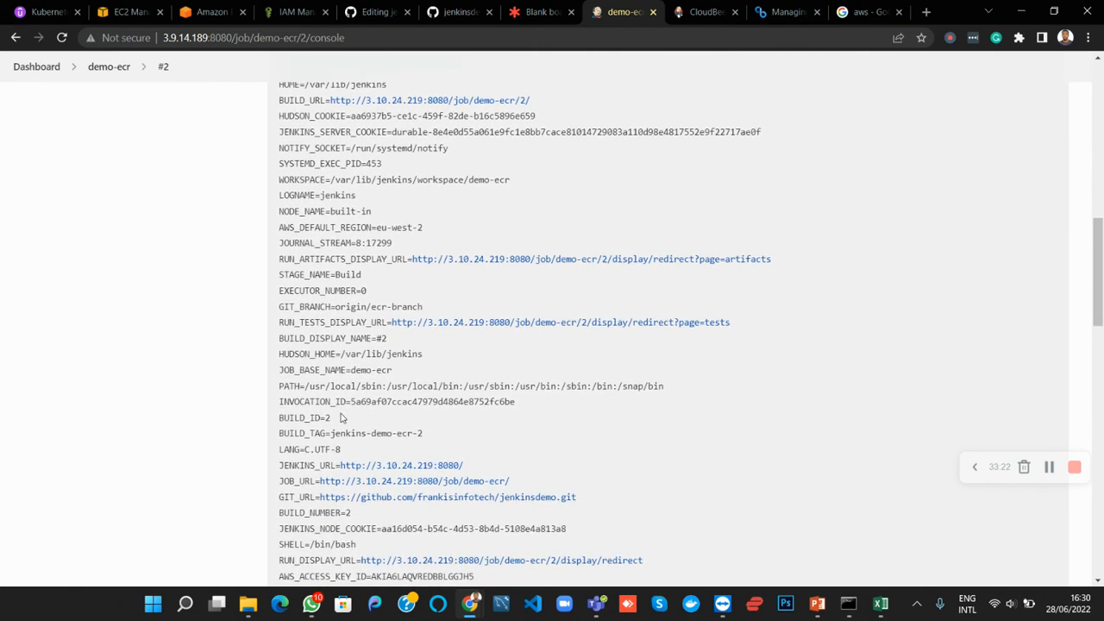
{"action": "scroll", "coordinate": [300, 385], "scroll_direction": "down", "scroll_amount": 2}
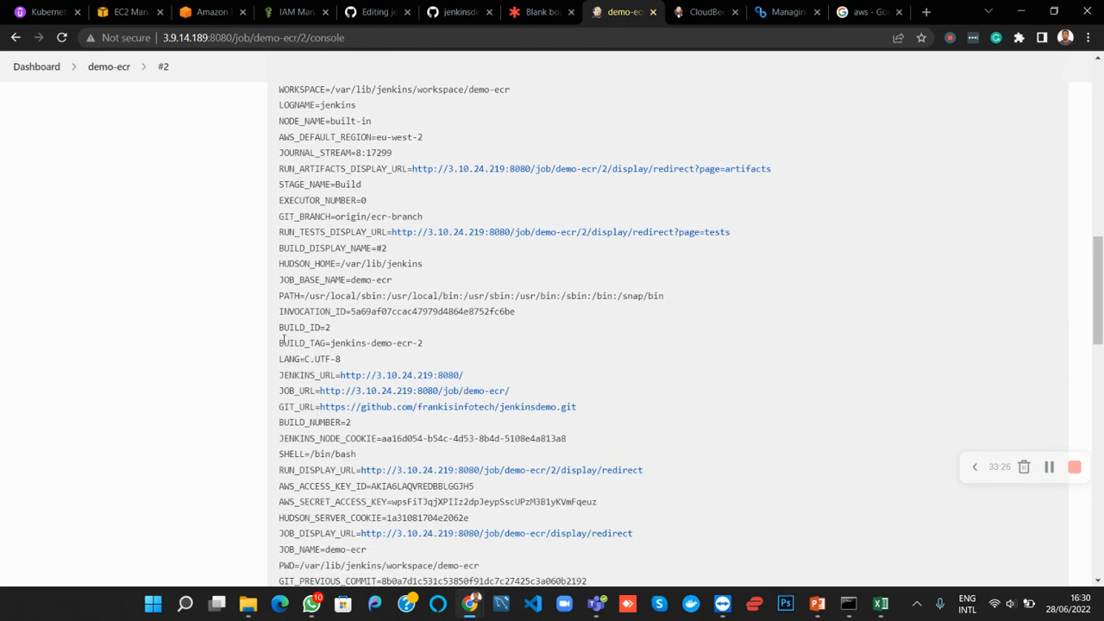
{"action": "left_click_drag", "start_coordinate": [307, 342], "coordinate": [384, 343]}
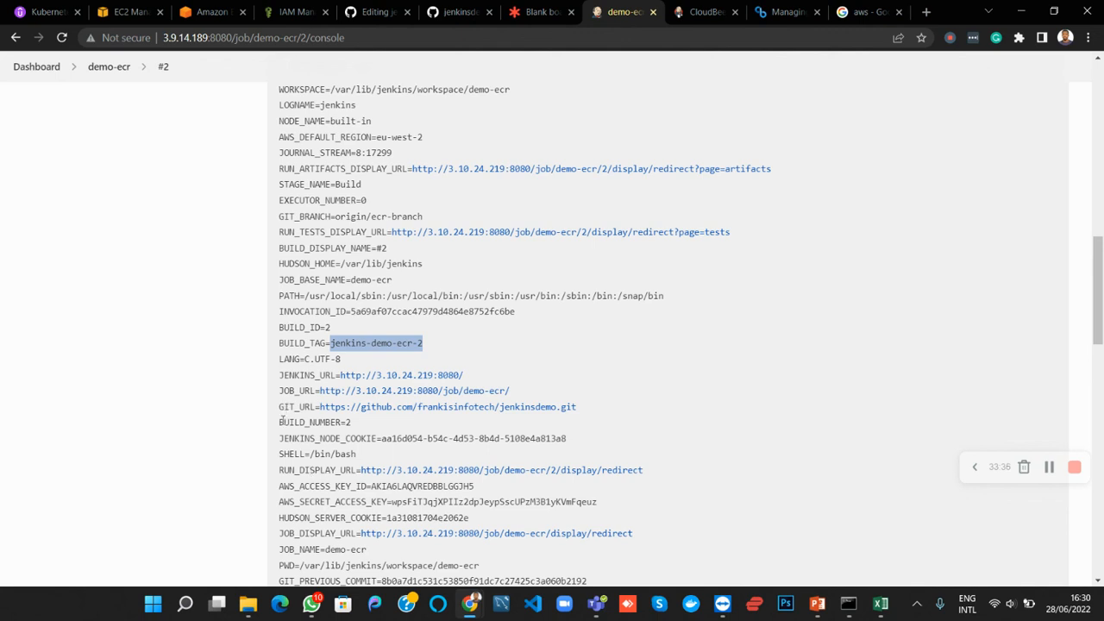
{"action": "left_click_drag", "start_coordinate": [281, 421], "coordinate": [347, 422]}
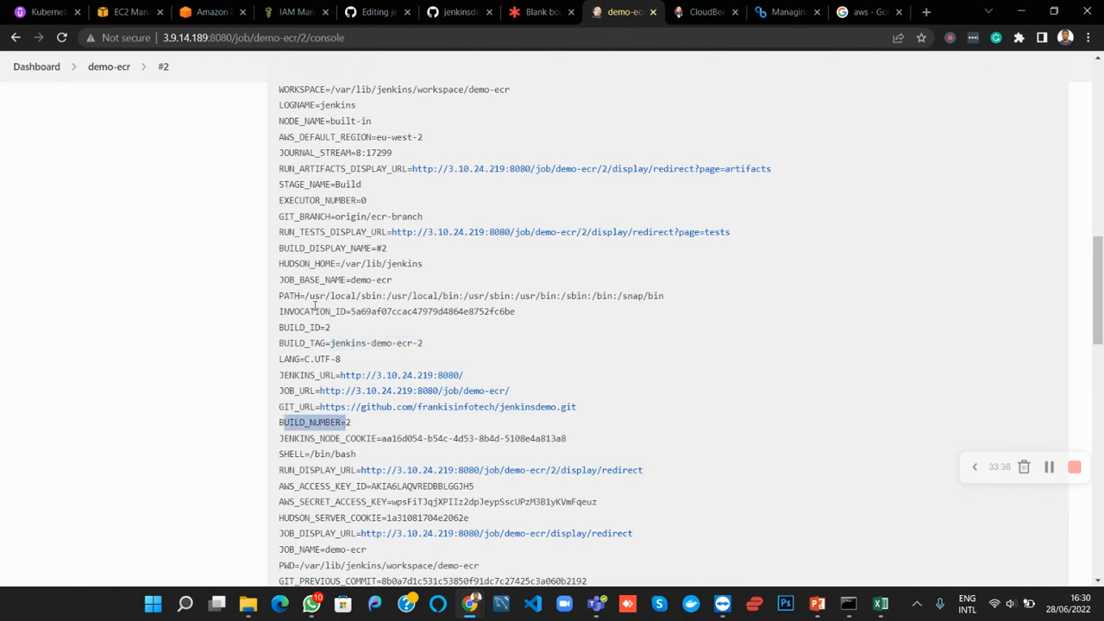
{"action": "left_click_drag", "start_coordinate": [340, 327], "coordinate": [304, 328]}
{"action": "scroll", "coordinate": [328, 404], "scroll_direction": "down", "scroll_amount": 1}
{"action": "scroll", "coordinate": [328, 418], "scroll_direction": "down", "scroll_amount": 3}
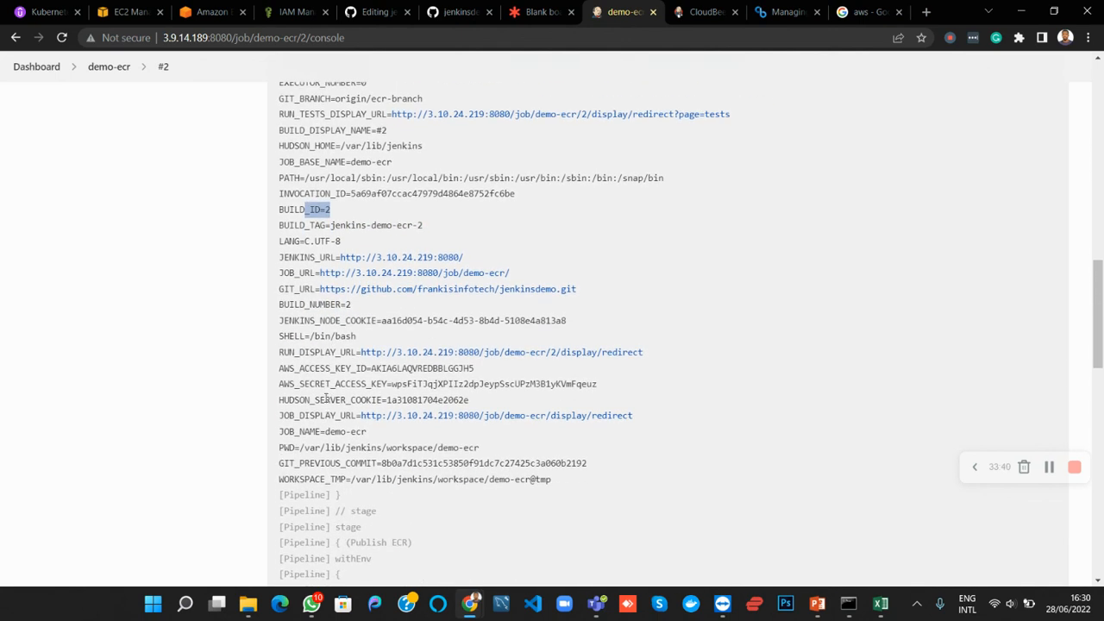
{"action": "scroll", "coordinate": [324, 377], "scroll_direction": "down", "scroll_amount": 1}
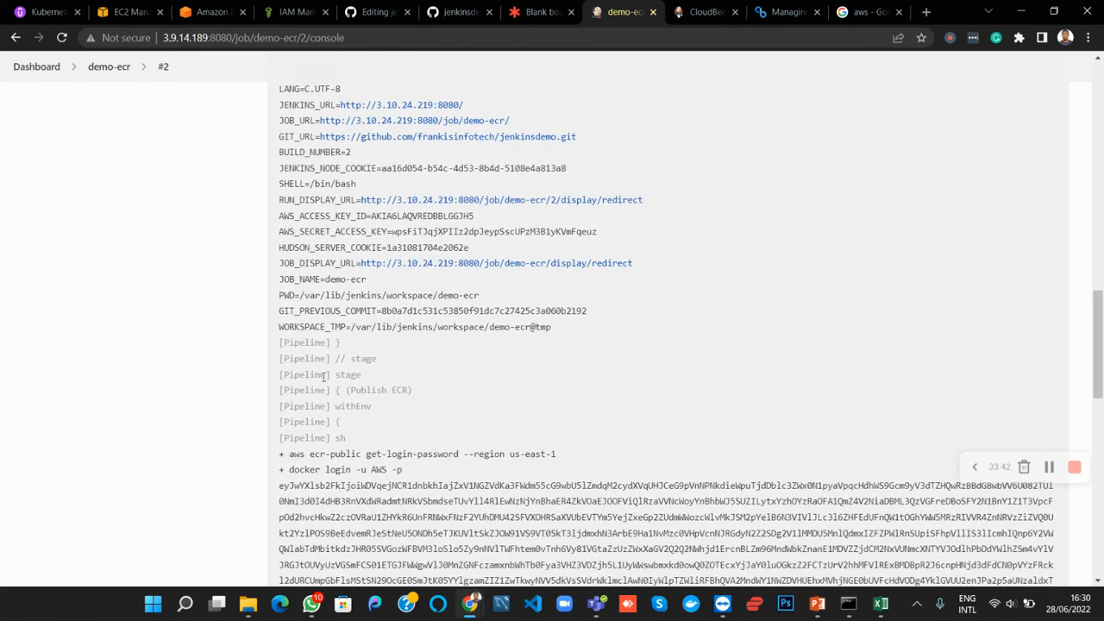
{"action": "scroll", "coordinate": [571, 170], "scroll_direction": "up", "scroll_amount": 5}
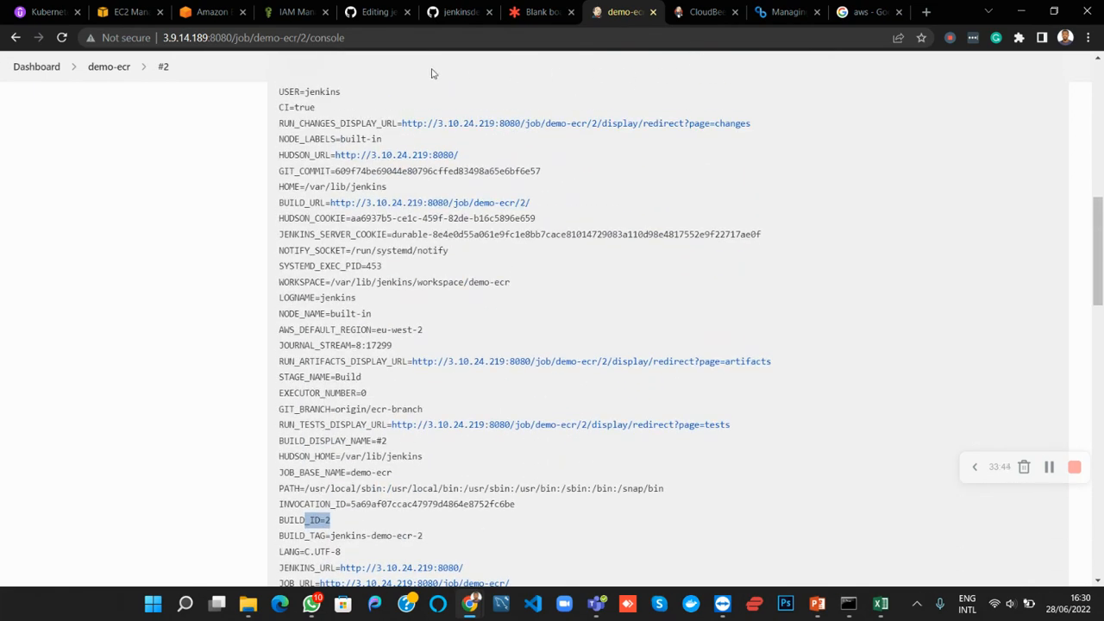
{"action": "scroll", "coordinate": [345, 282], "scroll_direction": "up", "scroll_amount": 1}
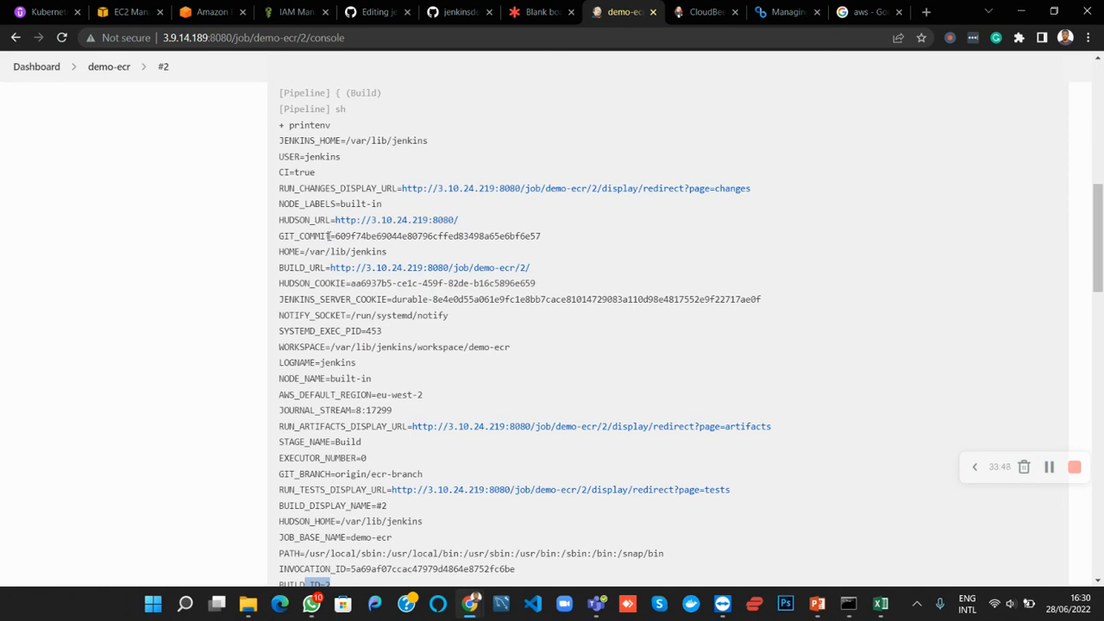
Switch to the Jenkinsfile editor on GitHub and replace $BUILD_ID with $GIT_COMMIT as the image tag in the docker push command
{"action": "left_click", "coordinate": [383, 12]}
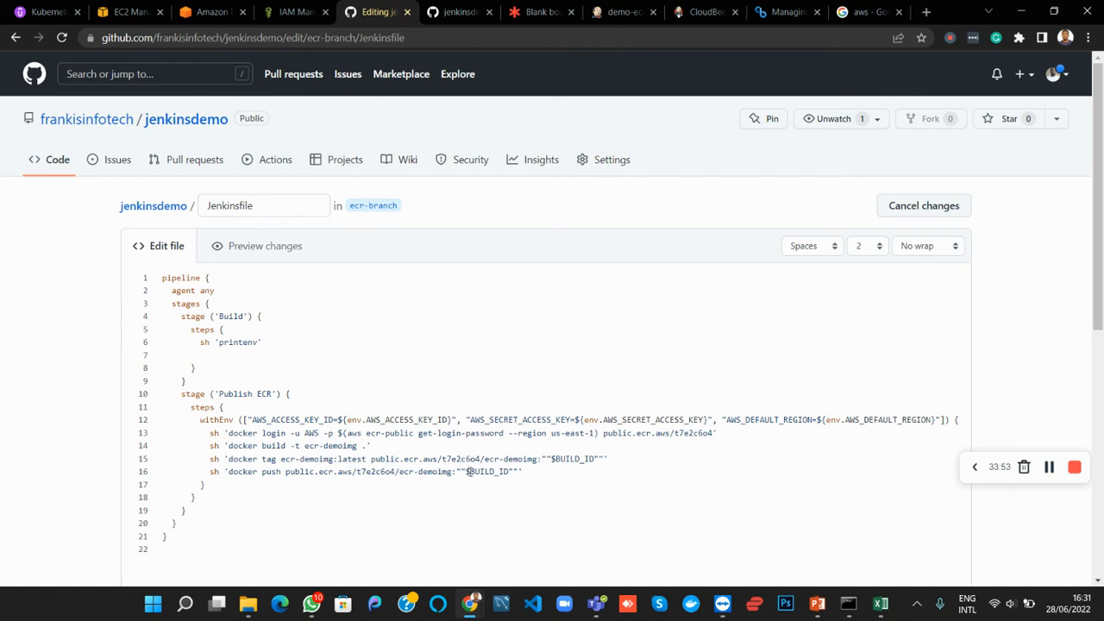
{"action": "left_click", "coordinate": [470, 473]}
{"action": "type", "text": "GIT_CO"}
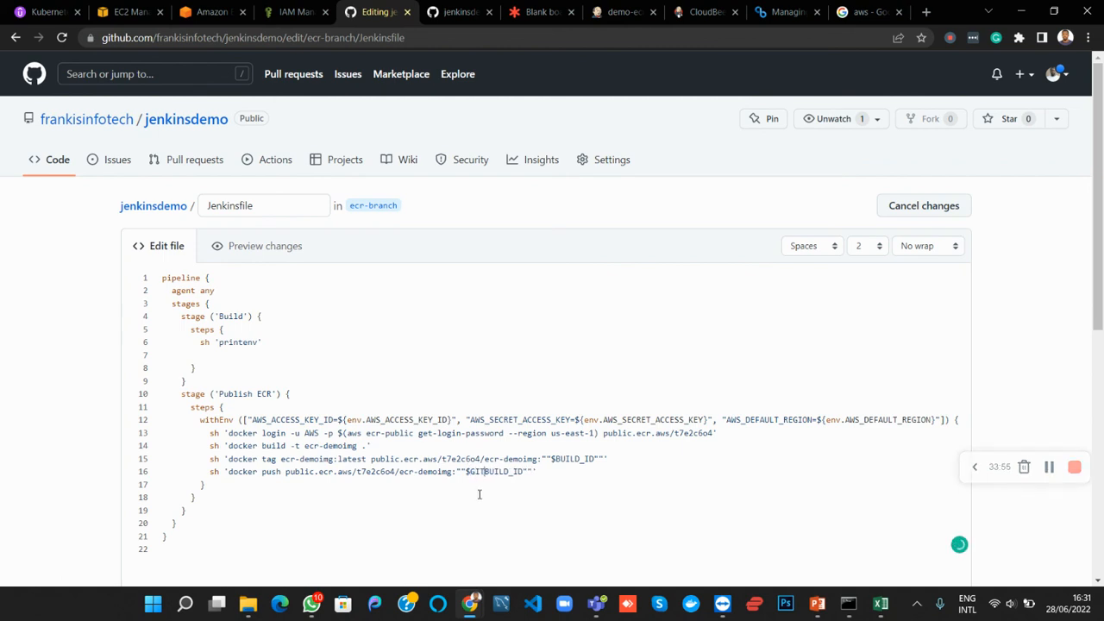
{"action": "type", "text": "MMIT"}
{"action": "key", "text": "Delete"}
{"action": "key", "text": "Delete"}
{"action": "key", "text": "Delete"}
{"action": "key", "text": "Delete"}
{"action": "key", "text": "Delete"}
{"action": "scroll", "coordinate": [480, 495], "scroll_direction": "down", "scroll_amount": 5}
{"action": "scroll", "coordinate": [480, 495], "scroll_direction": "up", "scroll_amount": 4}
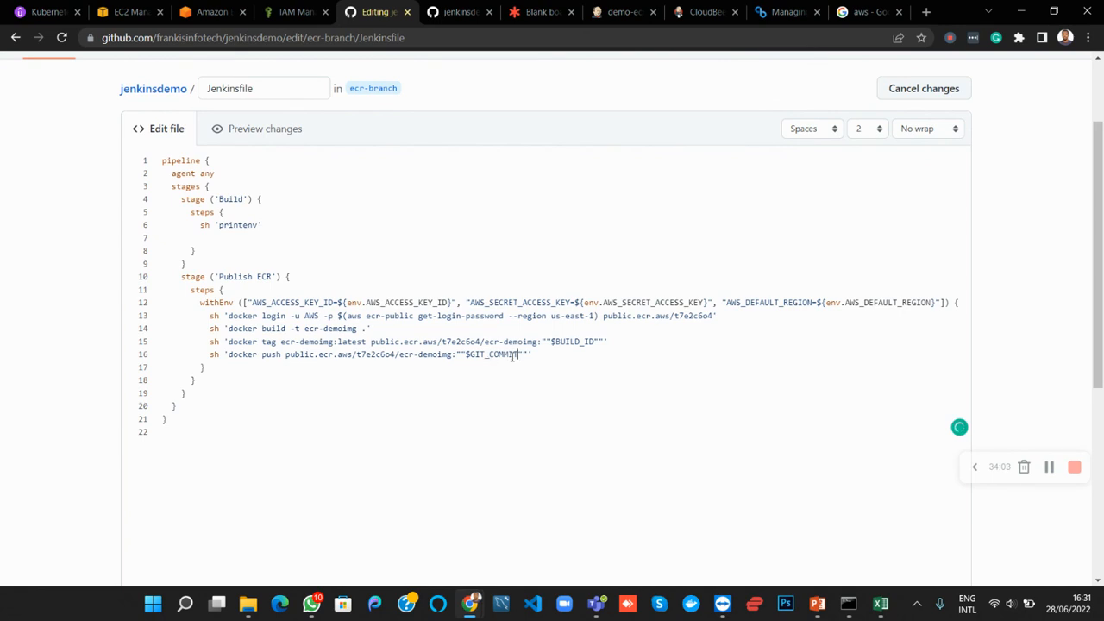
Replace $BUILD_ID with $GIT_COMMIT in the docker tag command and commit the Jenkinsfile directly to ecr-branch
{"action": "key", "text": "ctrl+shift+Left"}
{"action": "key", "text": "Up"}
{"action": "key", "text": "shift+Right"}
{"action": "key", "text": "shift+Right"}
{"action": "key", "text": "shift+Right"}
{"action": "key", "text": "shift+Right"}
{"action": "key", "text": "shift+Right"}
{"action": "key", "text": "shift+Right"}
{"action": "type", "text": "$GIT_COMMIT"}
{"action": "scroll", "coordinate": [515, 366], "scroll_direction": "down", "scroll_amount": 5}
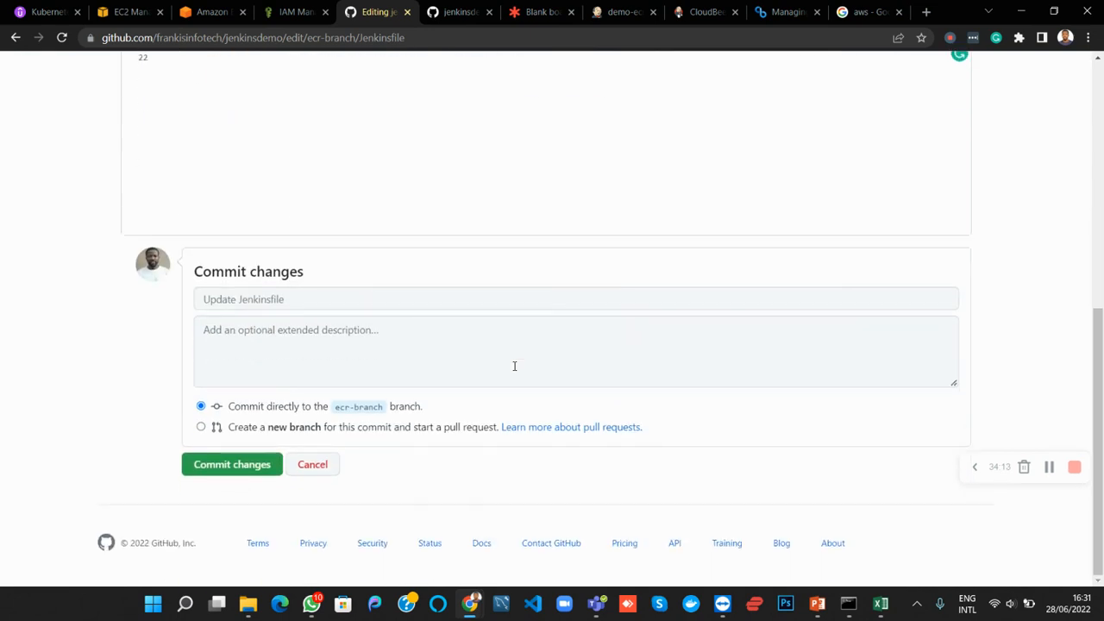
{"action": "left_click", "coordinate": [230, 469]}
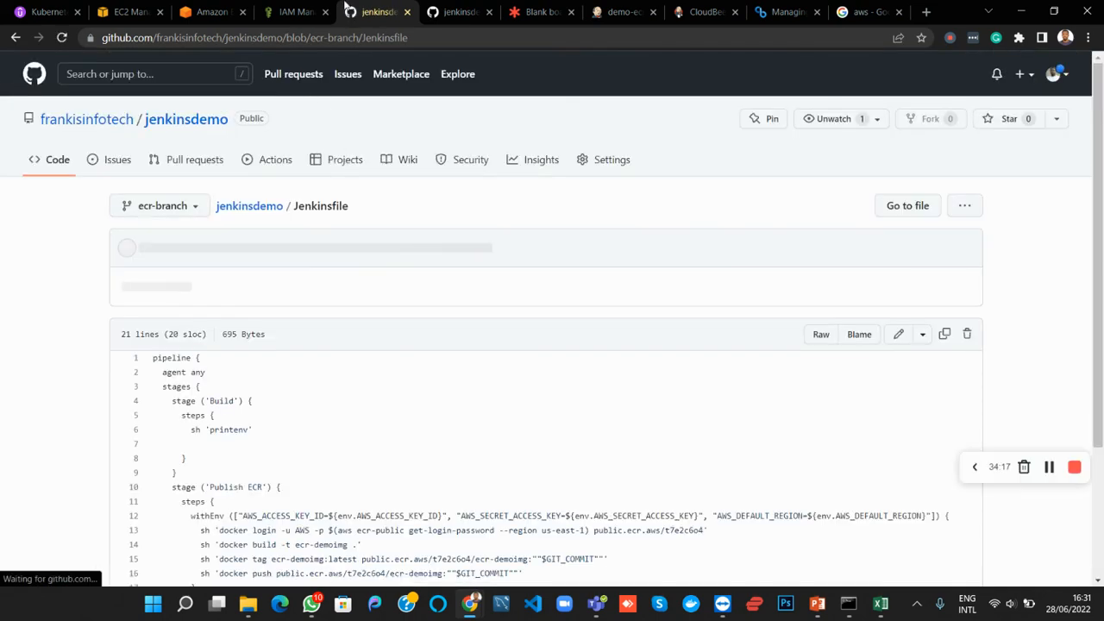
Switch to Jenkins, start a new build of the demo-ecr pipeline and follow its progress in the stage view
{"action": "left_click", "coordinate": [620, 14]}
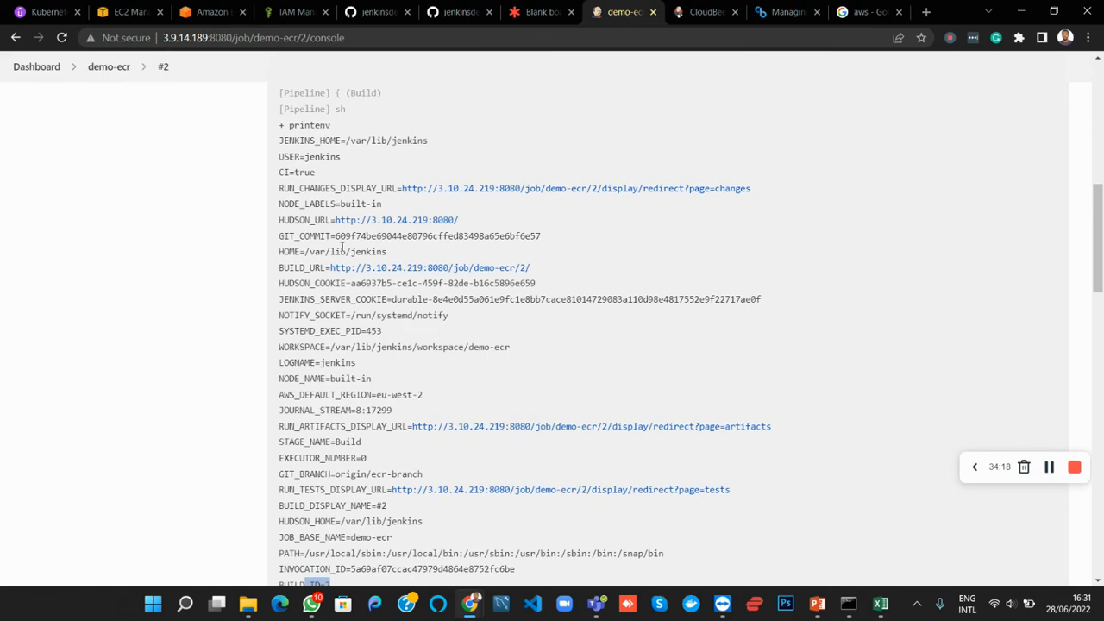
{"action": "left_click", "coordinate": [102, 78]}
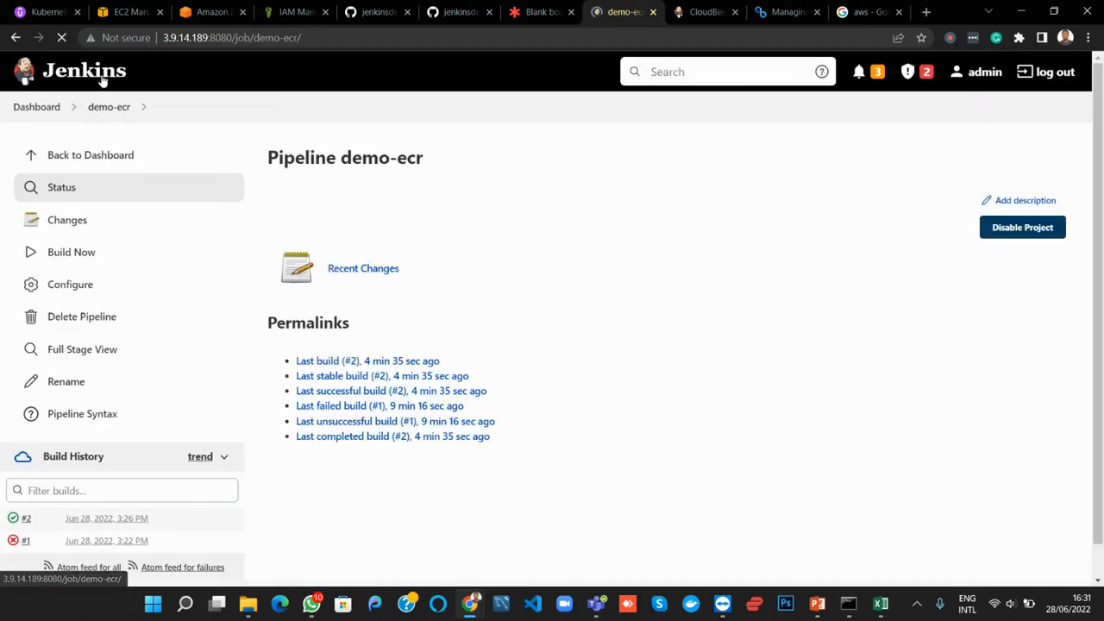
{"action": "left_click", "coordinate": [70, 256]}
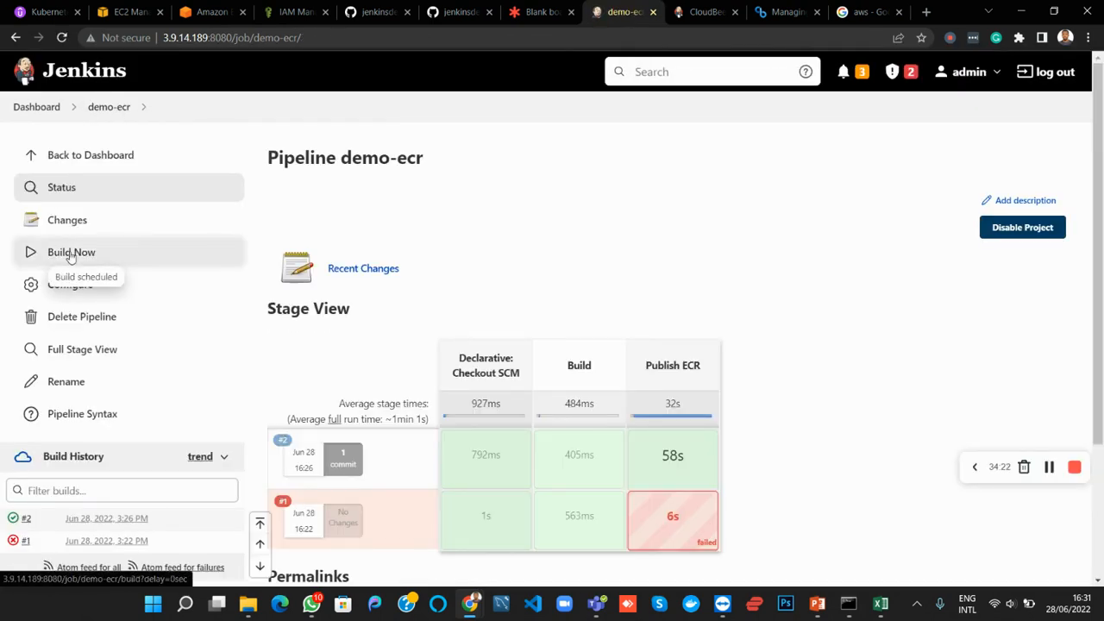
{"action": "scroll", "coordinate": [406, 291], "scroll_direction": "down", "scroll_amount": 3}
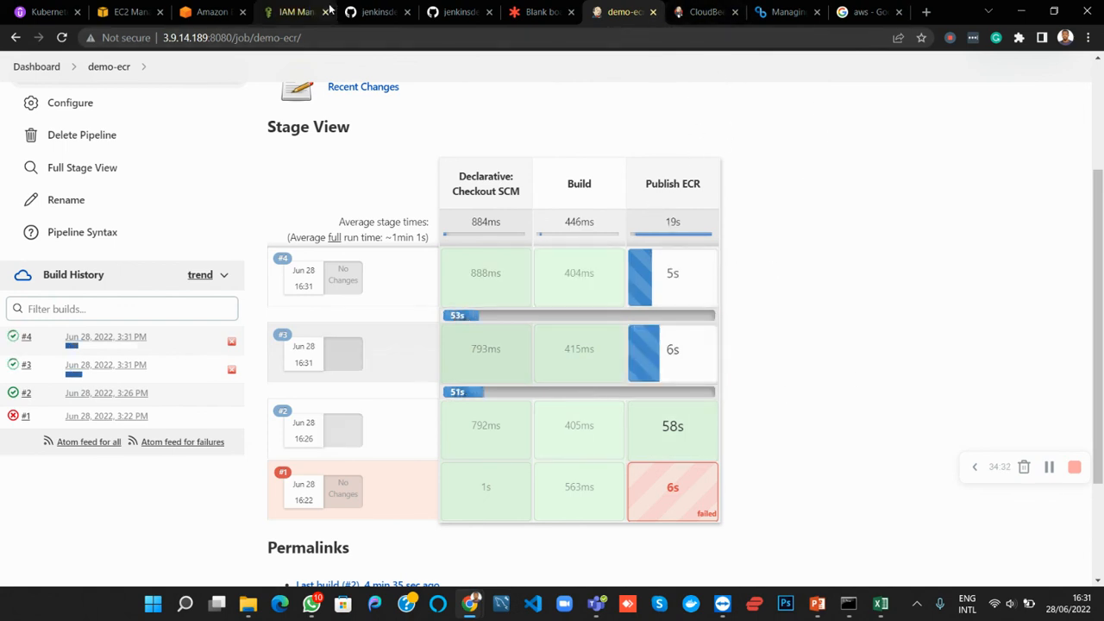
Reload the ecr-demoimg repository in Amazon ECR and check its image tags against the demo-ecr builds in Jenkins
{"action": "left_click", "coordinate": [212, 12]}
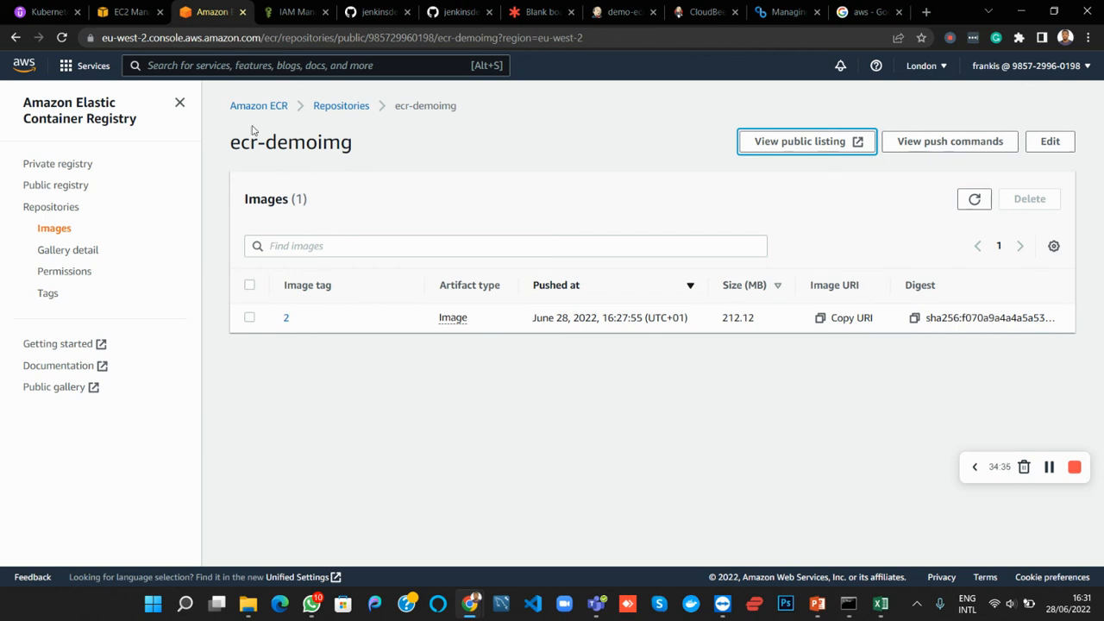
{"action": "left_click", "coordinate": [61, 37]}
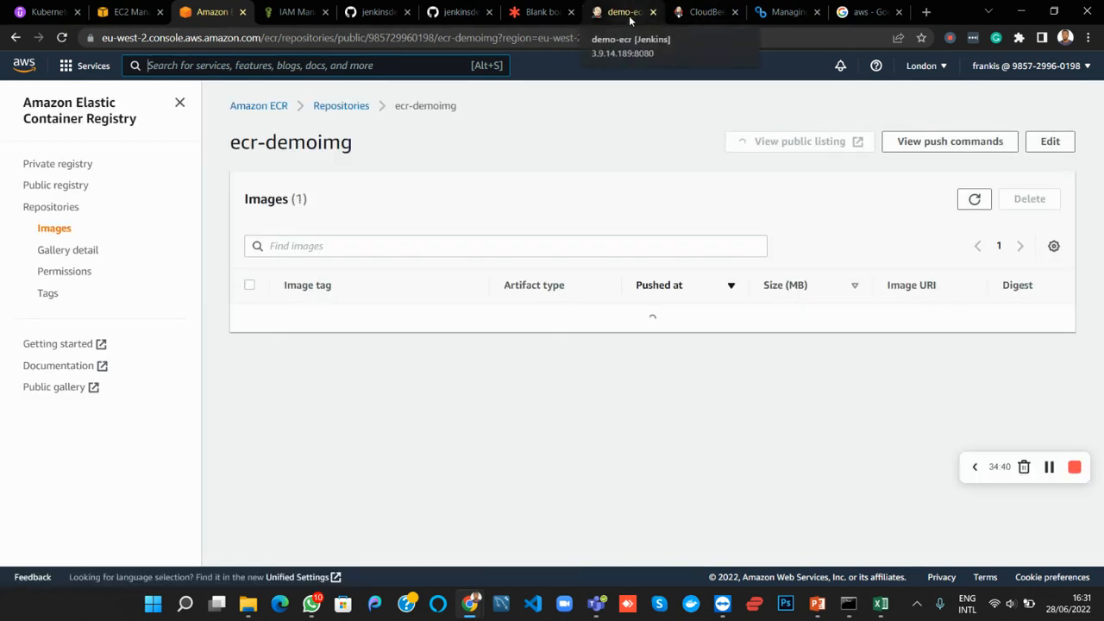
{"action": "left_click", "coordinate": [630, 14]}
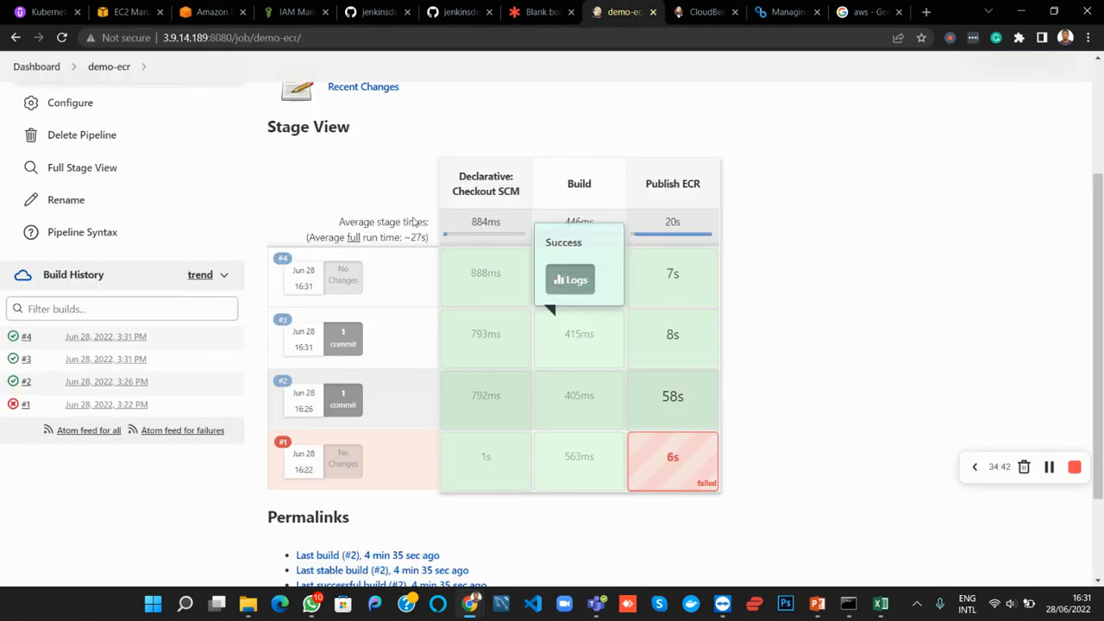
{"action": "left_click", "coordinate": [220, 6]}
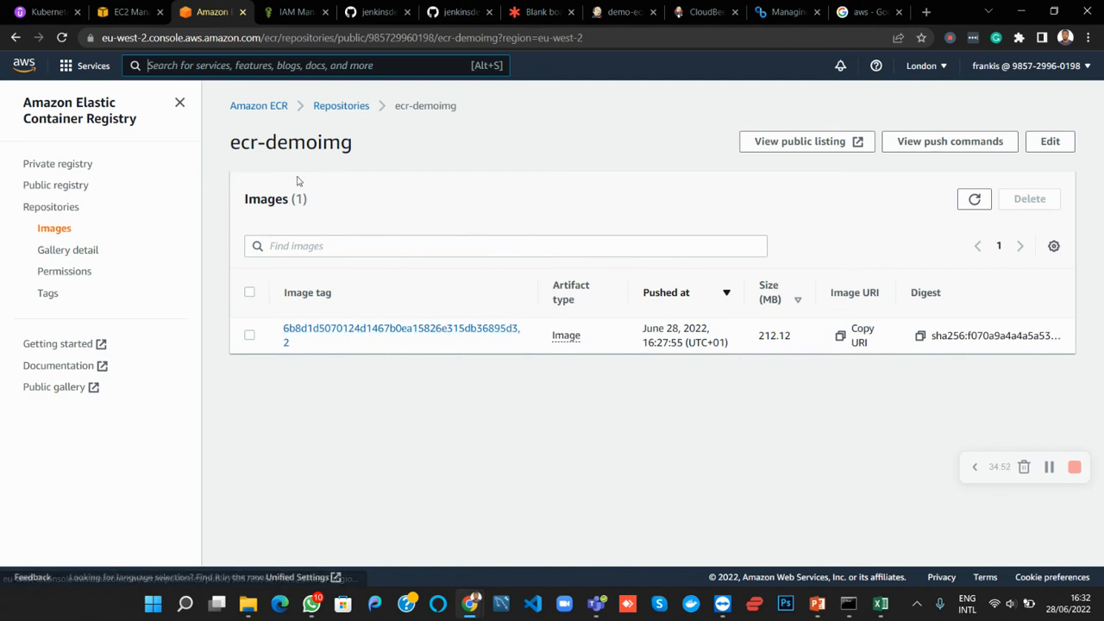
{"action": "left_click", "coordinate": [640, 16]}
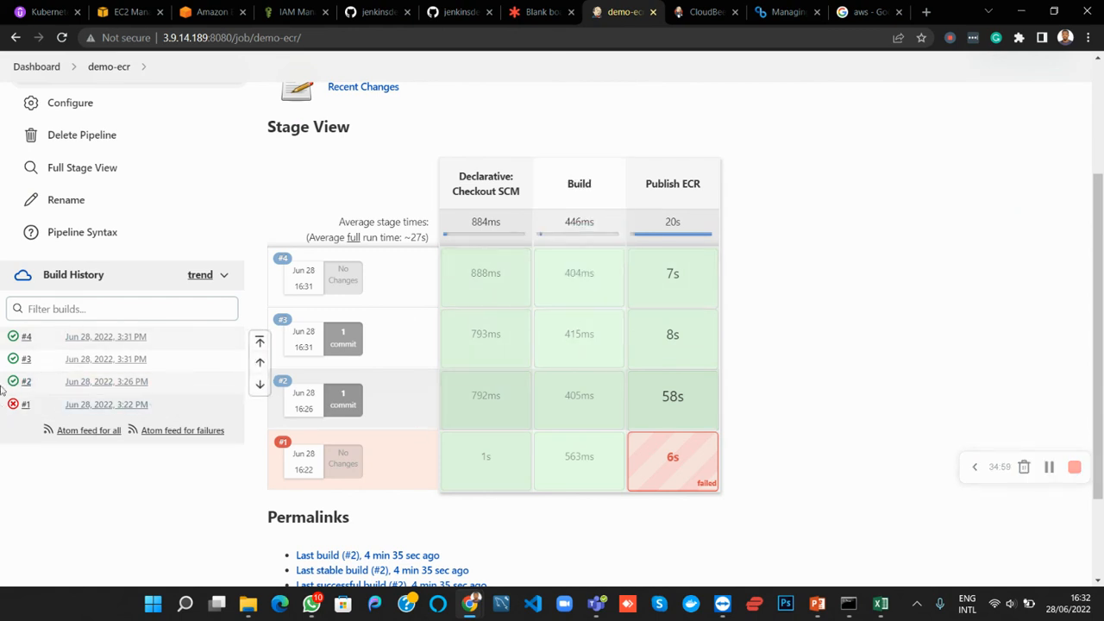
Open the ecr-branch Jenkinsfile for editing on GitHub and change the docker tag command's image tag to $BUILD_ID
{"action": "left_click", "coordinate": [380, 11]}
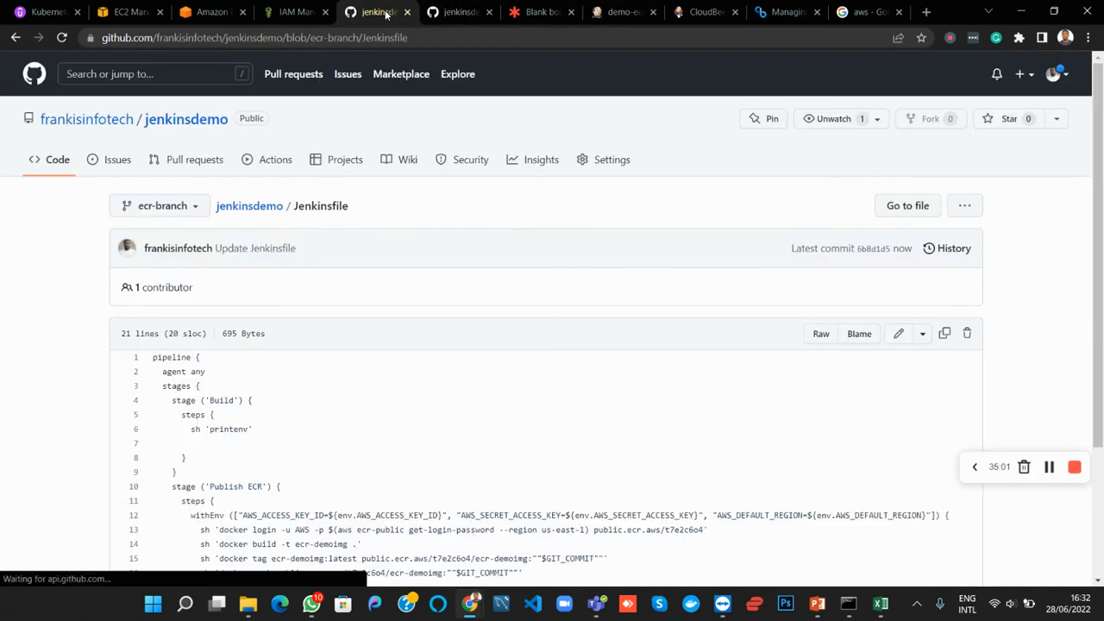
{"action": "scroll", "coordinate": [255, 419], "scroll_direction": "down", "scroll_amount": 2}
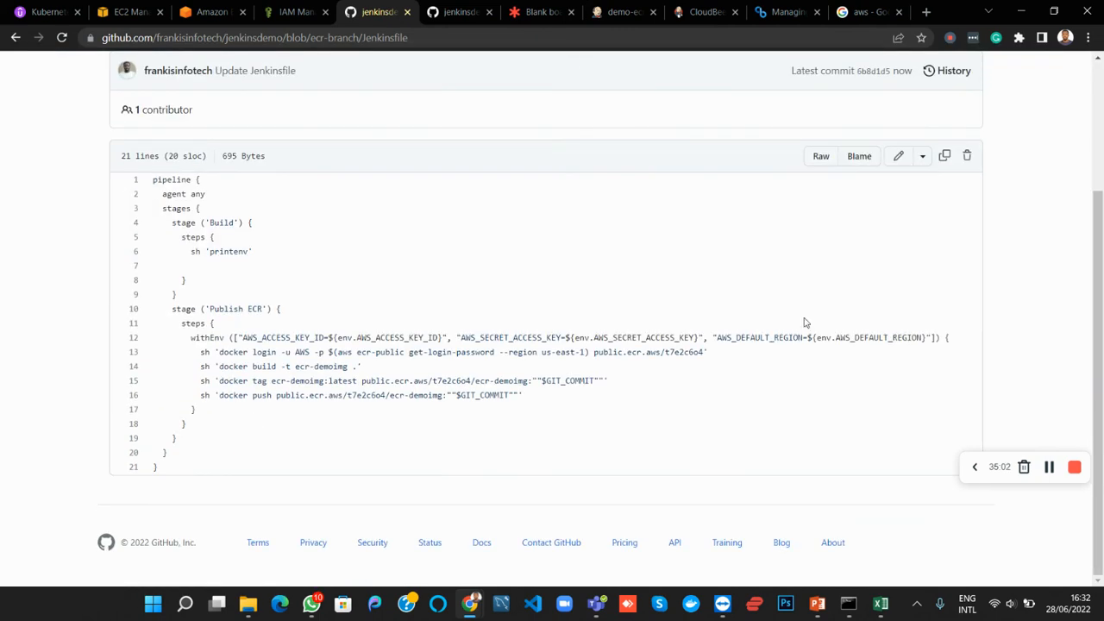
{"action": "left_click", "coordinate": [900, 160]}
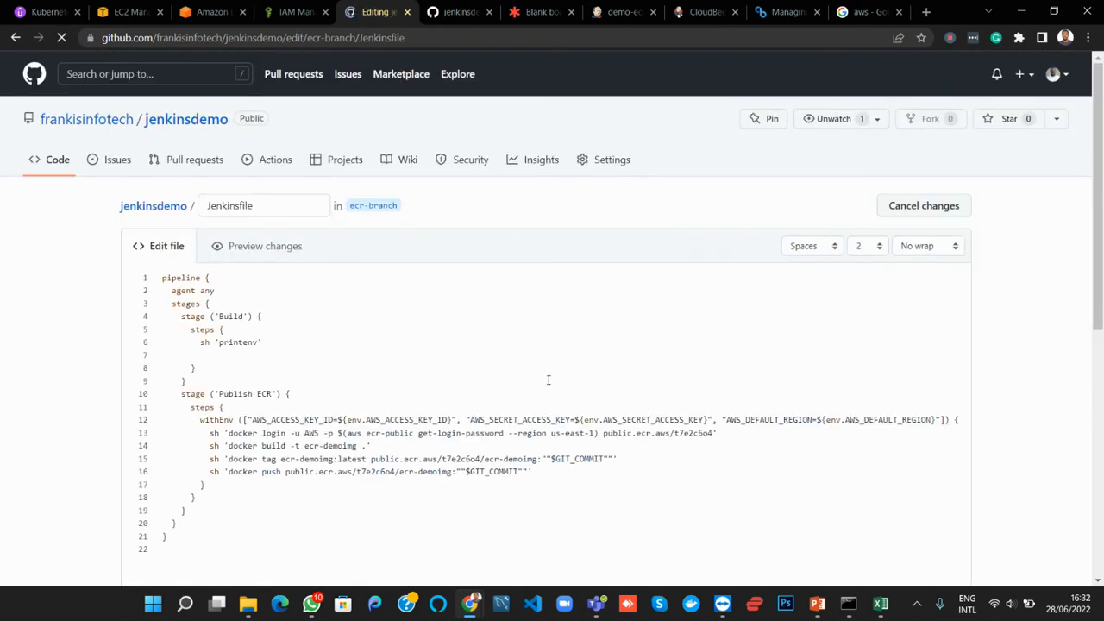
{"action": "left_click", "coordinate": [560, 460]}
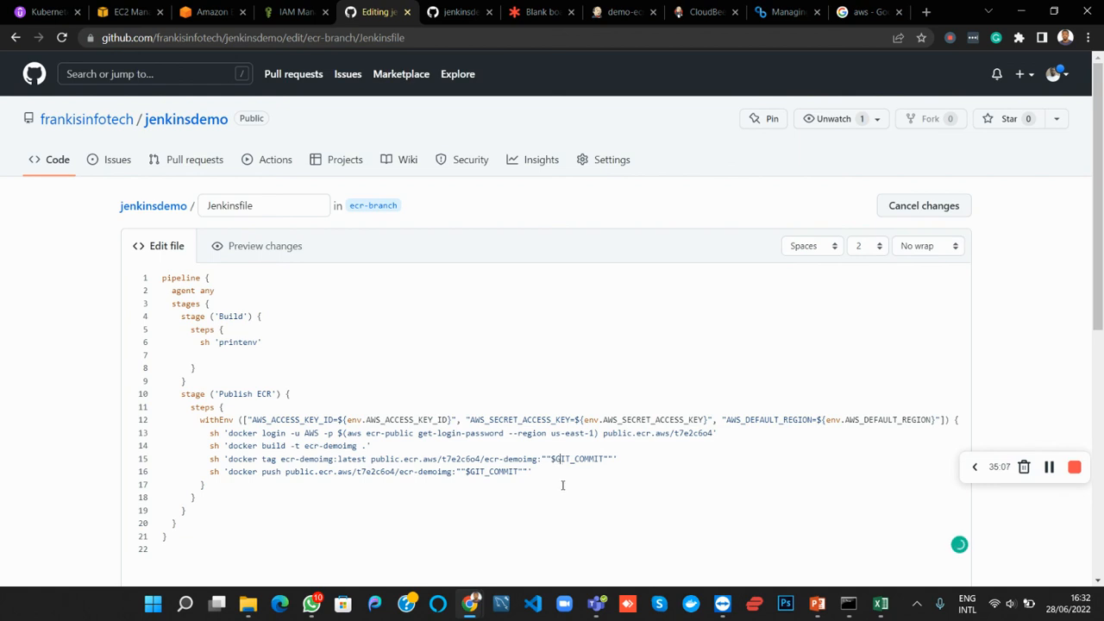
{"action": "key", "text": "BackSpace"}
{"action": "type", "text": "BUILD"}
{"action": "key", "text": "Delete"}
{"action": "key", "text": "Delete"}
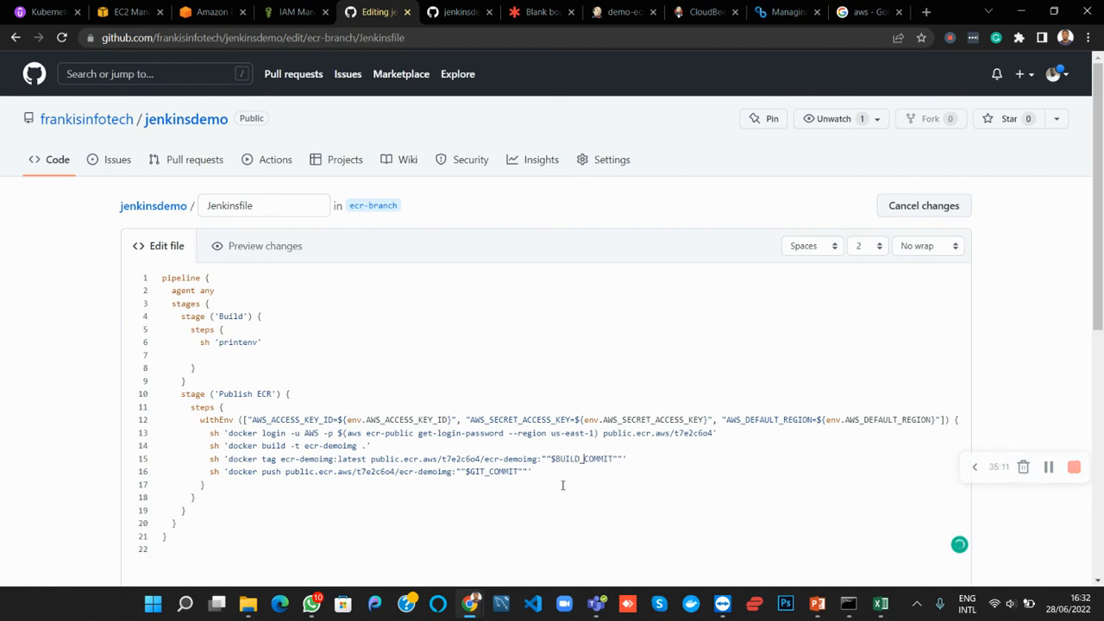
{"action": "type", "text": "ID"}
Replace $GIT_COMMIT with $BUILD_ID in the docker push command and try to commit the Jenkinsfile directly to ecr-branch
{"action": "key", "text": "shift+Left"}
{"action": "key", "text": "shift+Left"}
{"action": "key", "text": "shift+Left"}
{"action": "key", "text": "shift+Left"}
{"action": "key", "text": "shift+Left"}
{"action": "key", "text": "shift+Left"}
{"action": "key", "text": "shift+Left"}
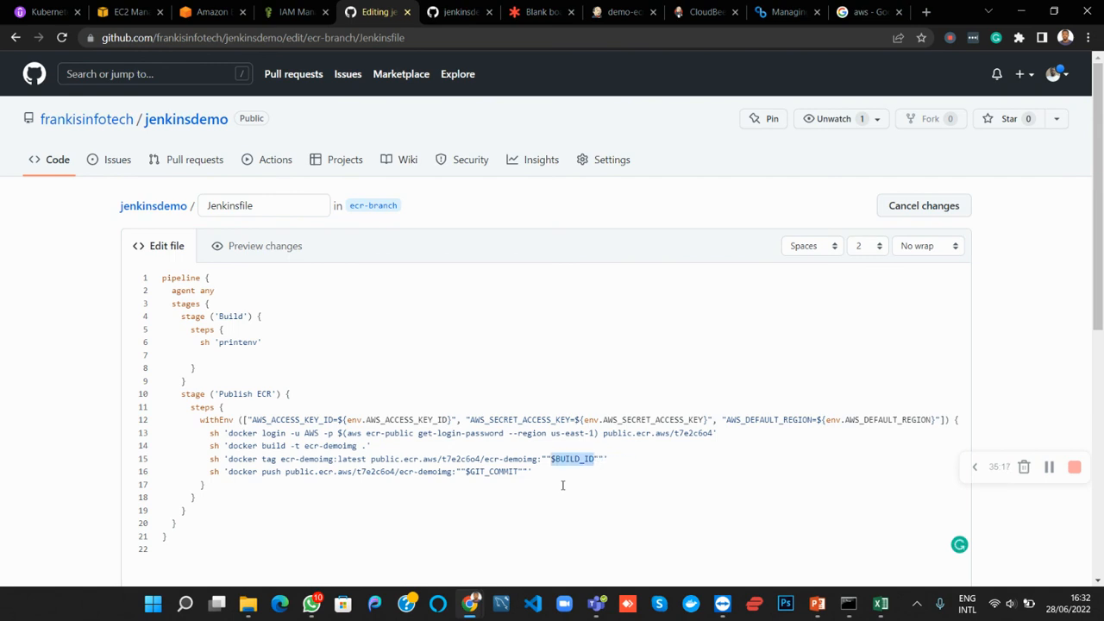
{"action": "key", "text": "Right"}
{"action": "key", "text": "shift+Left"}
{"action": "key", "text": "shift+Left"}
{"action": "key", "text": "shift+Left"}
{"action": "key", "text": "shift+Left"}
{"action": "key", "text": "shift+Left"}
{"action": "key", "text": "shift+Left"}
{"action": "key", "text": "shift+Left"}
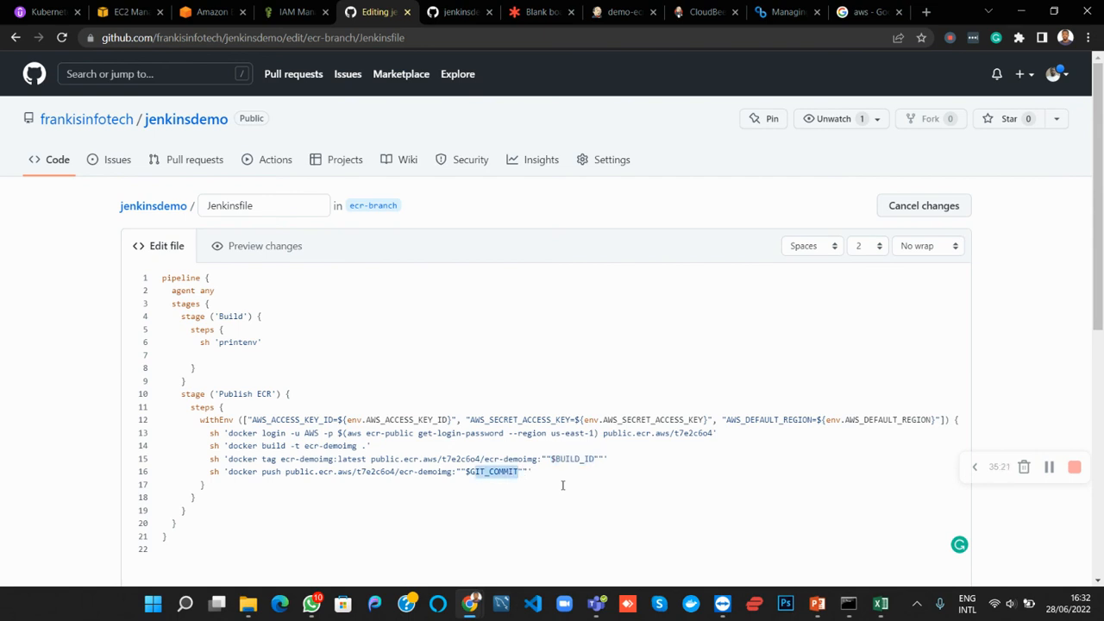
{"action": "type", "text": "BUILD_ID"}
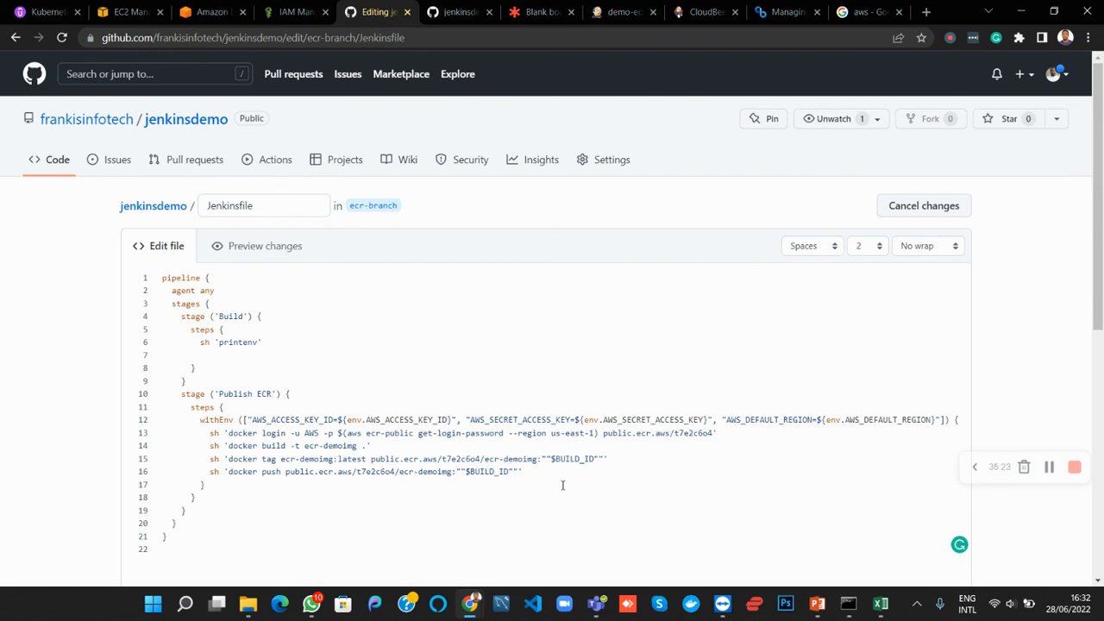
{"action": "scroll", "coordinate": [562, 486], "scroll_direction": "down", "scroll_amount": 6}
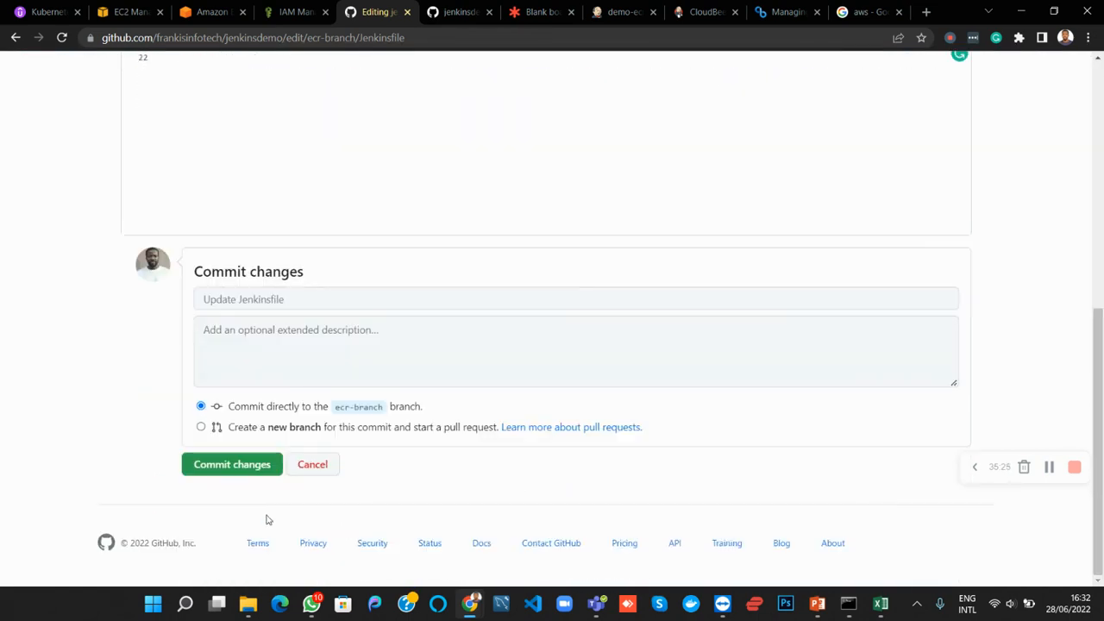
{"action": "left_click", "coordinate": [256, 468]}
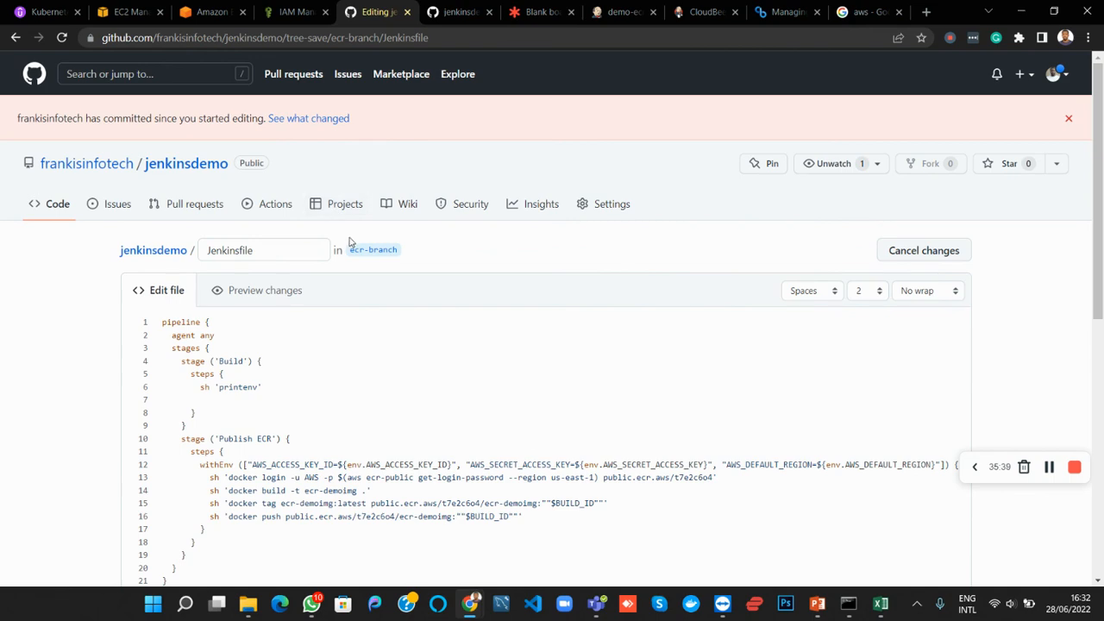
Commit the edited Jenkinsfile directly to ecr-branch and run a new demo-ecr build in Jenkins, following its progress in the stage view
{"action": "scroll", "coordinate": [351, 243], "scroll_direction": "down", "scroll_amount": 10}
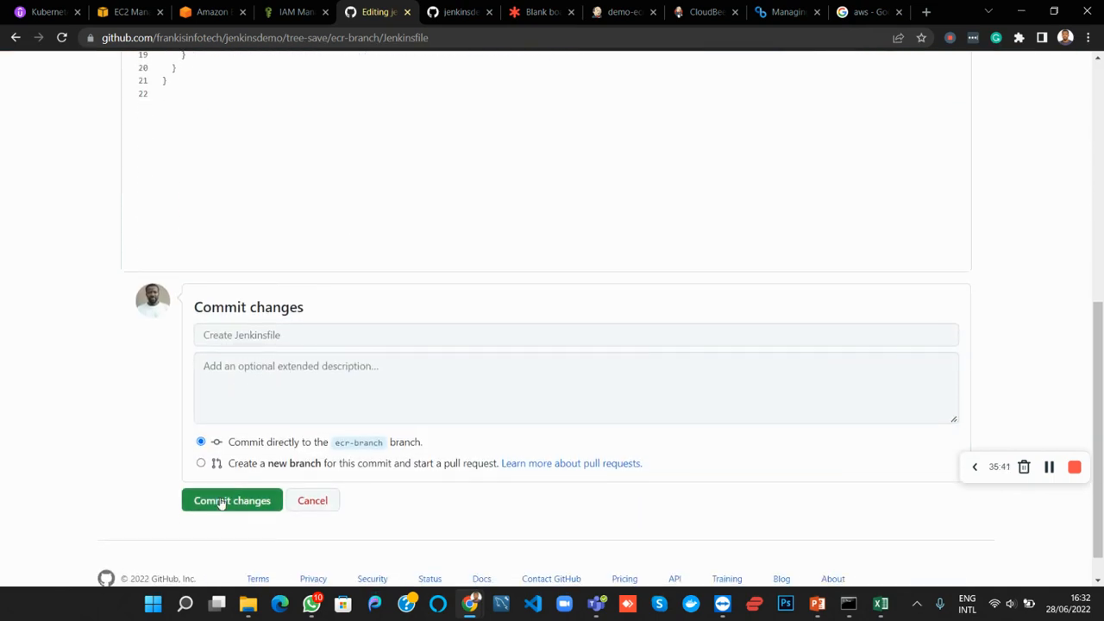
{"action": "left_click", "coordinate": [221, 502]}
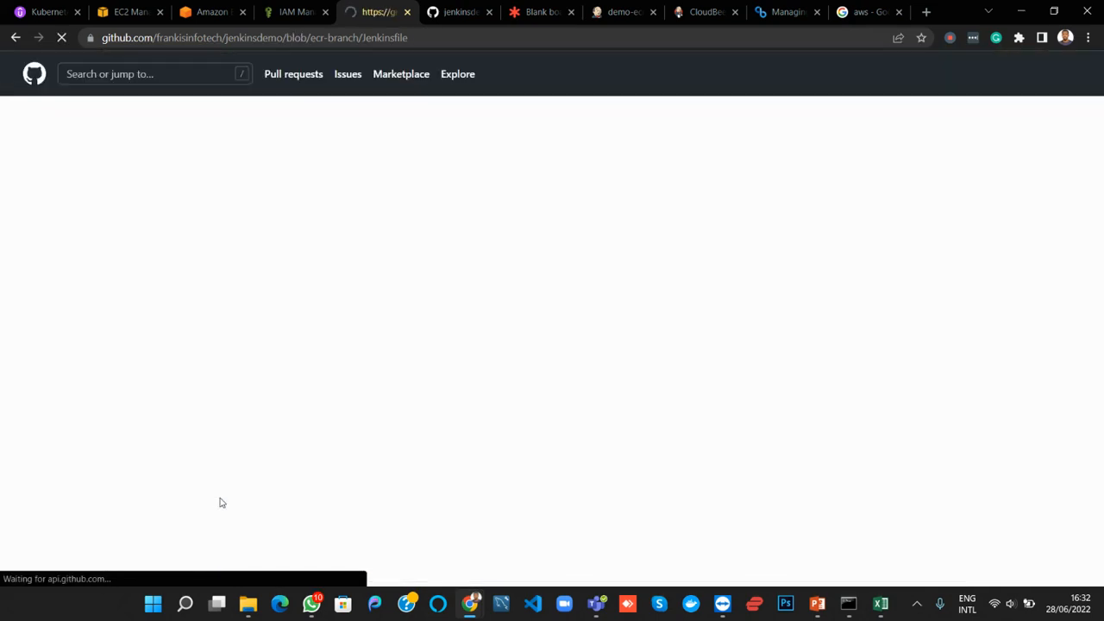
{"action": "left_click", "coordinate": [622, 12]}
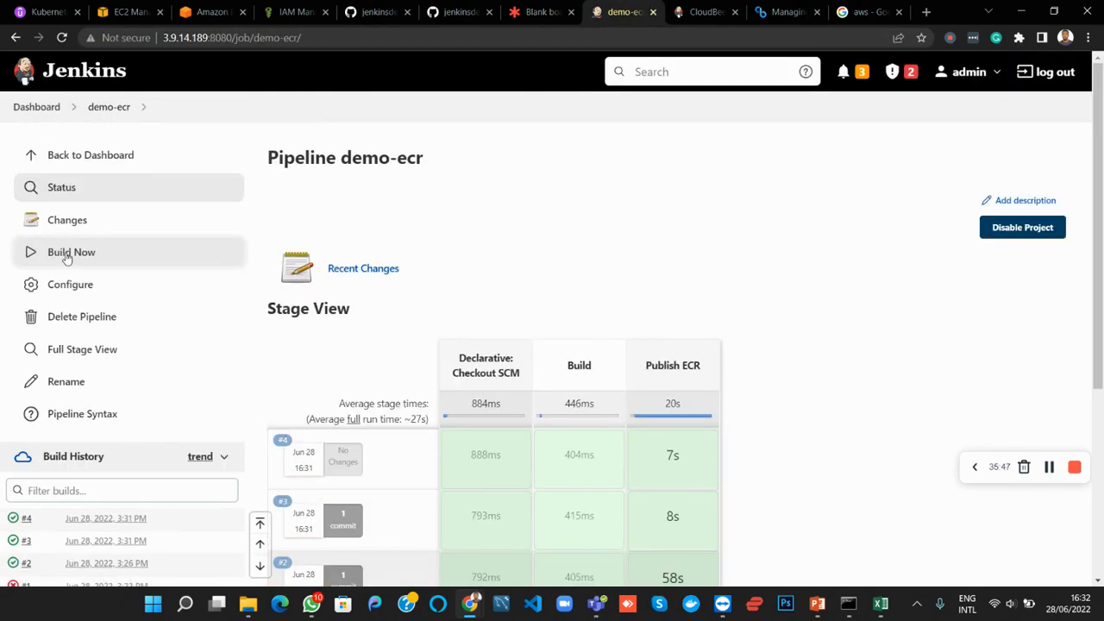
{"action": "left_click", "coordinate": [66, 261]}
{"action": "scroll", "coordinate": [399, 229], "scroll_direction": "down", "scroll_amount": 3}
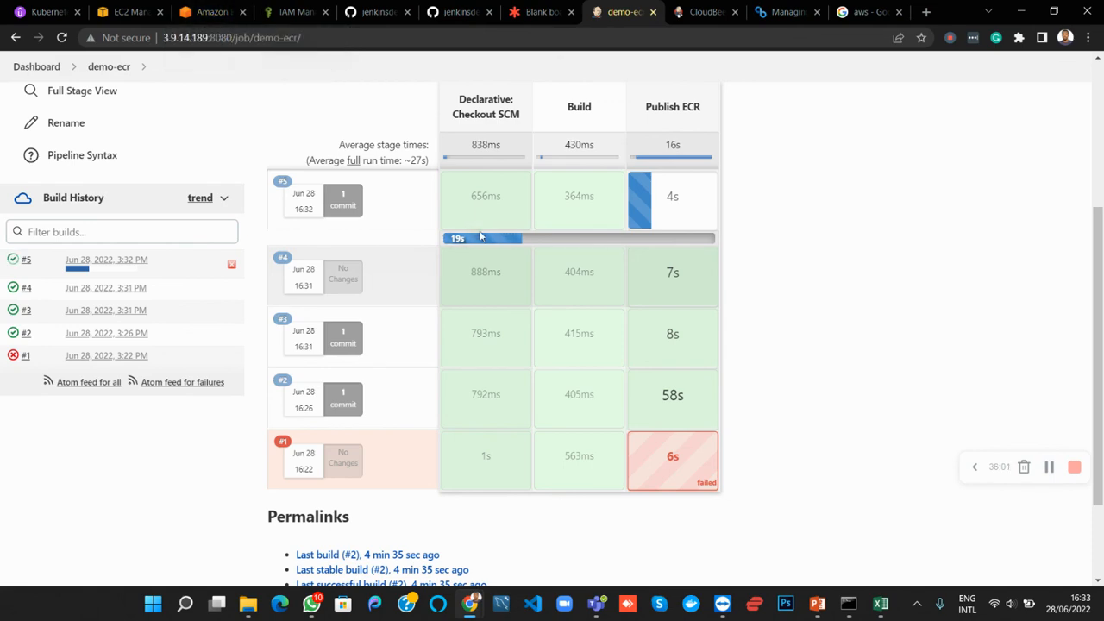
{"action": "scroll", "coordinate": [482, 237], "scroll_direction": "up", "scroll_amount": 3}
{"action": "scroll", "coordinate": [481, 236], "scroll_direction": "down", "scroll_amount": 1}
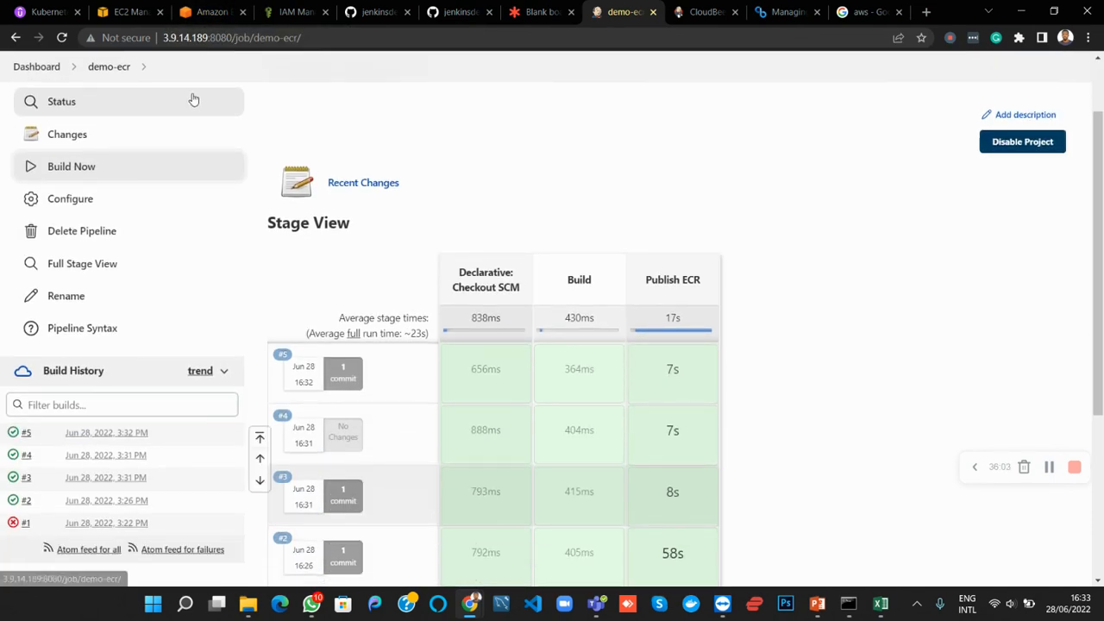
Switch to Amazon ECR, reload the ecr-demoimg repository and examine the image's tags in the list and on its details page
{"action": "left_click", "coordinate": [207, 12]}
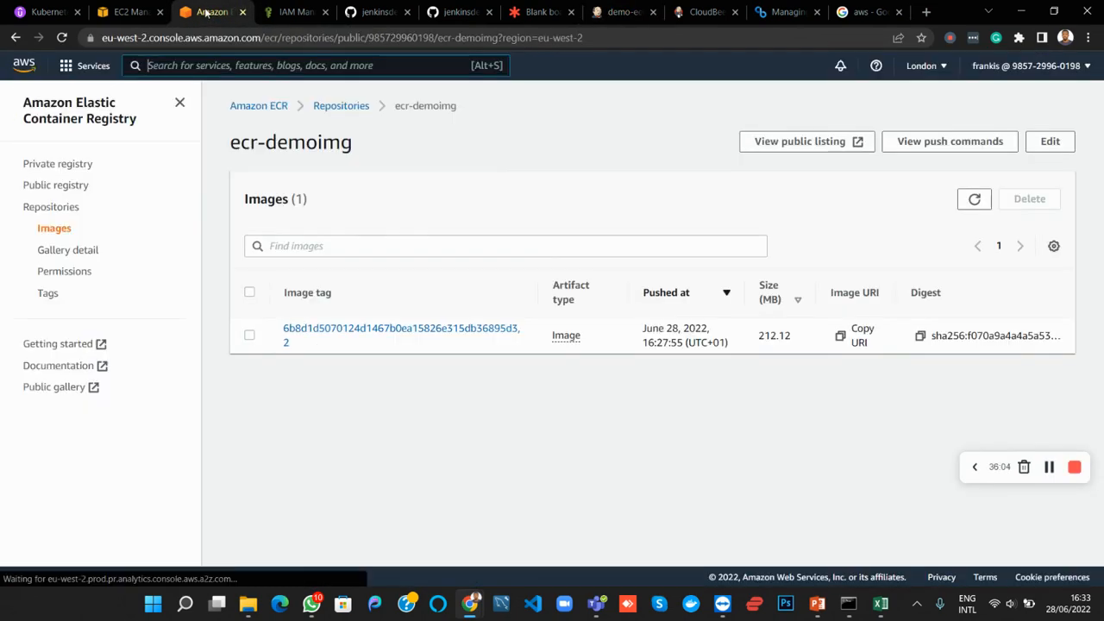
{"action": "left_click", "coordinate": [64, 38]}
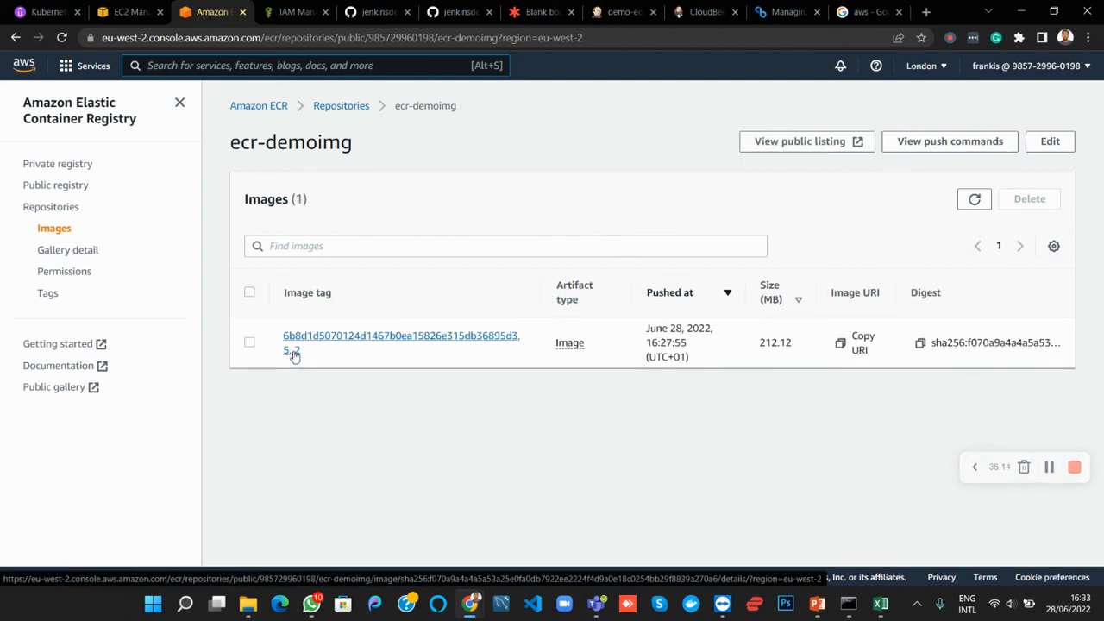
{"action": "left_click", "coordinate": [294, 354]}
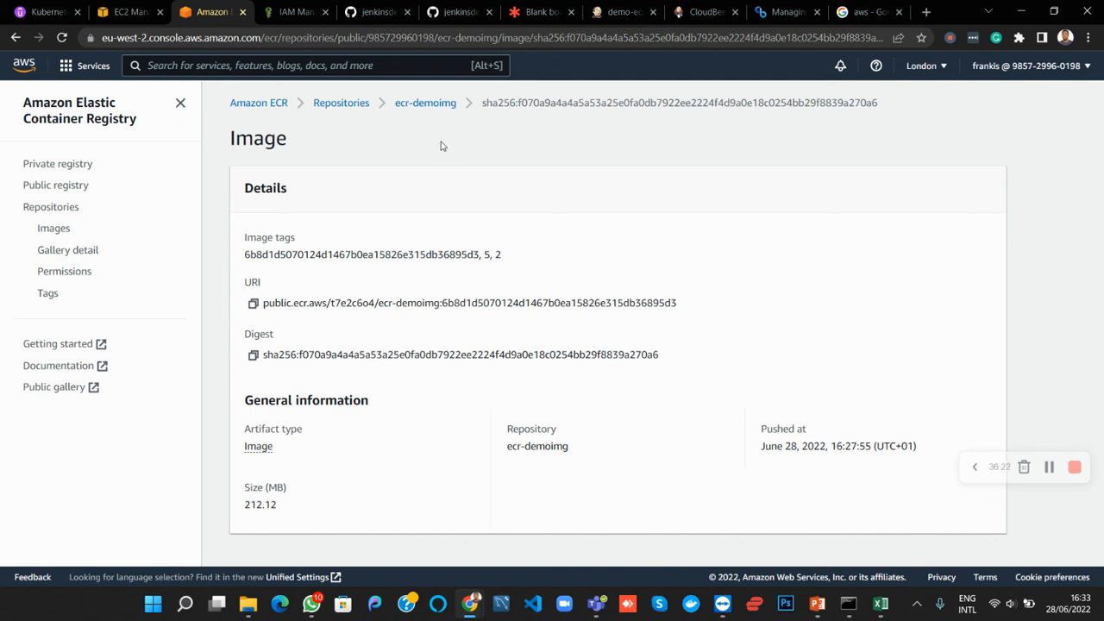
{"action": "left_click", "coordinate": [425, 105]}
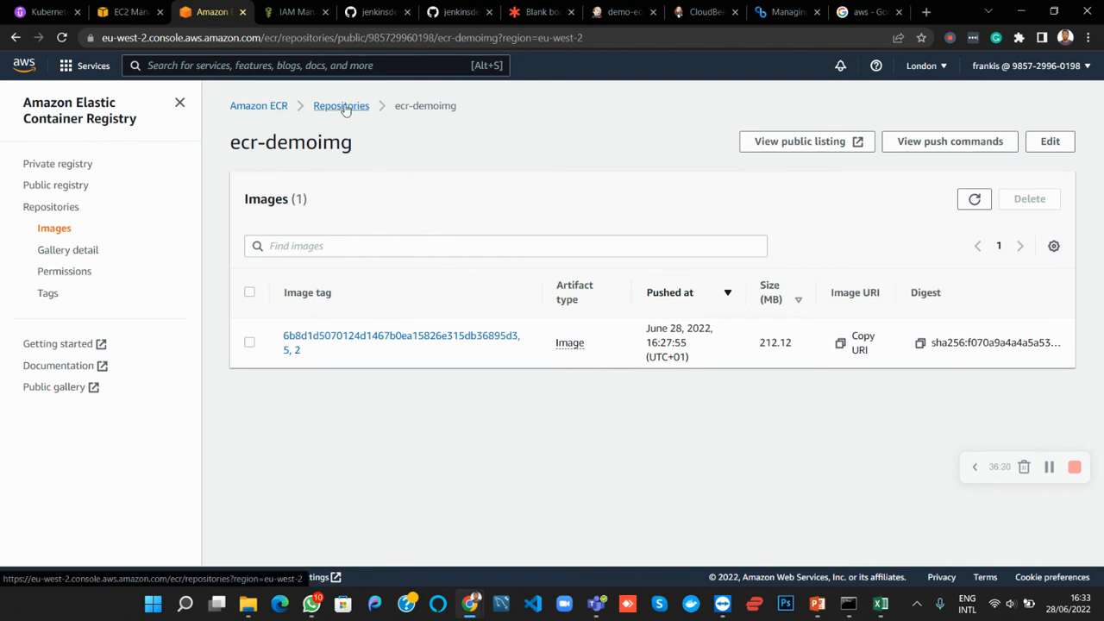
{"action": "left_click", "coordinate": [347, 336]}
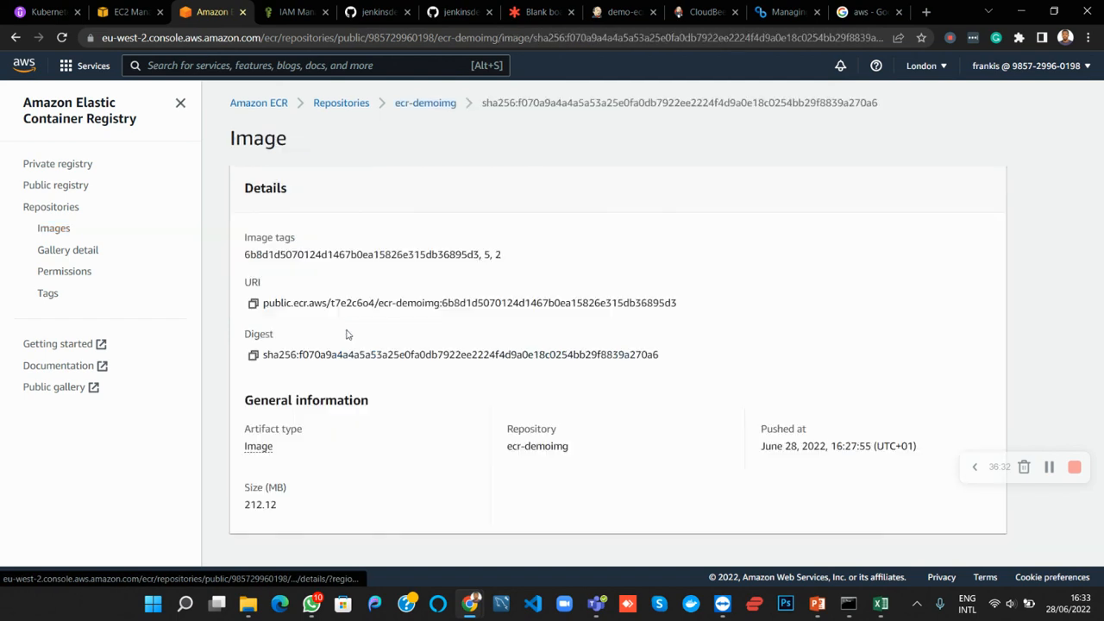
{"action": "left_click", "coordinate": [434, 104]}
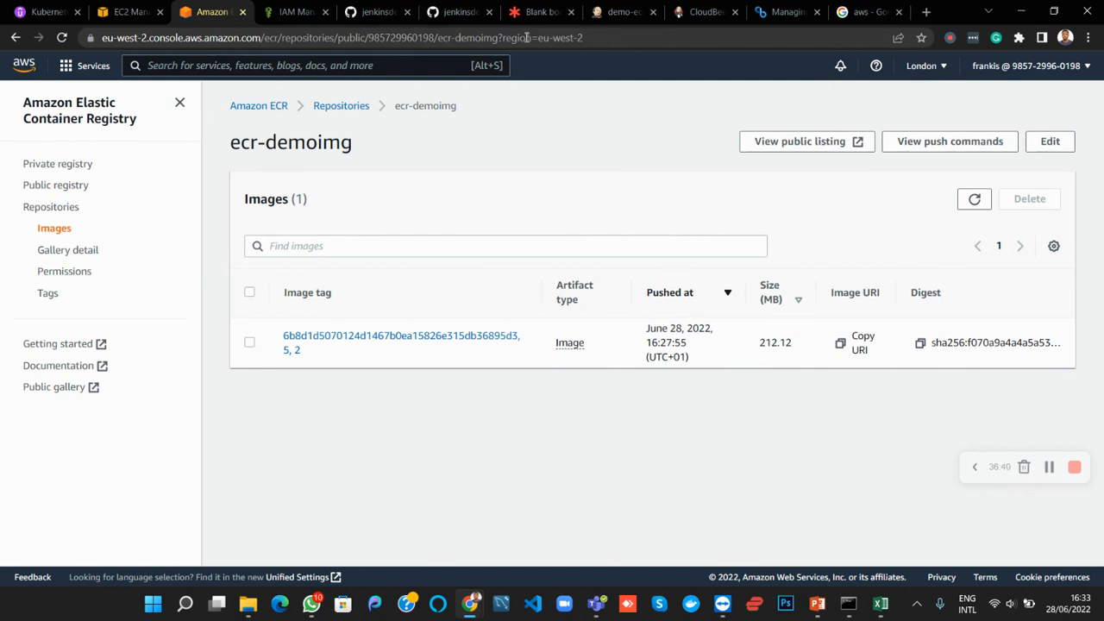
Check the demo-ecr builds in Jenkins, switch to the Lucidspark board and clear the selection of the requirements text to review the overview
{"action": "left_click", "coordinate": [623, 12]}
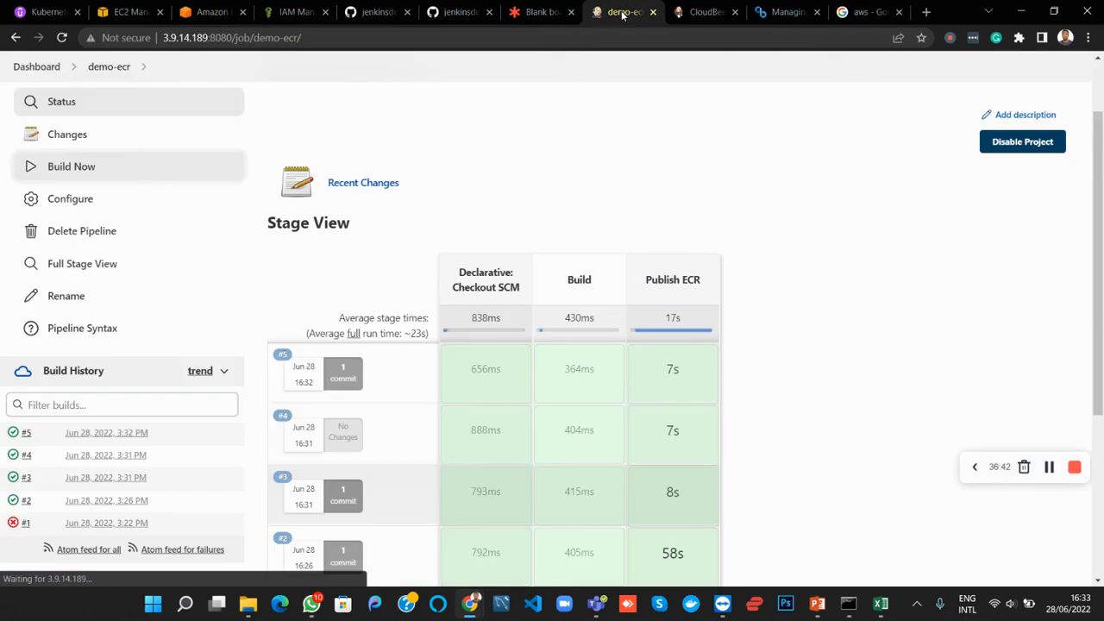
{"action": "left_click", "coordinate": [530, 13]}
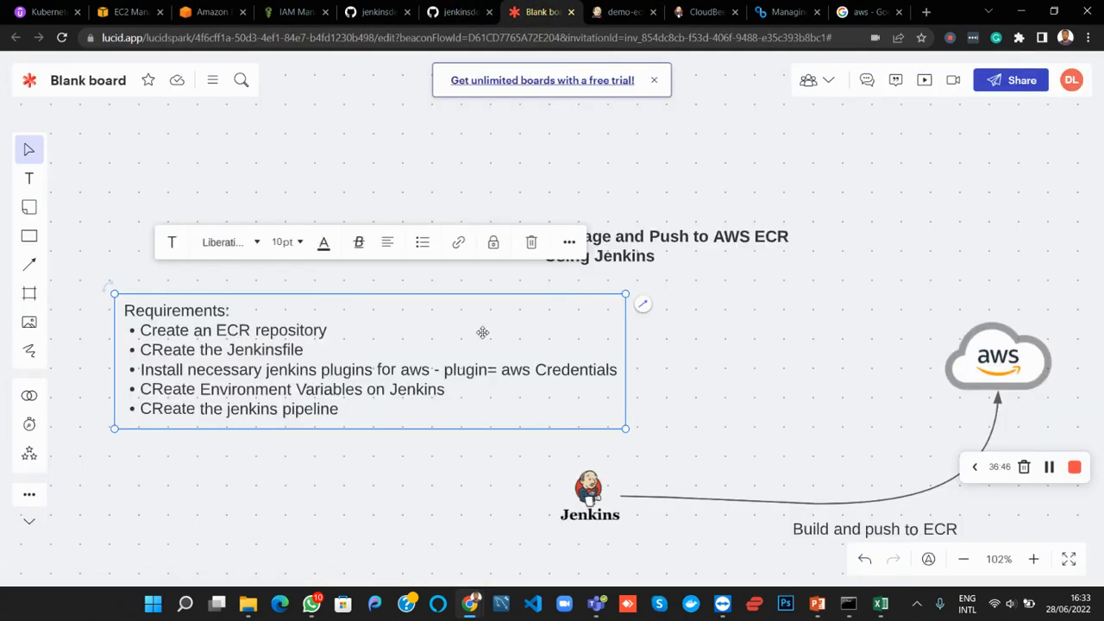
{"action": "left_click", "coordinate": [515, 133]}
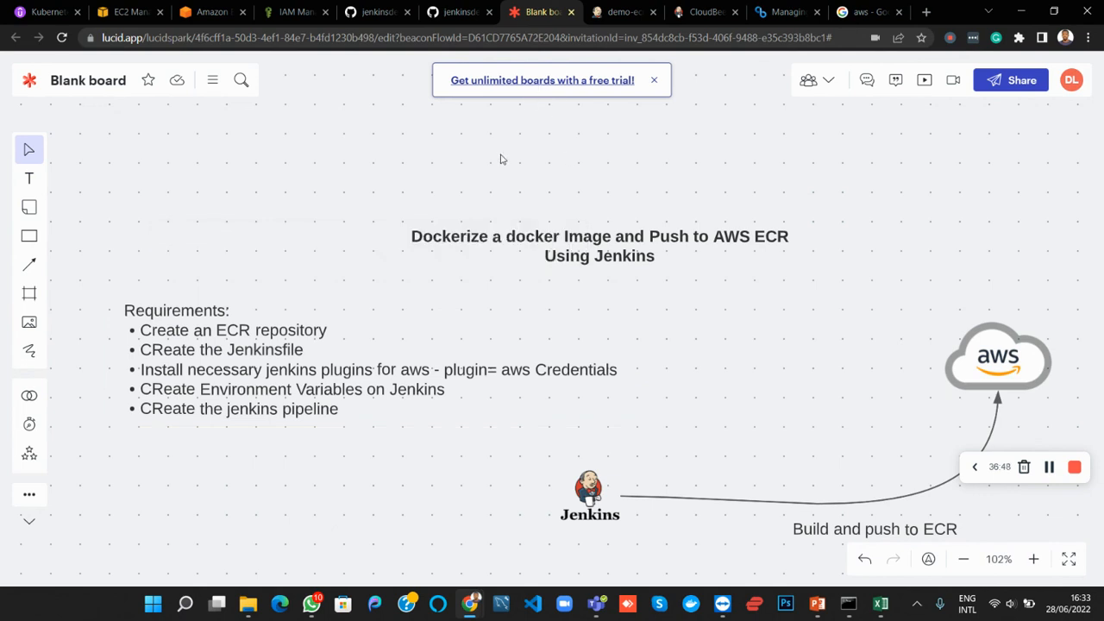